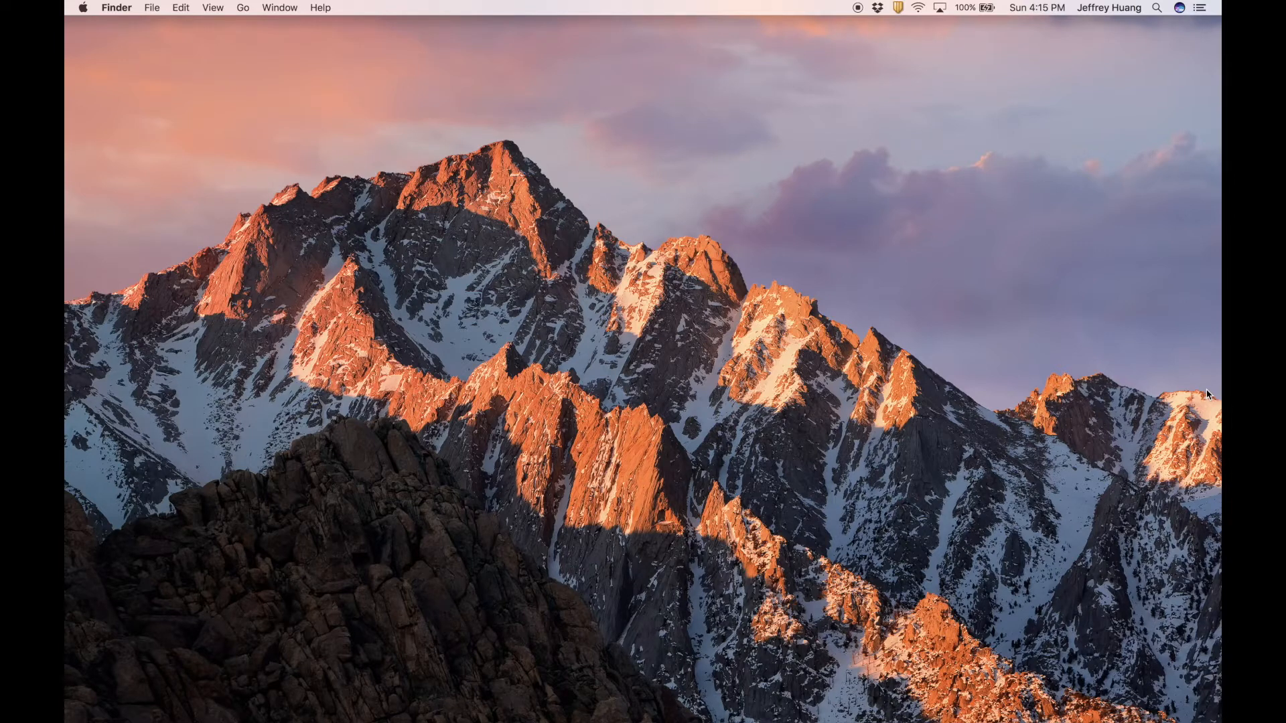
Launch Google Chrome and search Google for 'eagle cad'.
{"action": "key", "text": "super+space"}
{"action": "type", "text": "goo"}
{"action": "key", "text": "Return"}
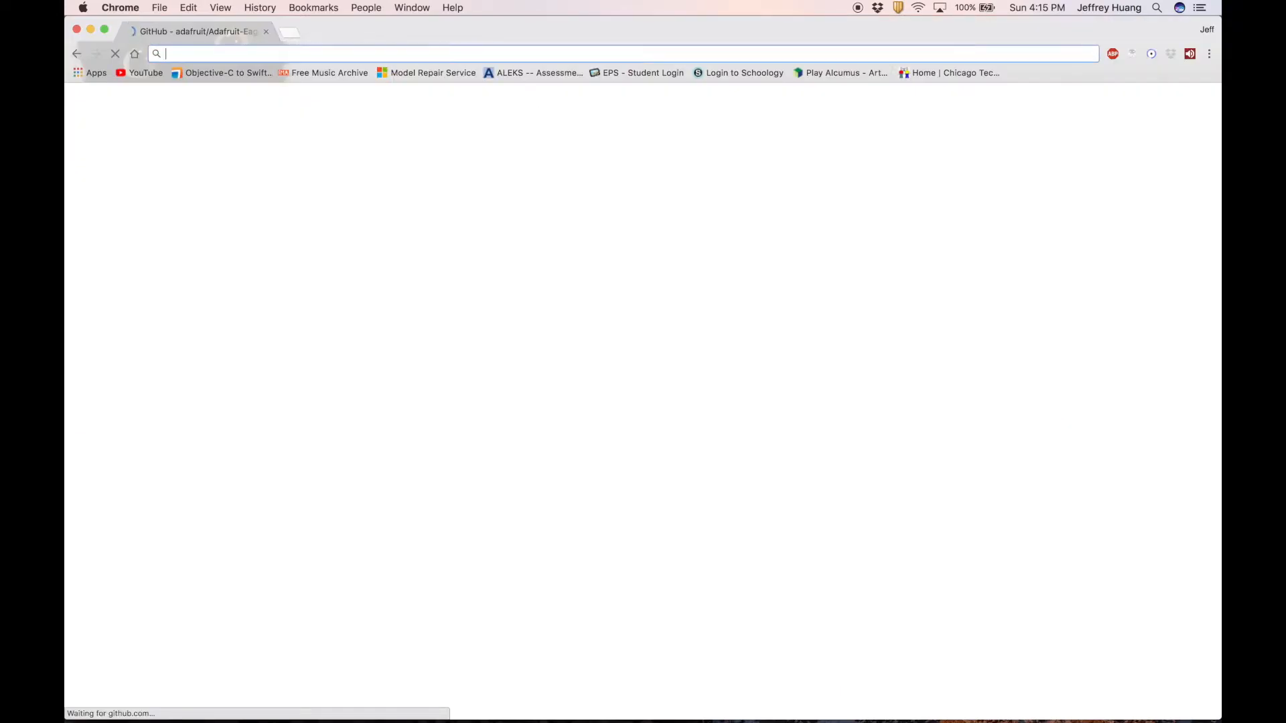
{"action": "key", "text": "super+t"}
{"action": "left_click", "coordinate": [268, 32]}
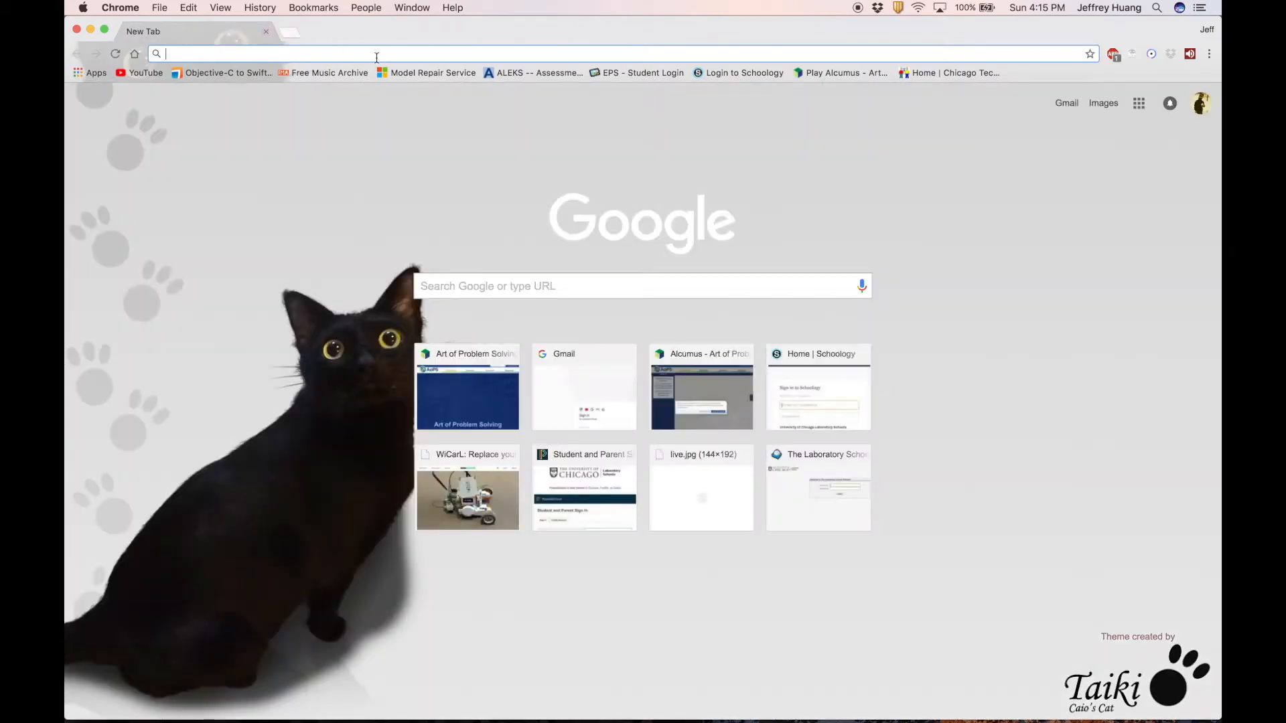
{"action": "type", "text": "eagle"}
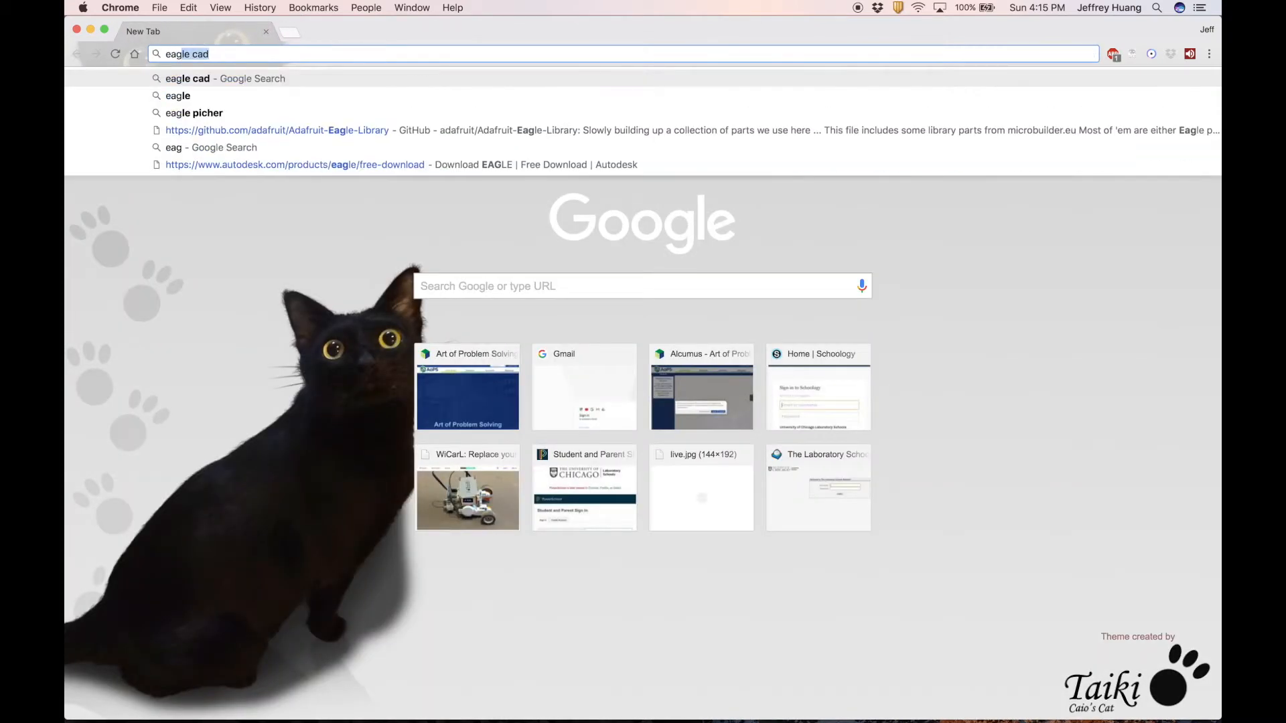
{"action": "type", "text": " cad"}
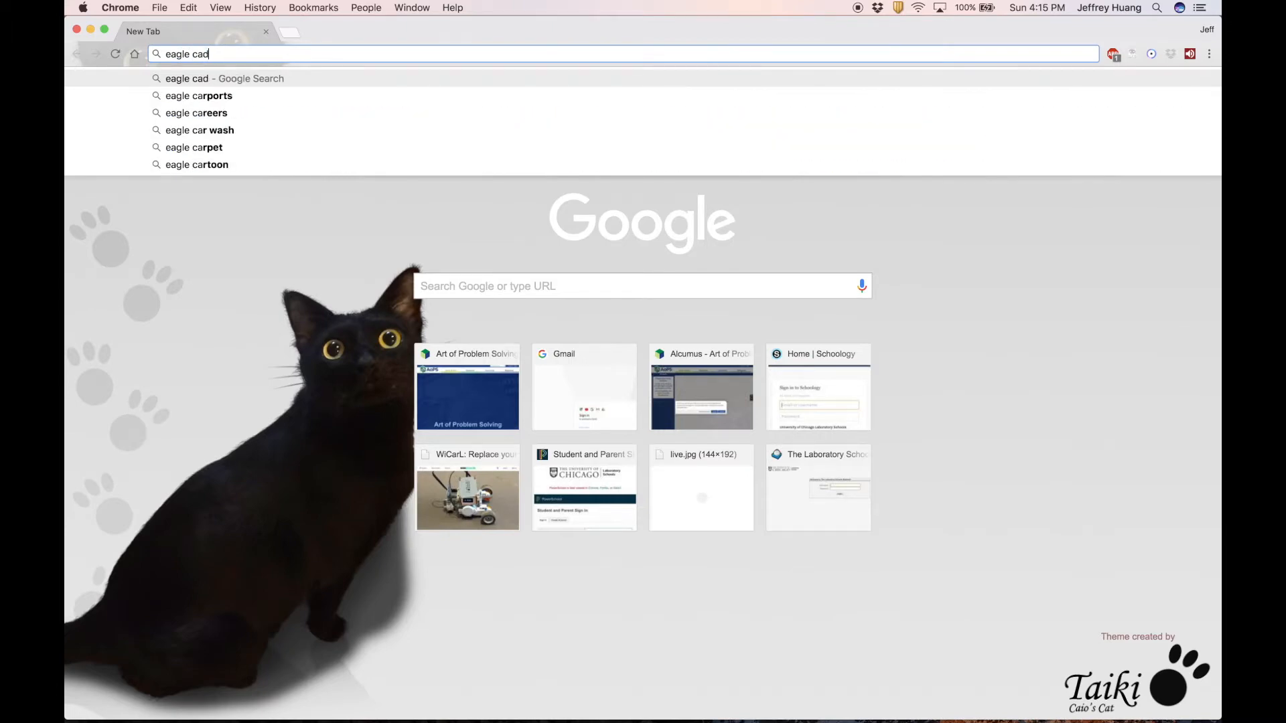
{"action": "key", "text": "Return"}
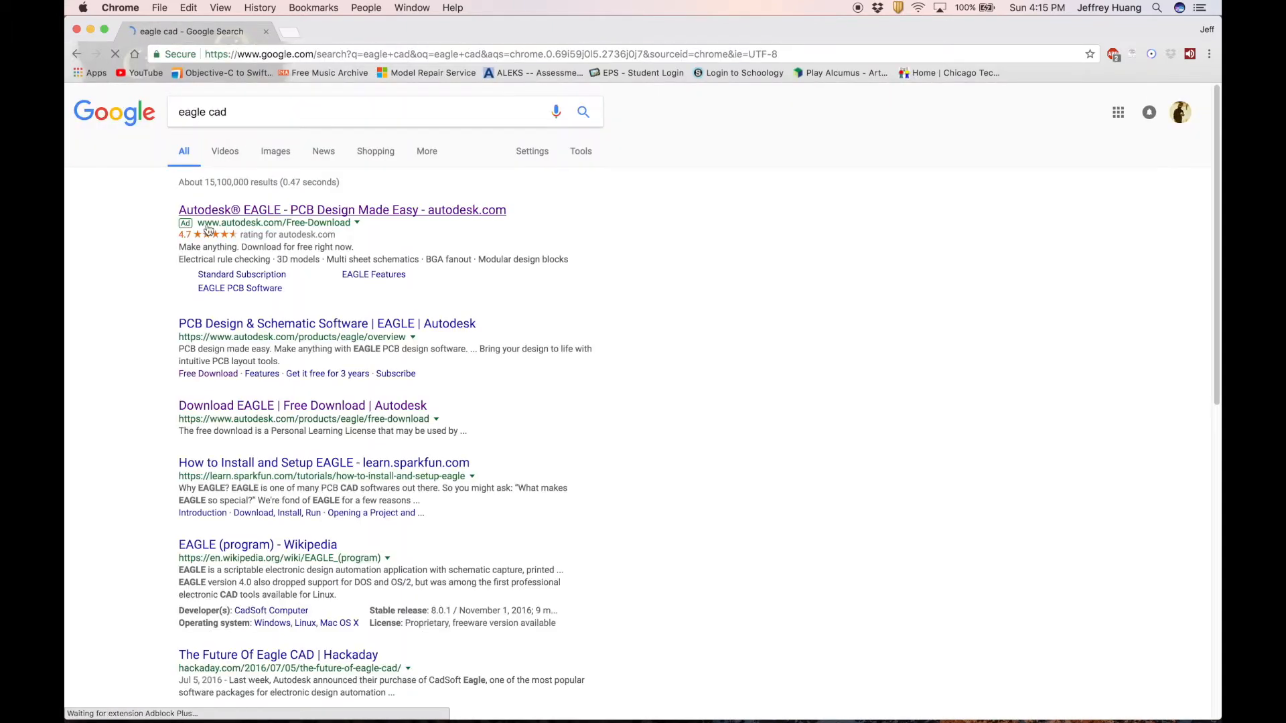
Download EAGLE for Mac from Autodesk's free download page and open the .pkg installer.
{"action": "left_click", "coordinate": [205, 211]}
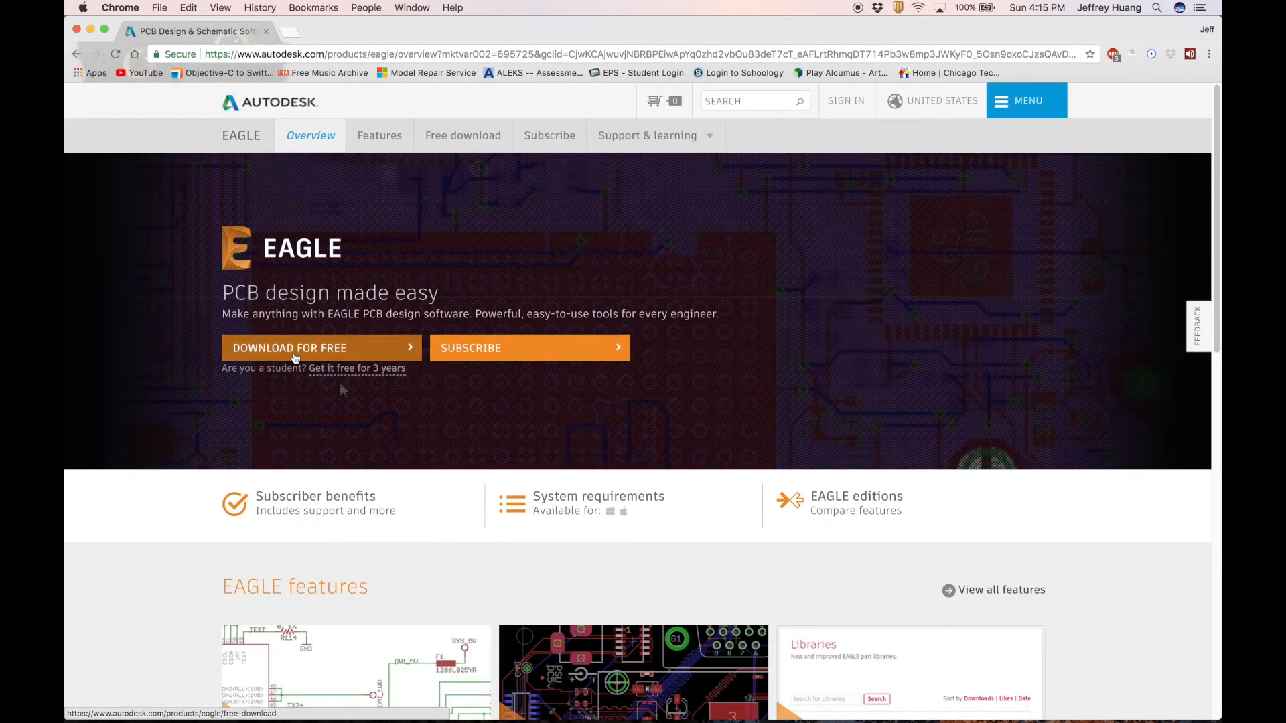
{"action": "left_click", "coordinate": [295, 356]}
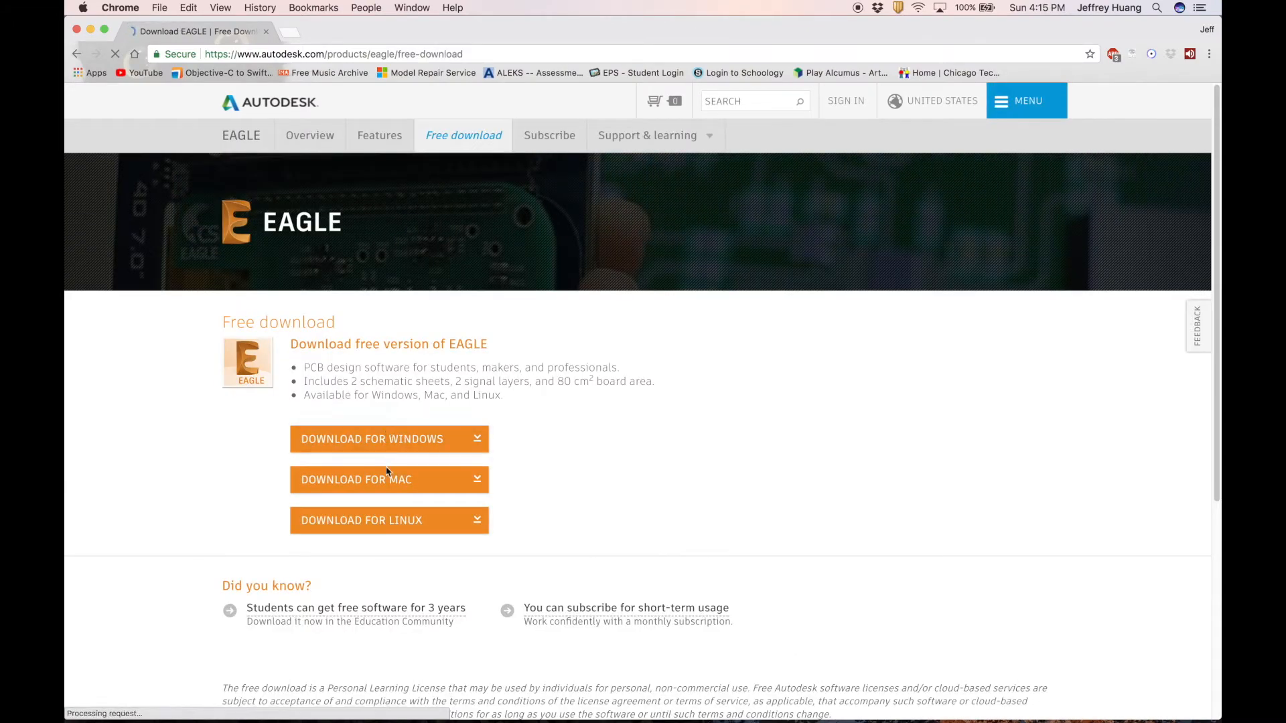
{"action": "left_click", "coordinate": [367, 480]}
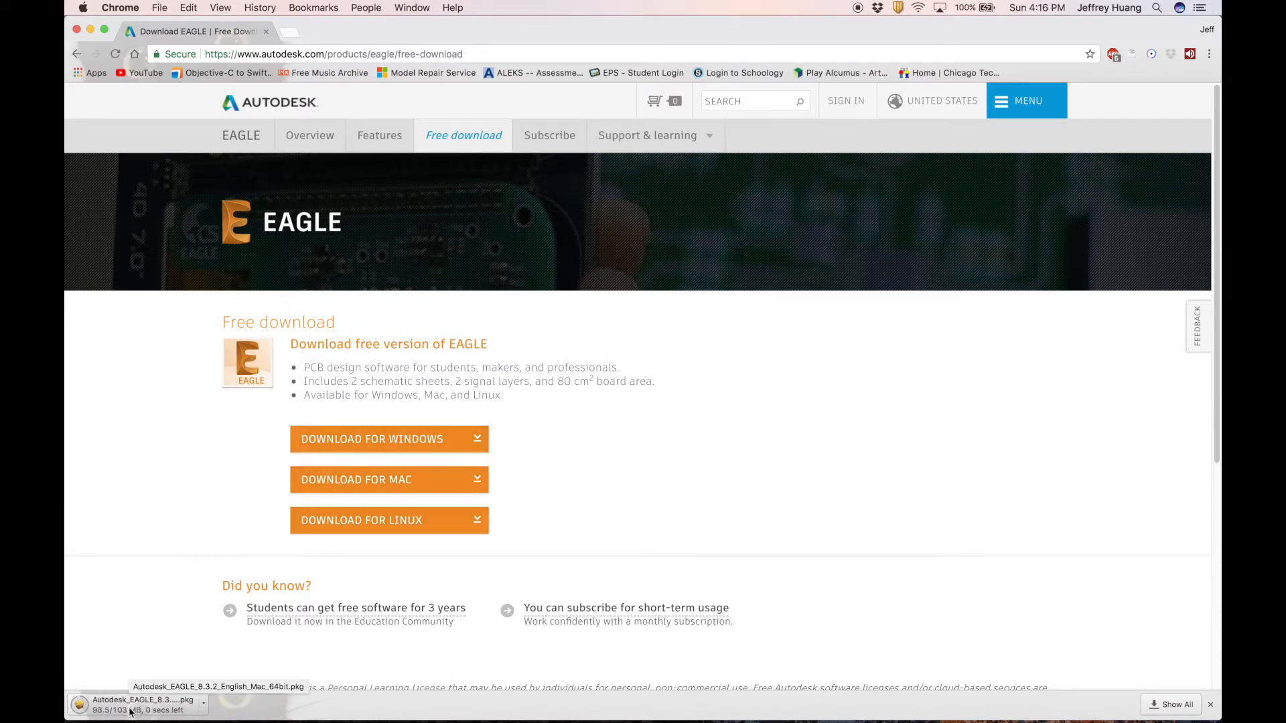
{"action": "left_click", "coordinate": [130, 712]}
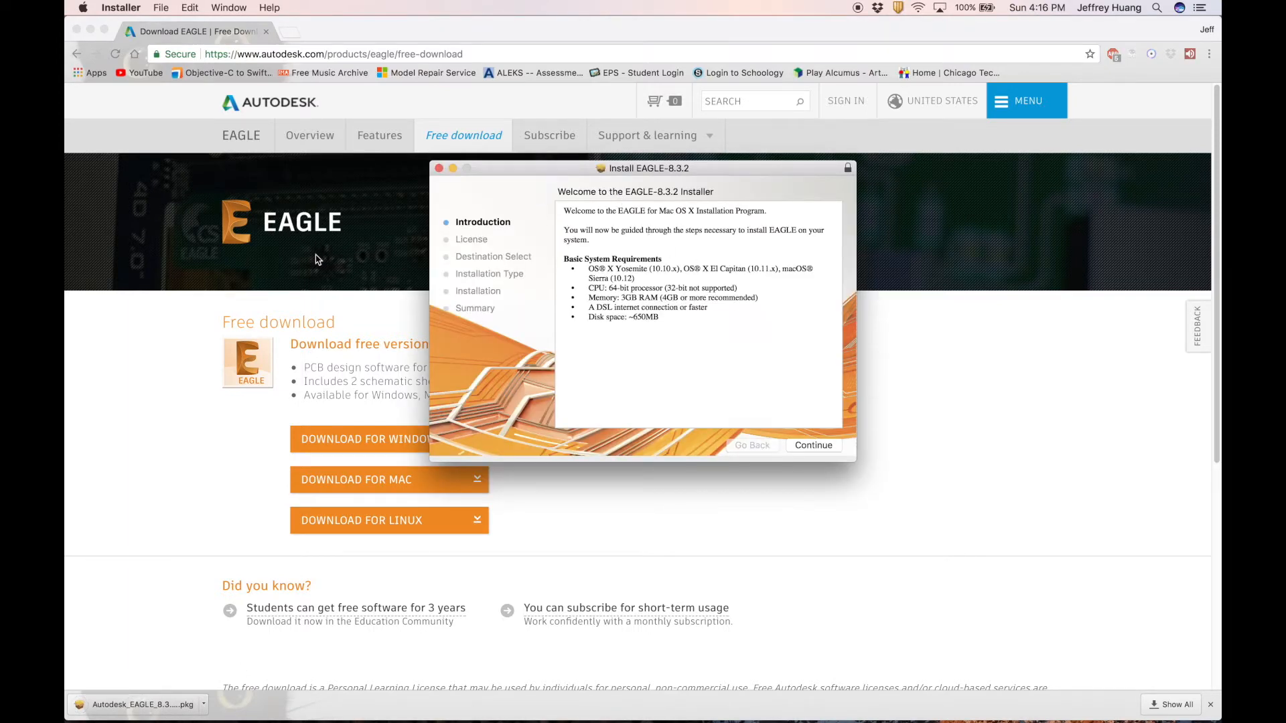
Continue through the EAGLE installer, accept the licence and start the standard installation.
{"action": "left_click", "coordinate": [820, 450]}
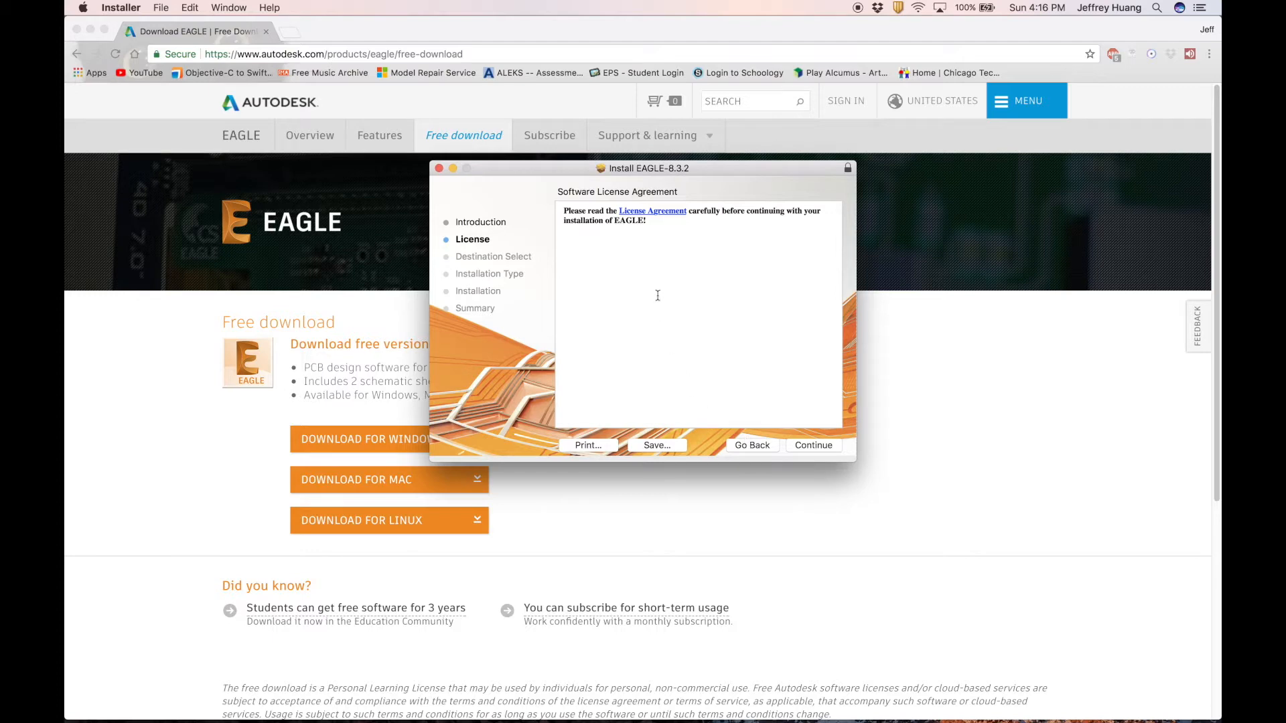
{"action": "left_click", "coordinate": [813, 446]}
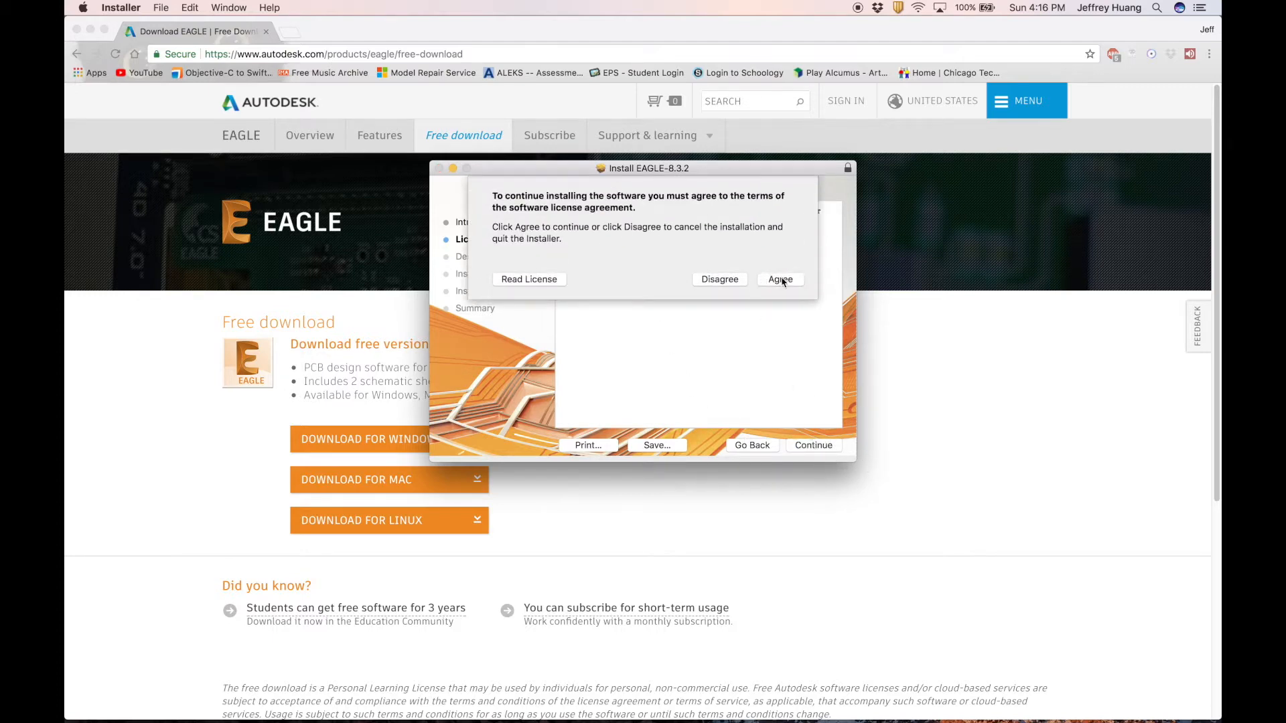
{"action": "left_click", "coordinate": [781, 279]}
{"action": "left_click", "coordinate": [818, 445]}
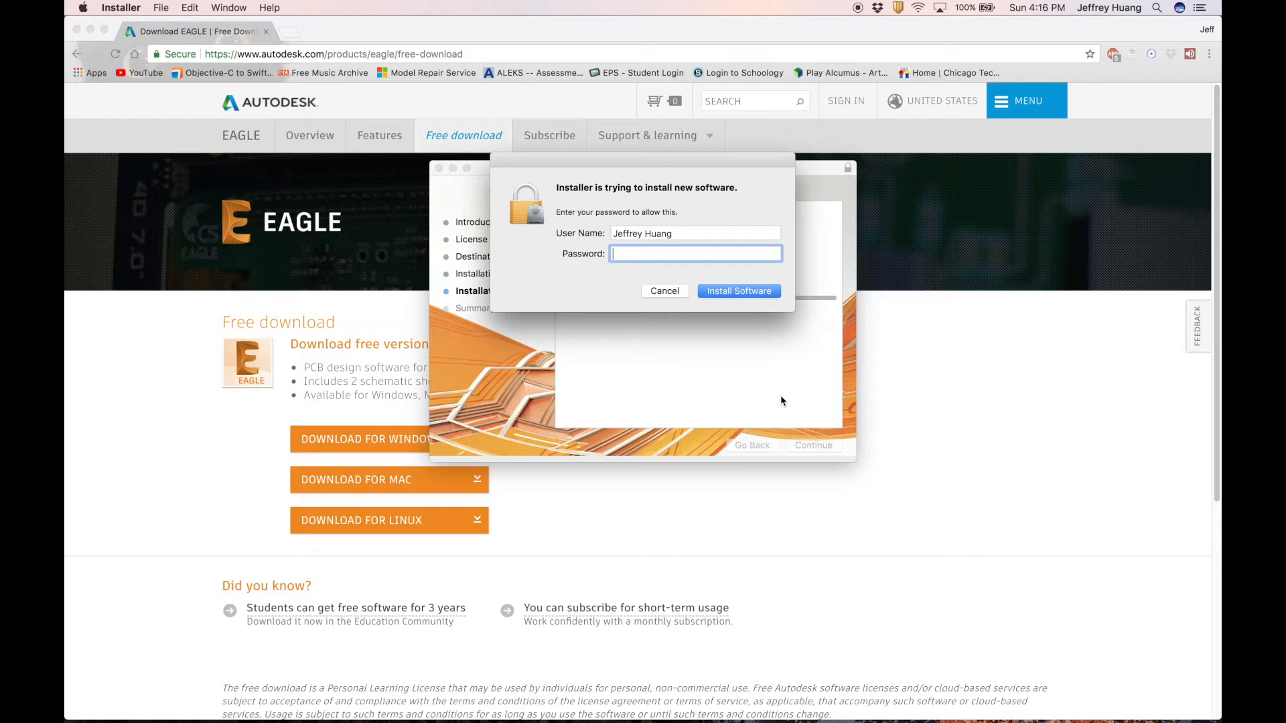
Authorize the install with the admin password, close the installer and trash the package.
{"action": "type", "text": "•••••••••"}
{"action": "key", "text": "Return"}
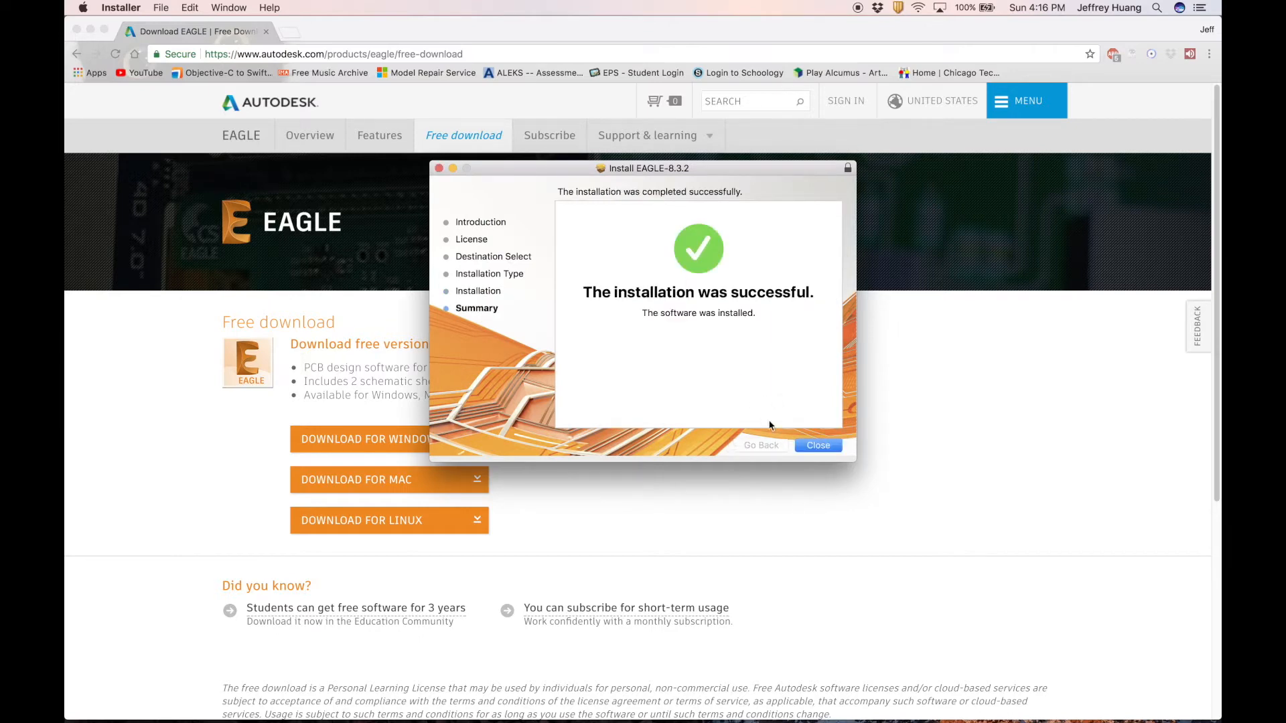
{"action": "left_click", "coordinate": [818, 447]}
{"action": "left_click", "coordinate": [721, 253]}
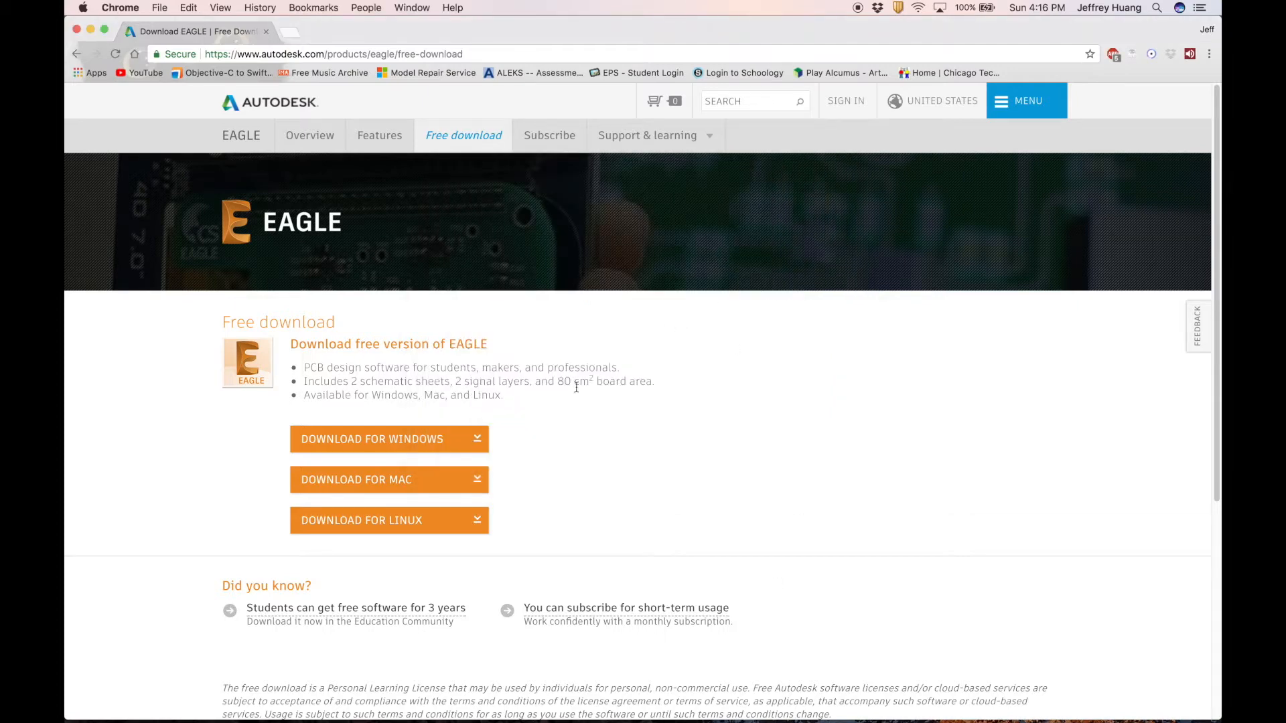
Close Chrome and locate the EAGLE app in Applications' EAGLE-8.3.2 folder.
{"action": "key", "text": "super+w"}
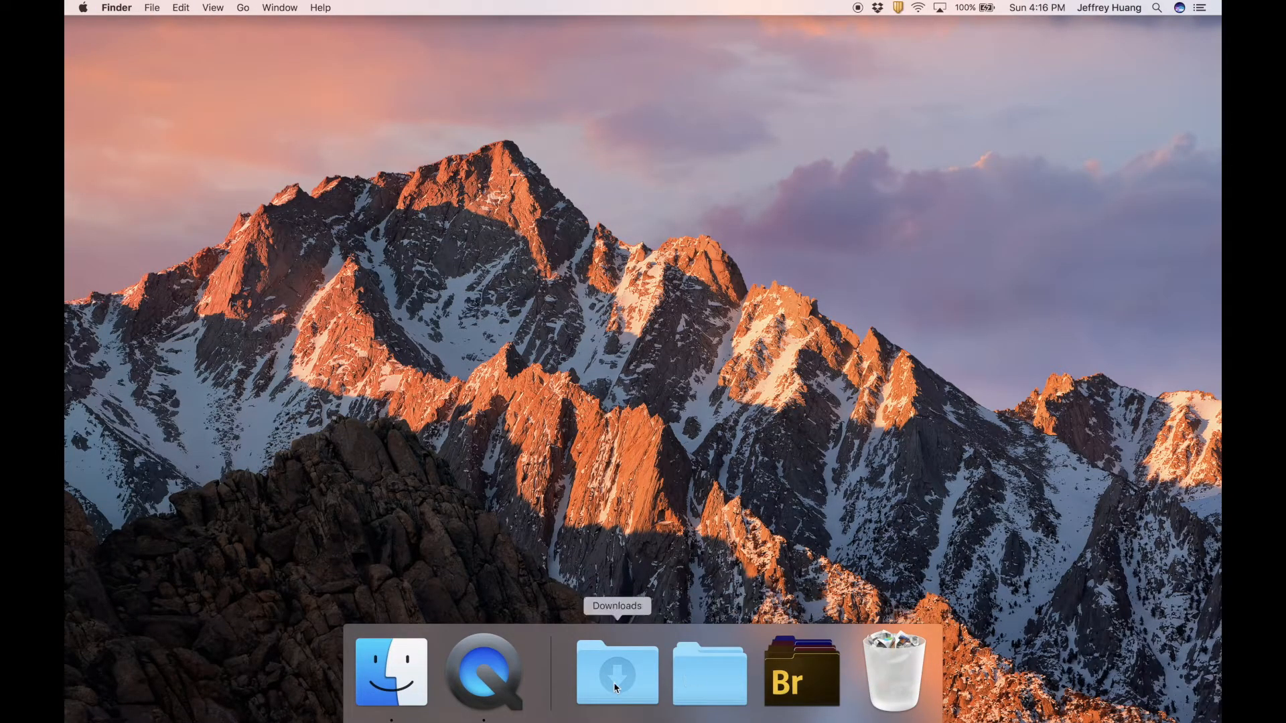
{"action": "left_click", "coordinate": [405, 697]}
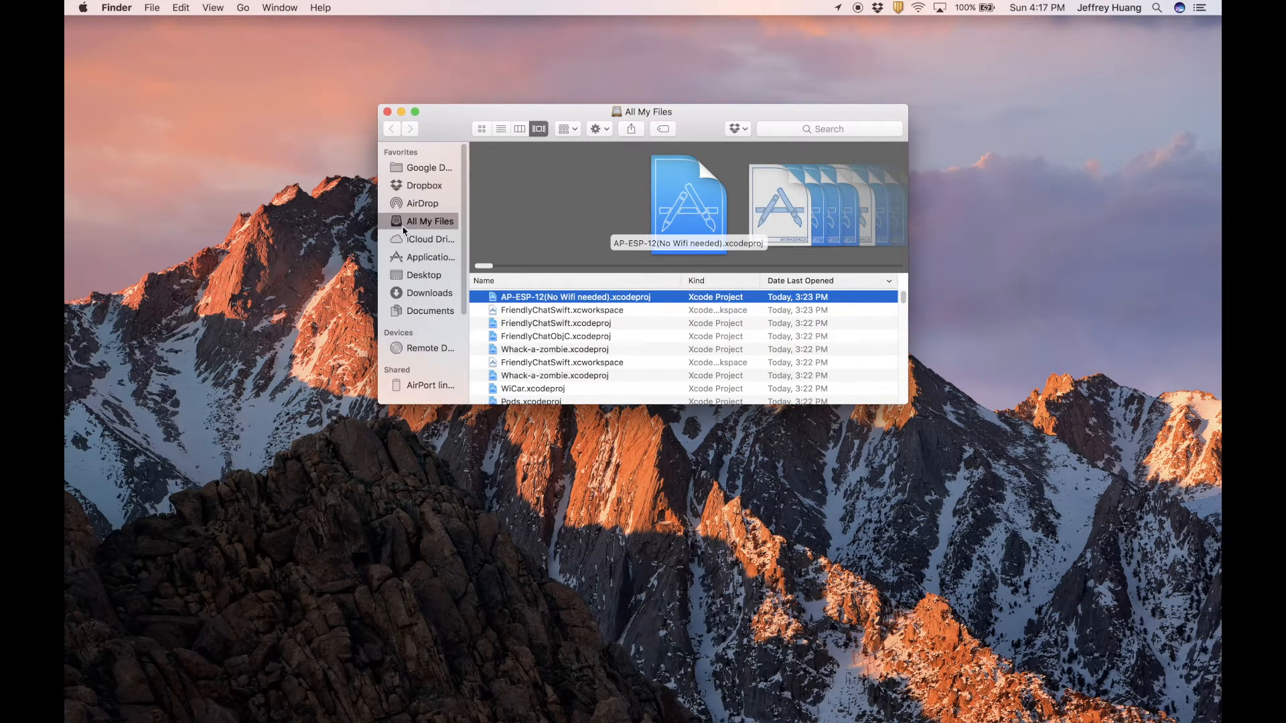
{"action": "left_click", "coordinate": [406, 258]}
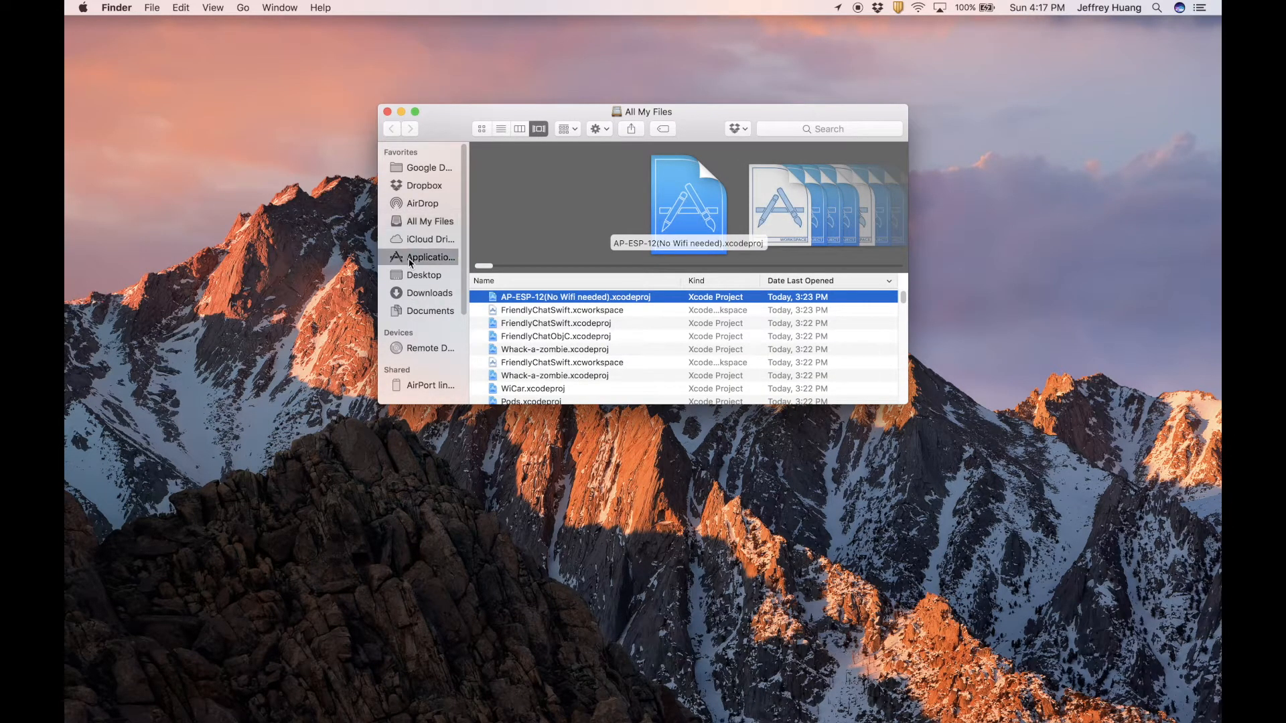
{"action": "scroll", "coordinate": [504, 269], "scroll_direction": "down", "scroll_amount": 5}
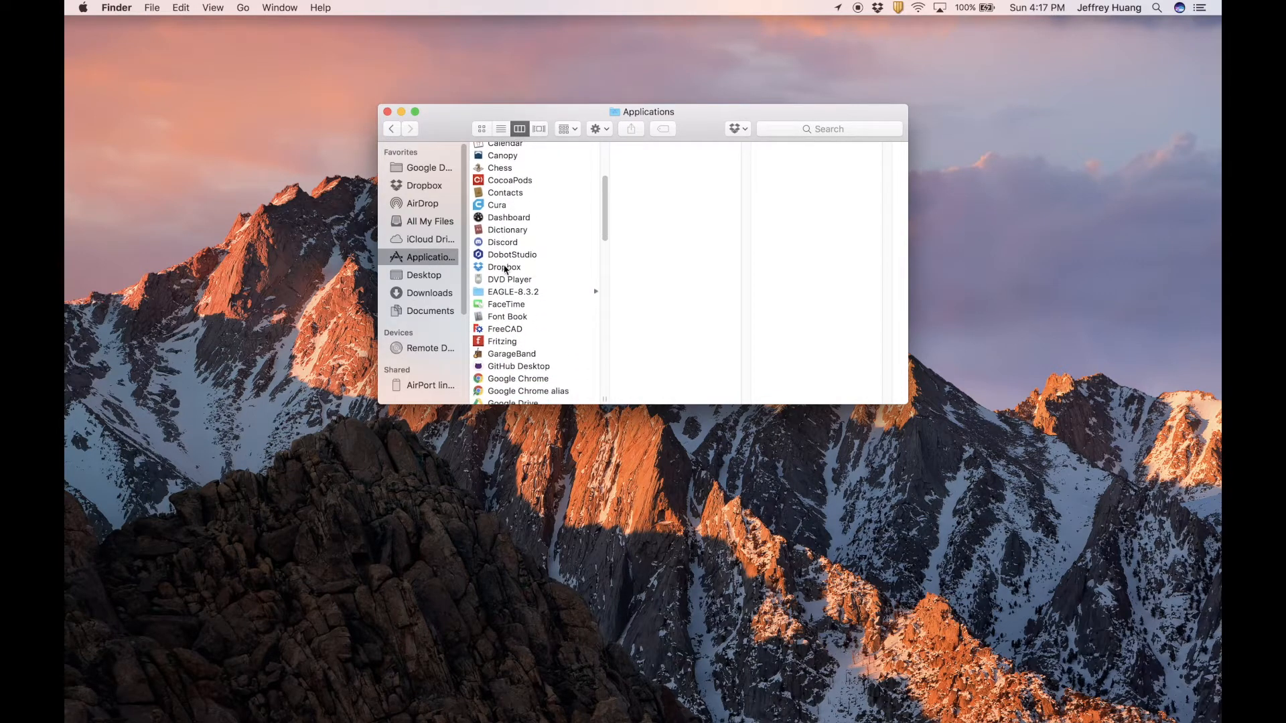
{"action": "left_click", "coordinate": [504, 292]}
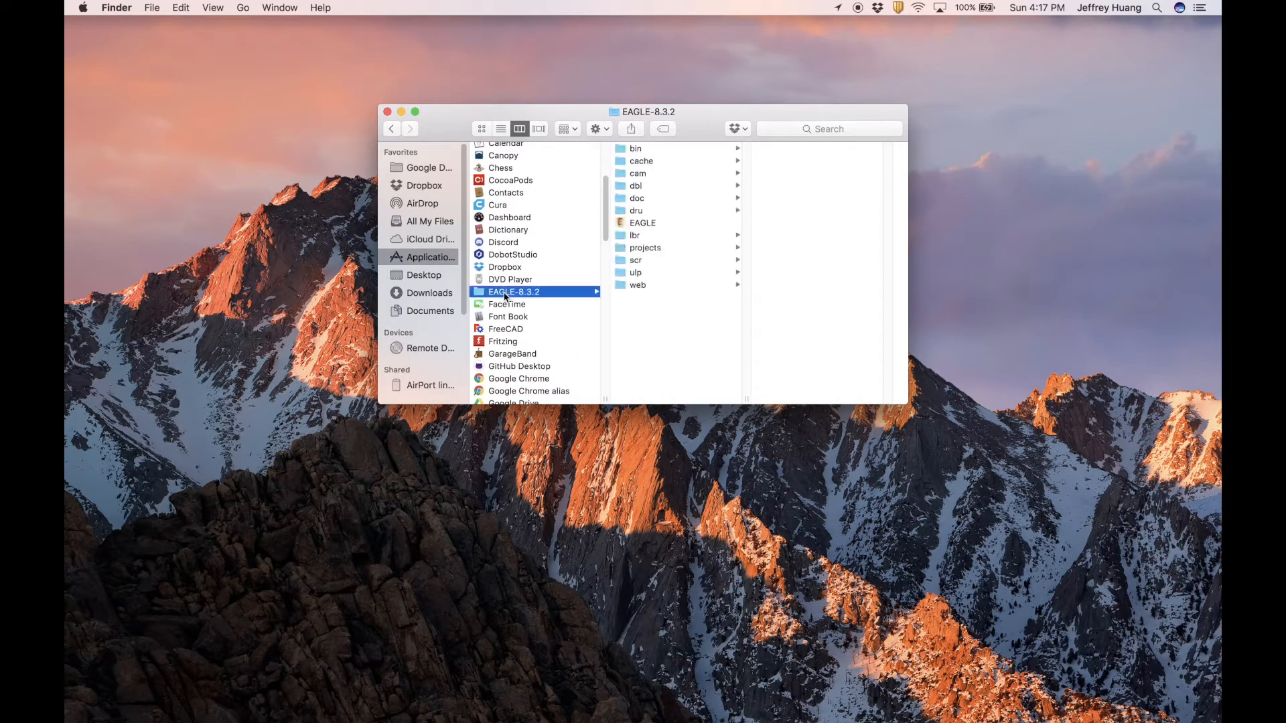
{"action": "left_click", "coordinate": [638, 224]}
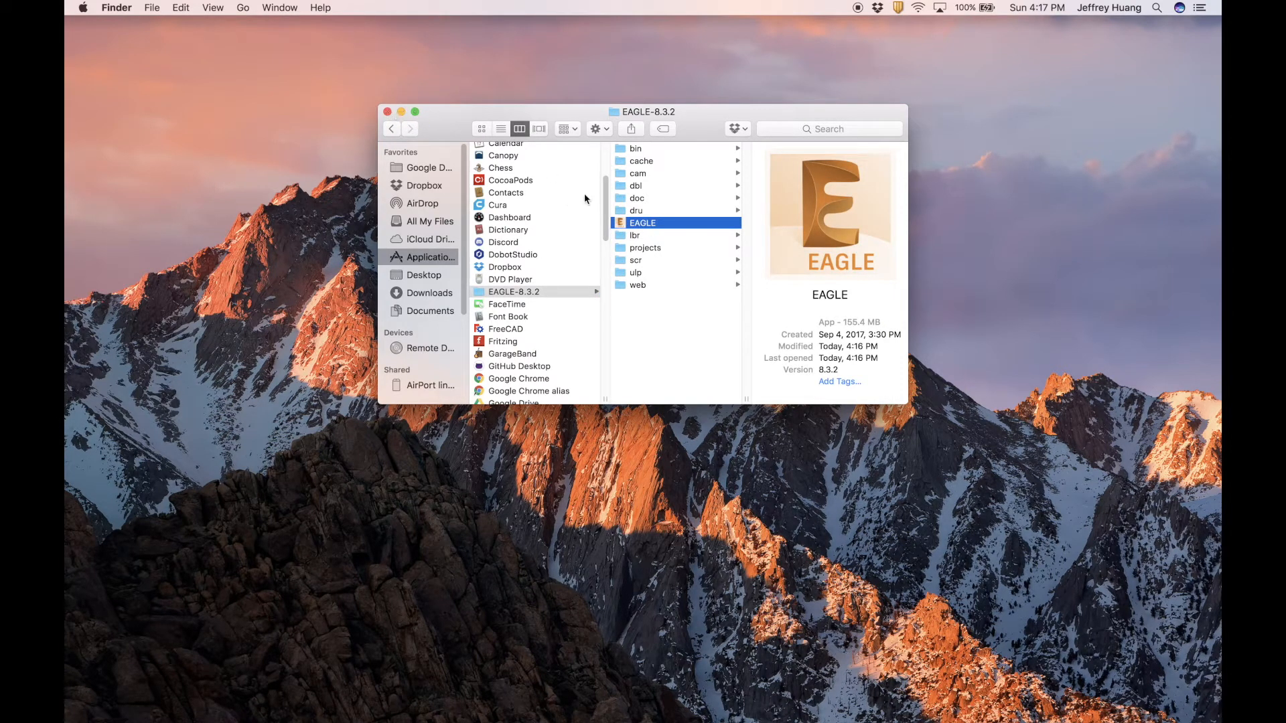
Drag the EAGLE app toward the desktop and close the Finder window.
{"action": "left_click_drag", "start_coordinate": [637, 228], "coordinate": [680, 219]}
{"action": "left_click", "coordinate": [387, 112]}
{"action": "key", "text": "super+space"}
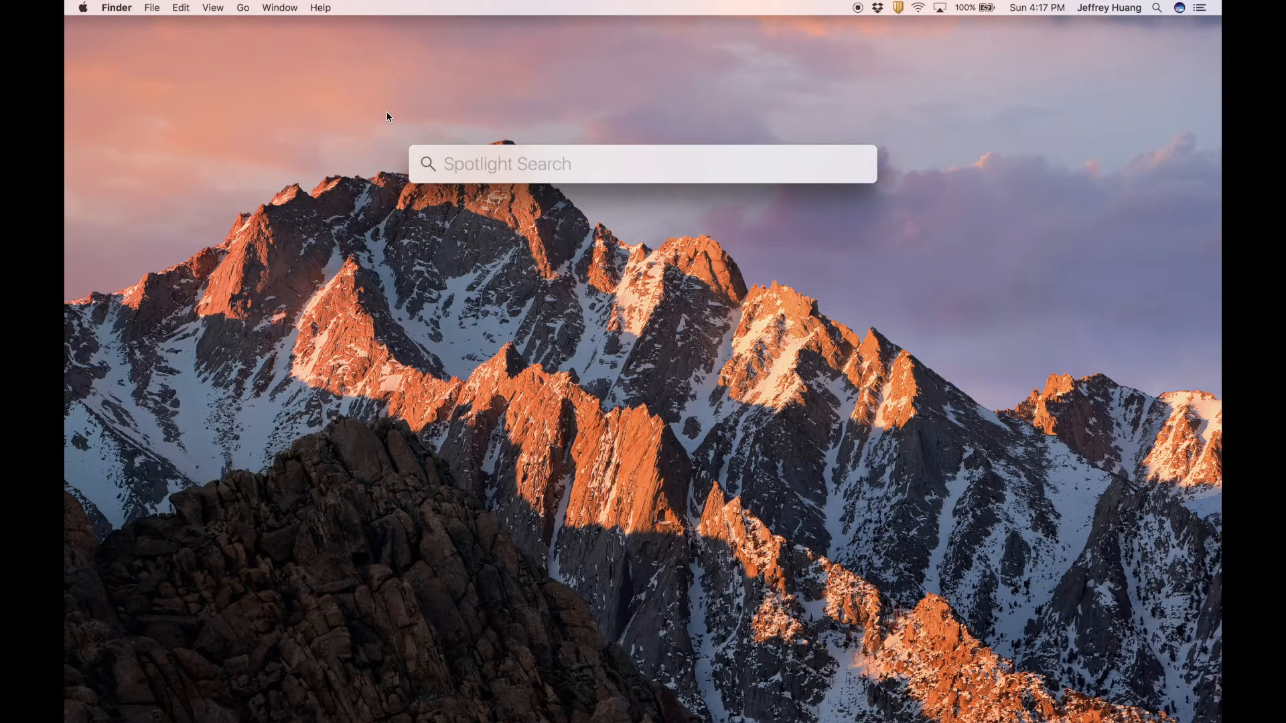
Launch EAGLE from Spotlight and focus the email field of its sign-in window.
{"action": "type", "text": "eagles"}
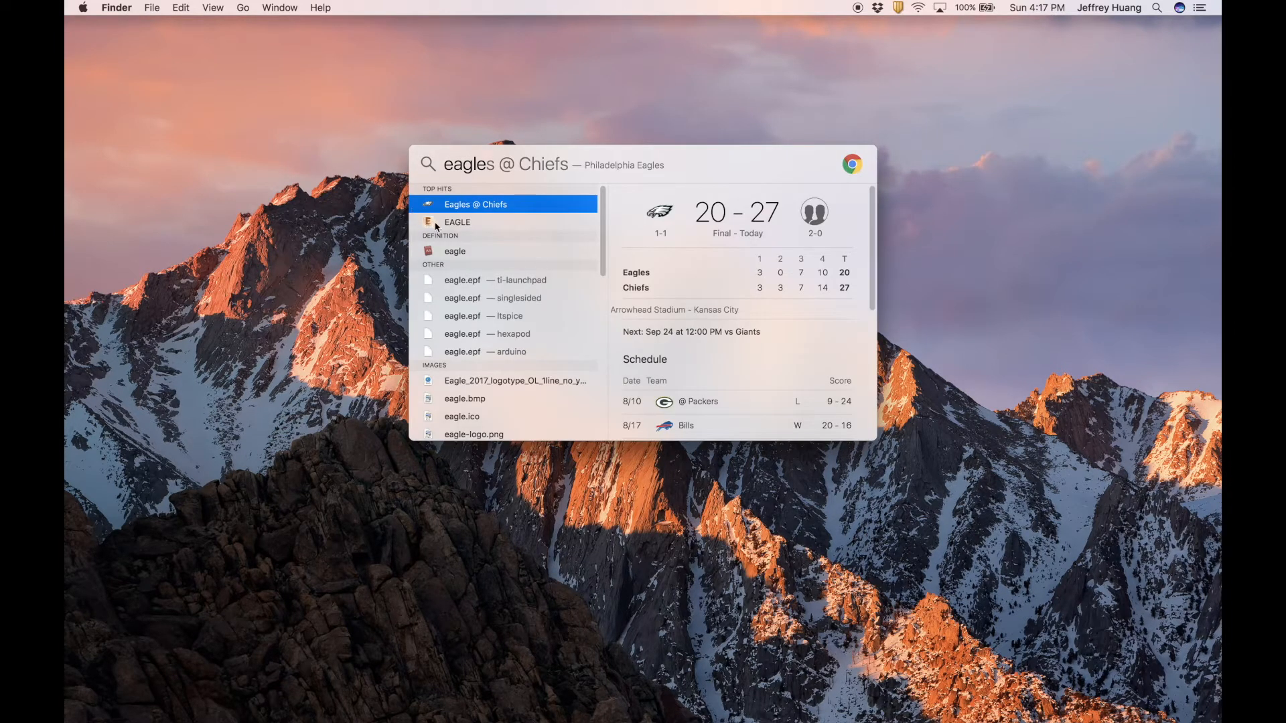
{"action": "left_click", "coordinate": [439, 224]}
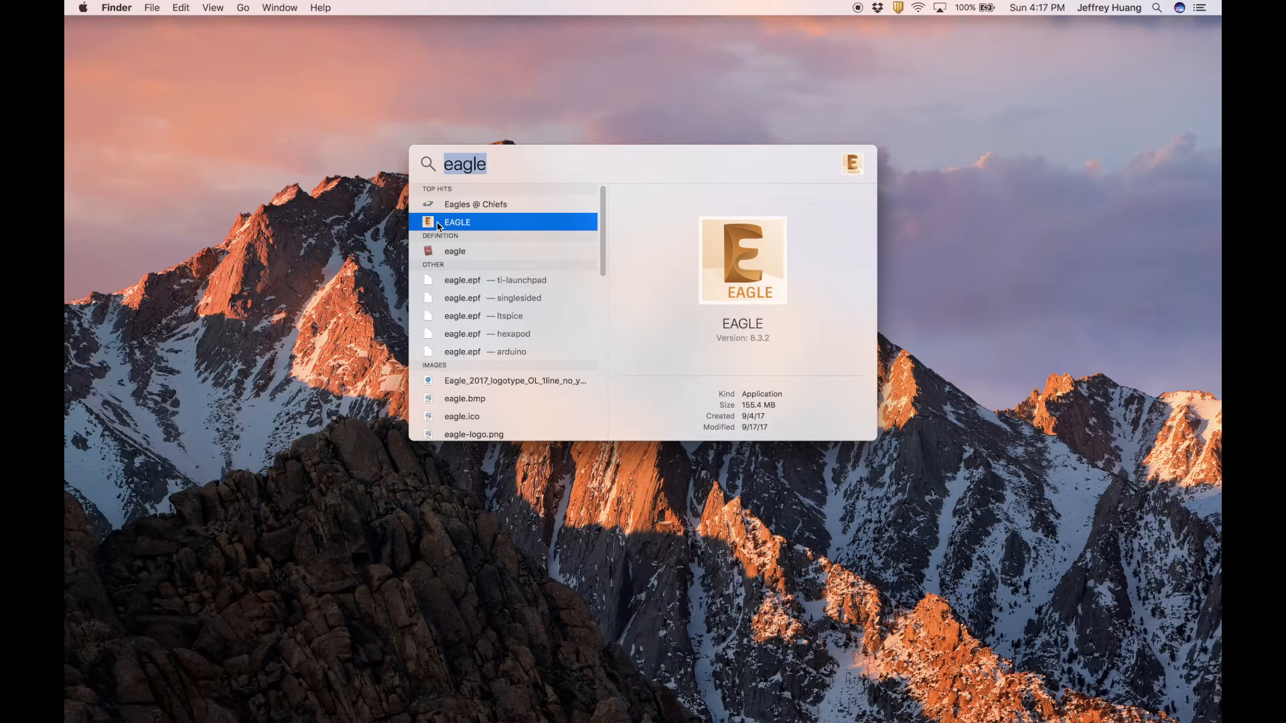
{"action": "key", "text": "Return"}
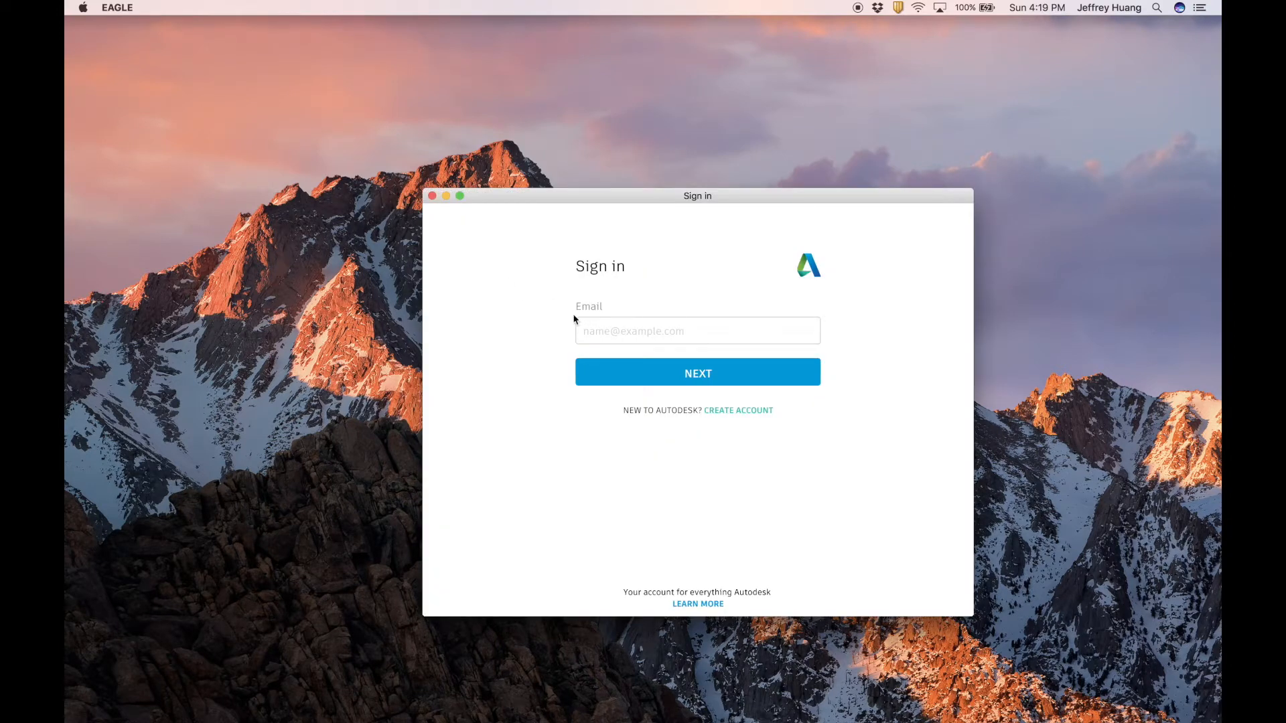
{"action": "left_click", "coordinate": [614, 329]}
Launch Google Chrome through Spotlight.
{"action": "key", "text": "super+space"}
{"action": "type", "text": "goo"}
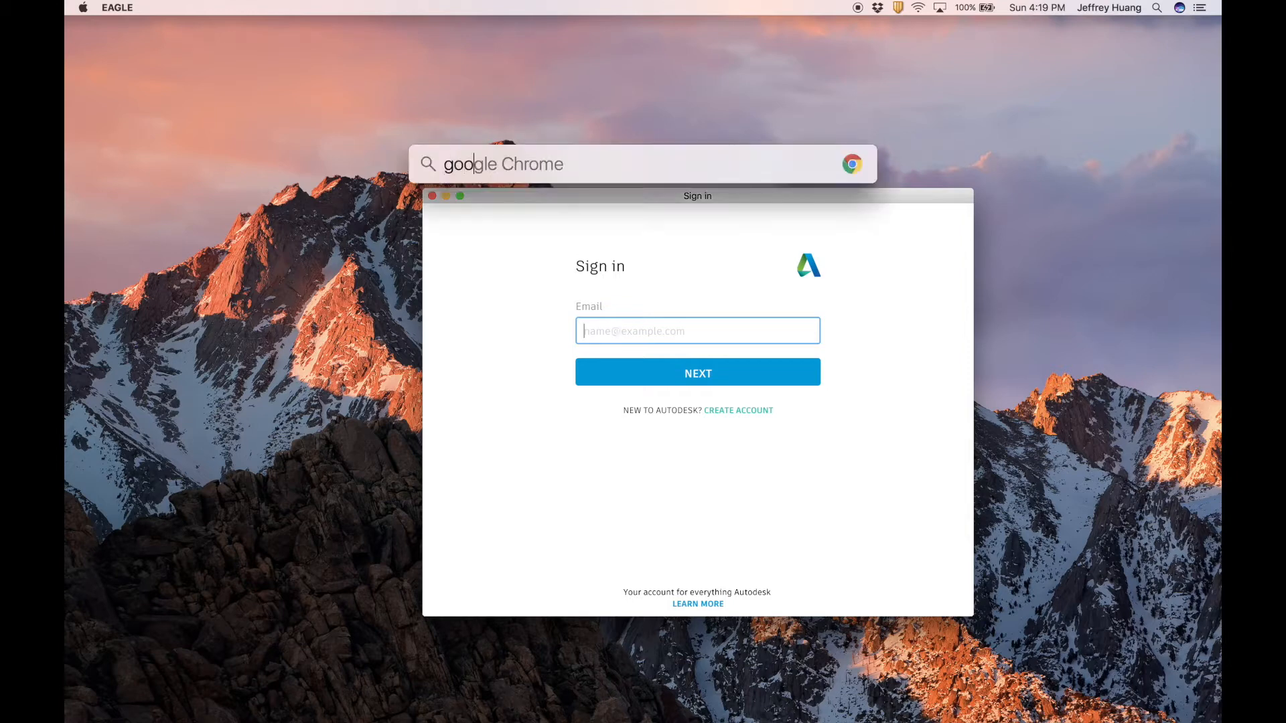
{"action": "key", "text": "Return"}
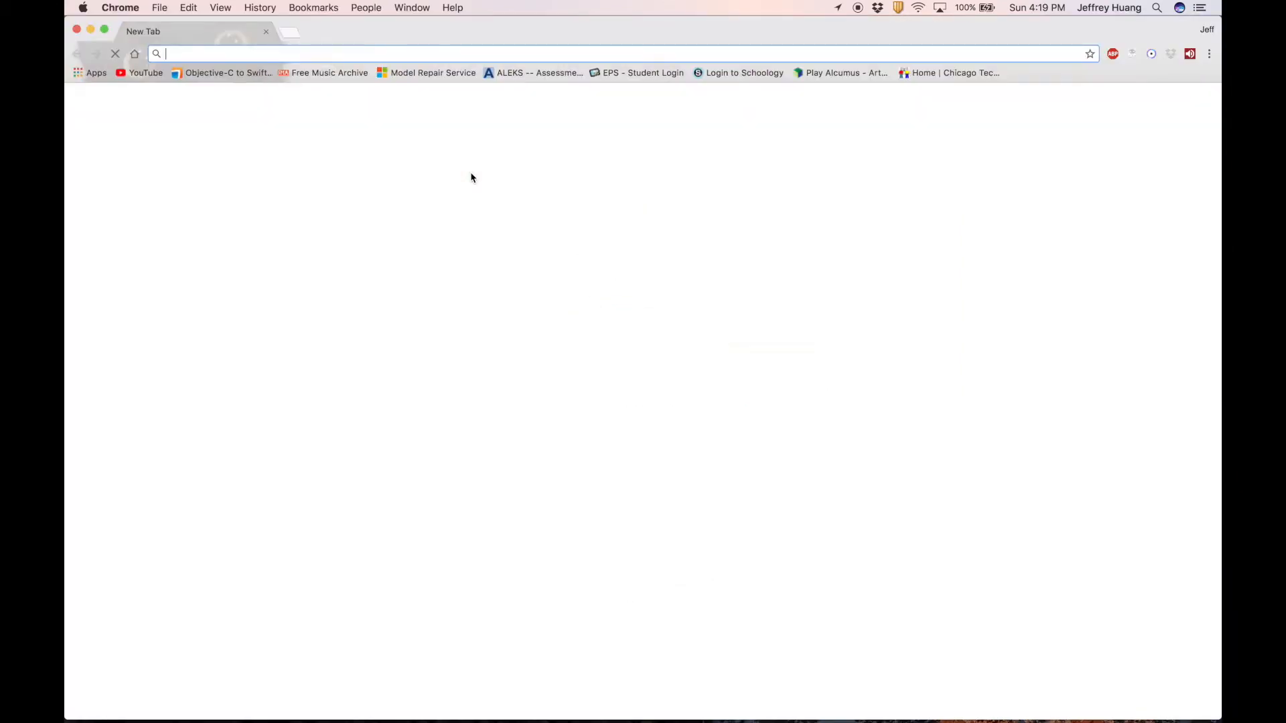
Open the Autodesk Account create-account form on autodesk.com.
{"action": "type", "text": "autodesk.com"}
{"action": "key", "text": "Return"}
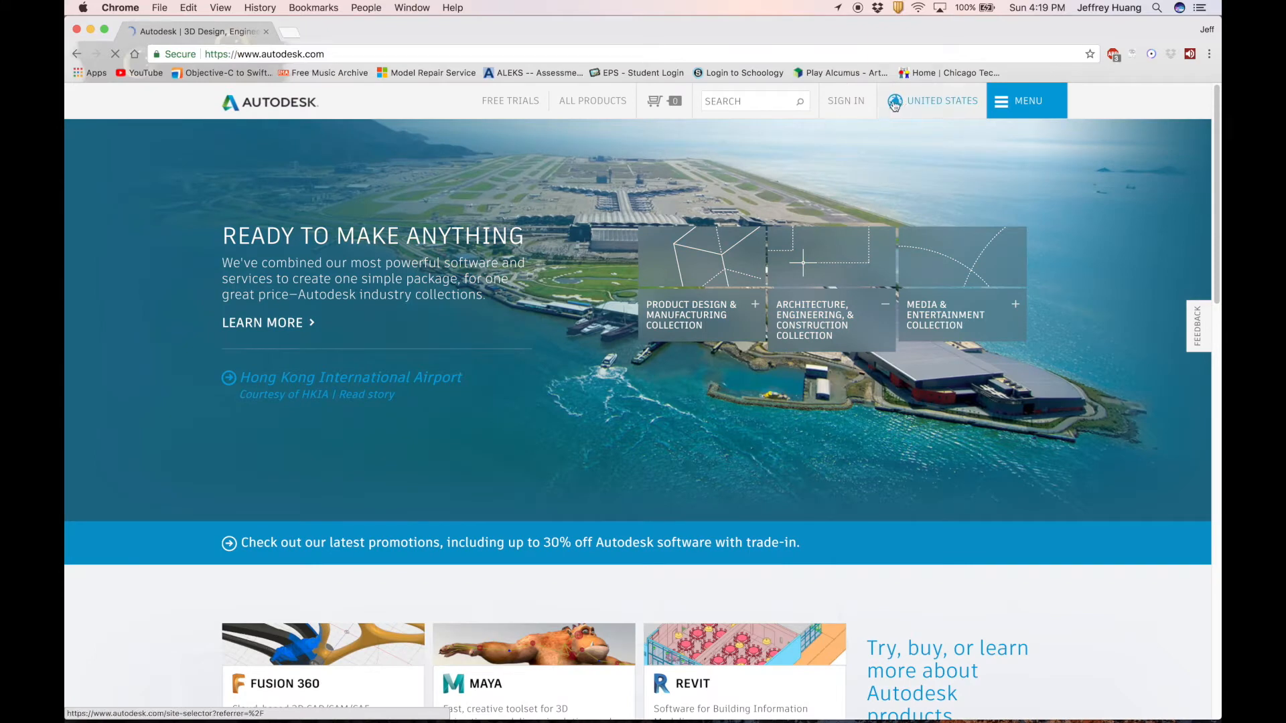
{"action": "left_click", "coordinate": [847, 107]}
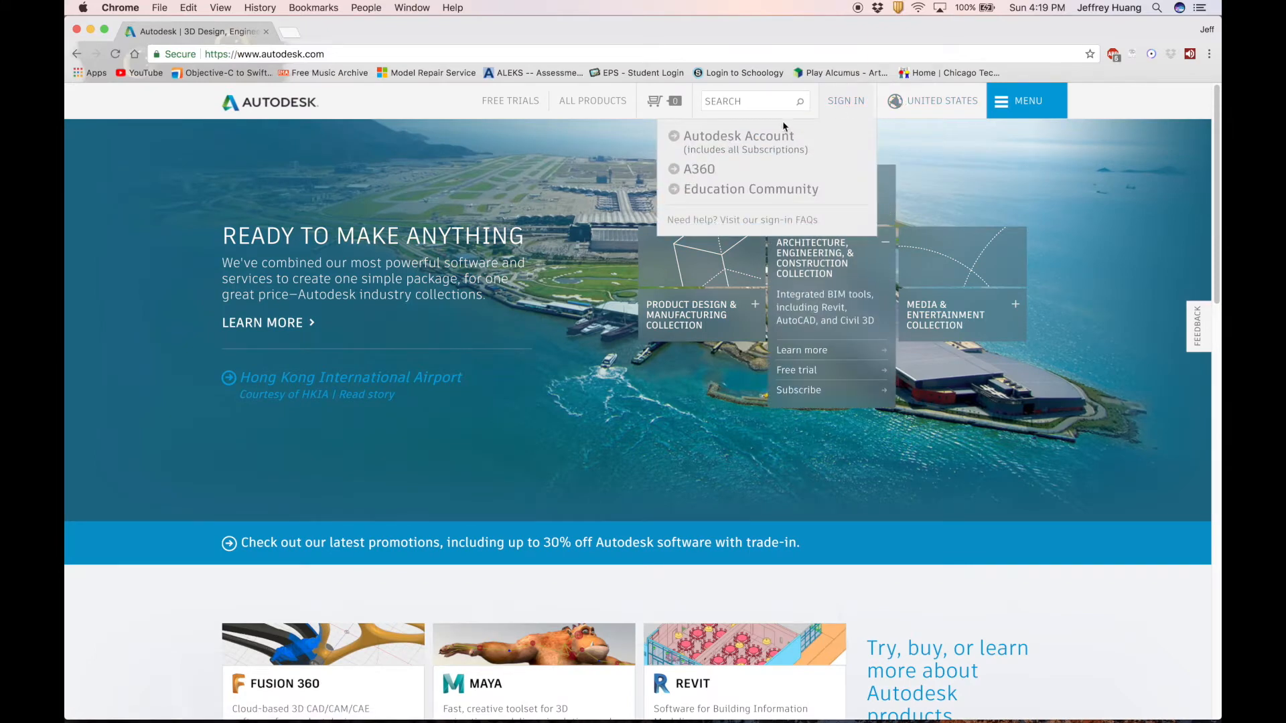
{"action": "left_click", "coordinate": [715, 135]}
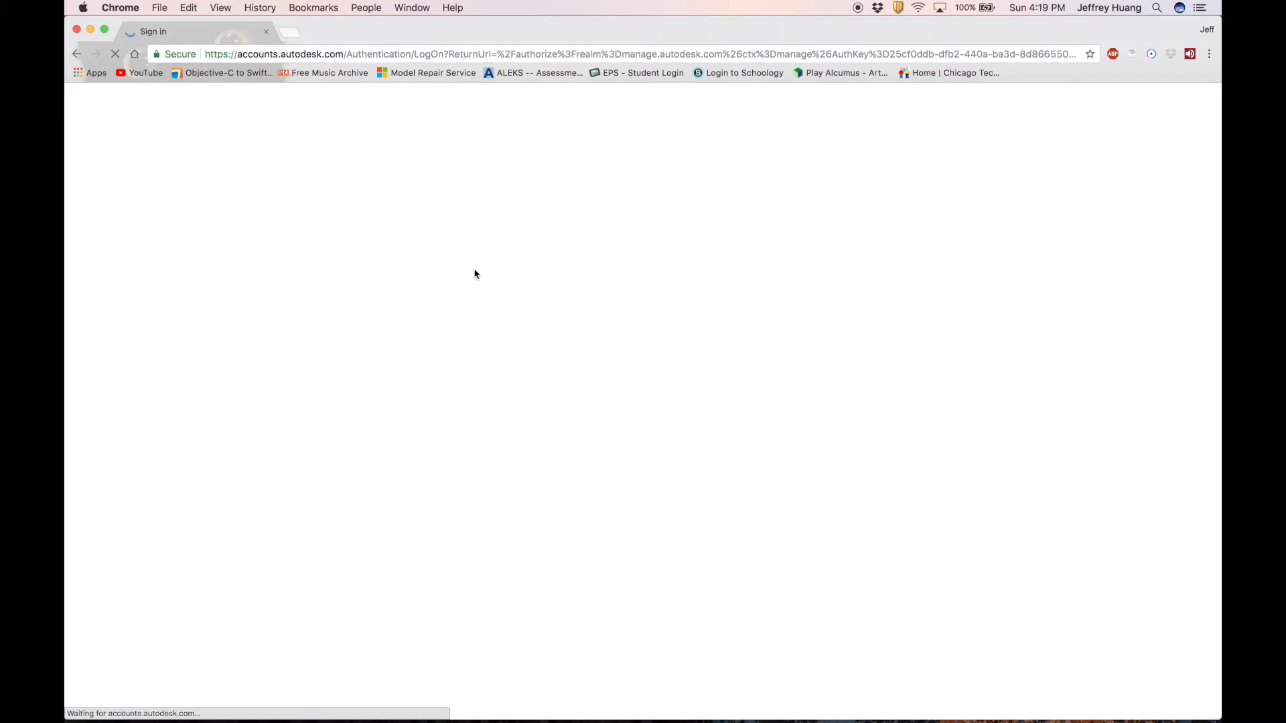
{"action": "left_click", "coordinate": [663, 290]}
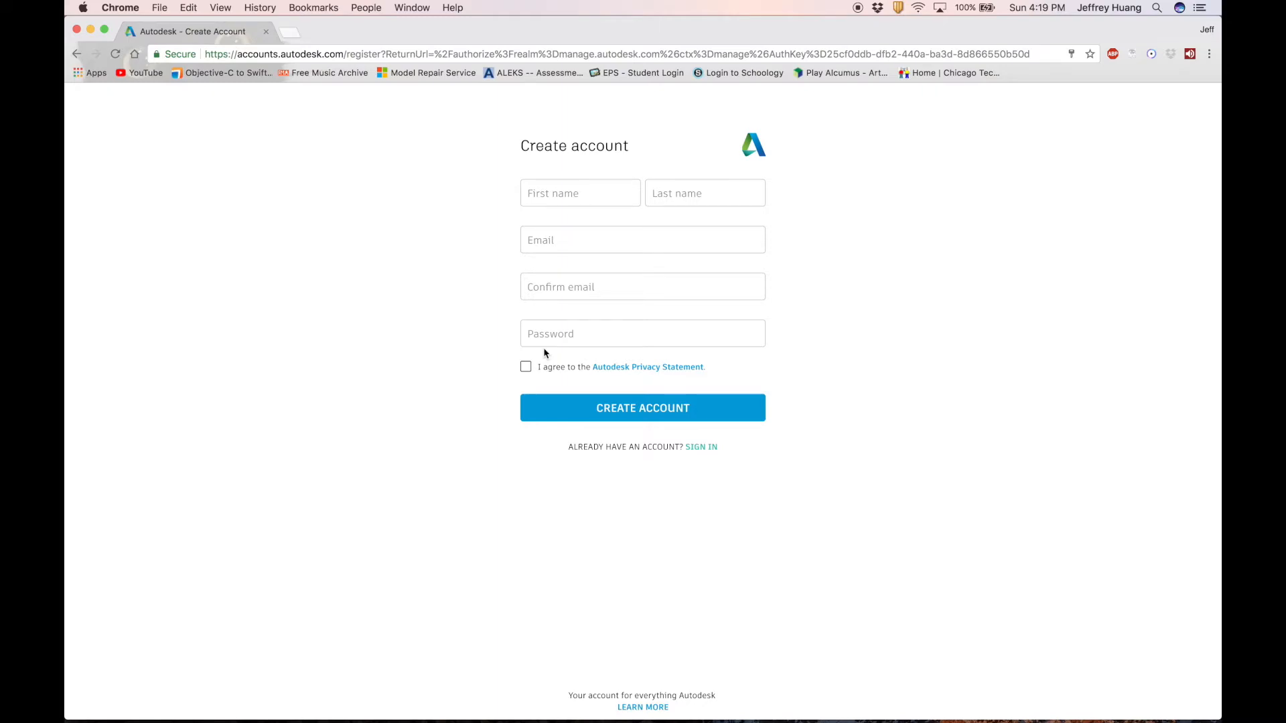
Return to EAGLE's sign-in and submit the account email address.
{"action": "key", "text": "super+q"}
{"action": "key", "text": "Return"}
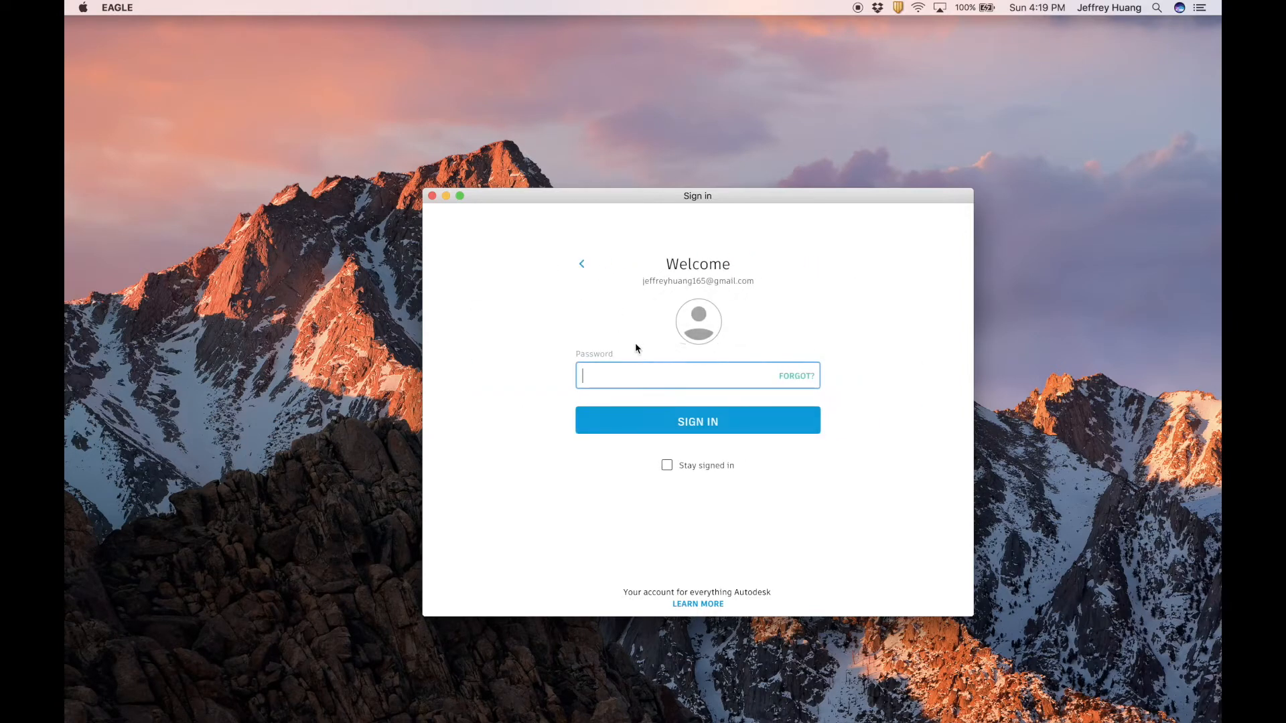
Enter the account password and sign in to EAGLE.
{"action": "type", "text": "********"}
{"action": "left_click", "coordinate": [667, 466]}
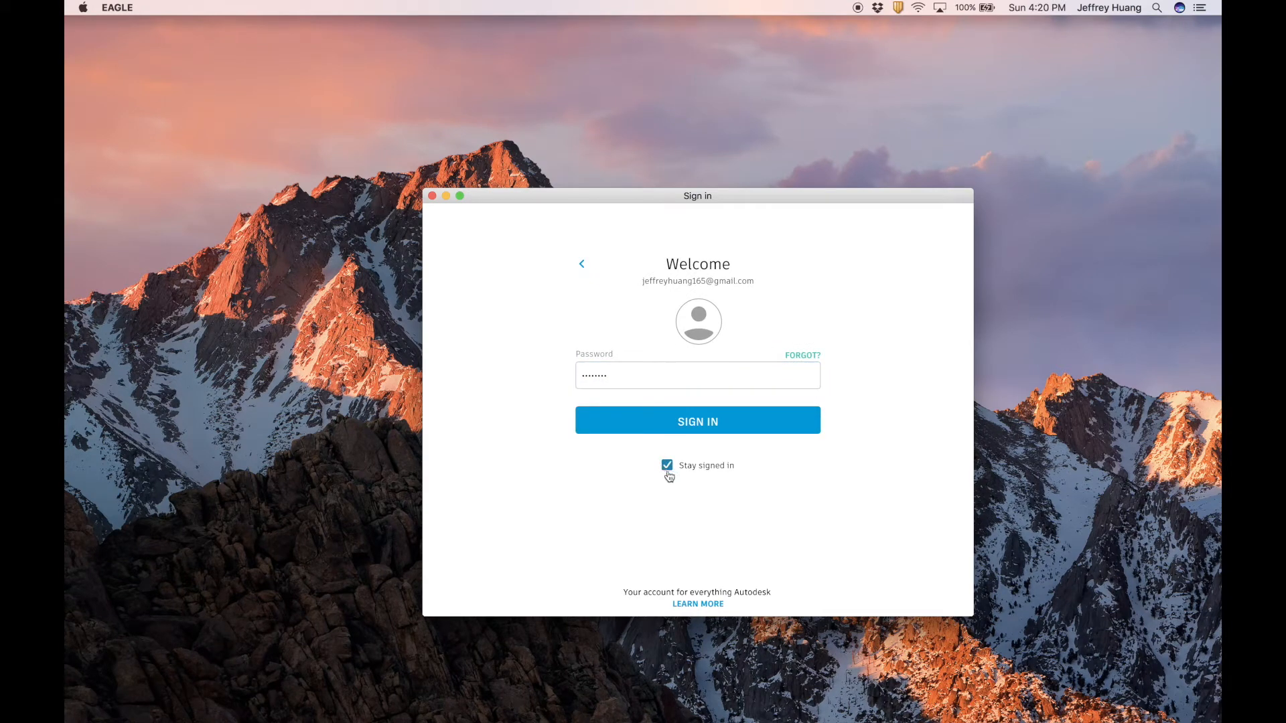
{"action": "left_click", "coordinate": [667, 466]}
{"action": "left_click", "coordinate": [653, 434]}
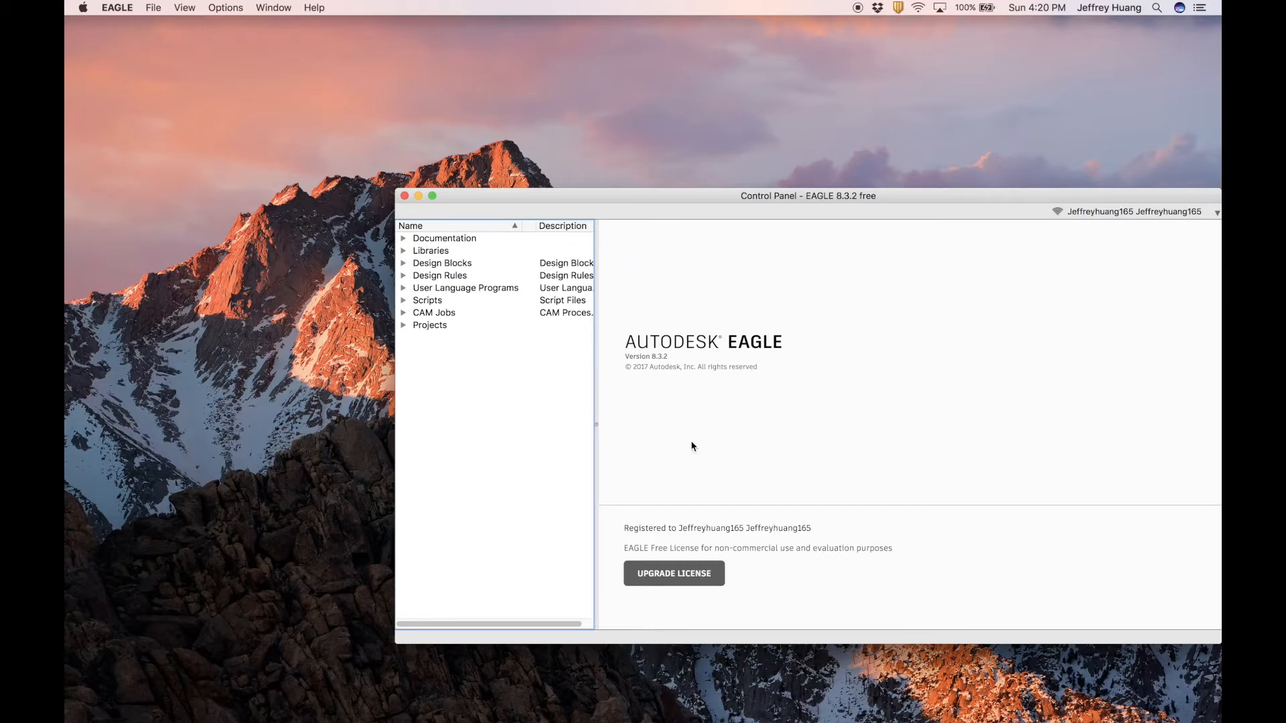
Create a new schematic with File > New > Schematic.
{"action": "left_click", "coordinate": [149, 7]}
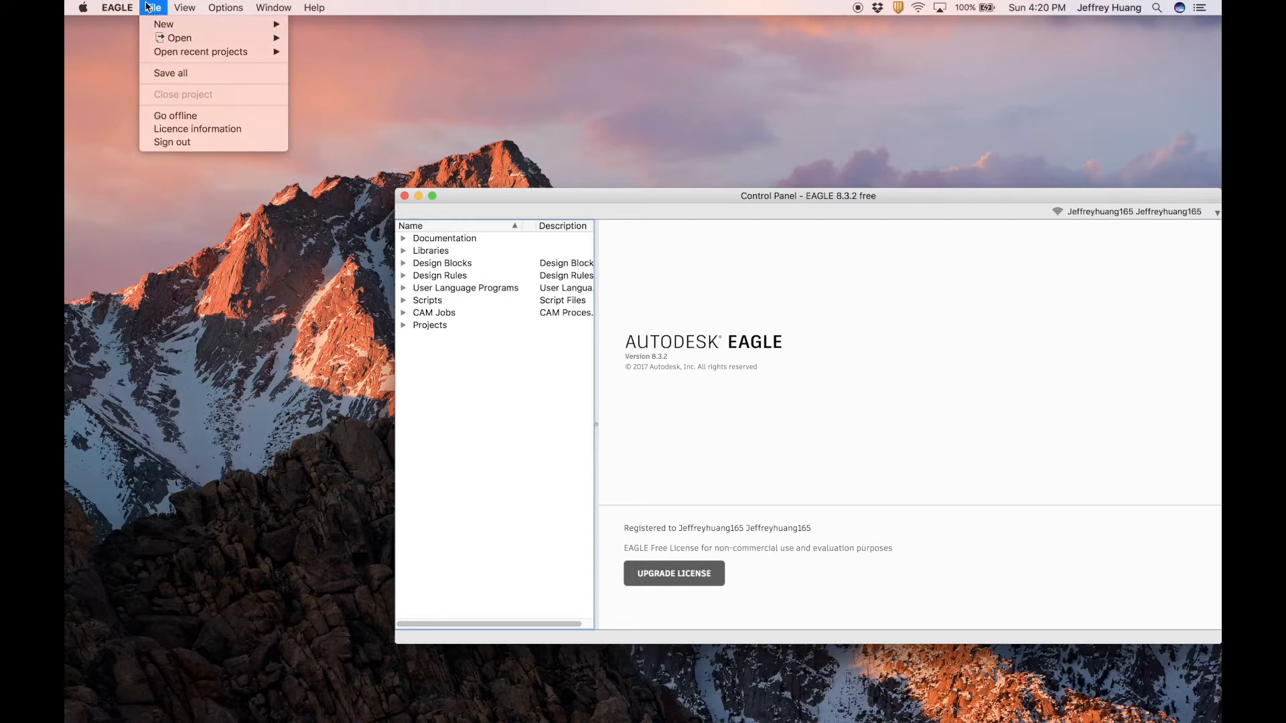
{"action": "mouse_move", "coordinate": [167, 24]}
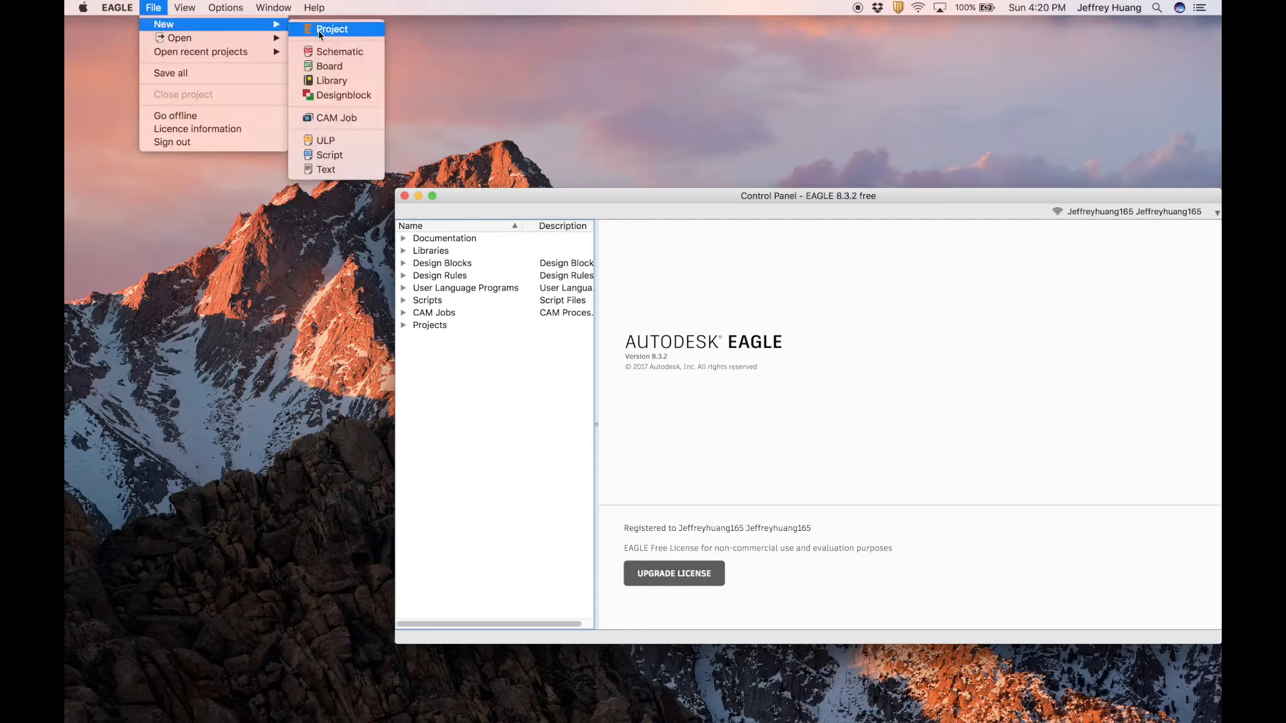
{"action": "left_click", "coordinate": [319, 53]}
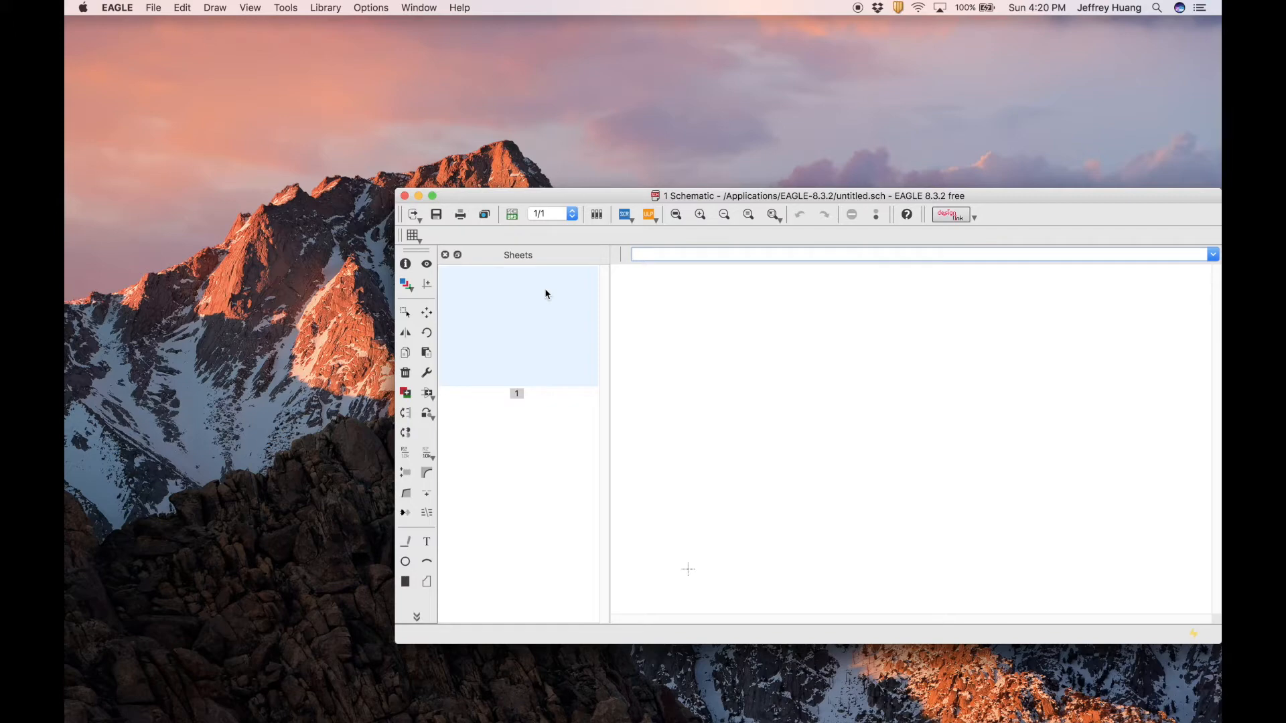
Expand the empty schematic window to full screen and launch Google Chrome via Spotlight.
{"action": "left_click", "coordinate": [433, 196]}
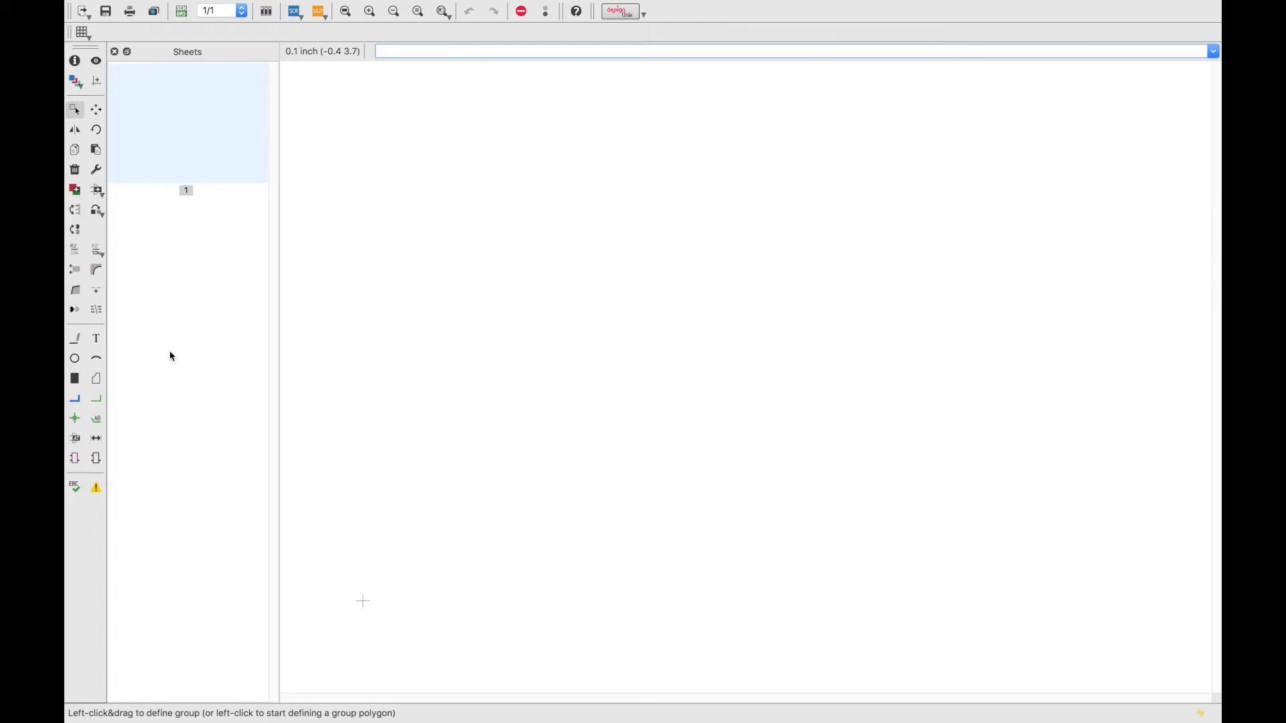
{"action": "key", "text": "super+space"}
{"action": "type", "text": "go"}
{"action": "key", "text": "Return"}
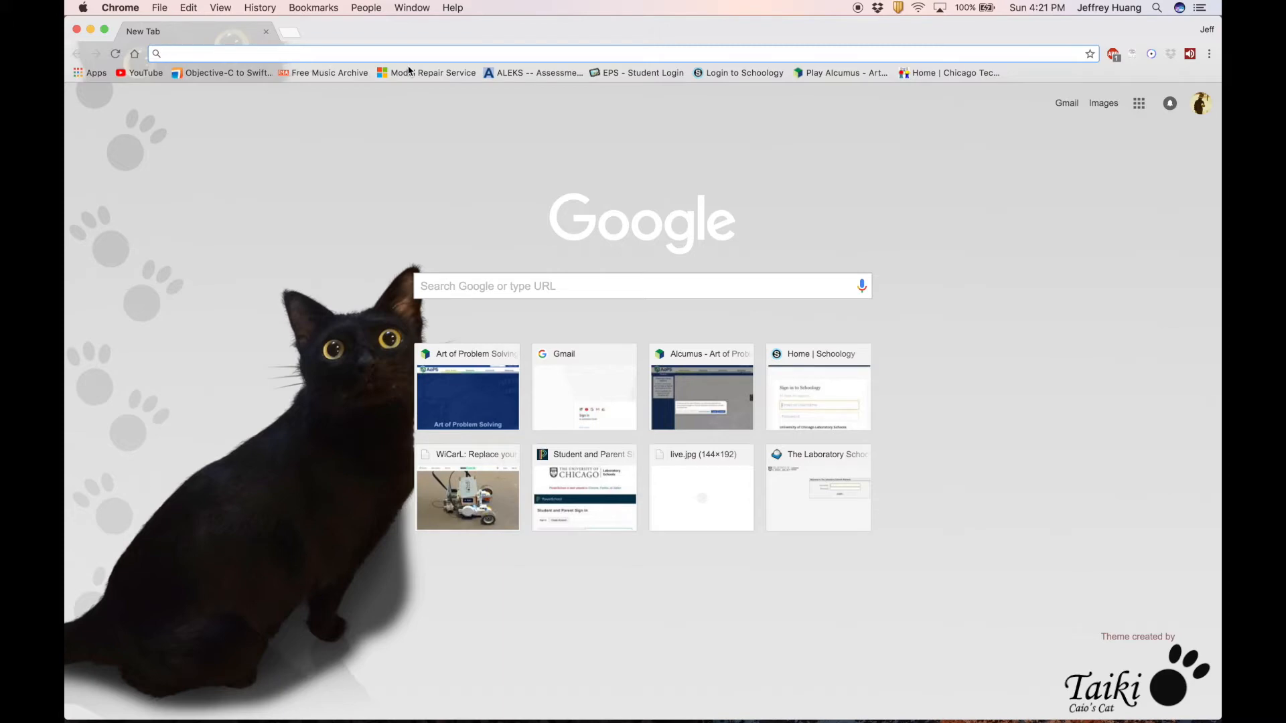
Search 'adafruit eagle library' and open the Adafruit-Eagle-Library GitHub repo's Clone or download options.
{"action": "type", "text": "adafruit eagle library"}
{"action": "key", "text": "Return"}
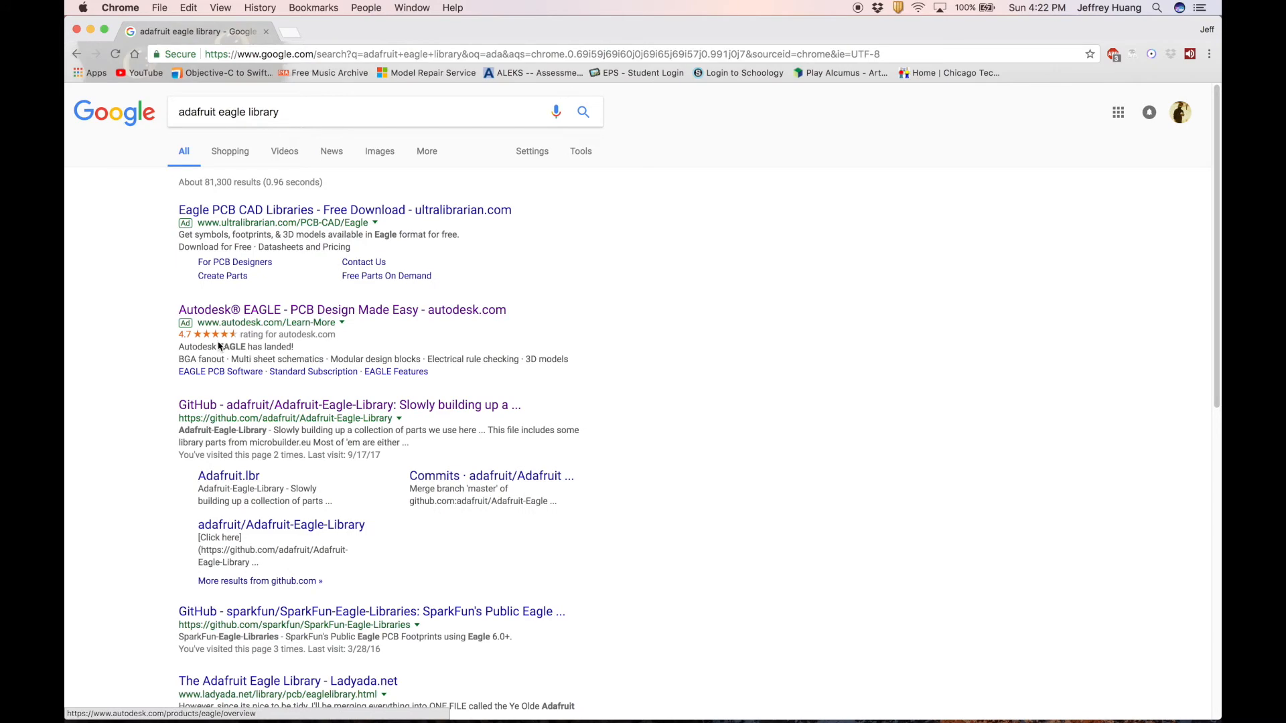
{"action": "left_click", "coordinate": [226, 408]}
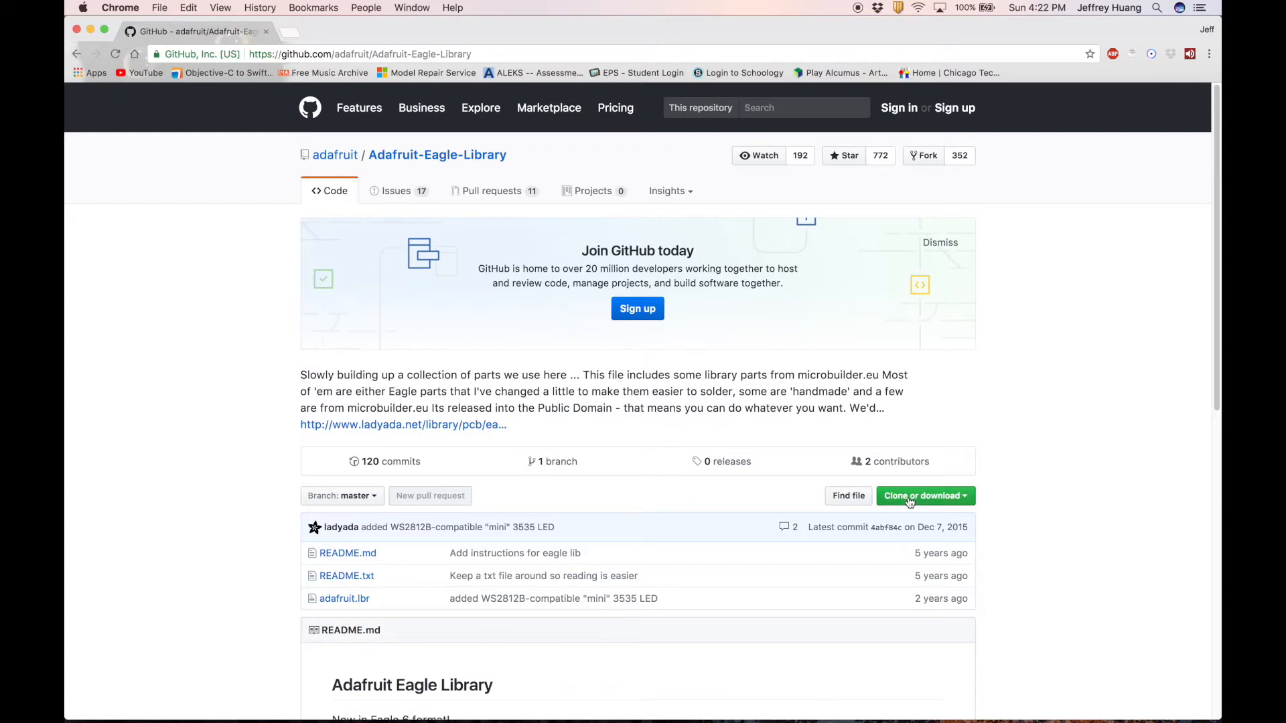
{"action": "left_click", "coordinate": [935, 503]}
Download and unzip the library, open Adafruit-Eagle-Library-master to find adafruit.lbr, then switch to EAGLE.
{"action": "left_click", "coordinate": [900, 606]}
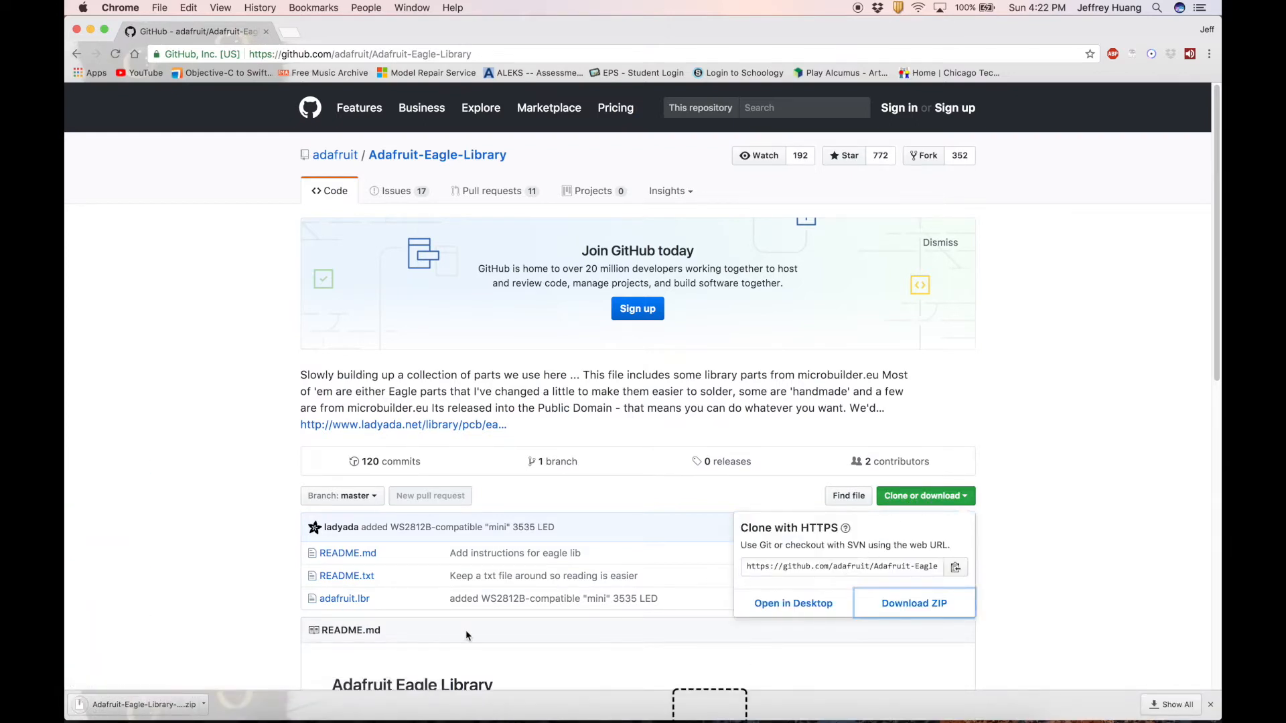
{"action": "left_click", "coordinate": [144, 704]}
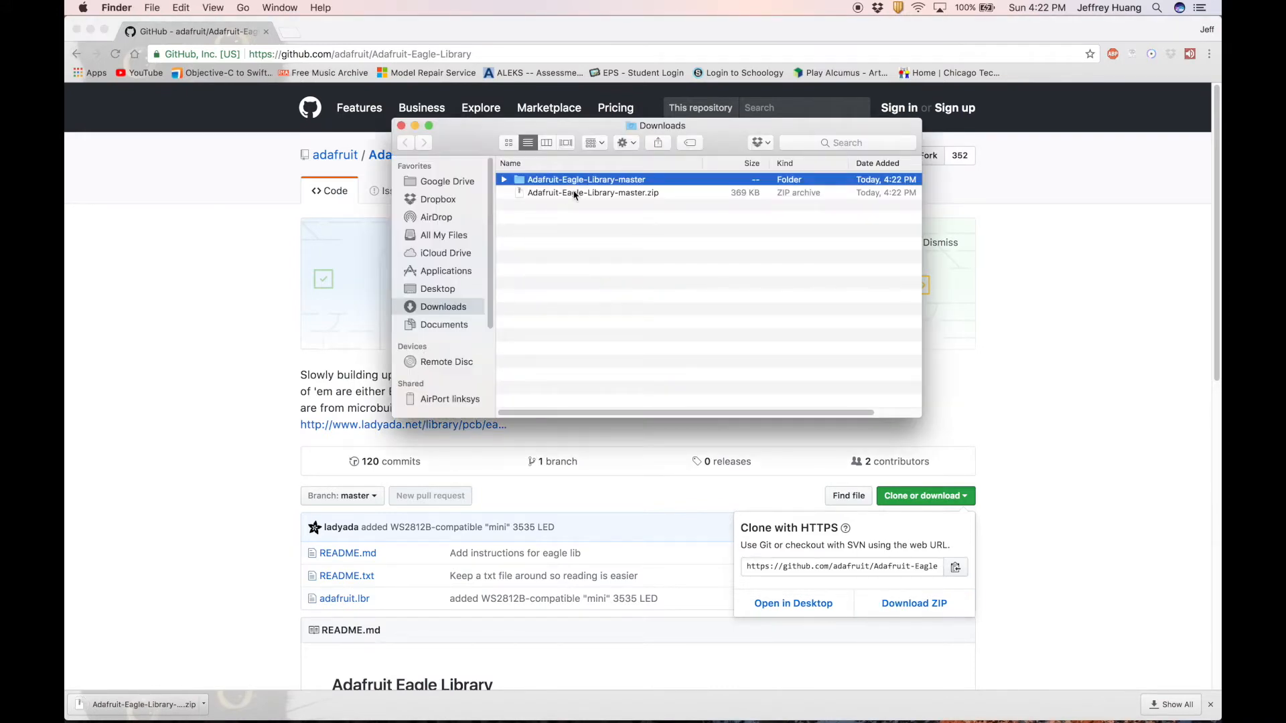
{"action": "double_click", "coordinate": [574, 180]}
{"action": "left_click", "coordinate": [558, 182]}
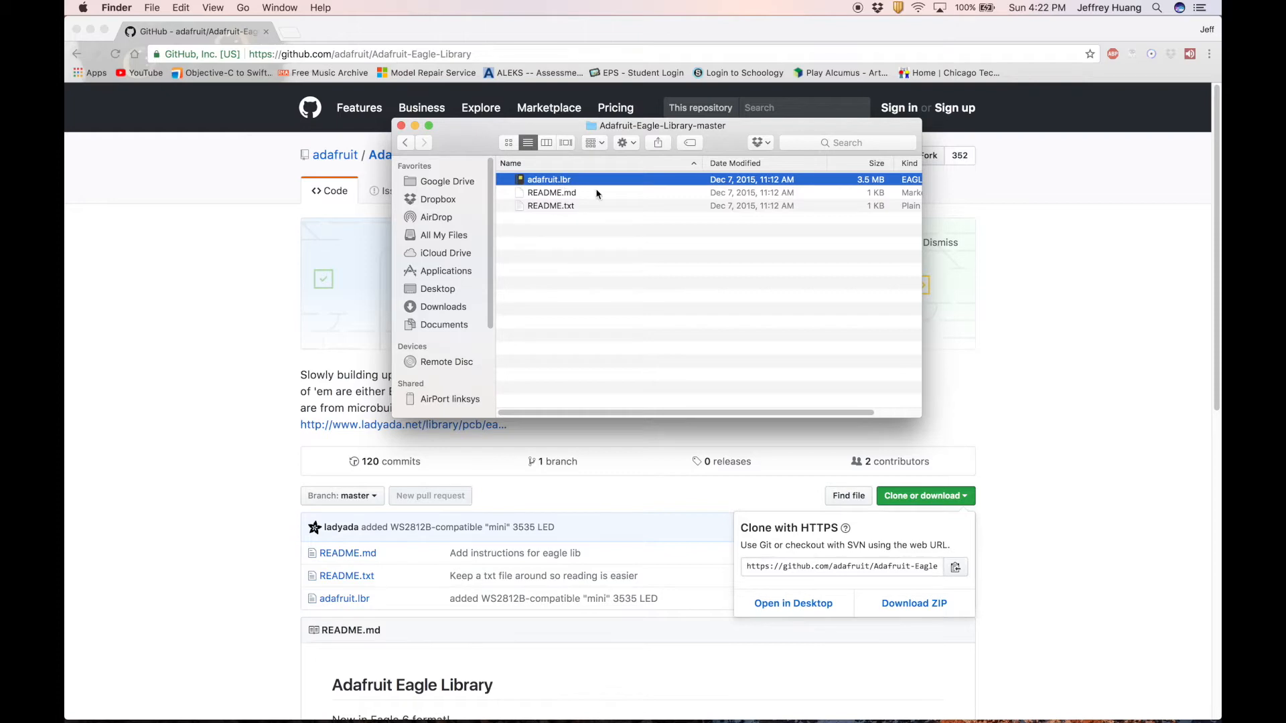
{"action": "key", "text": "super+Tab"}
{"action": "key", "text": "super+Tab"}
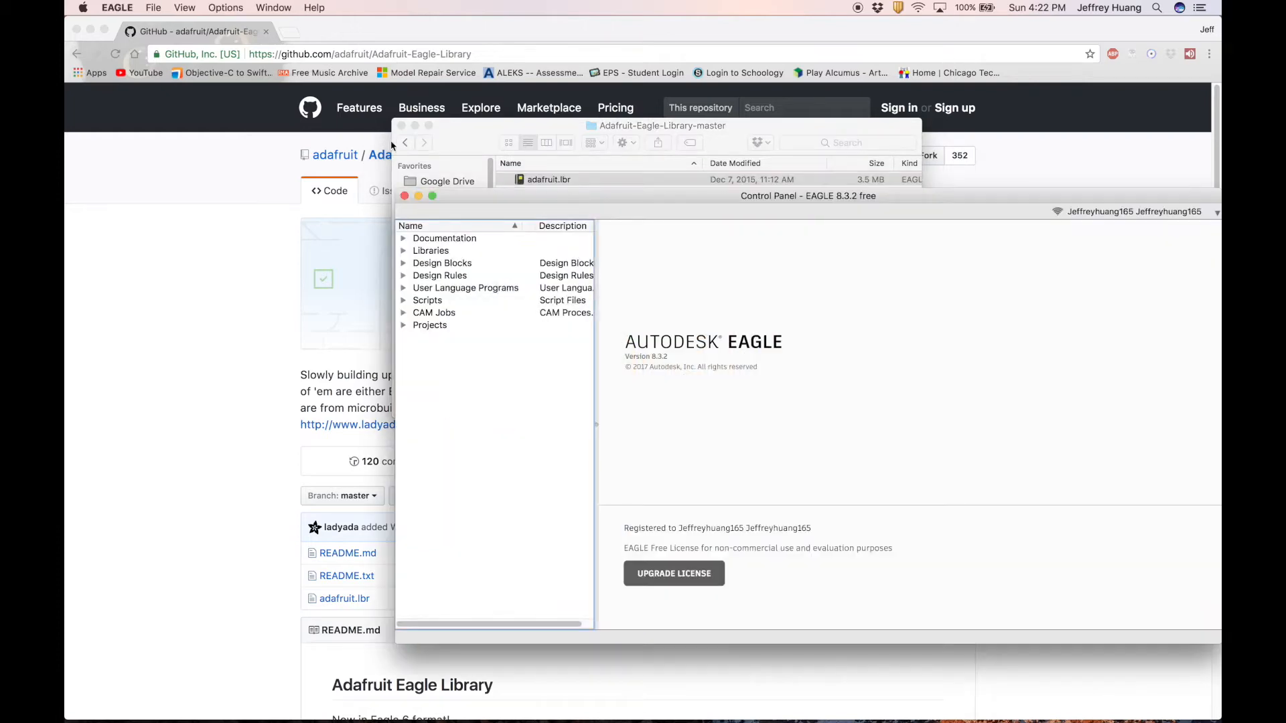
Add Downloads/Adafruit-Eagle-Library-master/adafruit.lbr to the libraries in use via the Library Manager.
{"action": "left_click", "coordinate": [273, 8]}
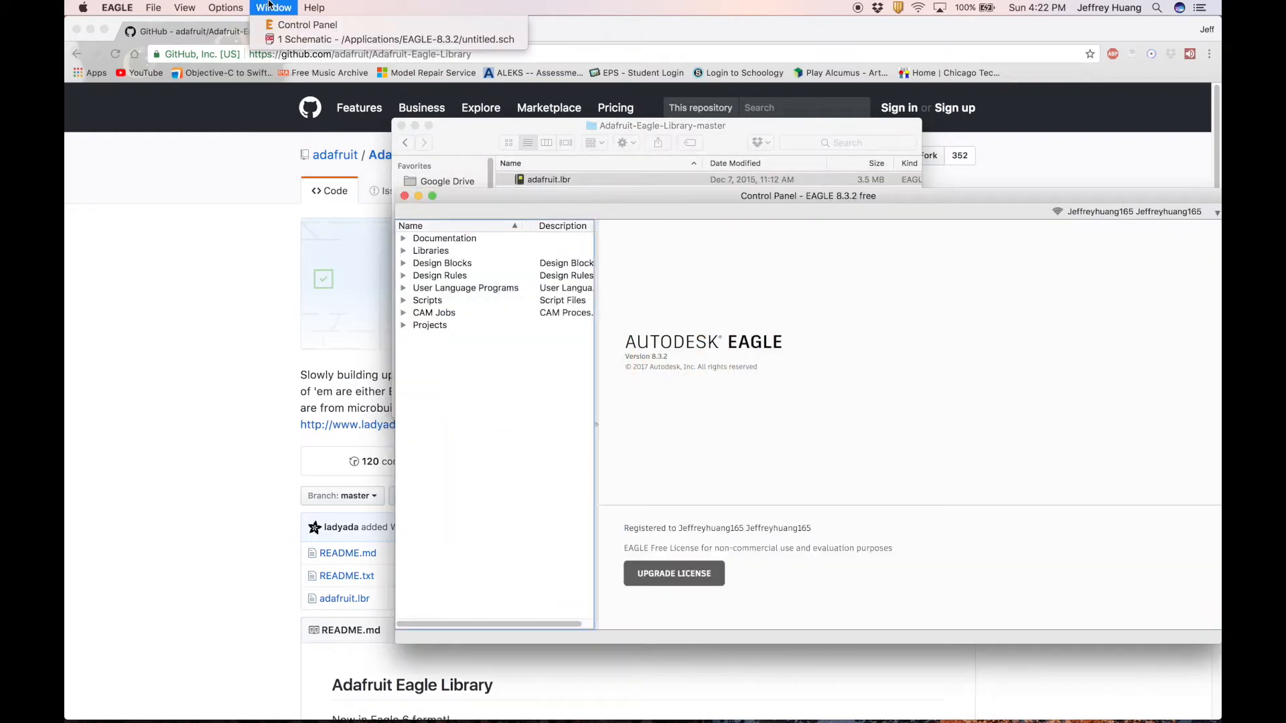
{"action": "left_click", "coordinate": [270, 39]}
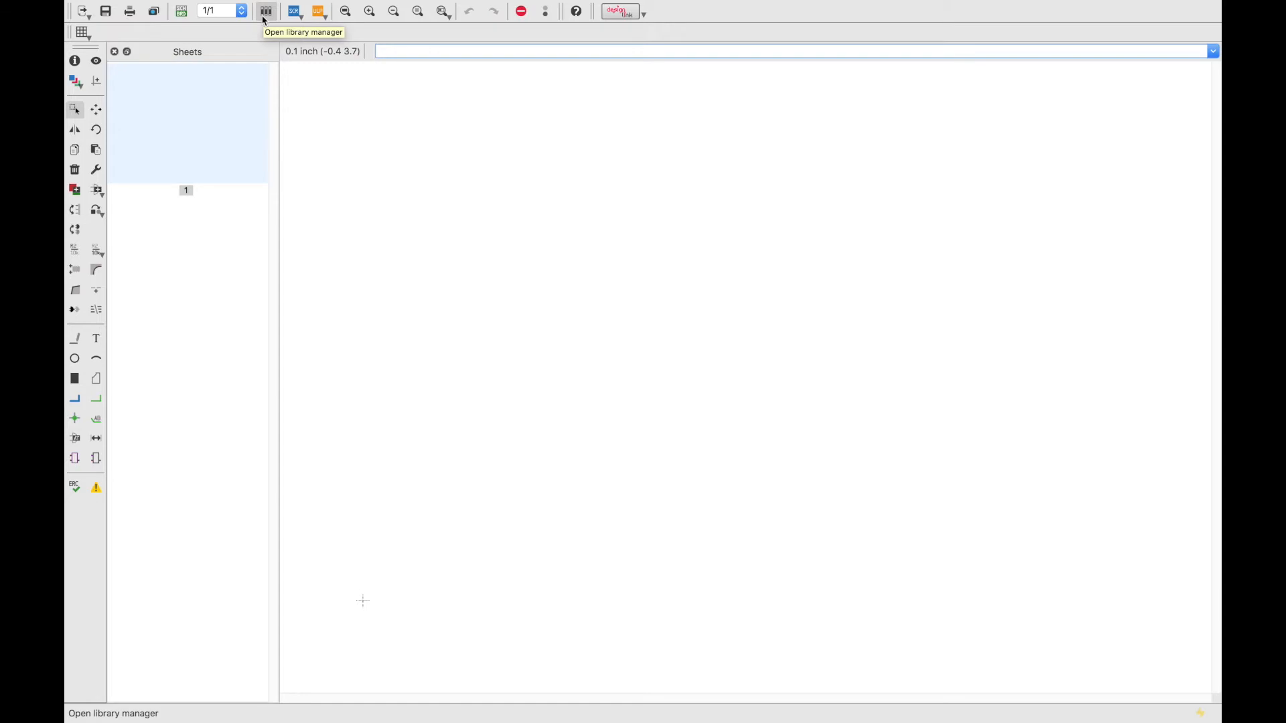
{"action": "left_click", "coordinate": [266, 12]}
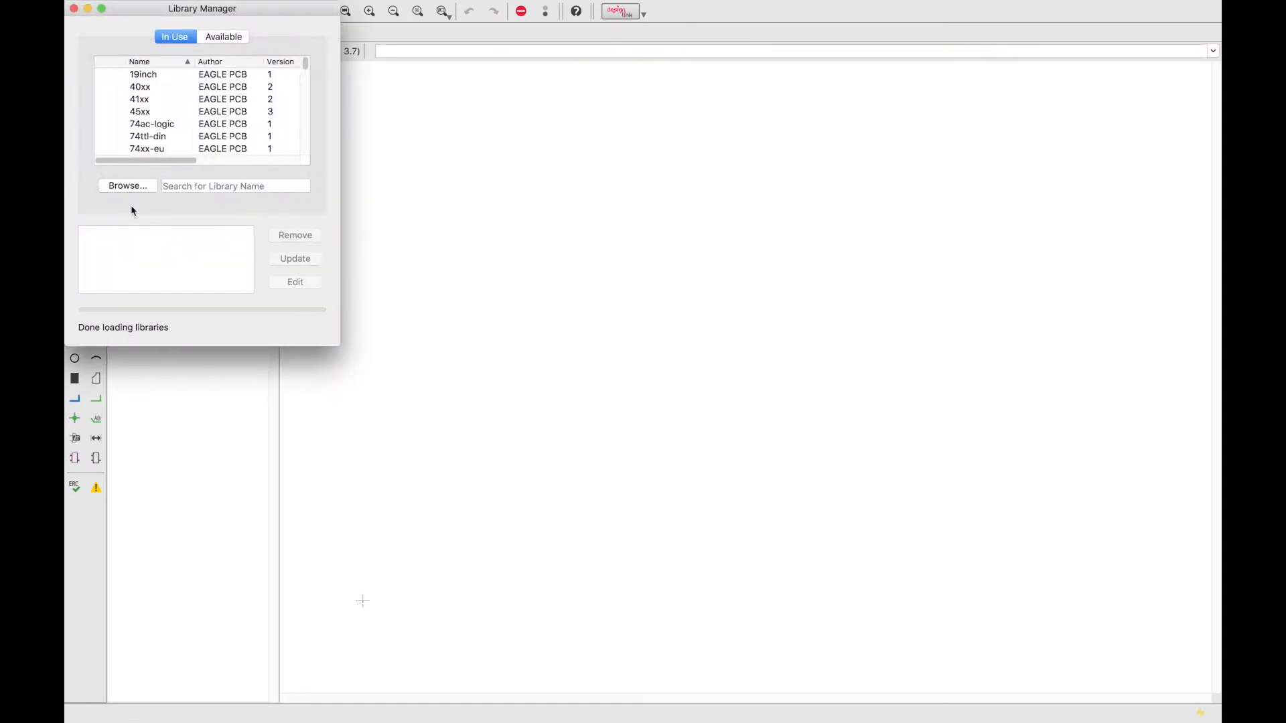
{"action": "left_click", "coordinate": [123, 191]}
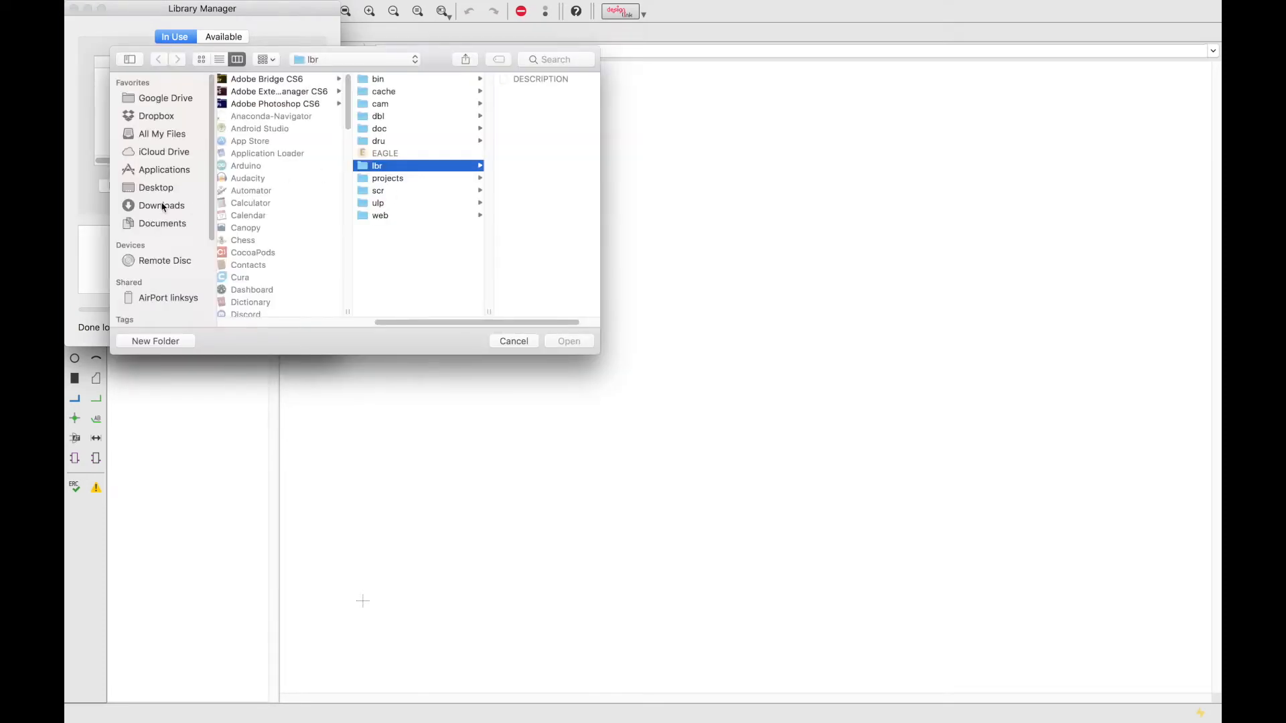
{"action": "left_click", "coordinate": [148, 206]}
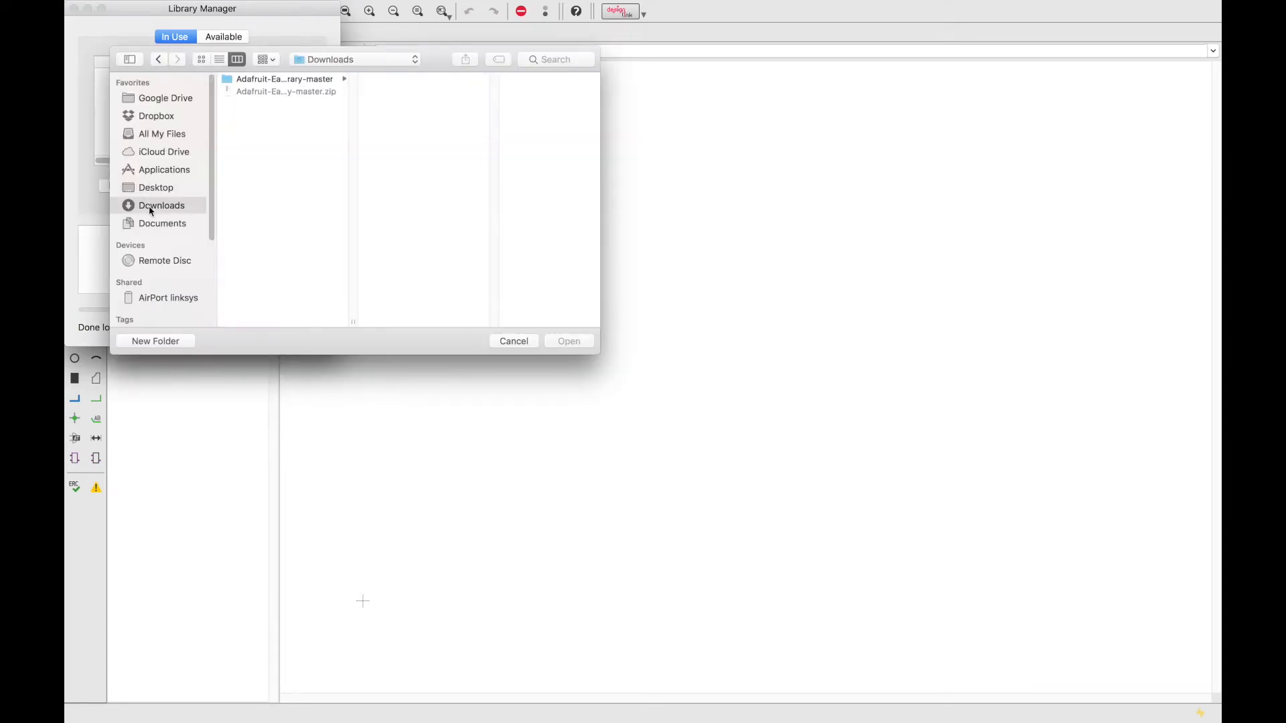
{"action": "left_click", "coordinate": [241, 80]}
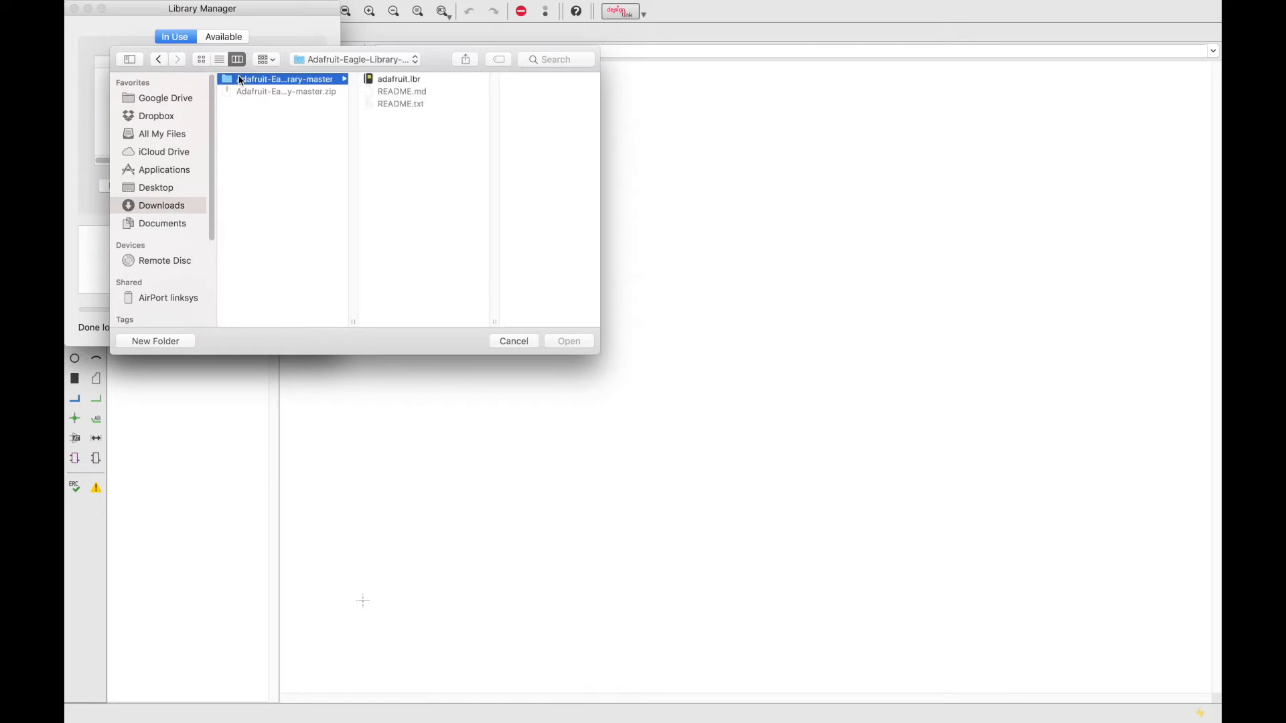
{"action": "left_click", "coordinate": [401, 81]}
{"action": "left_click", "coordinate": [572, 344]}
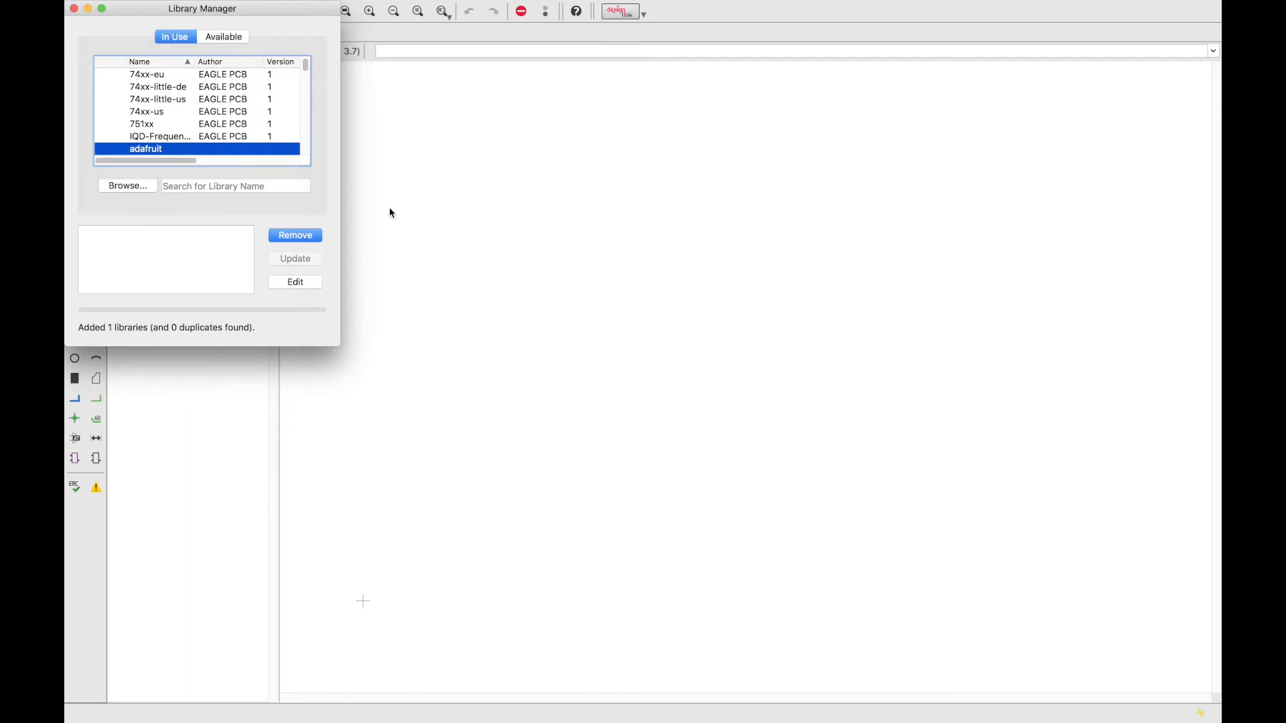
{"action": "left_click", "coordinate": [74, 9]}
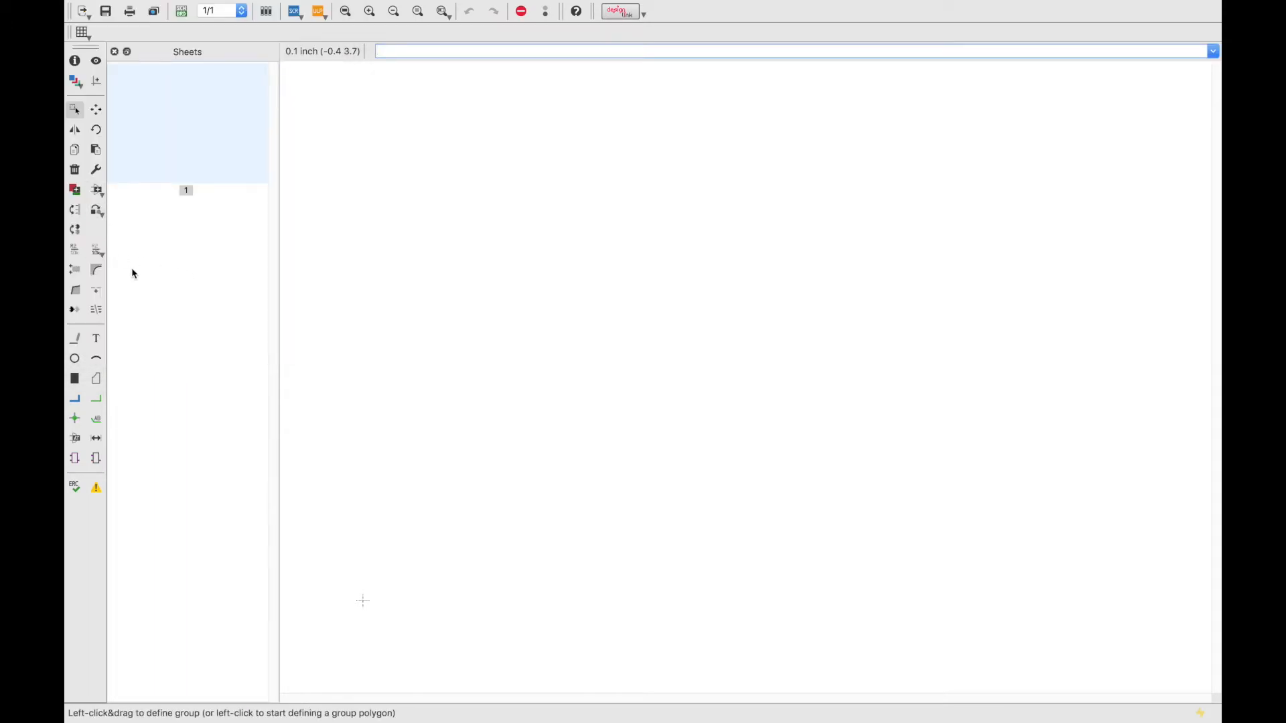
Browse the Add parts list to the adafruit library's LED parts group.
{"action": "left_click", "coordinate": [99, 195]}
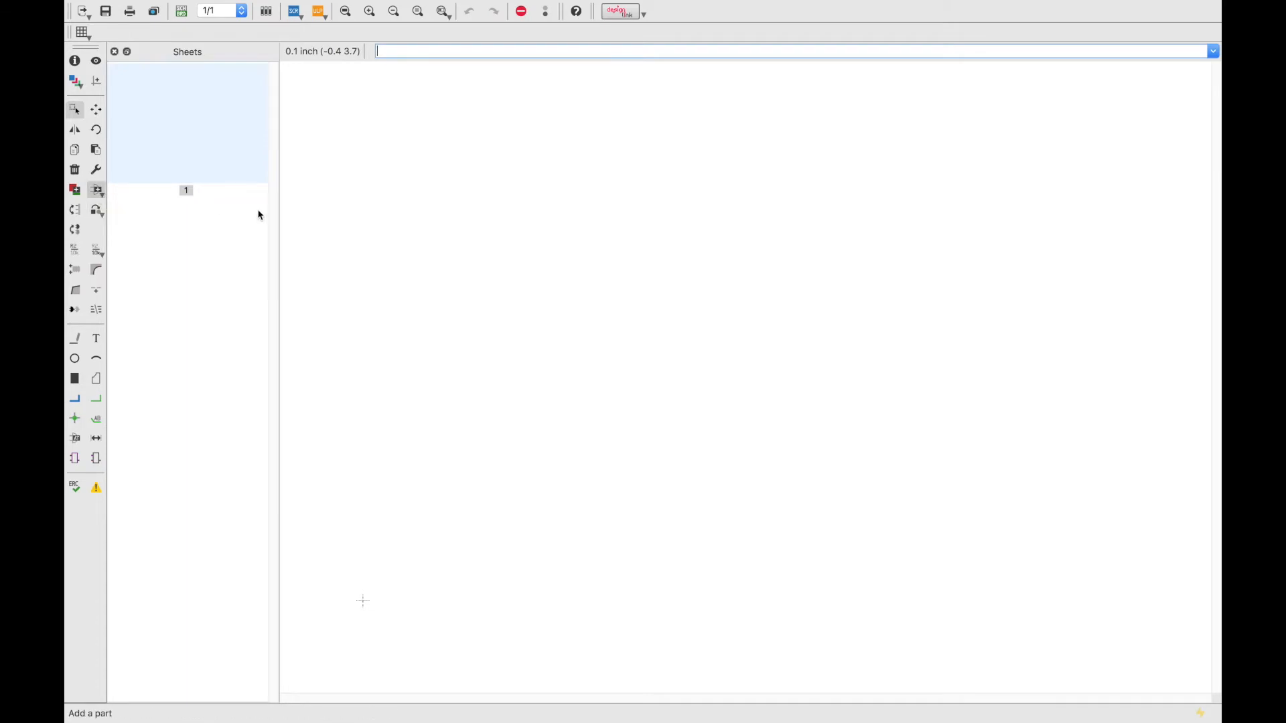
{"action": "left_click", "coordinate": [329, 263]}
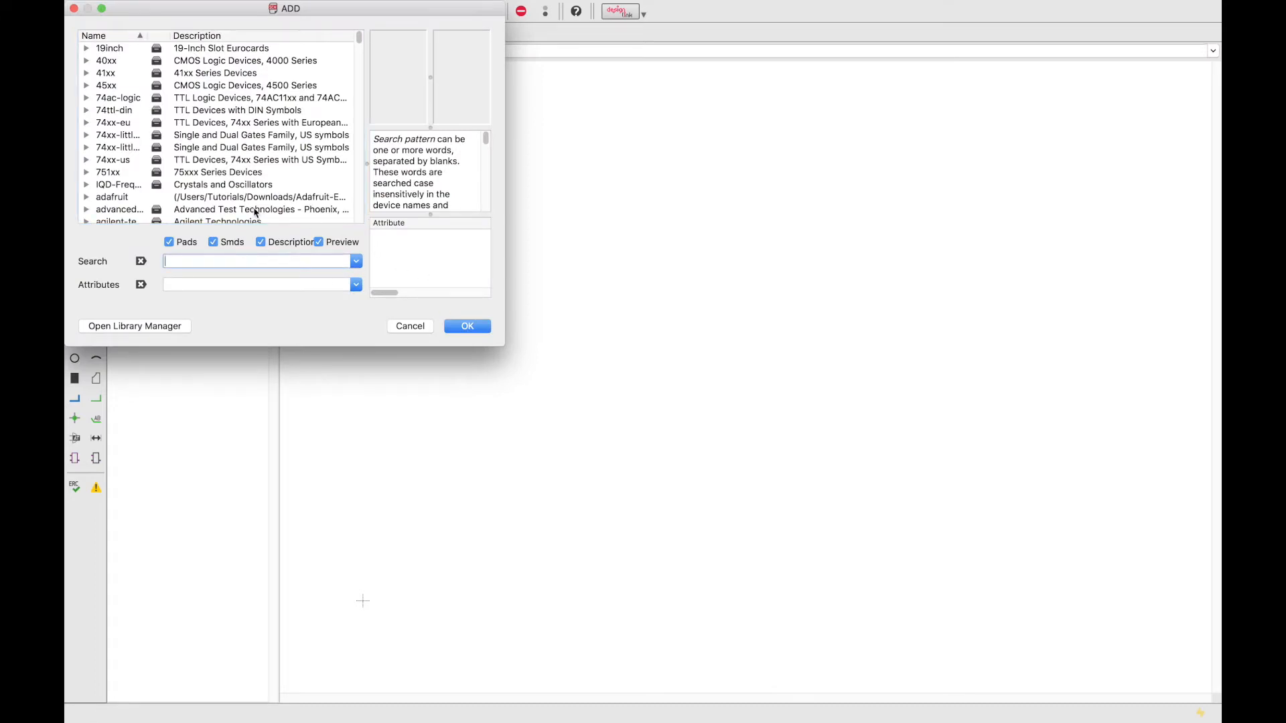
{"action": "scroll", "coordinate": [256, 212], "scroll_direction": "down", "scroll_amount": 1}
{"action": "left_click", "coordinate": [86, 187]}
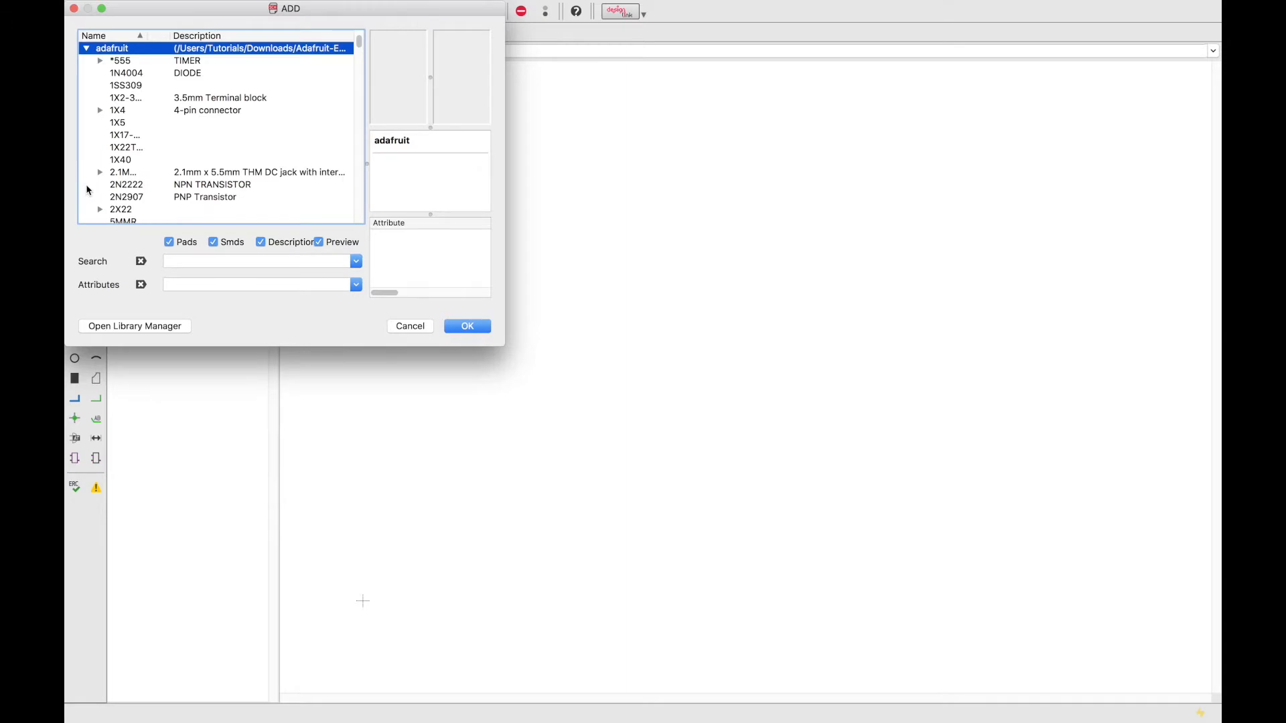
{"action": "scroll", "coordinate": [123, 52], "scroll_direction": "down", "scroll_amount": 10}
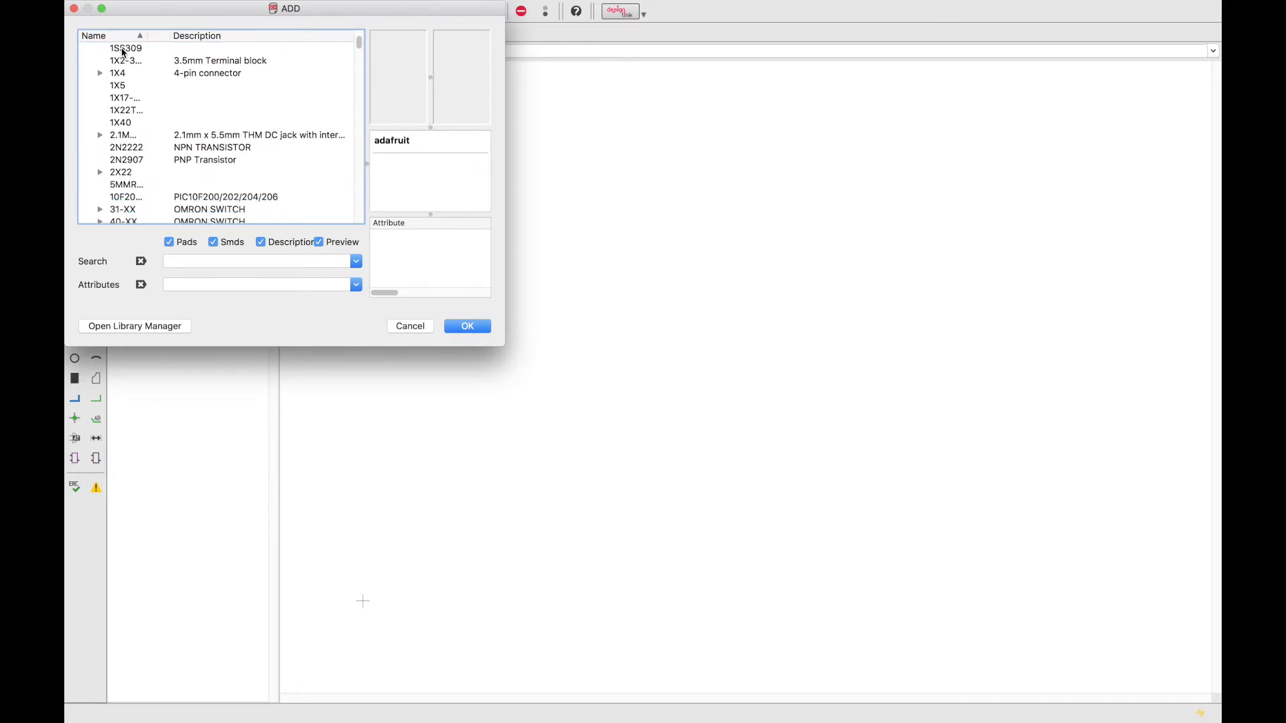
{"action": "scroll", "coordinate": [123, 51], "scroll_direction": "down", "scroll_amount": 1}
{"action": "scroll", "coordinate": [115, 155], "scroll_direction": "down", "scroll_amount": 15}
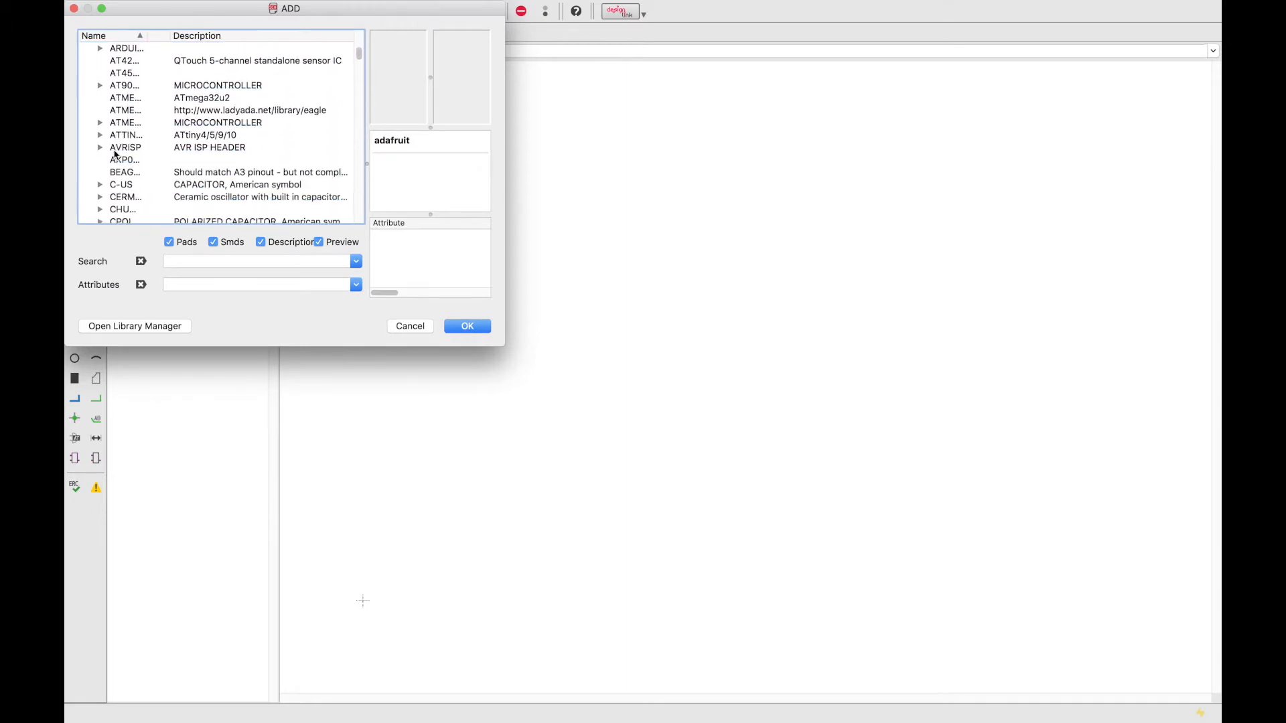
{"action": "scroll", "coordinate": [115, 155], "scroll_direction": "down", "scroll_amount": 10}
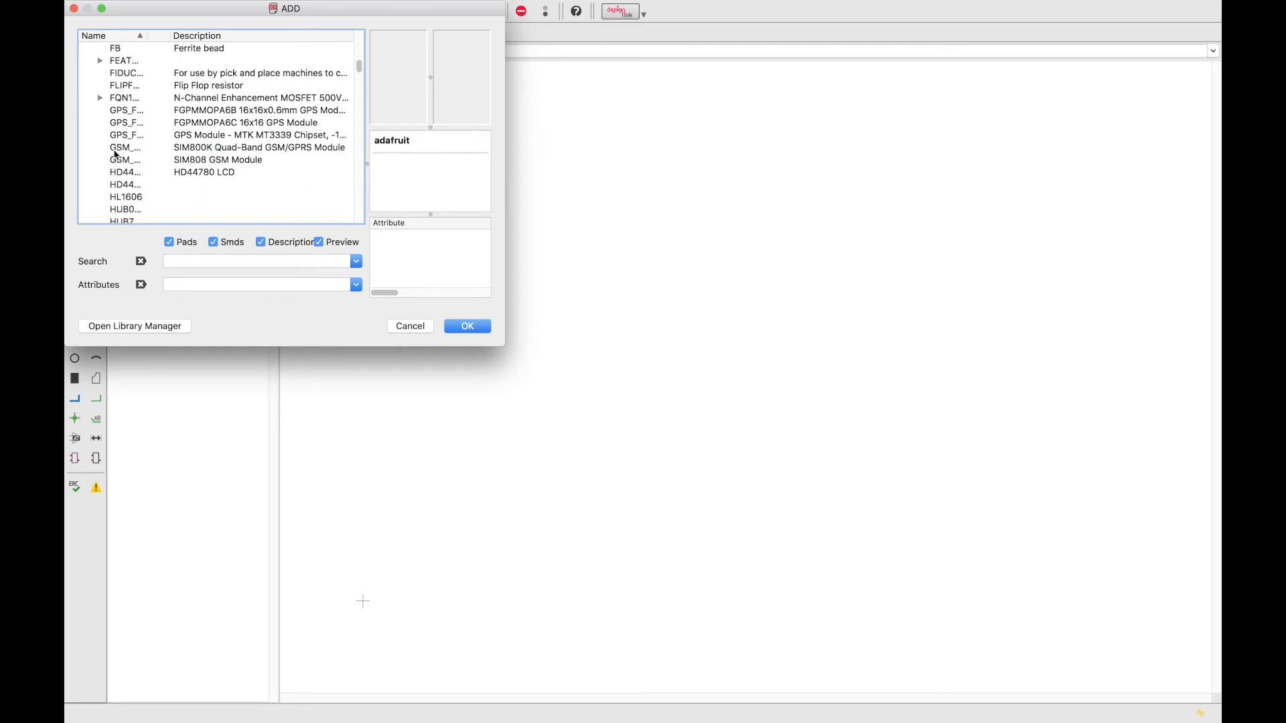
{"action": "scroll", "coordinate": [115, 155], "scroll_direction": "down", "scroll_amount": 1}
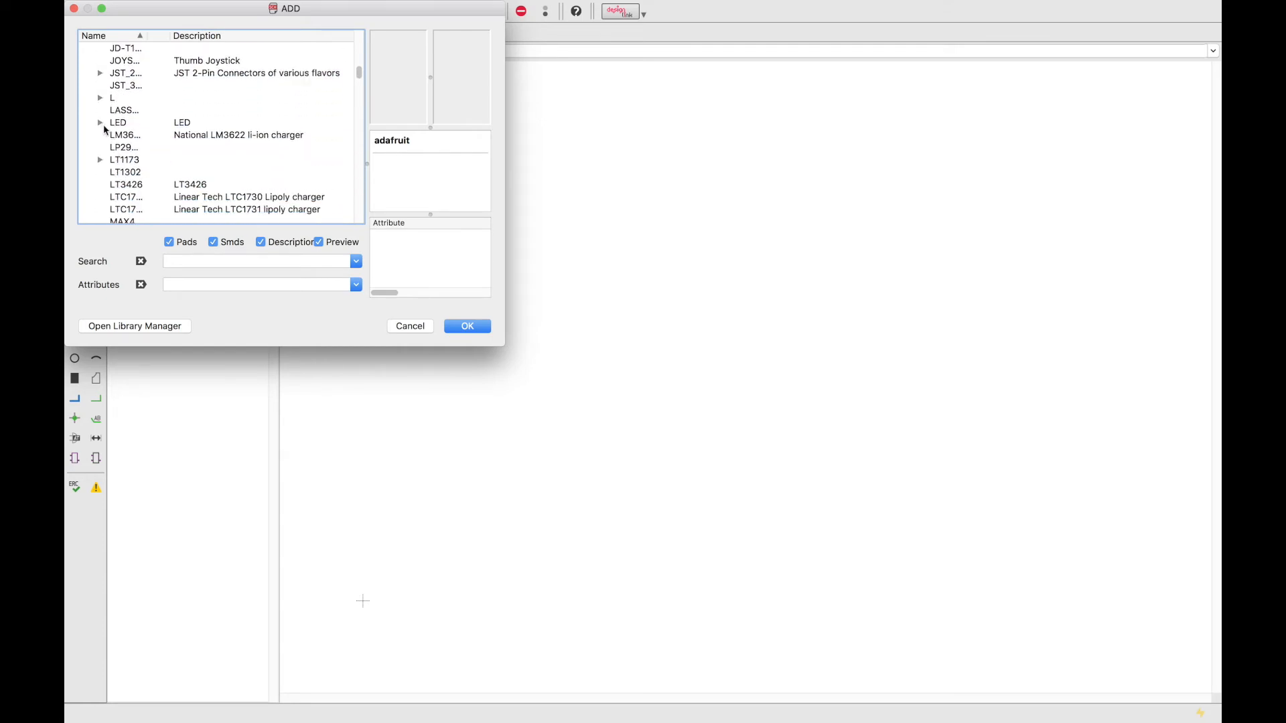
{"action": "left_click", "coordinate": [102, 124]}
{"action": "scroll", "coordinate": [127, 137], "scroll_direction": "down", "scroll_amount": 1}
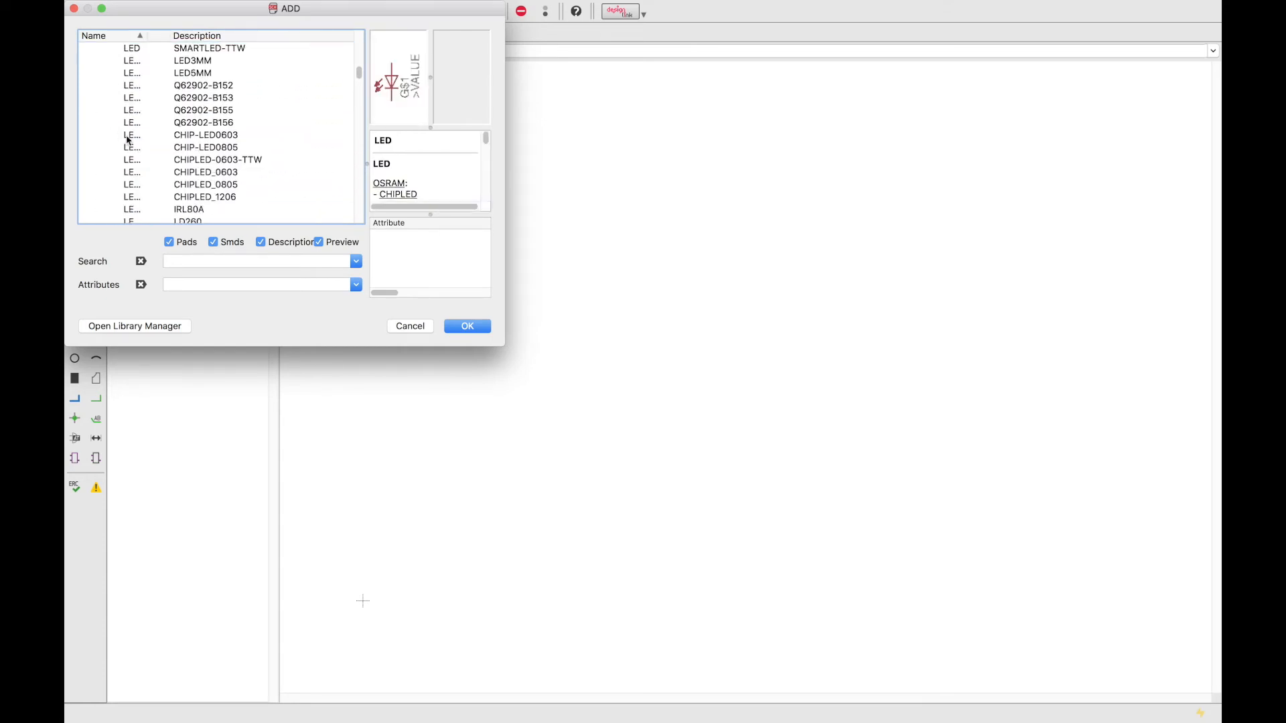
Place the adafruit LED5MM part on the schematic as LED1.
{"action": "left_click", "coordinate": [140, 75]}
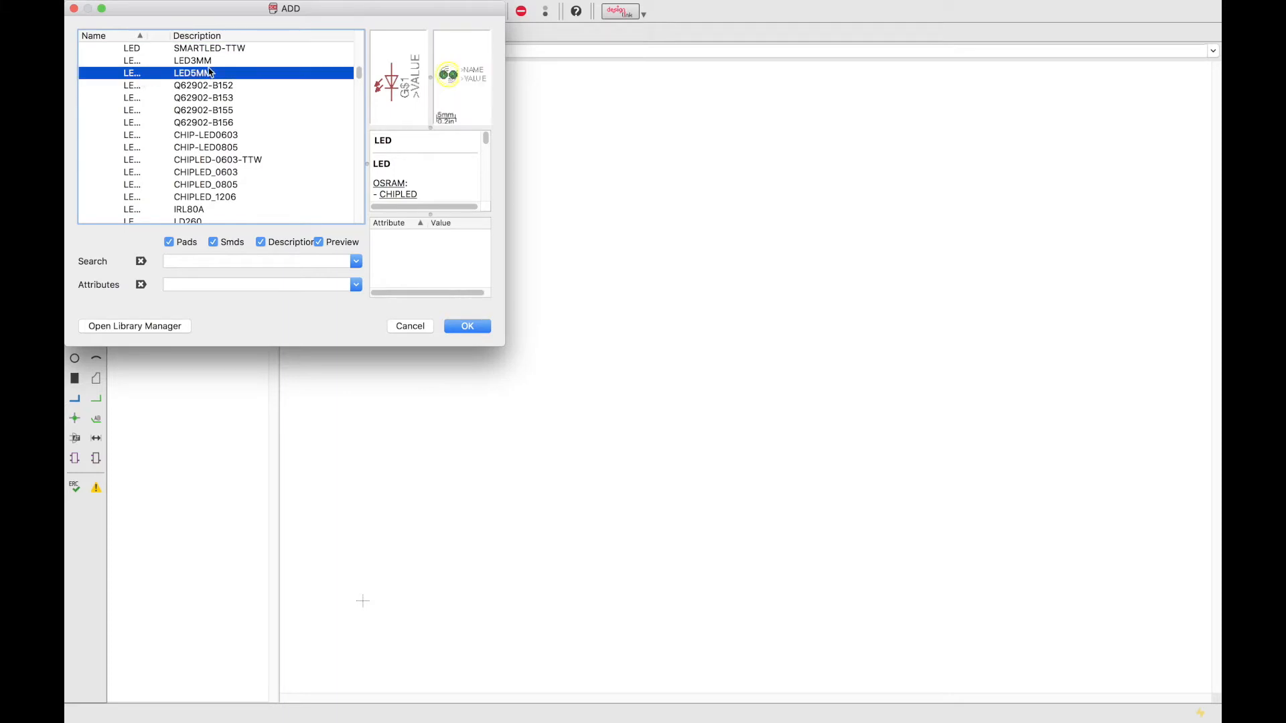
{"action": "left_click", "coordinate": [466, 331]}
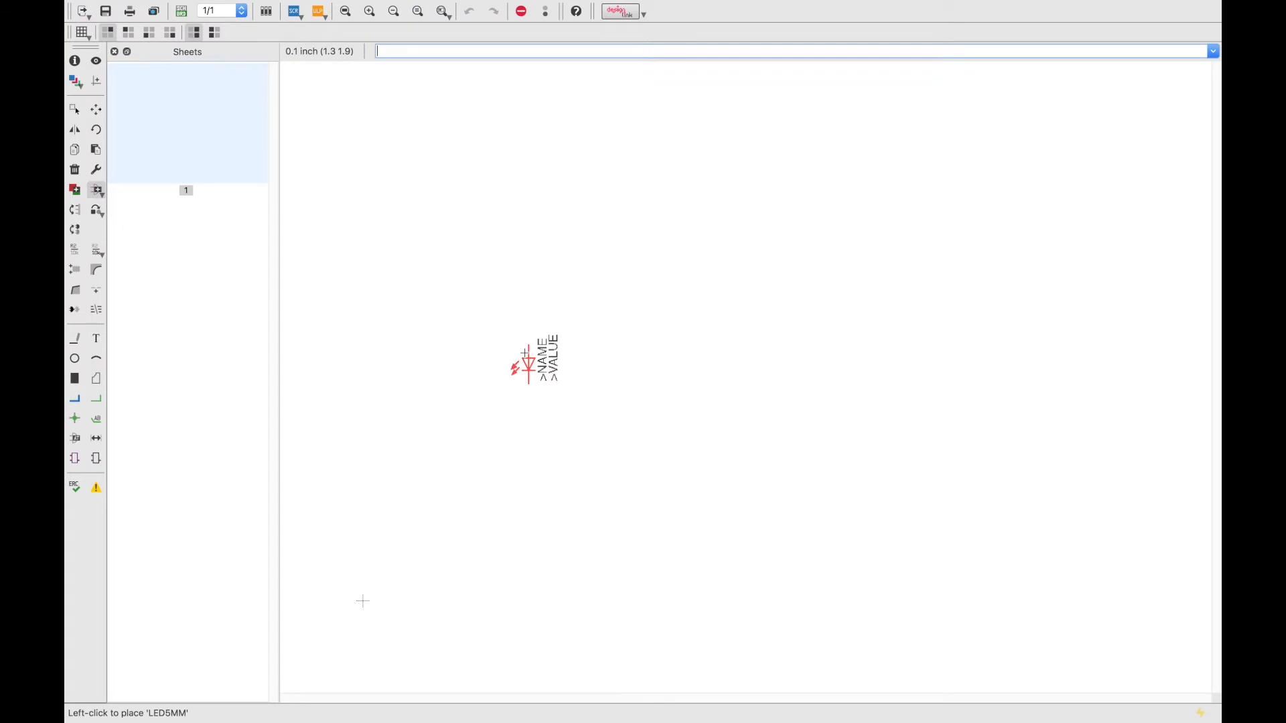
{"action": "left_click", "coordinate": [527, 352]}
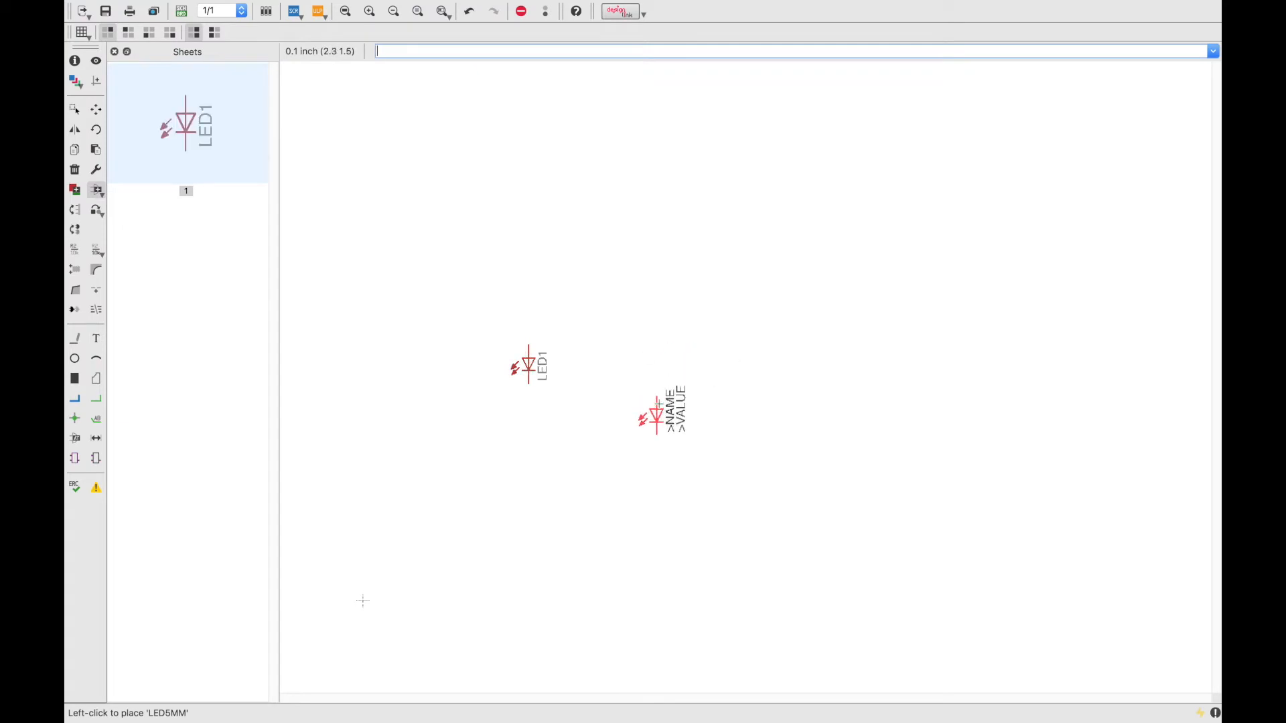
{"action": "key", "text": "Escape"}
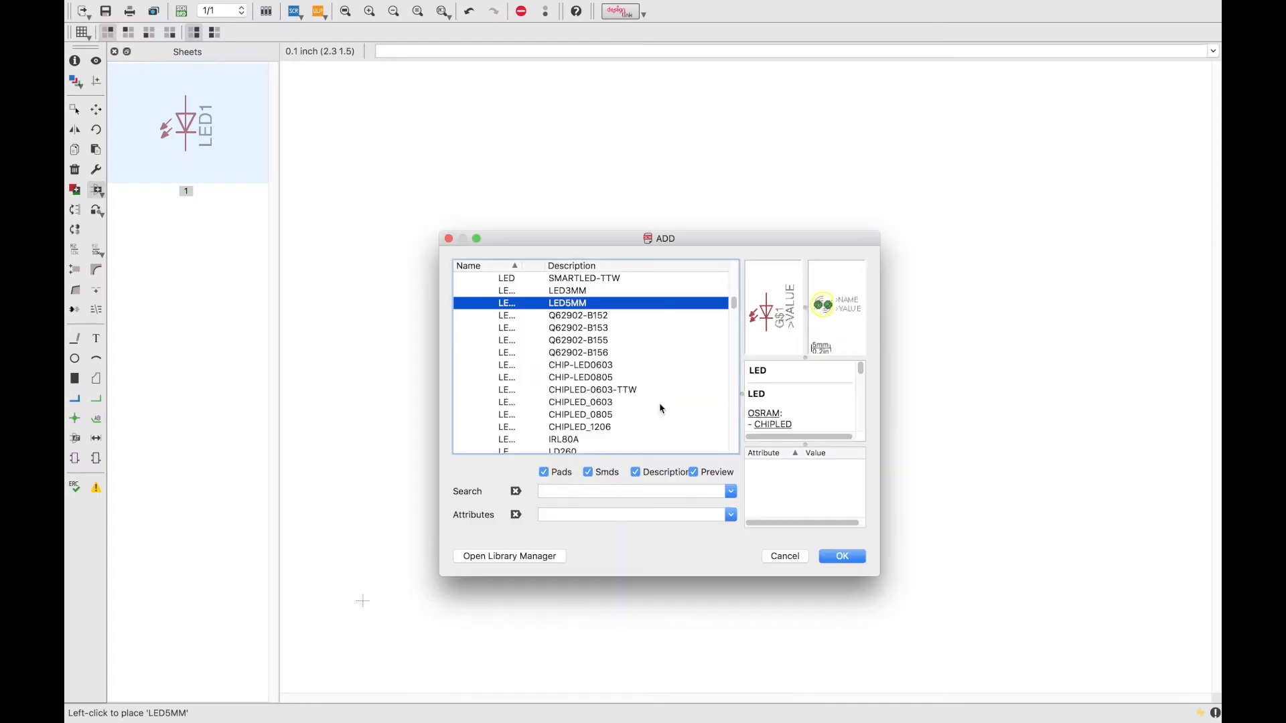
Cancel the part chooser, then reopen the ADD parts list.
{"action": "left_click", "coordinate": [783, 558]}
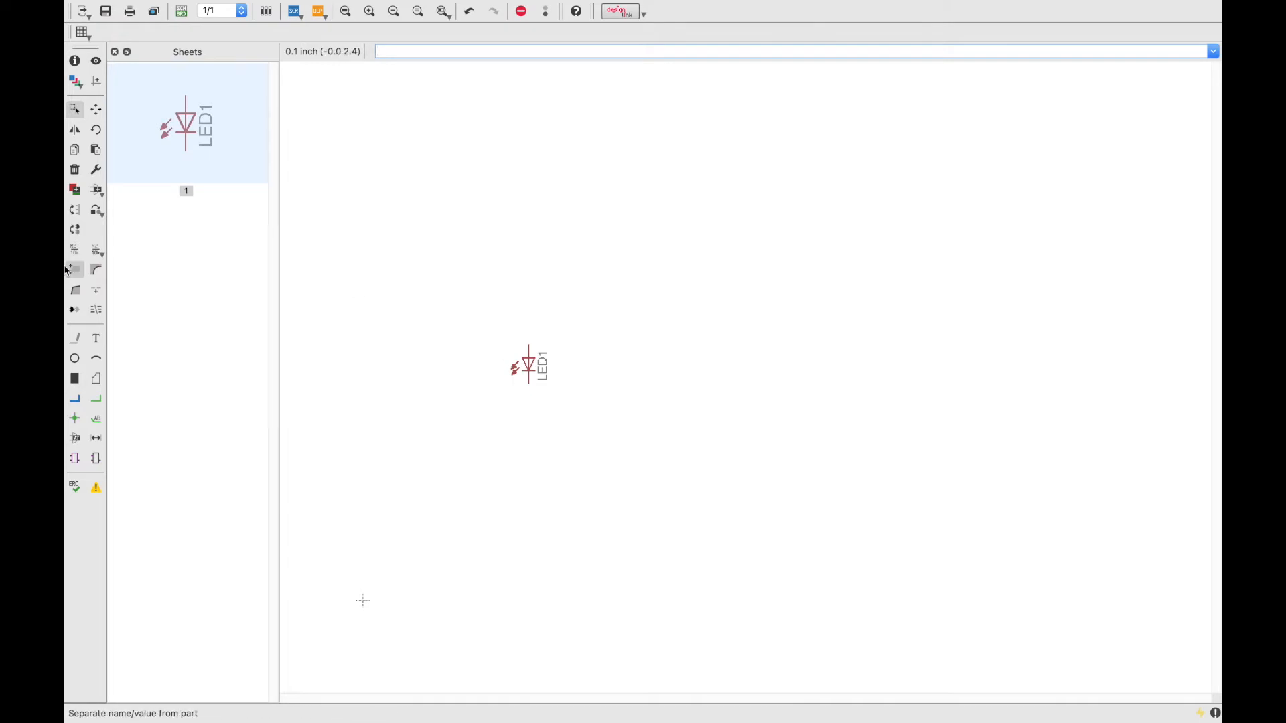
{"action": "left_click", "coordinate": [95, 198]}
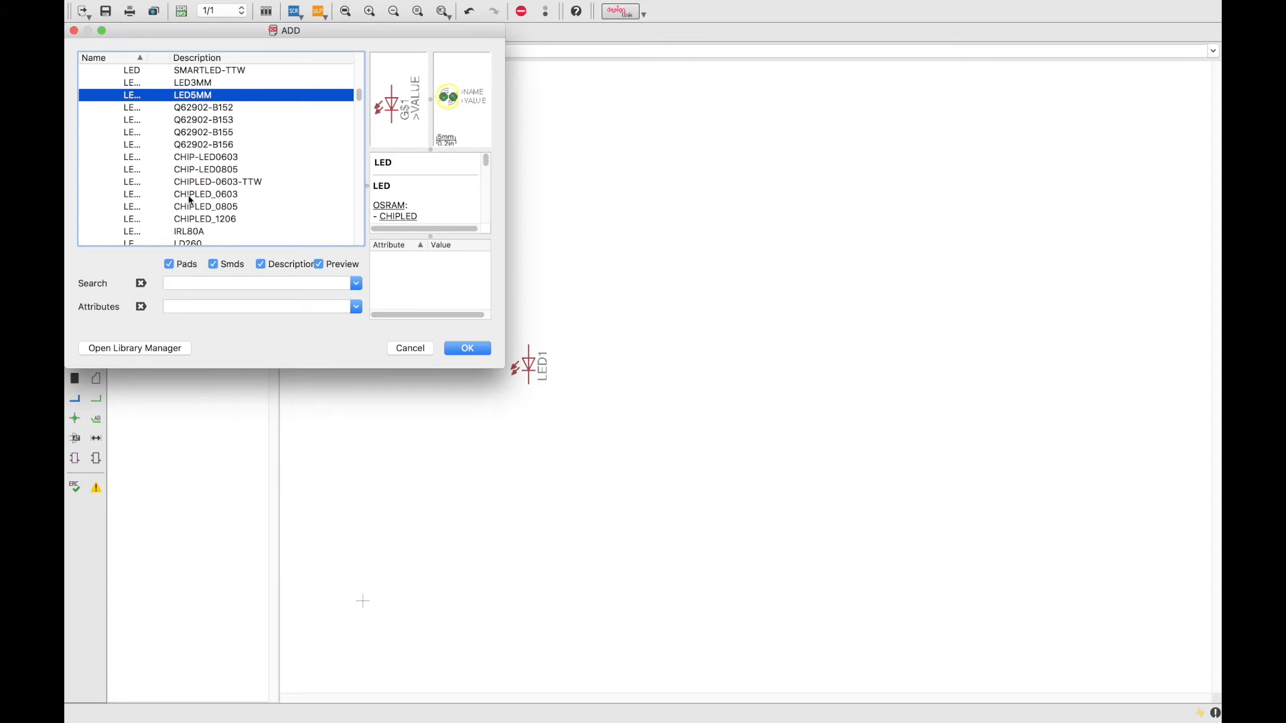
Collapse the LED group and expand the pinhead library's headers.
{"action": "scroll", "coordinate": [190, 199], "scroll_direction": "down", "scroll_amount": 5}
{"action": "scroll", "coordinate": [190, 199], "scroll_direction": "up", "scroll_amount": 10}
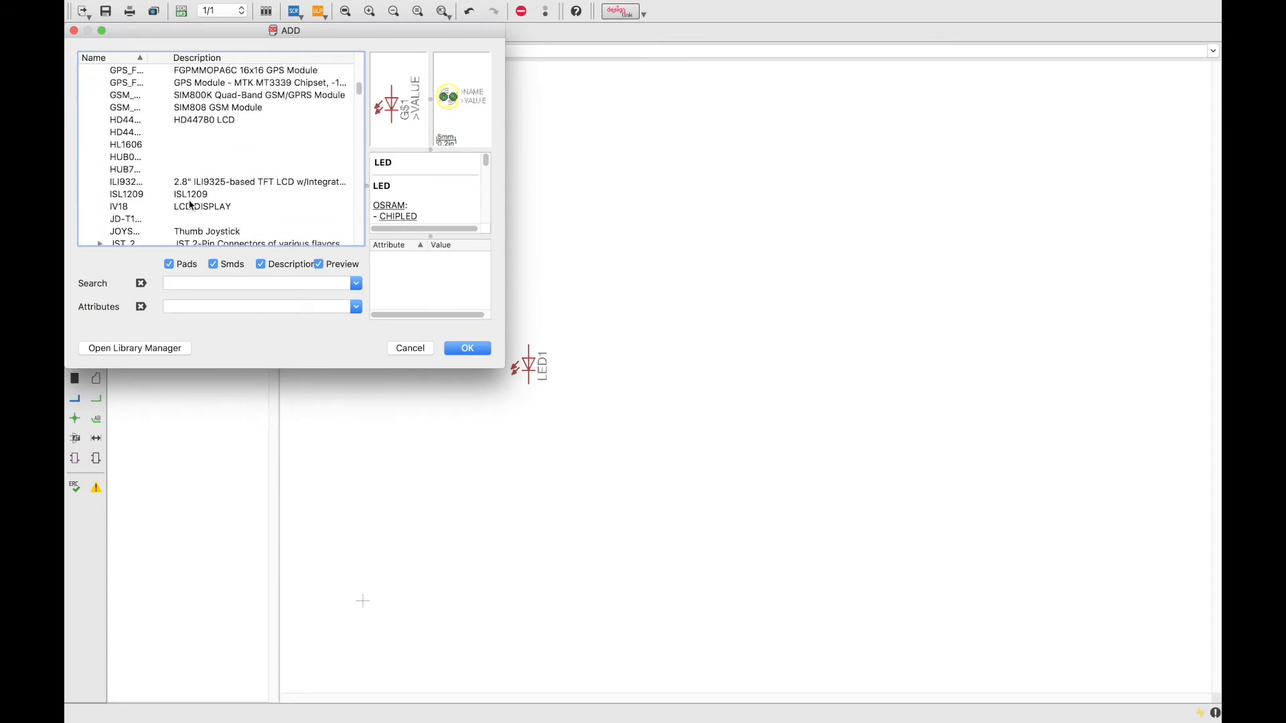
{"action": "left_click", "coordinate": [100, 206]}
{"action": "scroll", "coordinate": [100, 209], "scroll_direction": "down", "scroll_amount": 10}
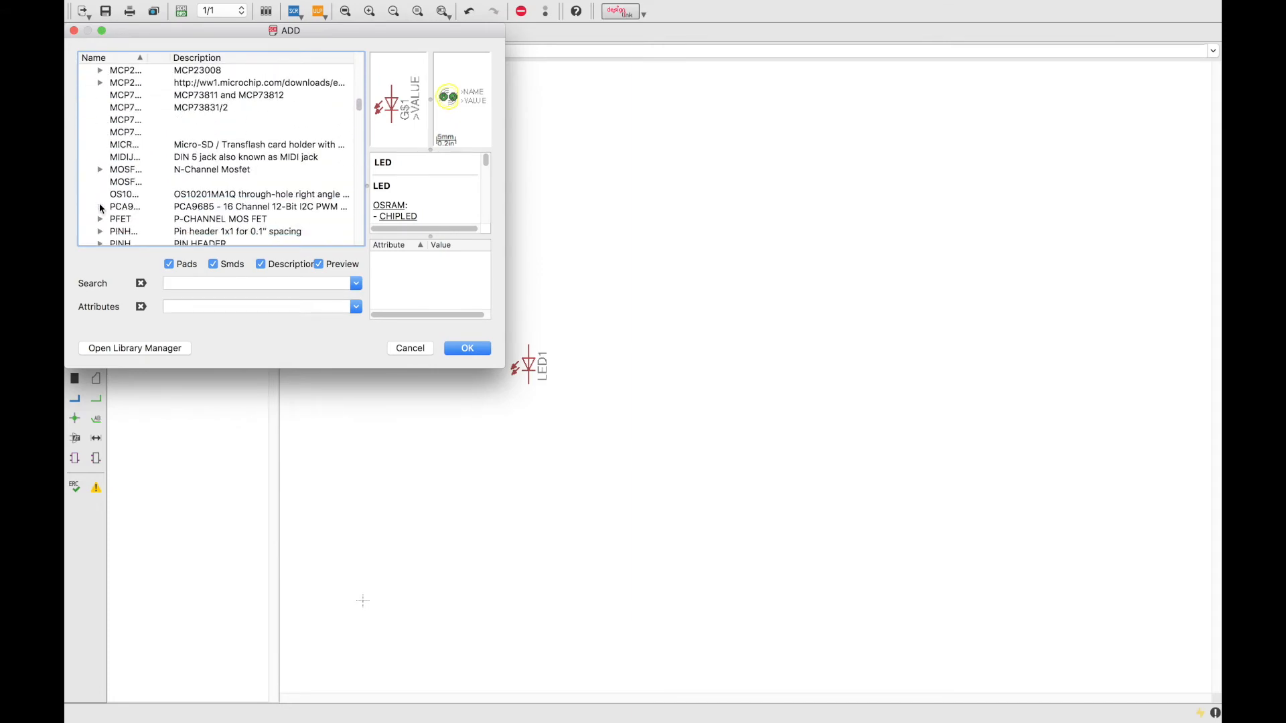
{"action": "scroll", "coordinate": [101, 208], "scroll_direction": "down", "scroll_amount": 20}
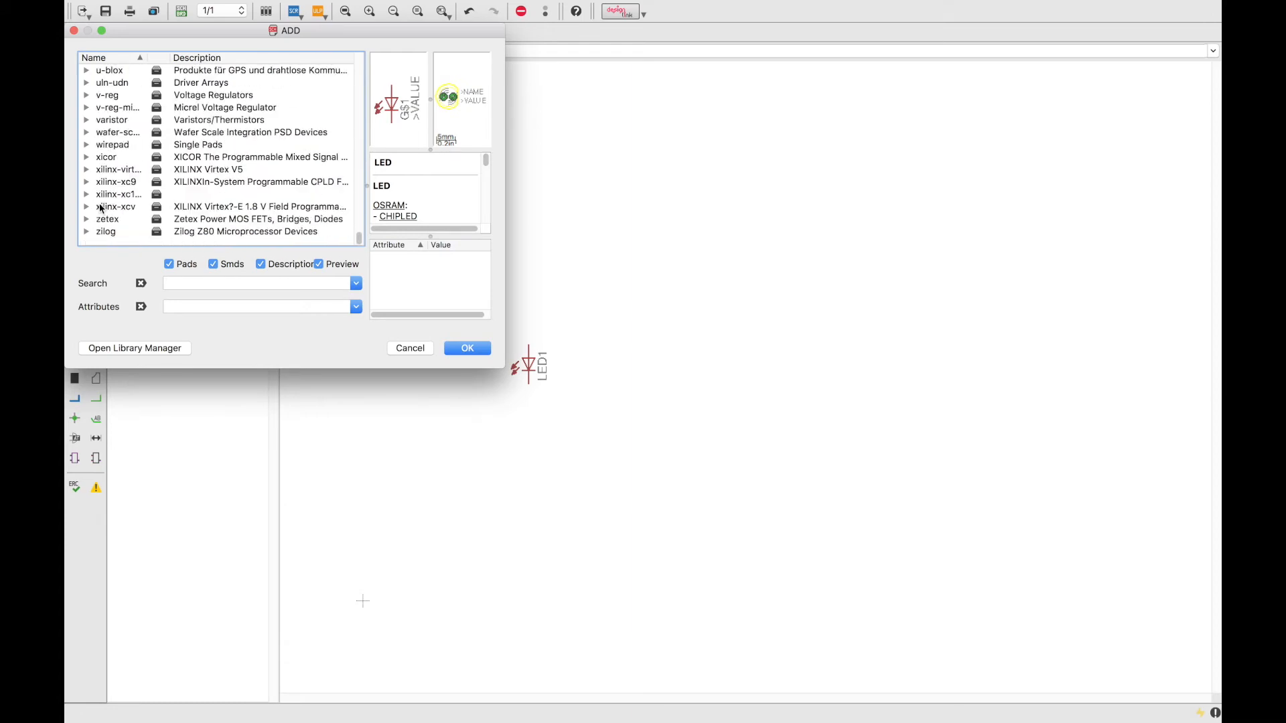
{"action": "scroll", "coordinate": [100, 209], "scroll_direction": "up", "scroll_amount": 10}
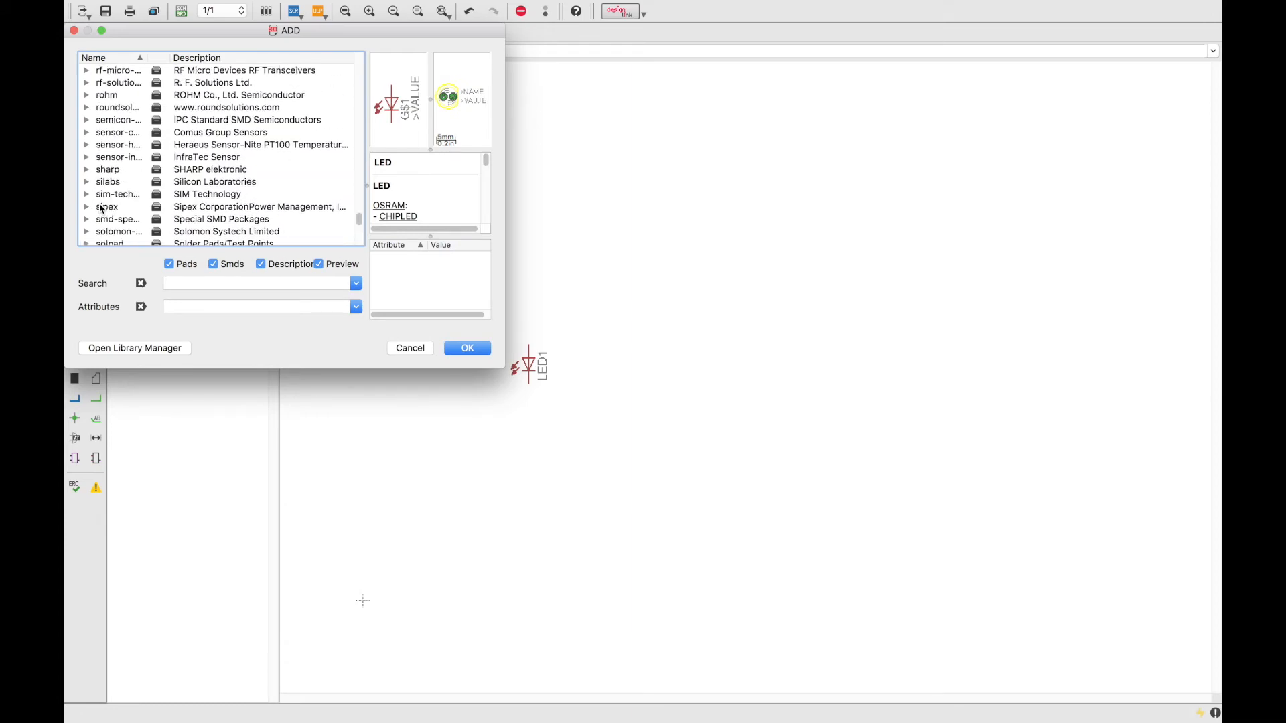
{"action": "scroll", "coordinate": [100, 208], "scroll_direction": "up", "scroll_amount": 10}
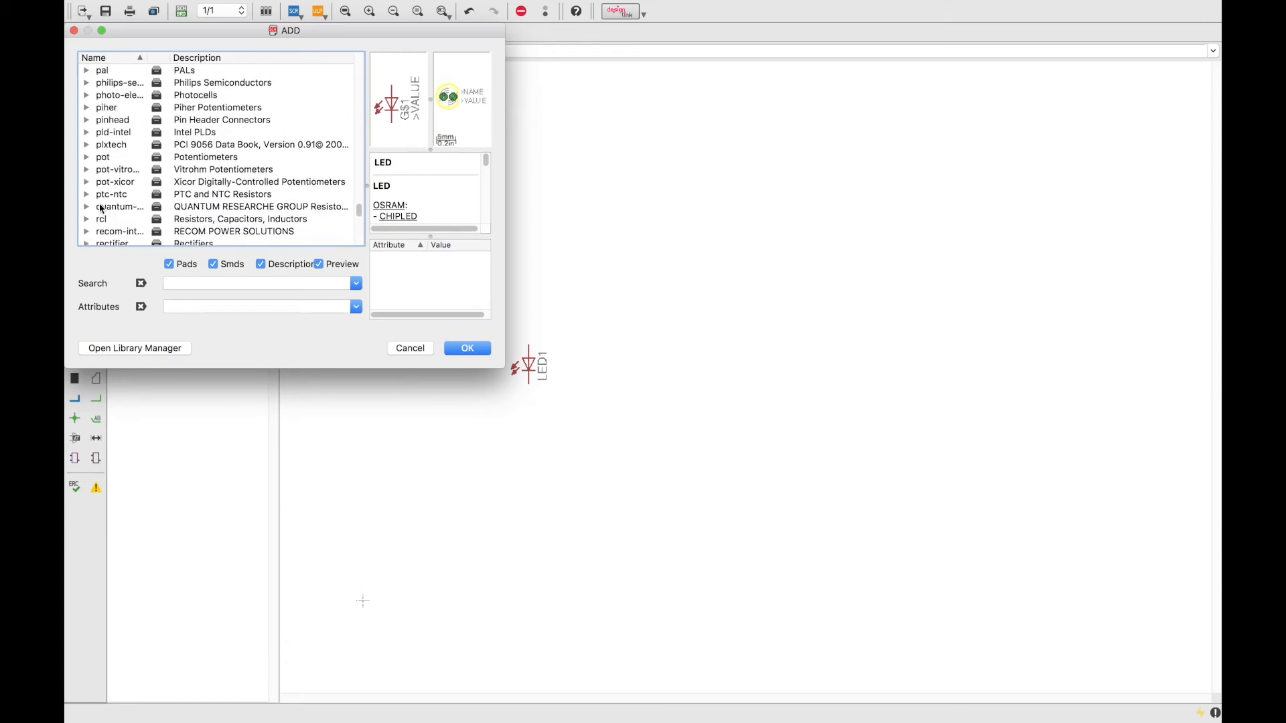
{"action": "left_click", "coordinate": [98, 146]}
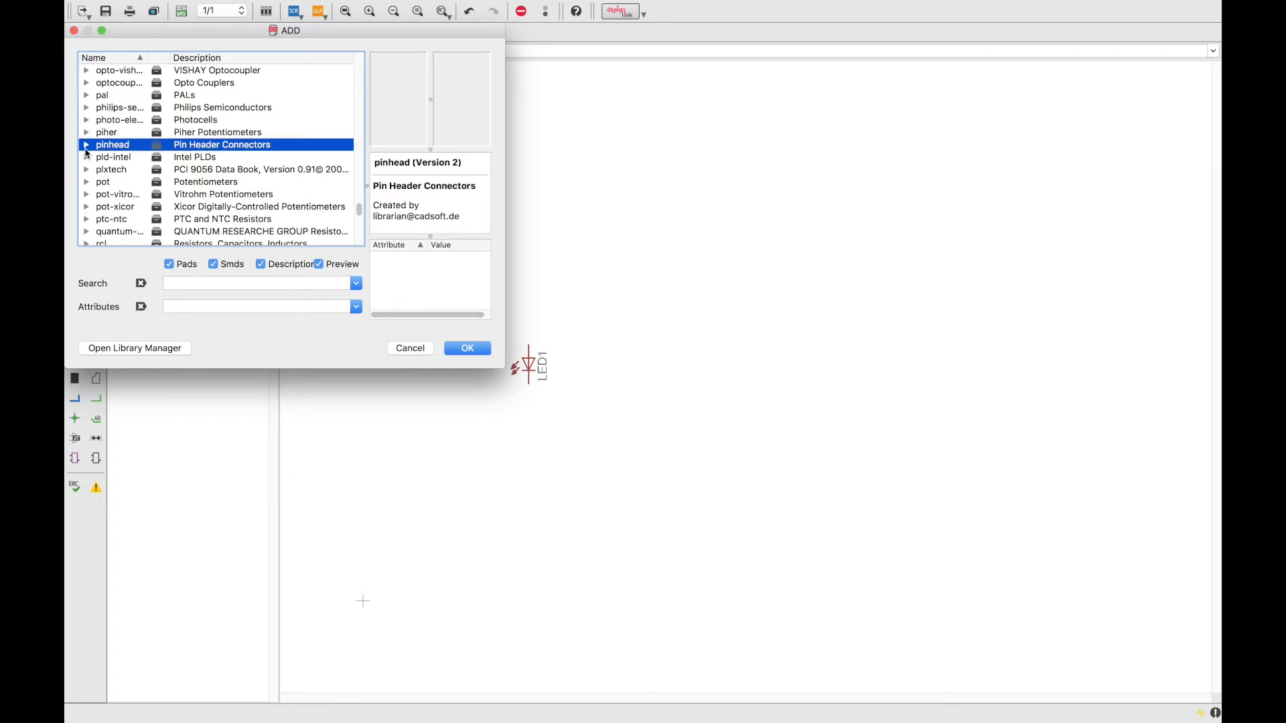
{"action": "left_click", "coordinate": [87, 146]}
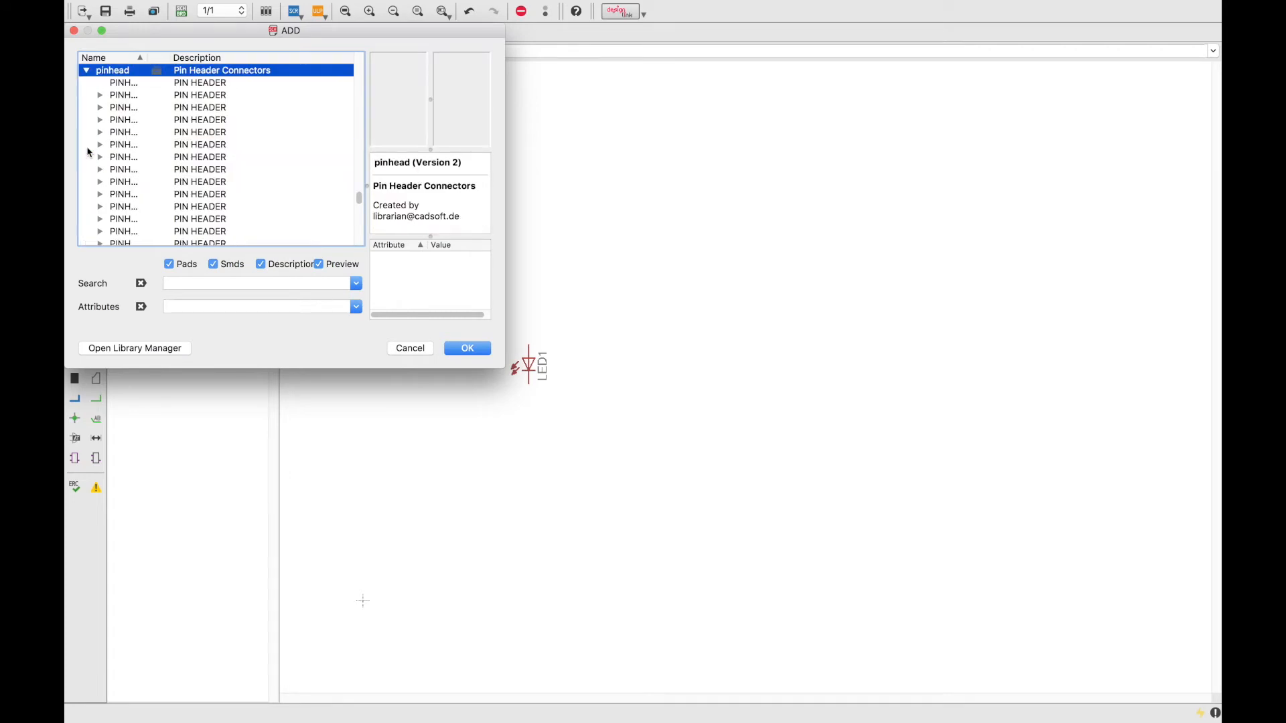
Place a PINHD-1X2 header with straight 1X02 package as JP1 right of LED1.
{"action": "left_click", "coordinate": [107, 100]}
{"action": "left_click", "coordinate": [101, 97]}
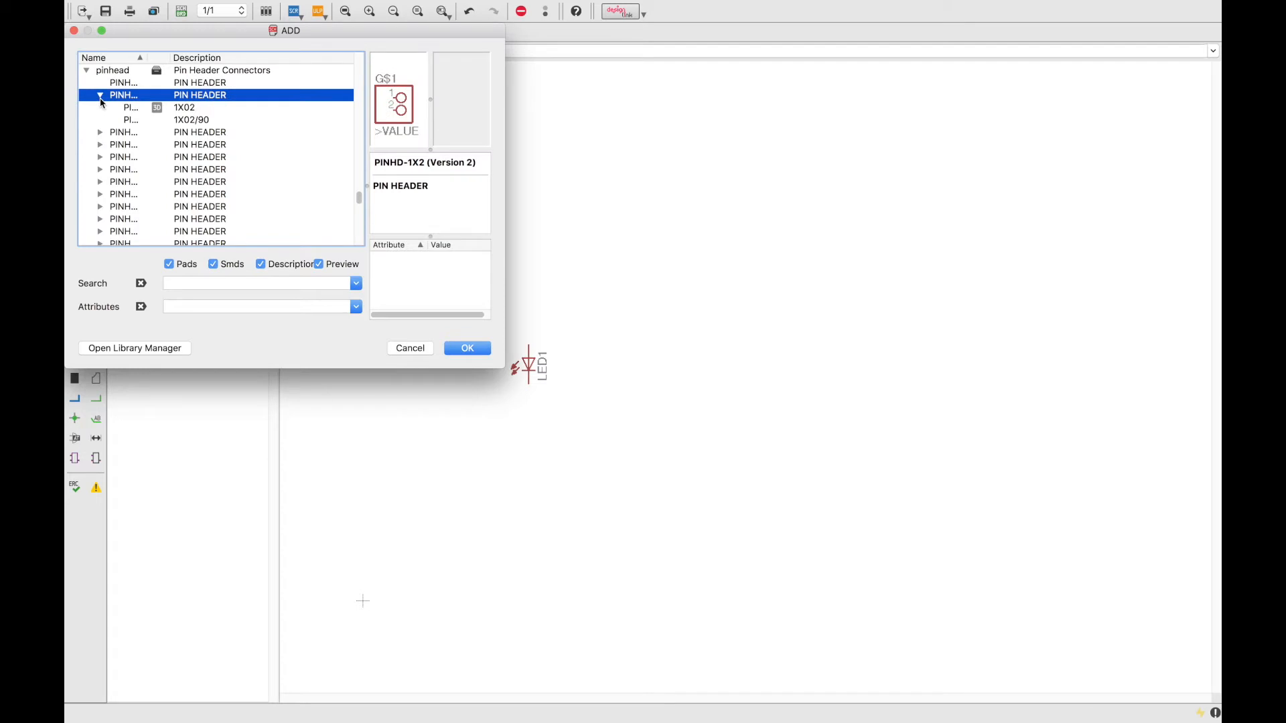
{"action": "left_click", "coordinate": [131, 108]}
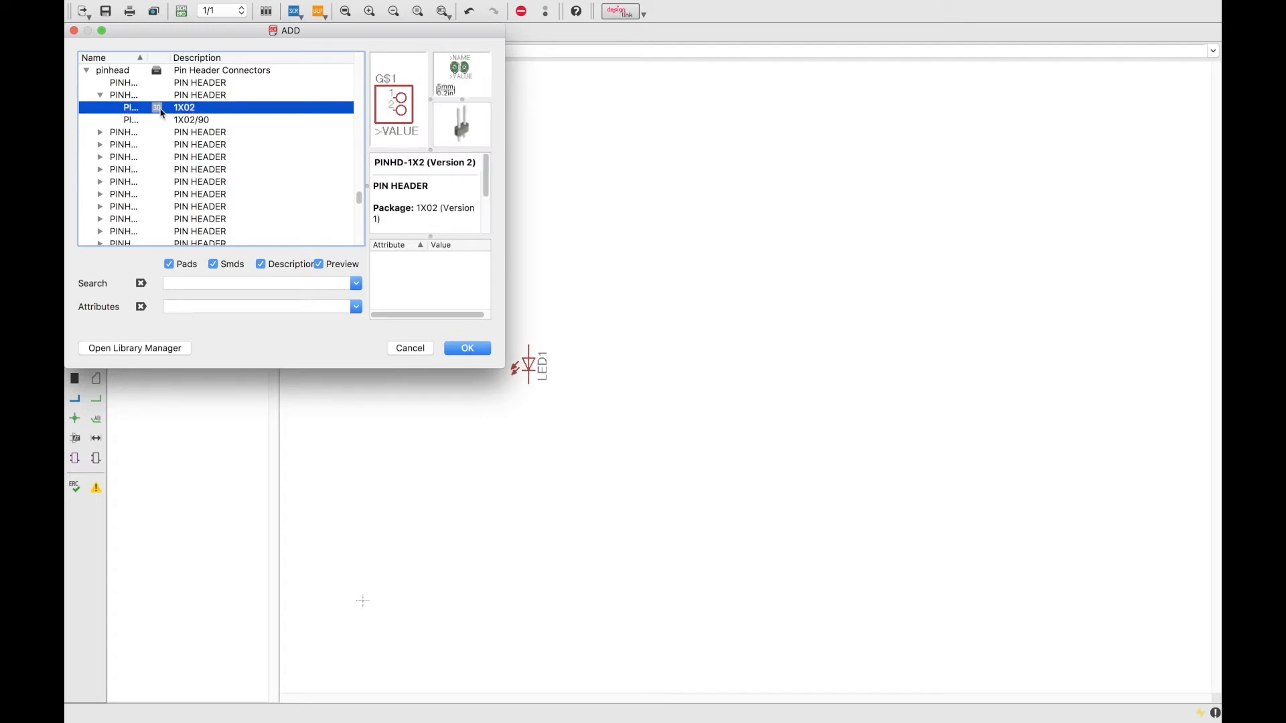
{"action": "left_click", "coordinate": [179, 120]}
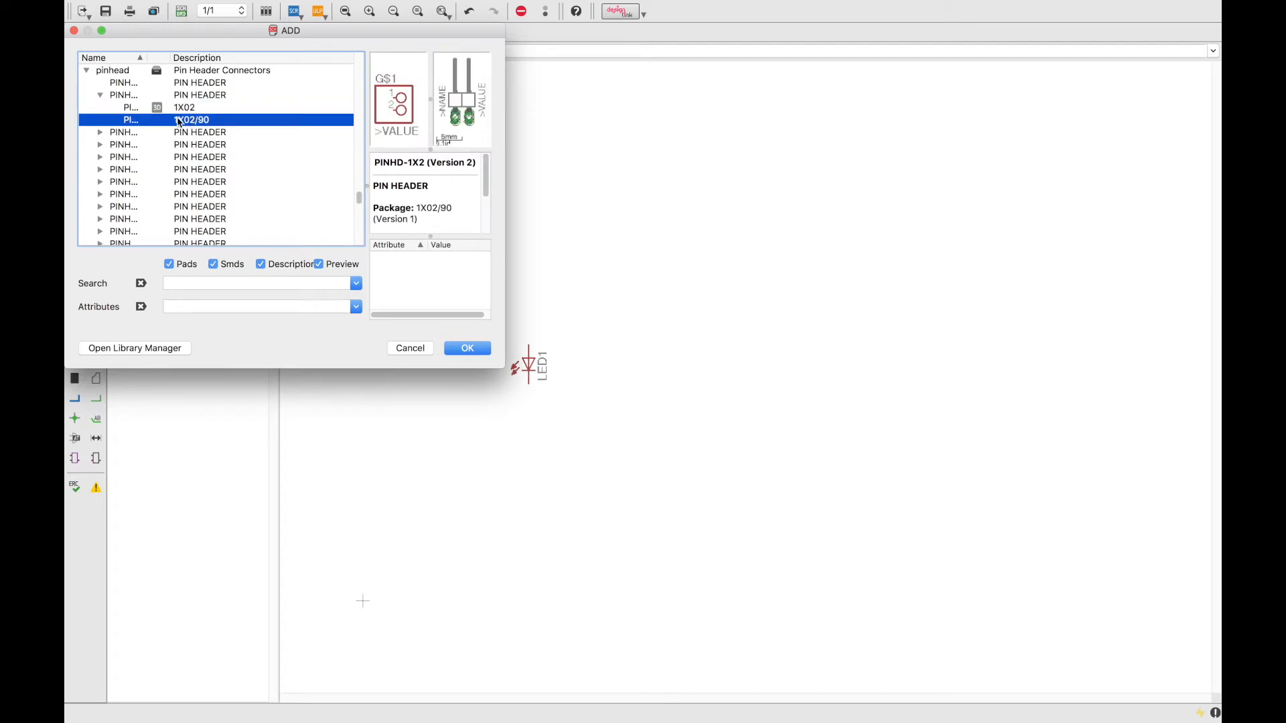
{"action": "left_click", "coordinate": [167, 108]}
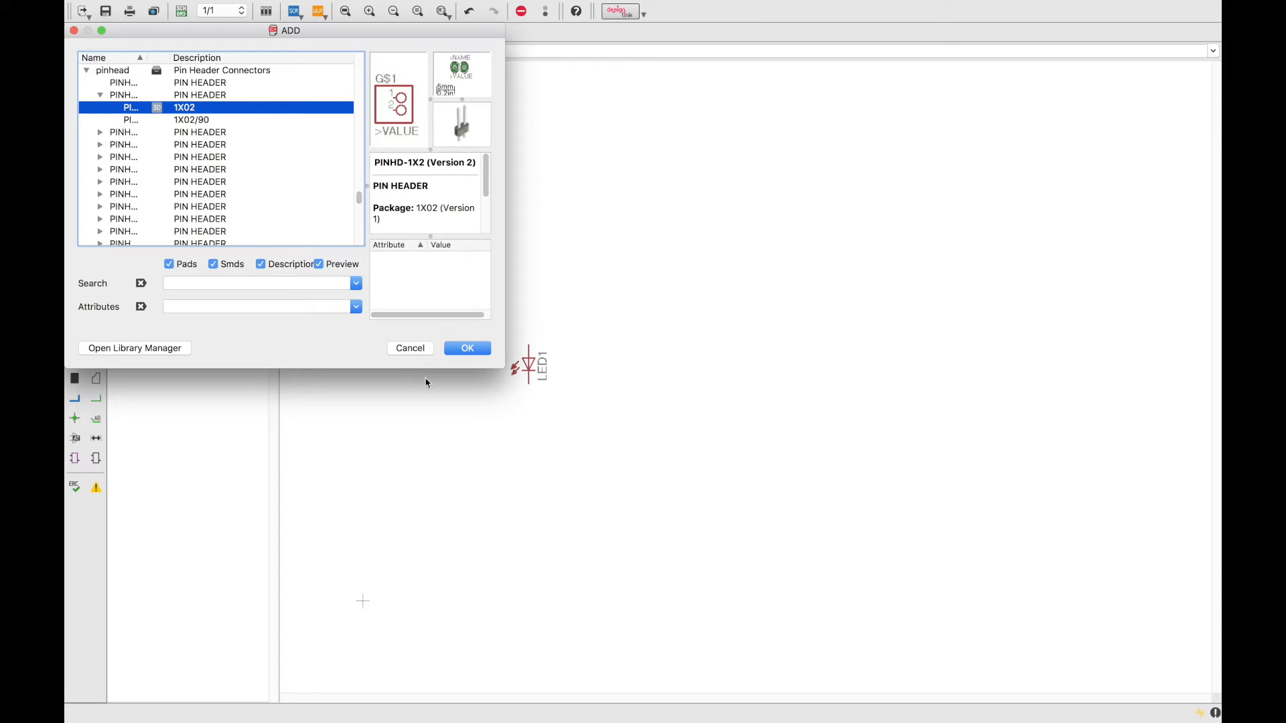
{"action": "left_click", "coordinate": [454, 348]}
{"action": "left_click", "coordinate": [663, 369]}
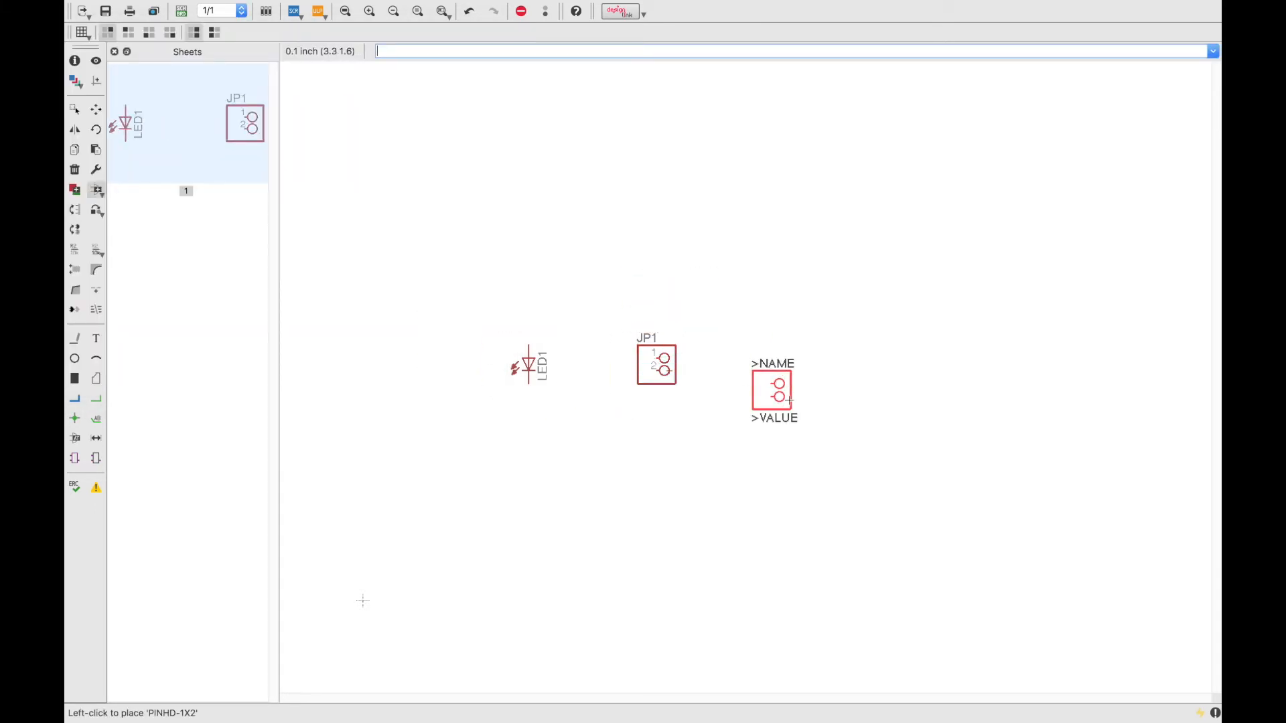
{"action": "key", "text": "Escape"}
{"action": "left_click", "coordinate": [914, 553]}
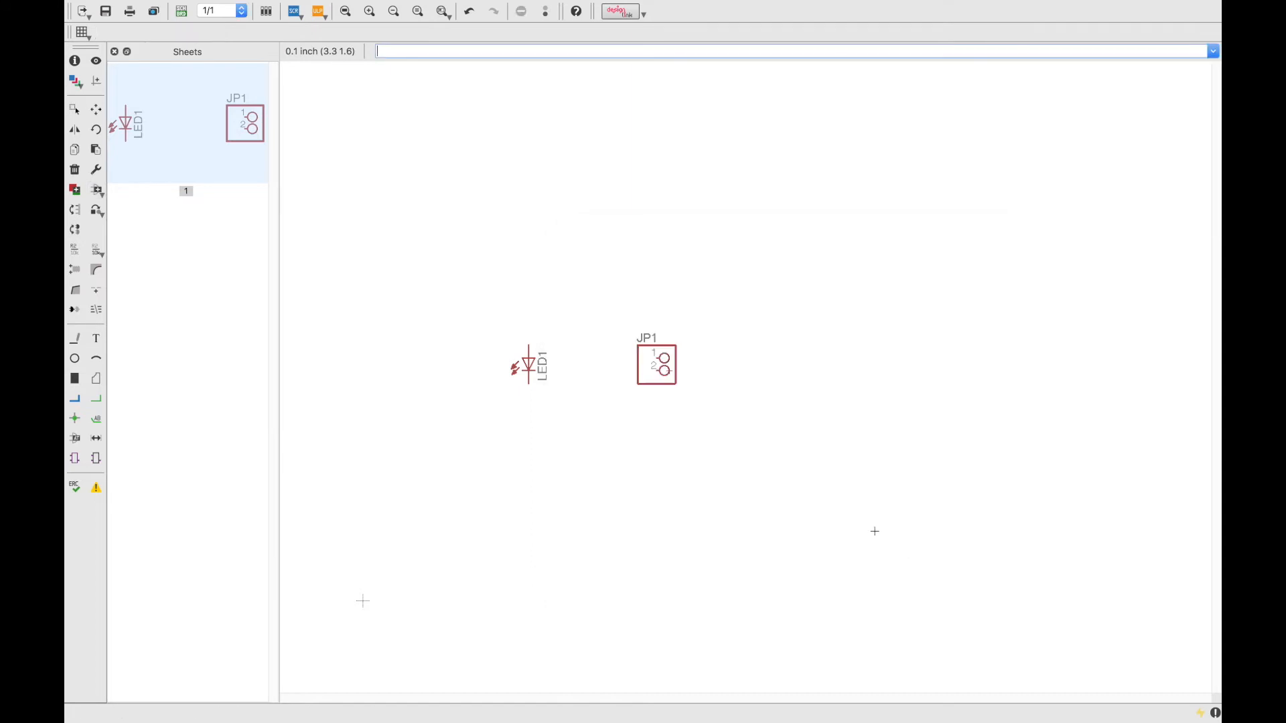
Save the schematic as 'ledboard' in the Desktop folder.
{"action": "key", "text": "super+s"}
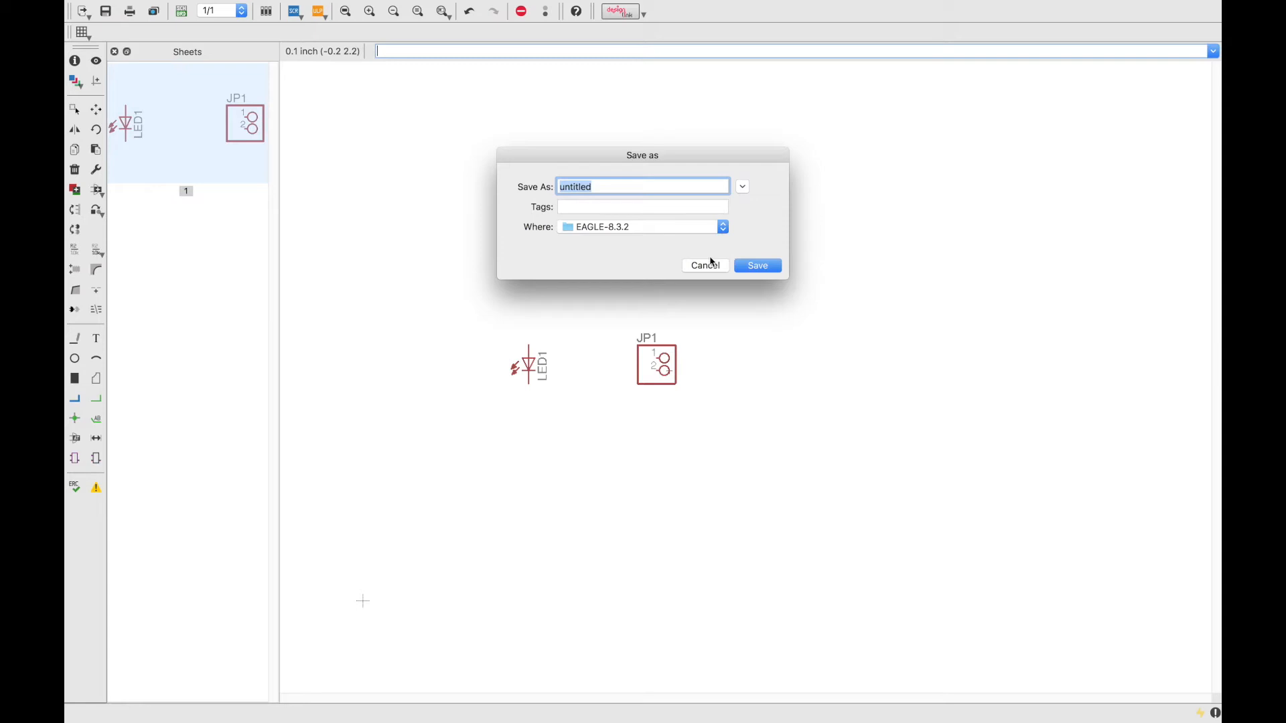
{"action": "key", "text": "BackSpace"}
{"action": "left_click", "coordinate": [595, 227]}
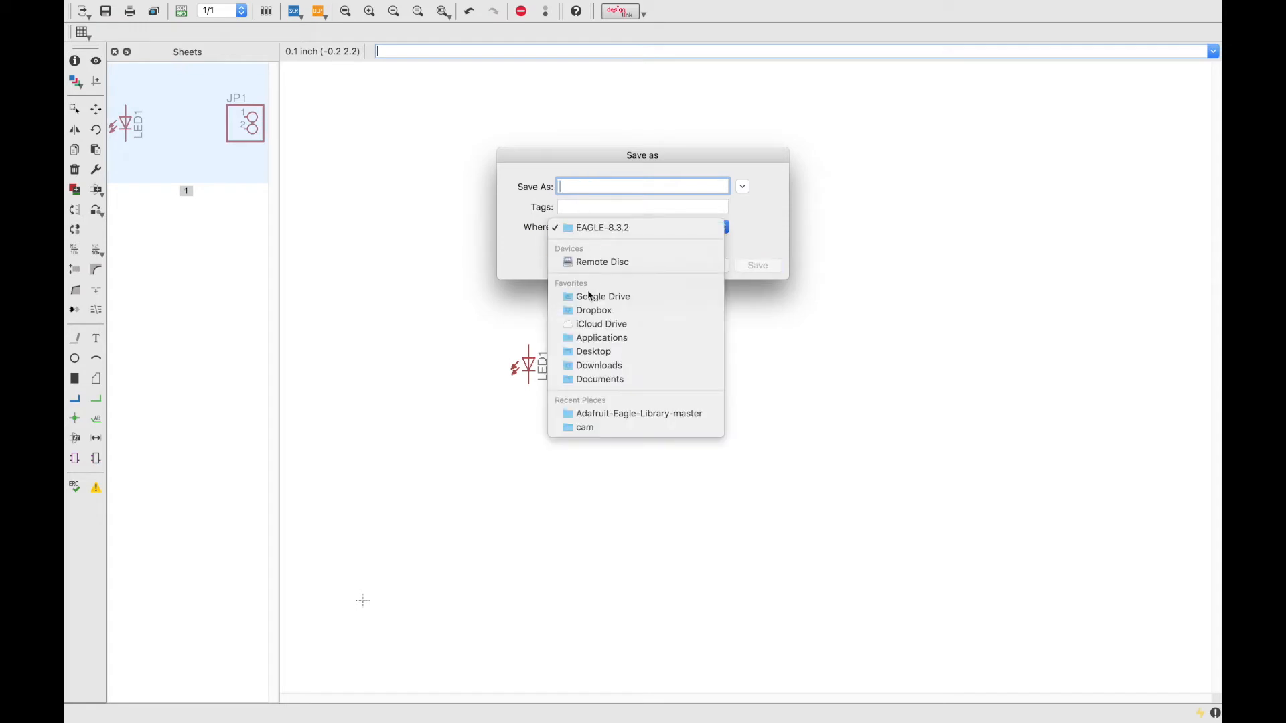
{"action": "left_click", "coordinate": [594, 351]}
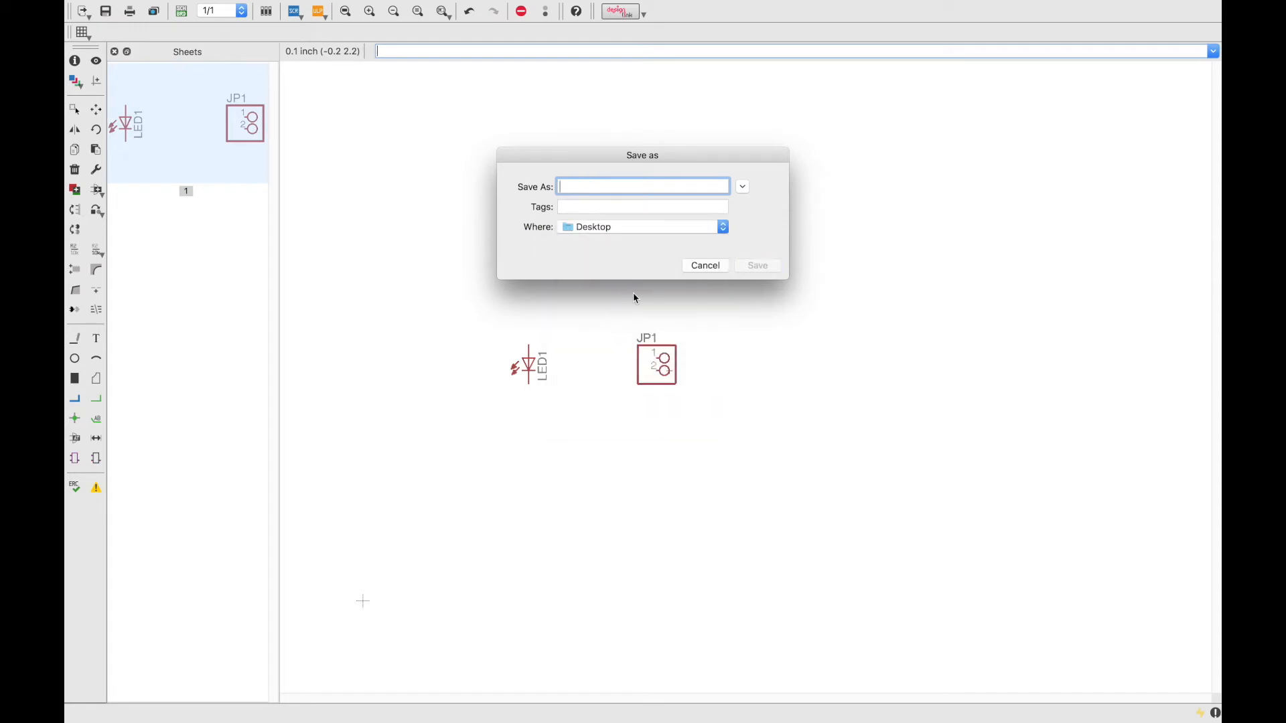
{"action": "type", "text": "ledboard"}
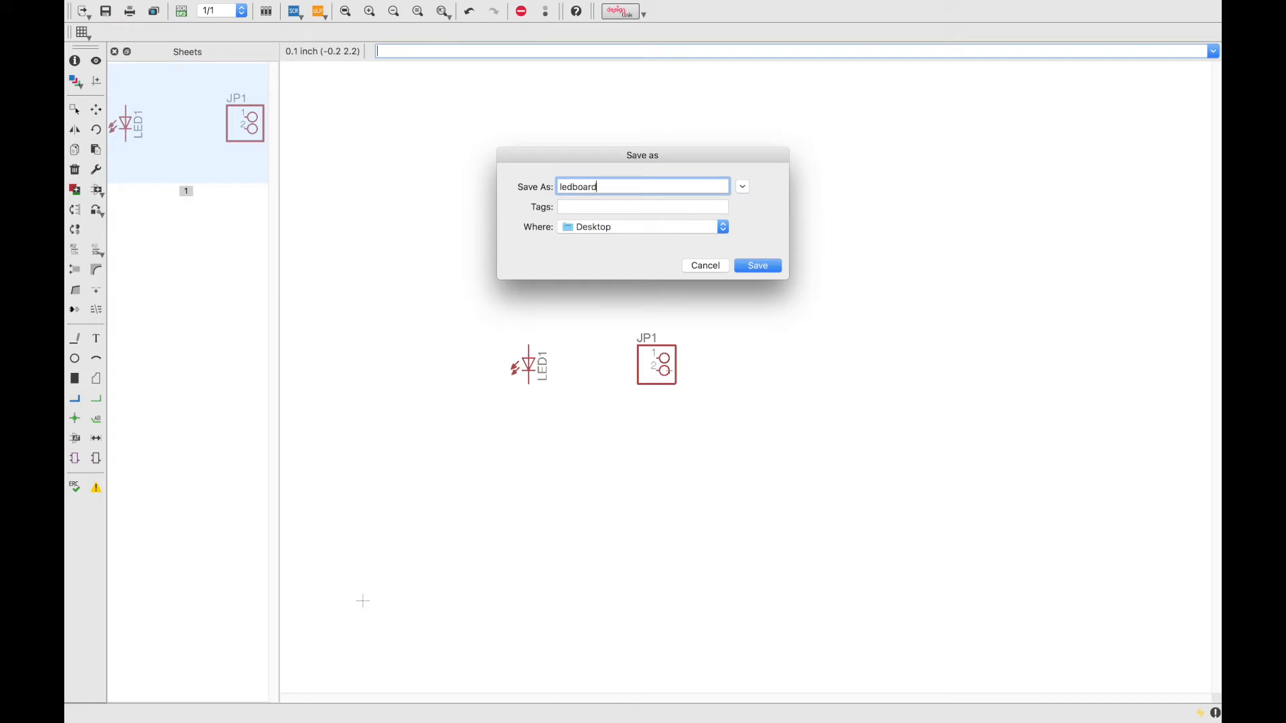
{"action": "key", "text": "Return"}
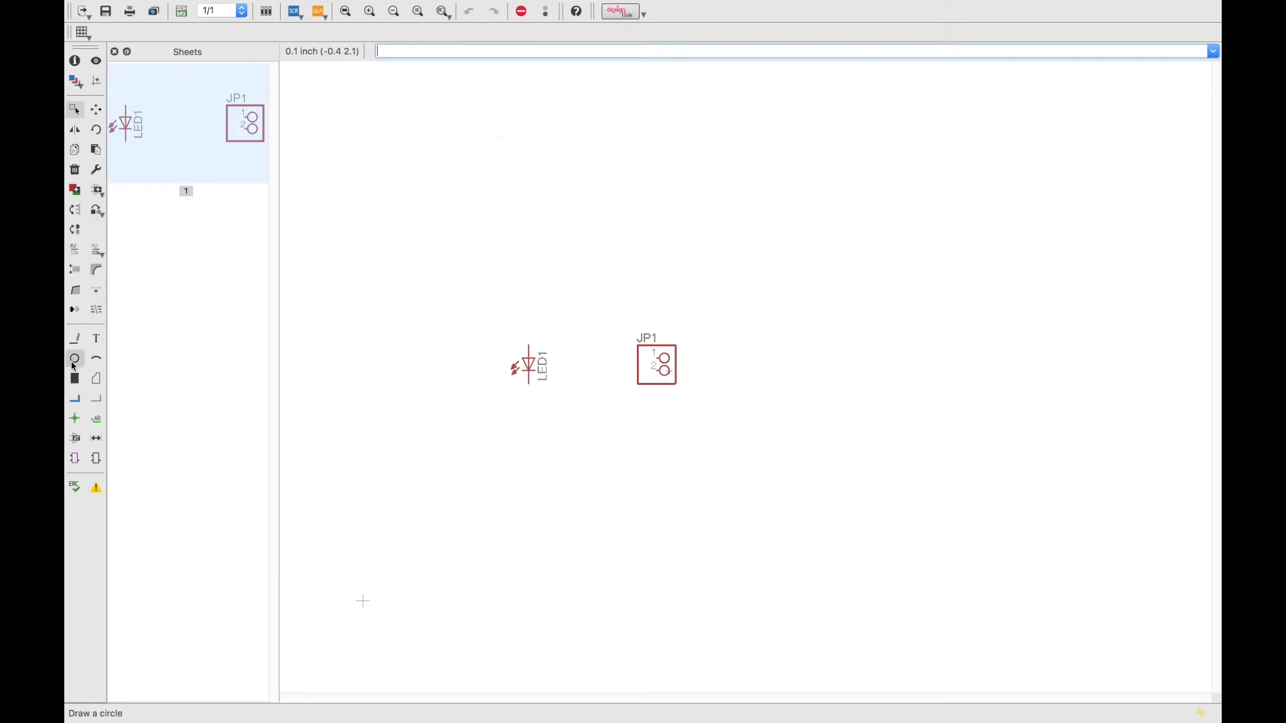
Start a line from LED1's top pin and set its layer to 91 Nets.
{"action": "left_click", "coordinate": [75, 339]}
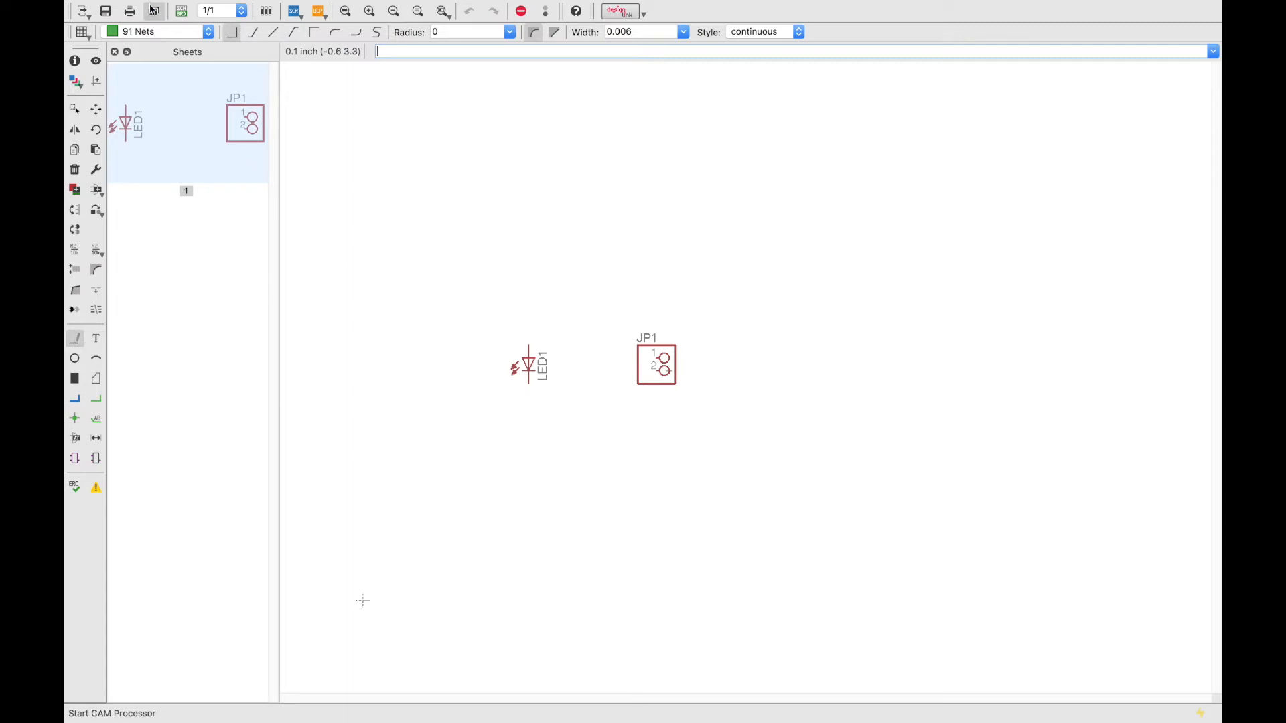
{"action": "left_click", "coordinate": [154, 32]}
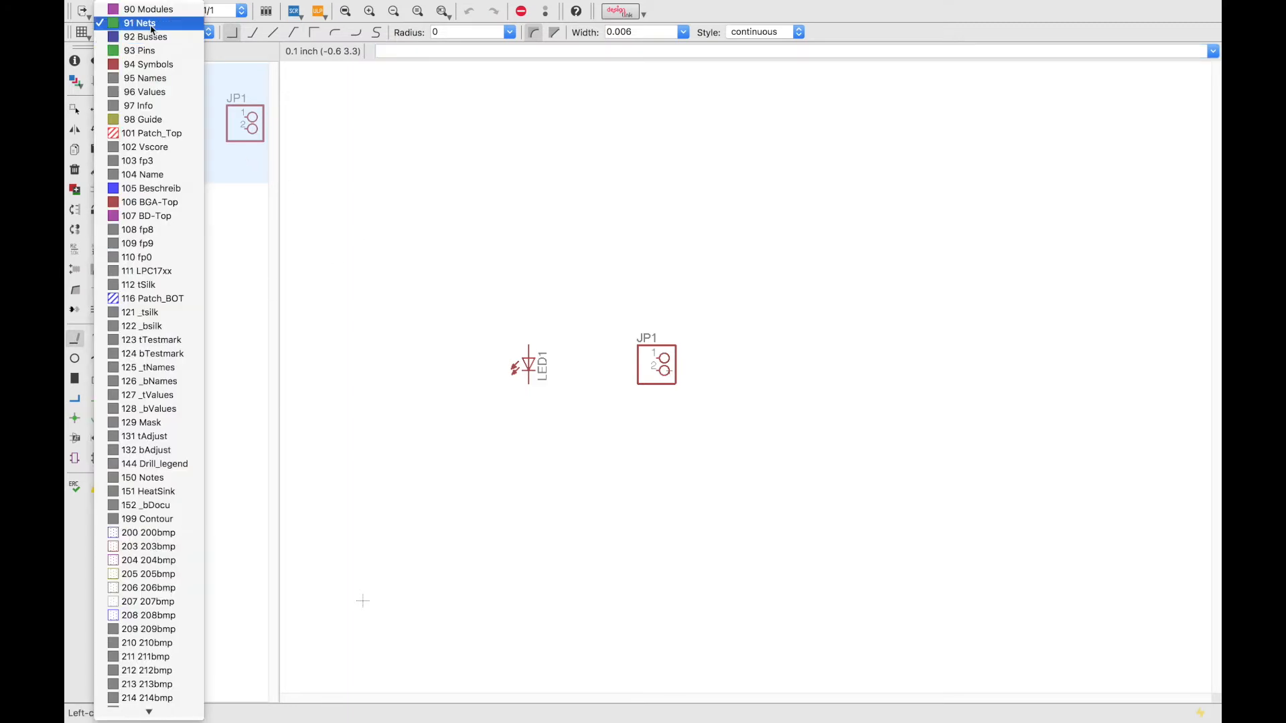
{"action": "left_click", "coordinate": [152, 37]}
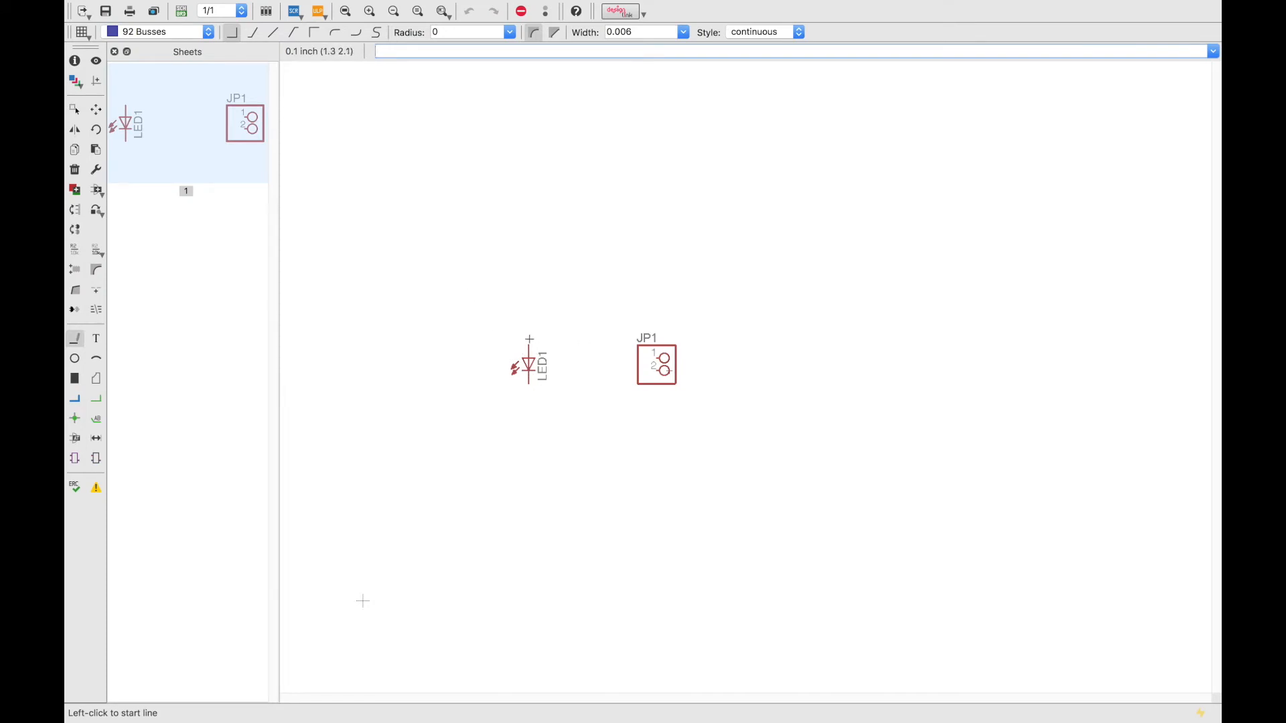
{"action": "left_click", "coordinate": [529, 342]}
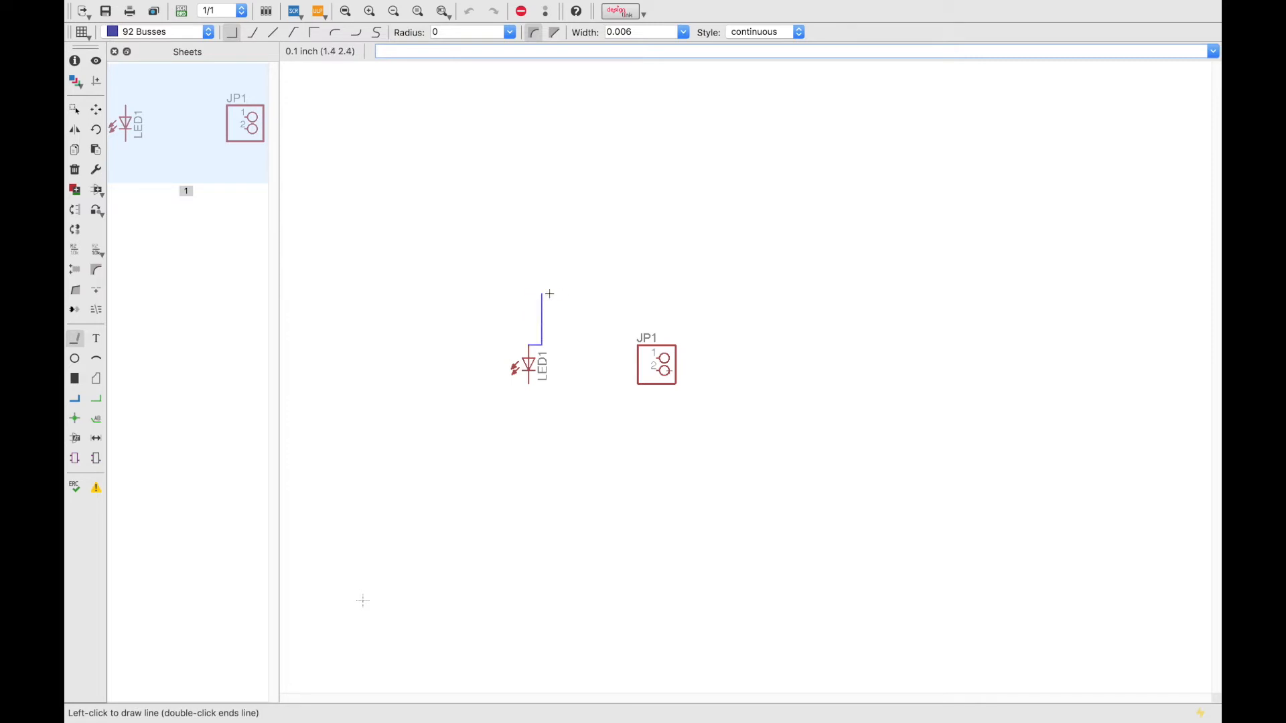
{"action": "left_click", "coordinate": [164, 32]}
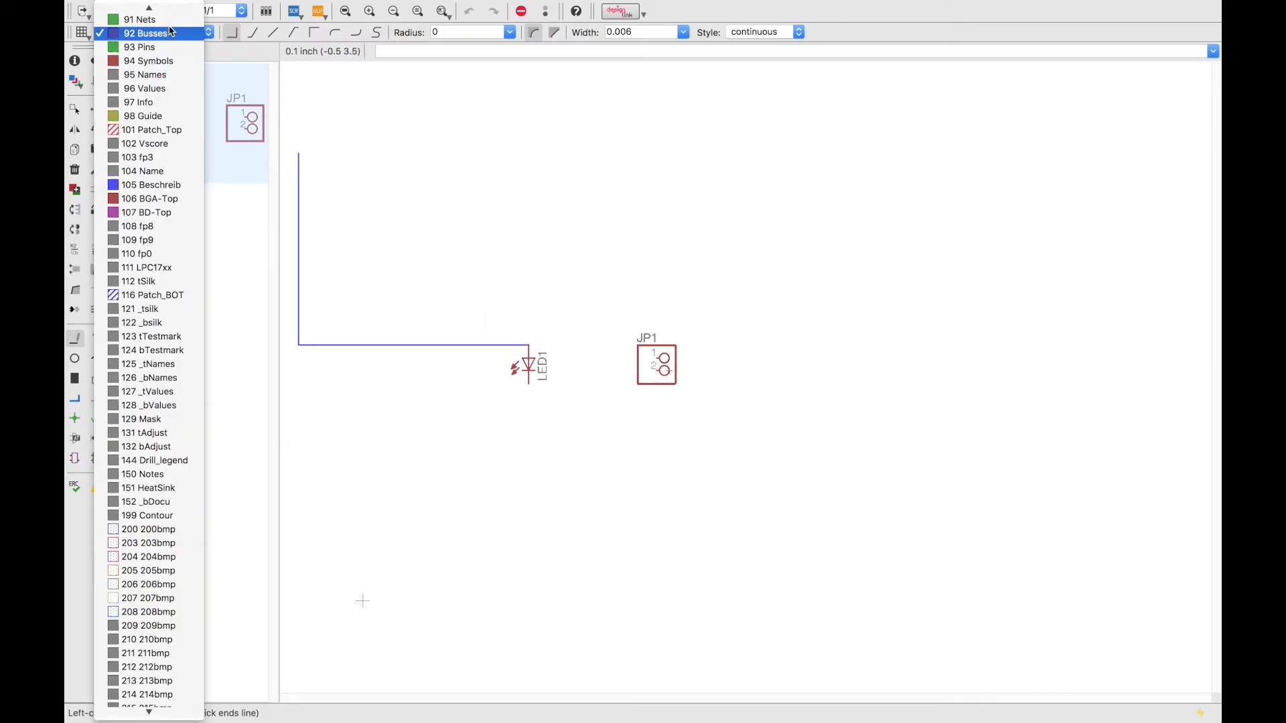
{"action": "left_click", "coordinate": [492, 204]}
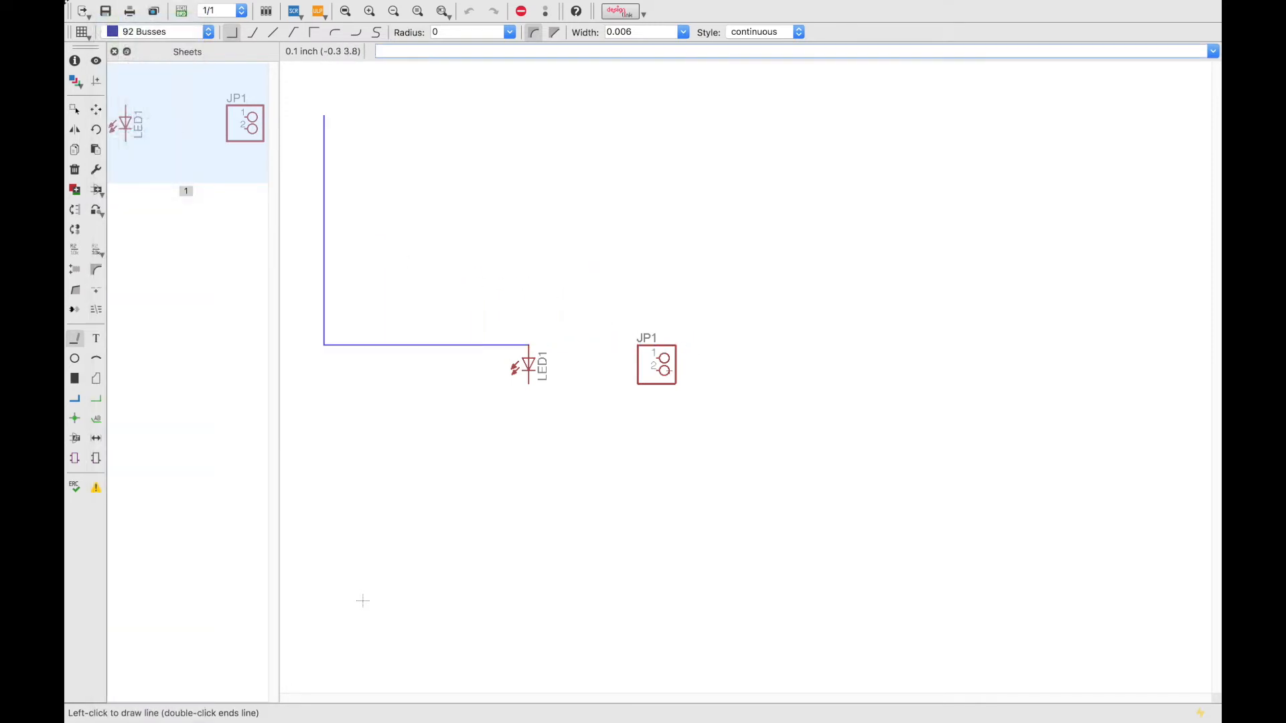
{"action": "left_click", "coordinate": [171, 34]}
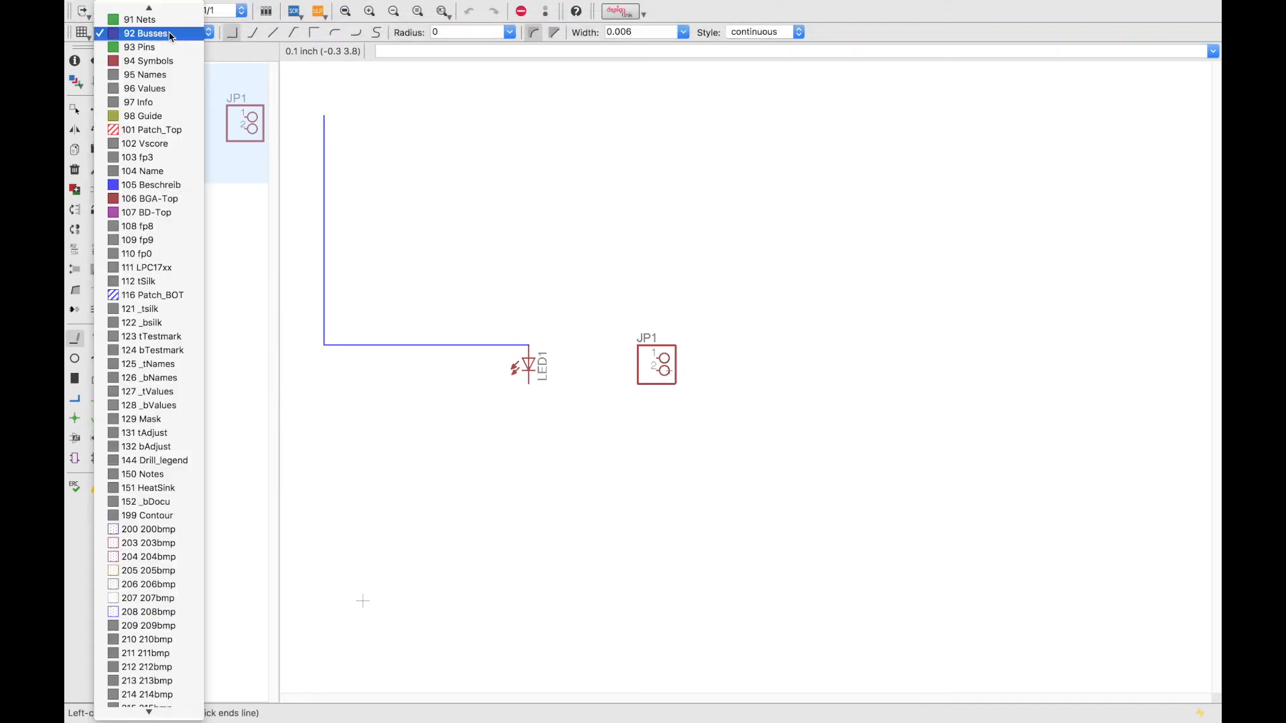
{"action": "left_click", "coordinate": [170, 19]}
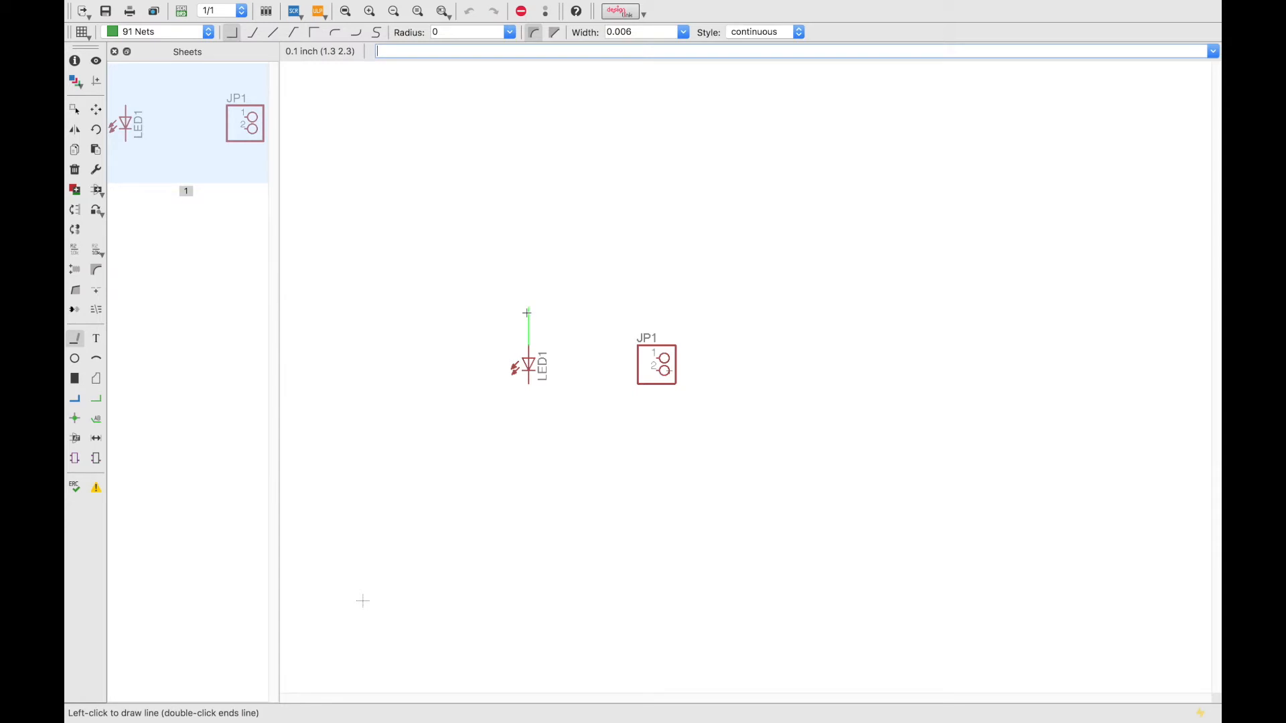
Run the wire from above LED1 across to JP1.
{"action": "left_click", "coordinate": [527, 313]}
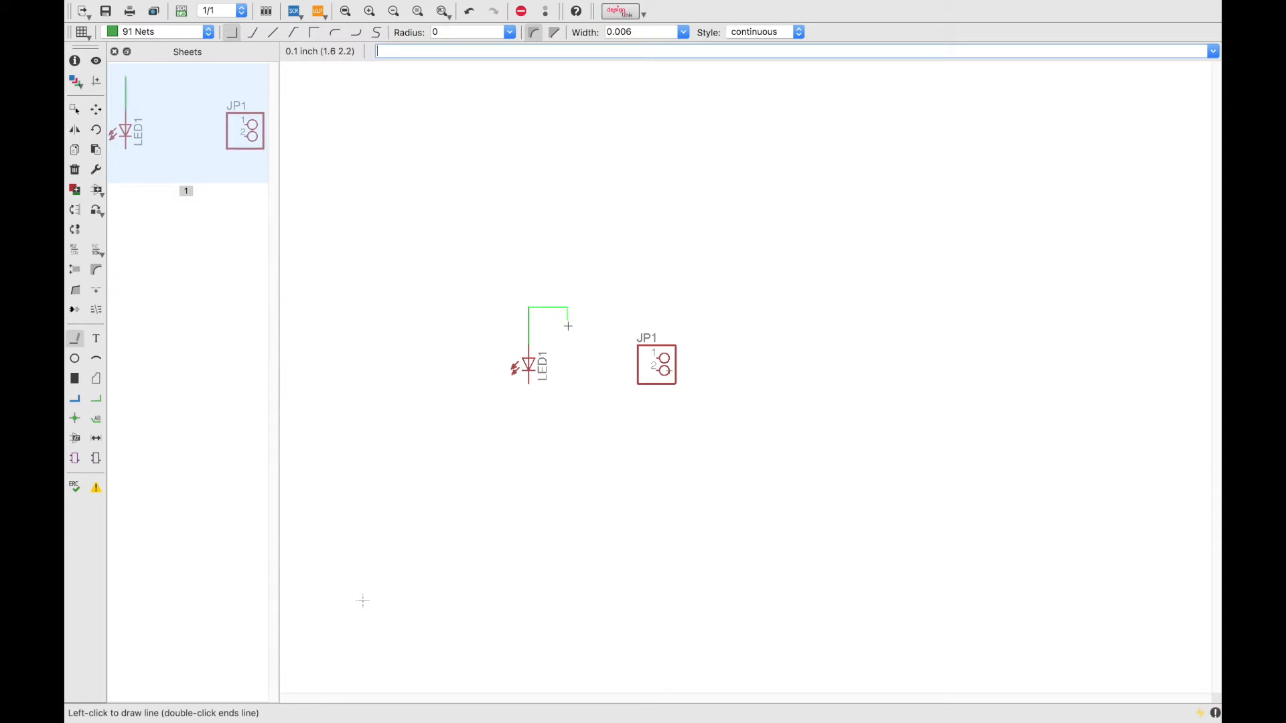
{"action": "left_click", "coordinate": [625, 358]}
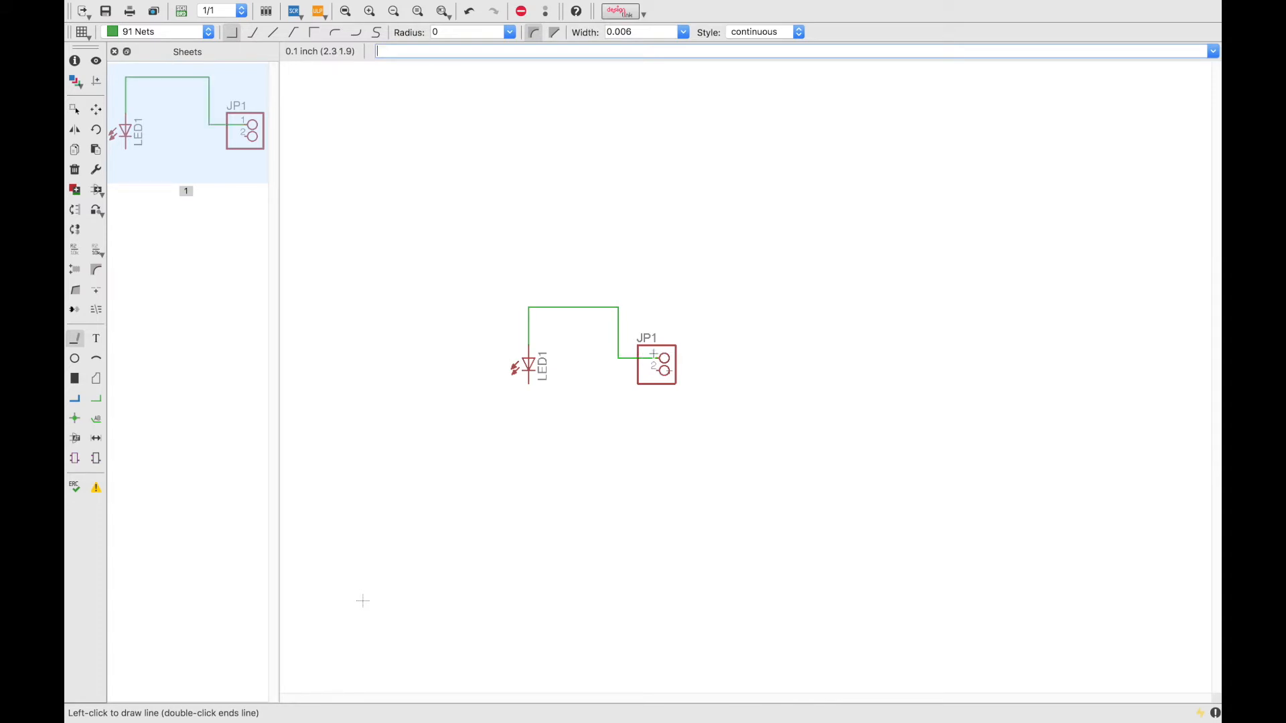
{"action": "key", "text": "Escape"}
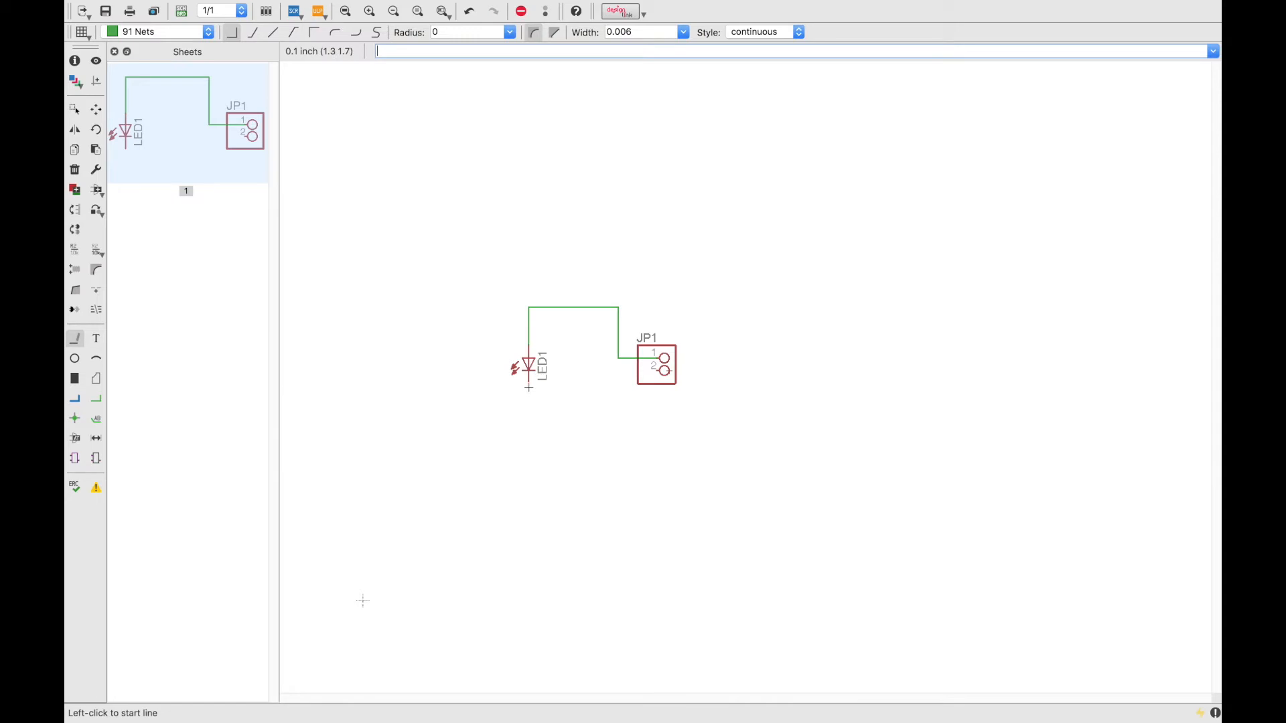
Wire LED1's lower pin to JP1 pin 2 and save ledboard.sch.
{"action": "left_click", "coordinate": [529, 386]}
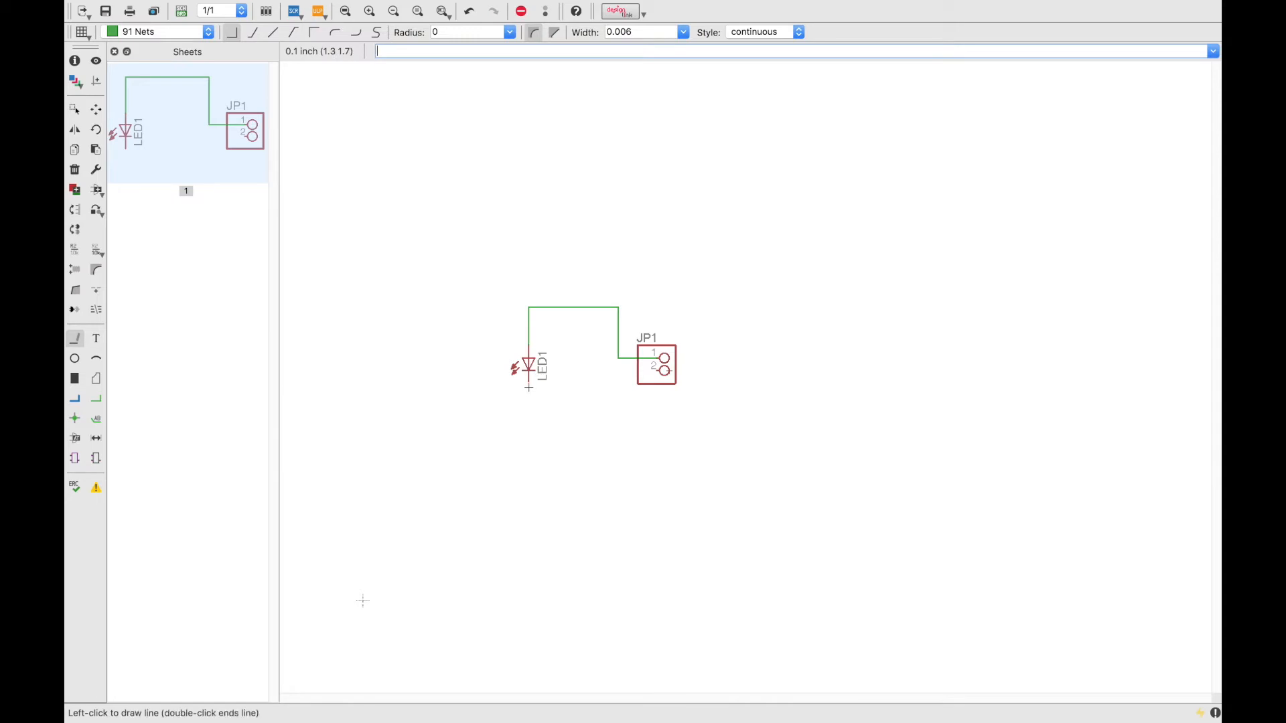
{"action": "left_click", "coordinate": [540, 446]}
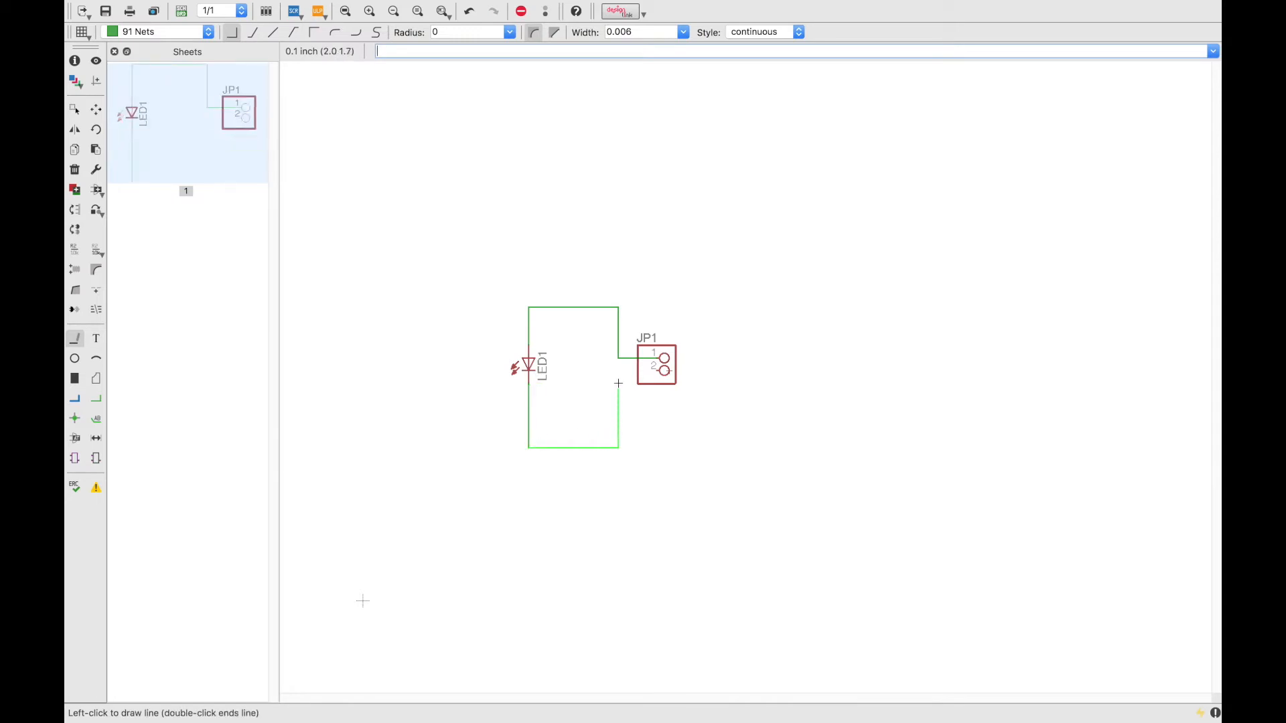
{"action": "left_click", "coordinate": [653, 369]}
{"action": "left_click", "coordinate": [658, 372]}
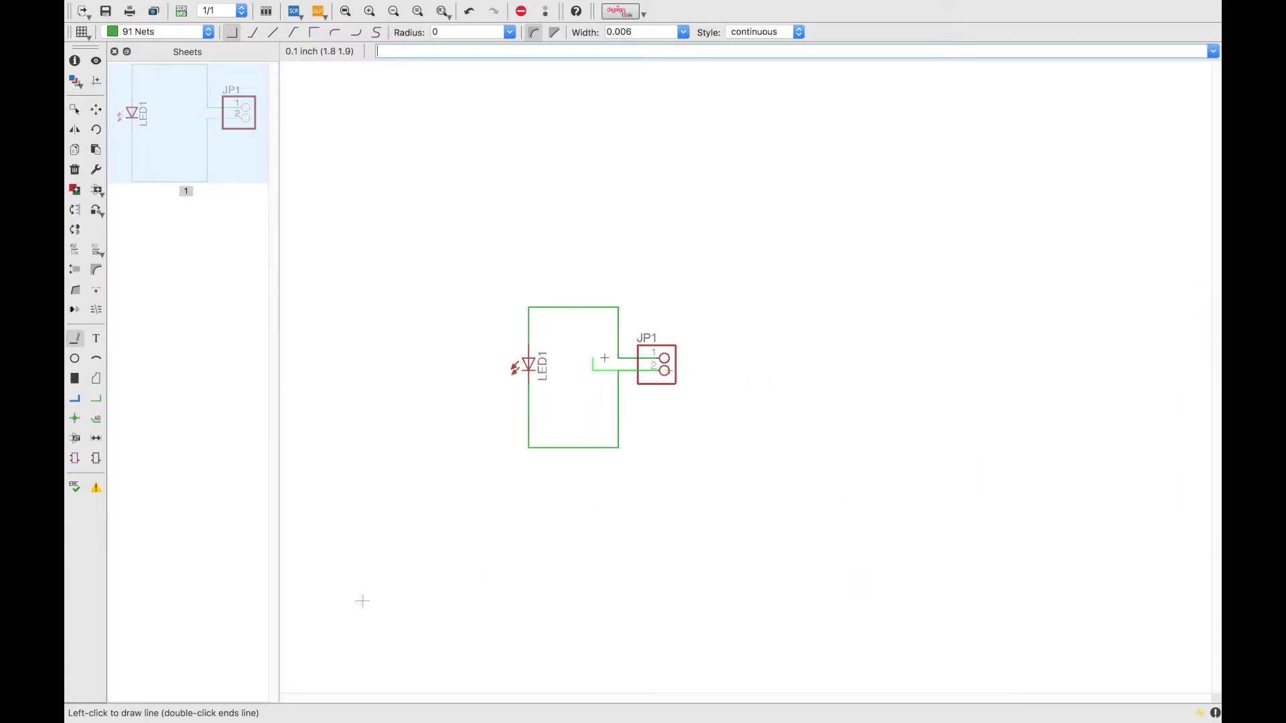
{"action": "key", "text": "Escape"}
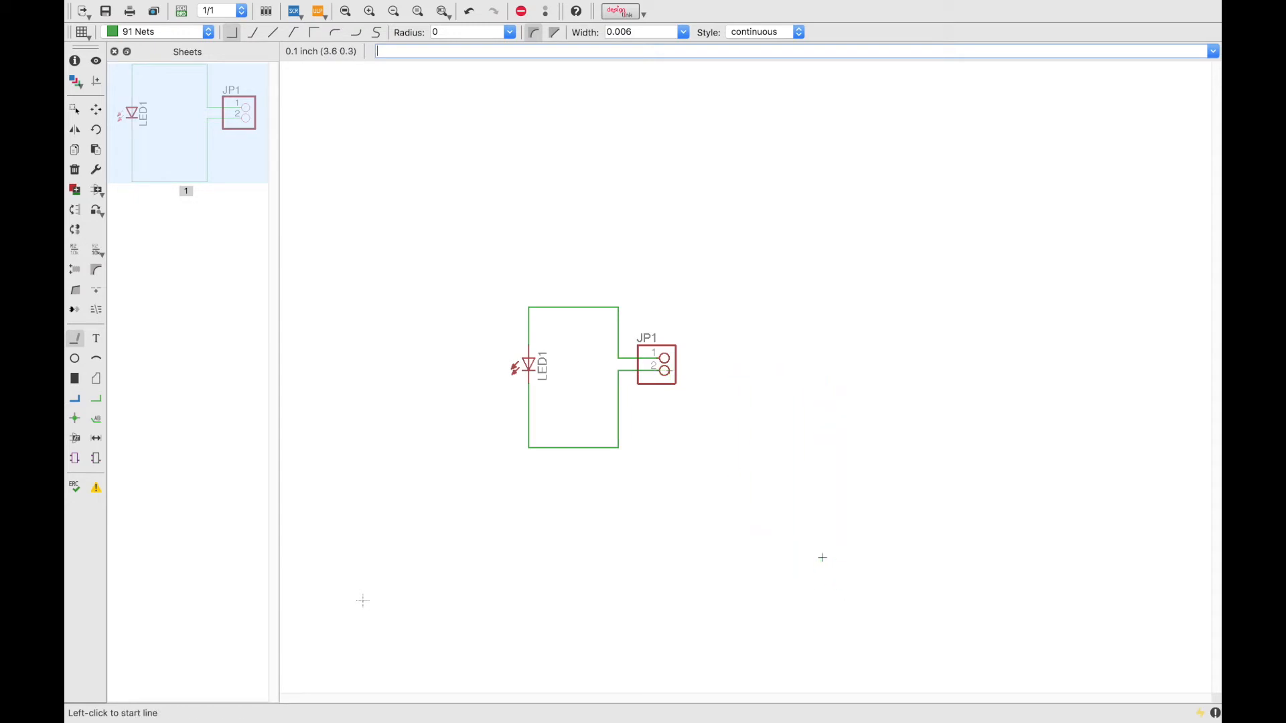
{"action": "key", "text": "ctrl+s"}
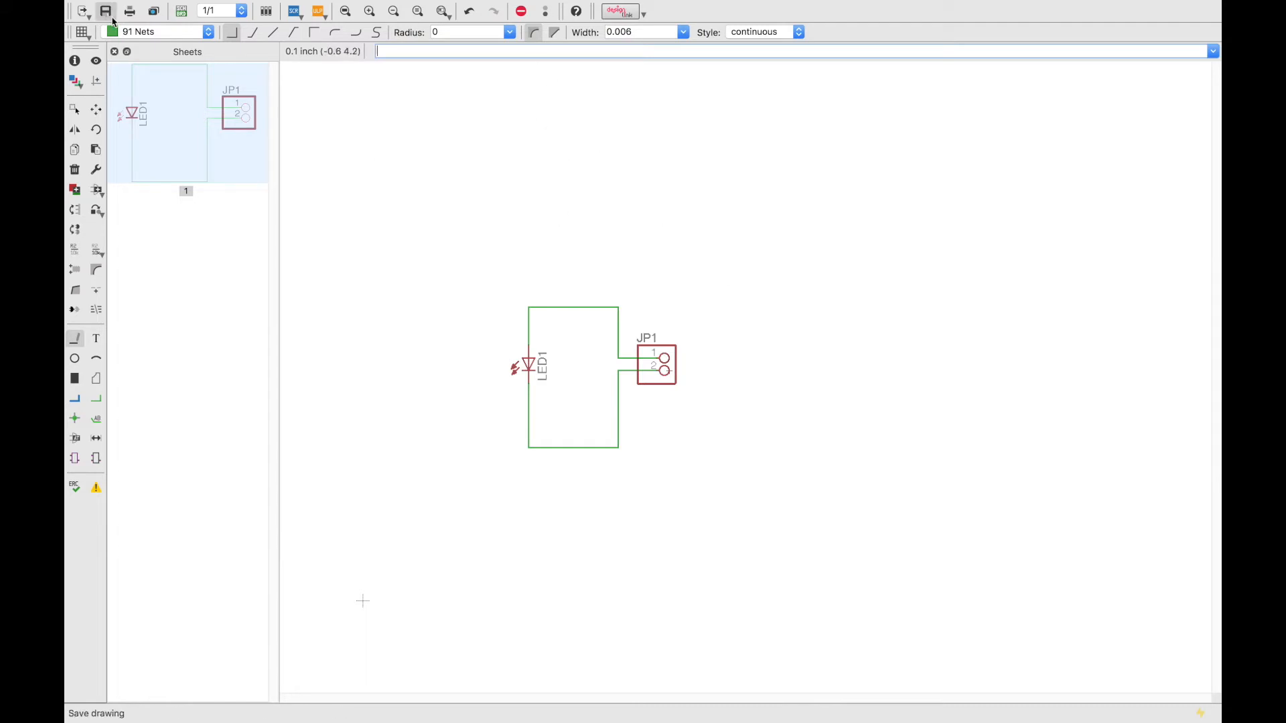
Generate the ledboard.brd board layout from the schematic.
{"action": "left_click", "coordinate": [181, 13]}
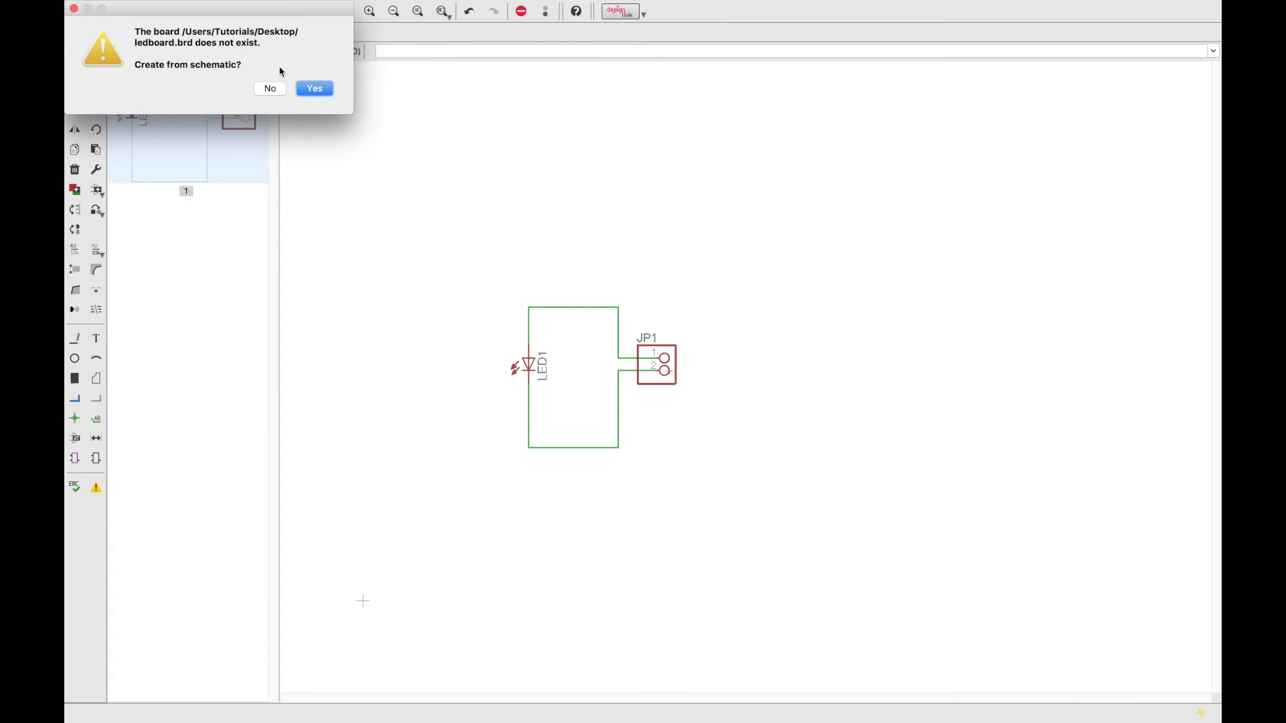
{"action": "left_click", "coordinate": [312, 92]}
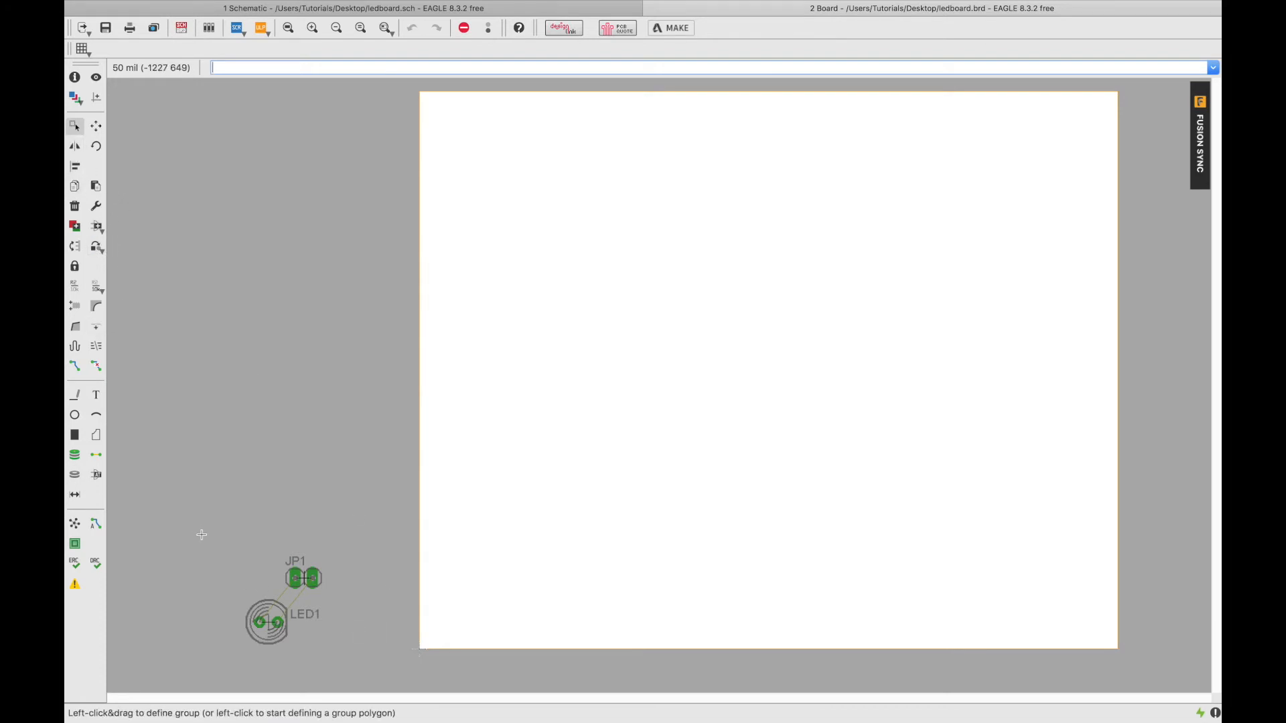
Group JP1 and LED1 and move them near the board's lower-left corner.
{"action": "left_click_drag", "start_coordinate": [217, 540], "coordinate": [368, 674]}
{"action": "left_click", "coordinate": [96, 125]}
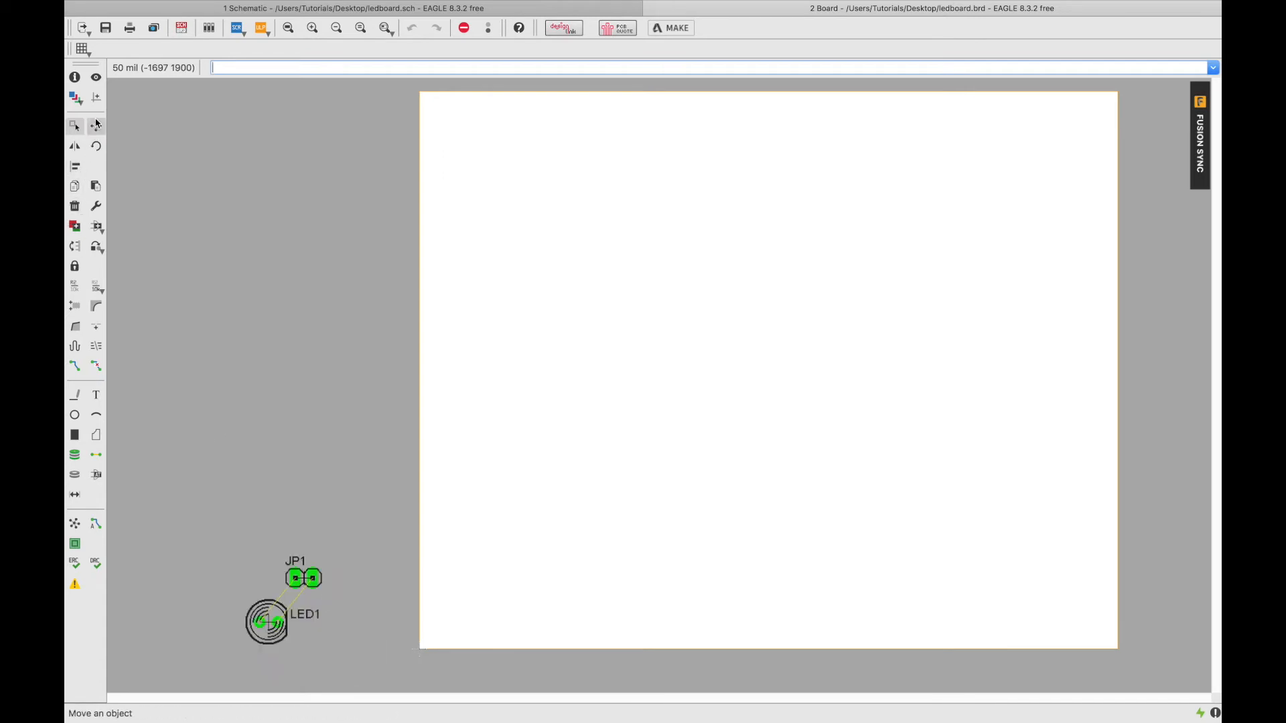
{"action": "left_click", "coordinate": [97, 126]}
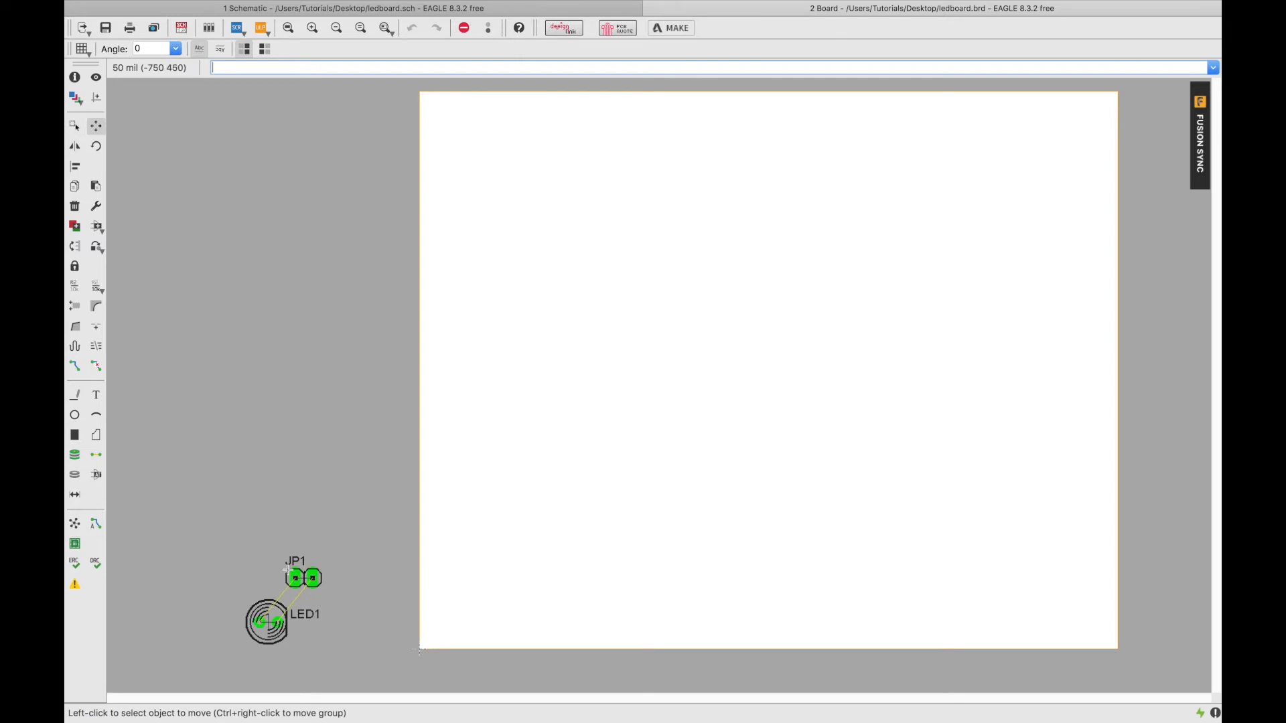
{"action": "right_click", "coordinate": [278, 619]}
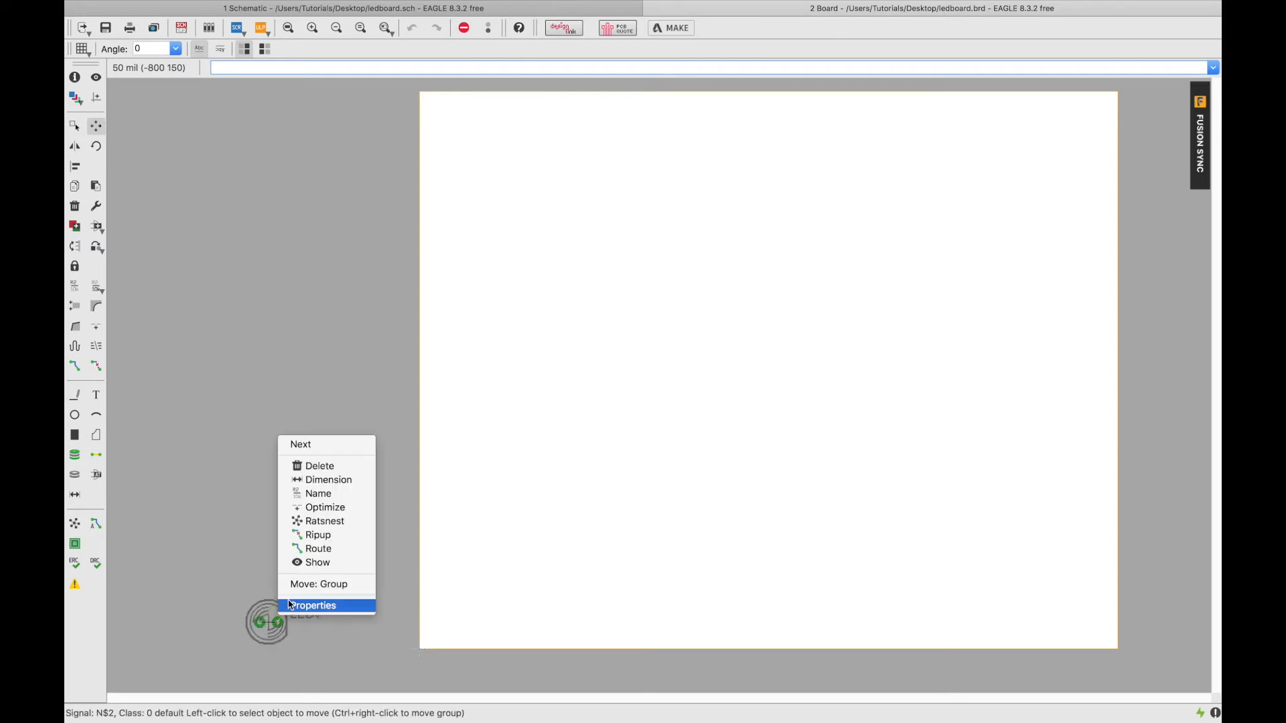
{"action": "left_click", "coordinate": [334, 585]}
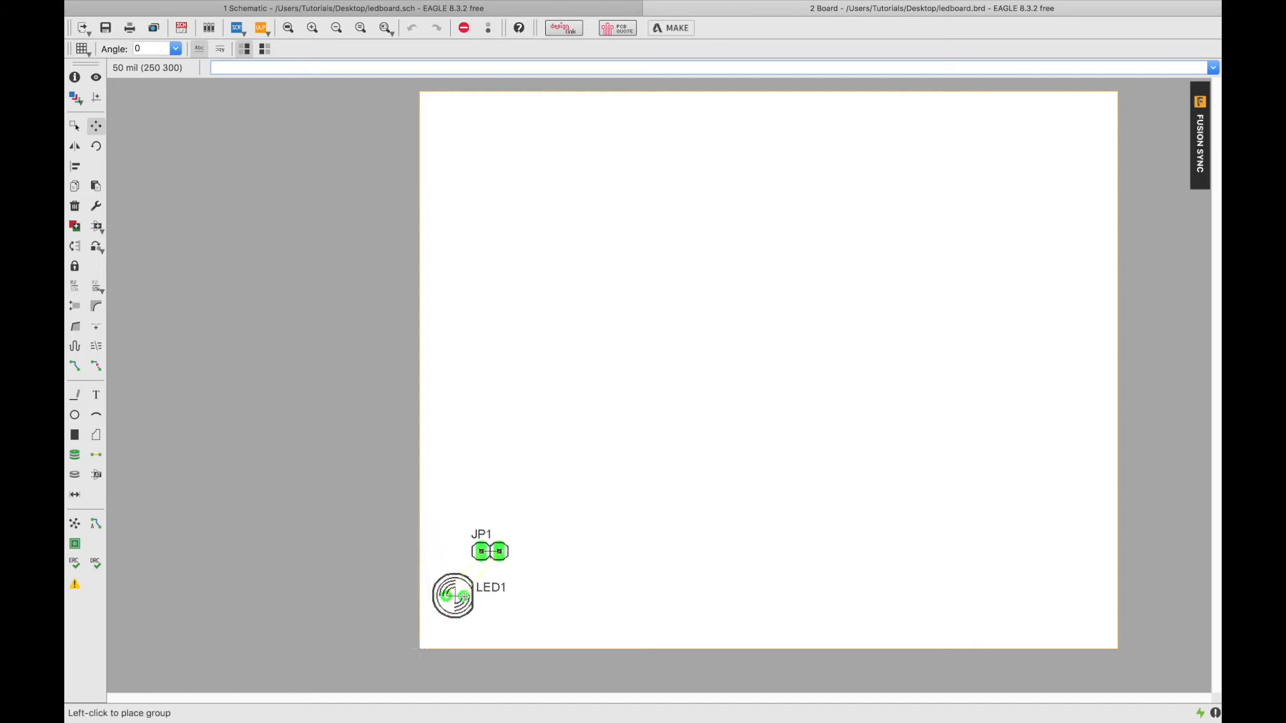
{"action": "left_click", "coordinate": [472, 606]}
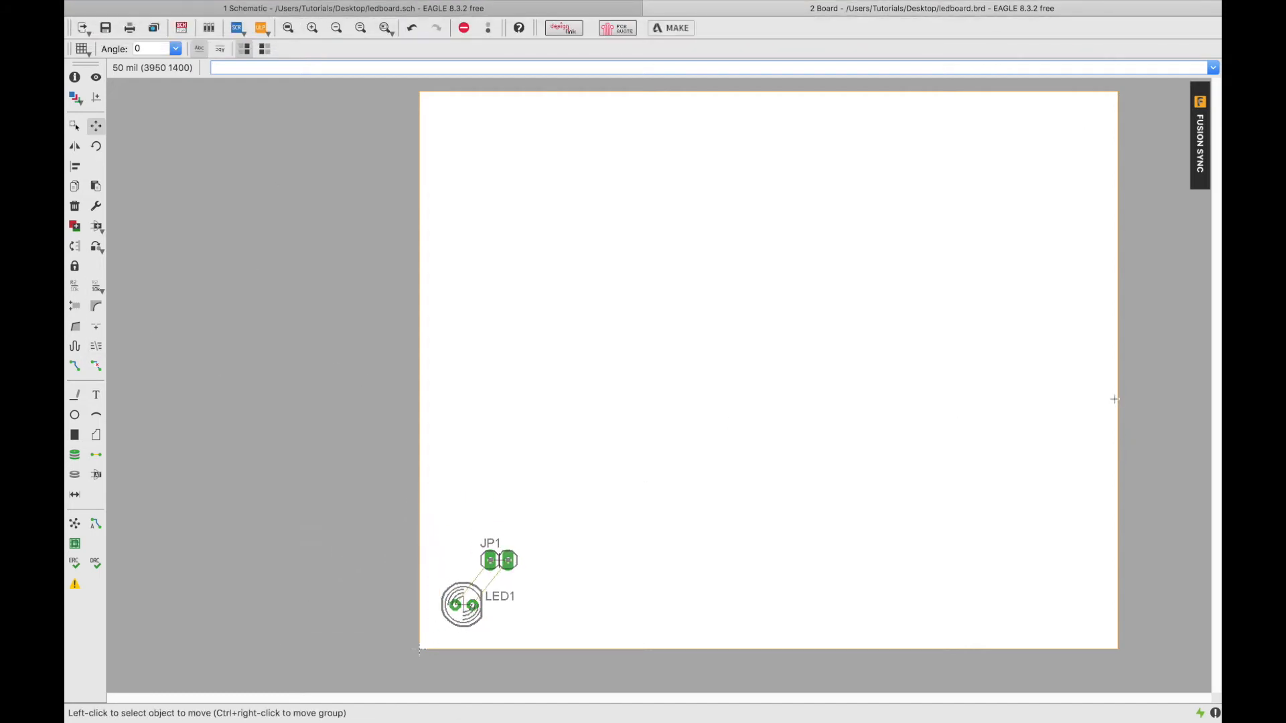
Pull the board's right and top edges inward around the parts and save ledboard.brd.
{"action": "left_click", "coordinate": [1117, 358]}
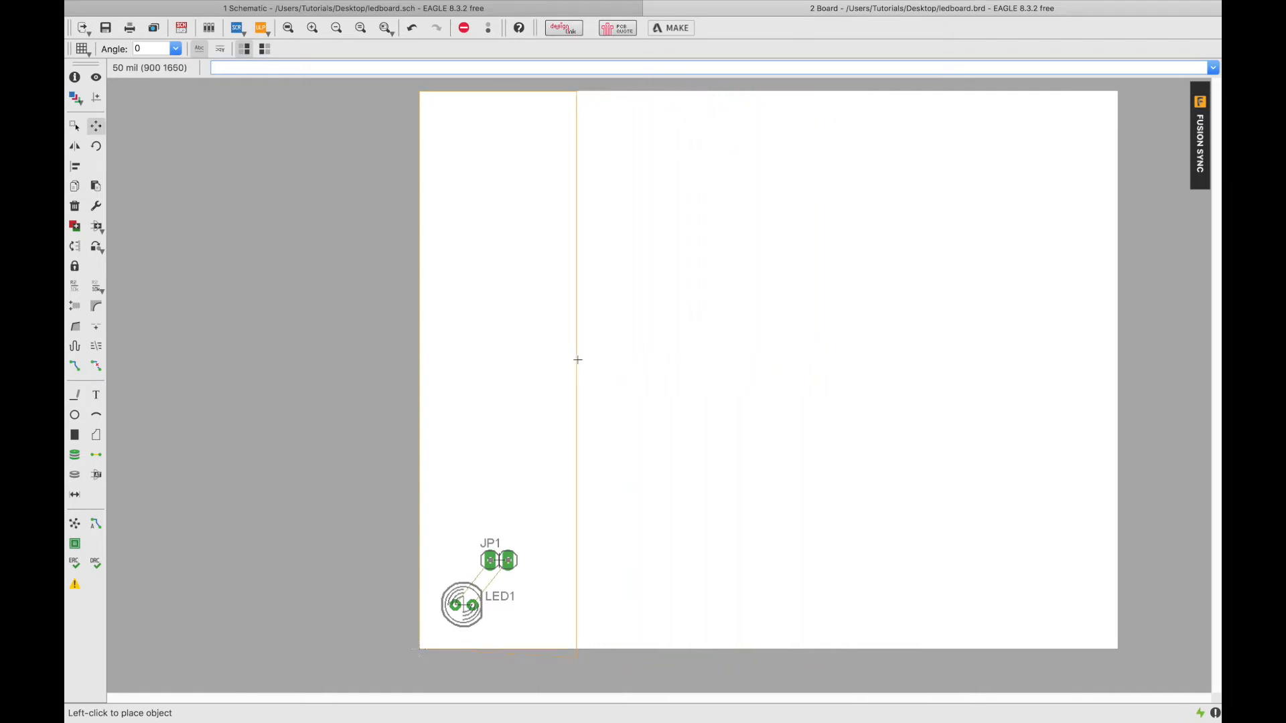
{"action": "left_click", "coordinate": [572, 357]}
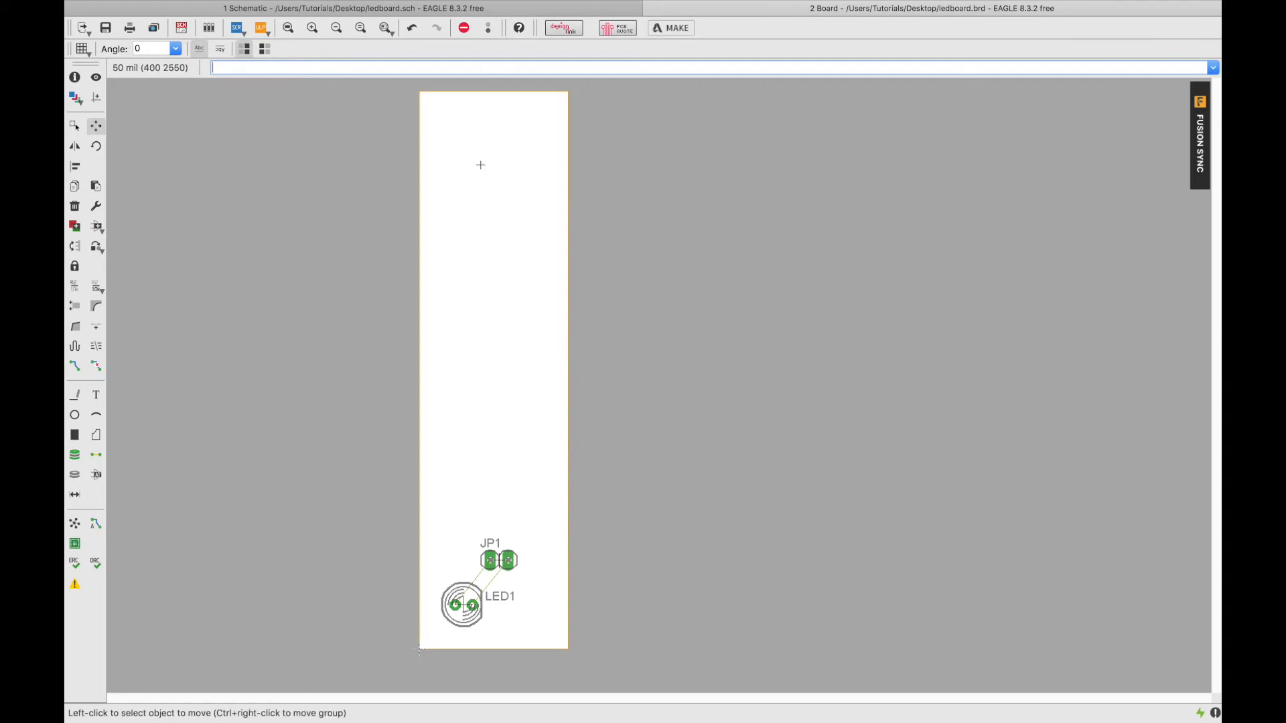
{"action": "left_click", "coordinate": [479, 92]}
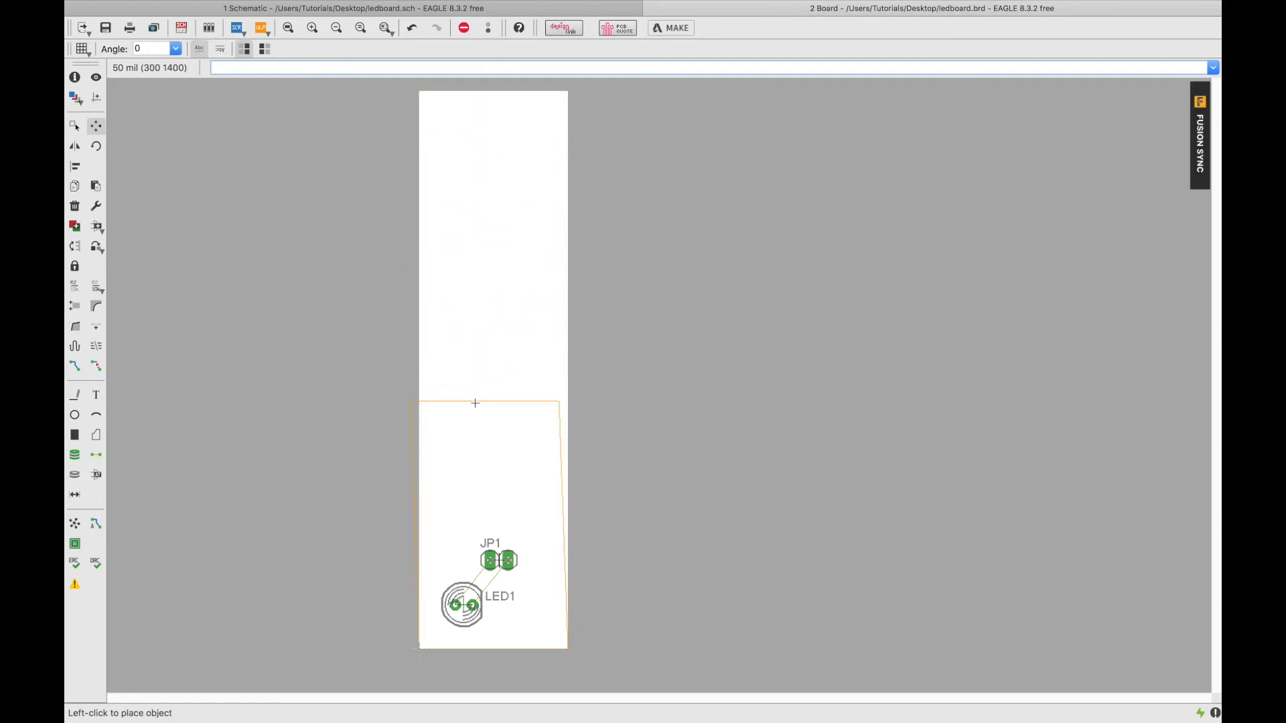
{"action": "left_click", "coordinate": [480, 498]}
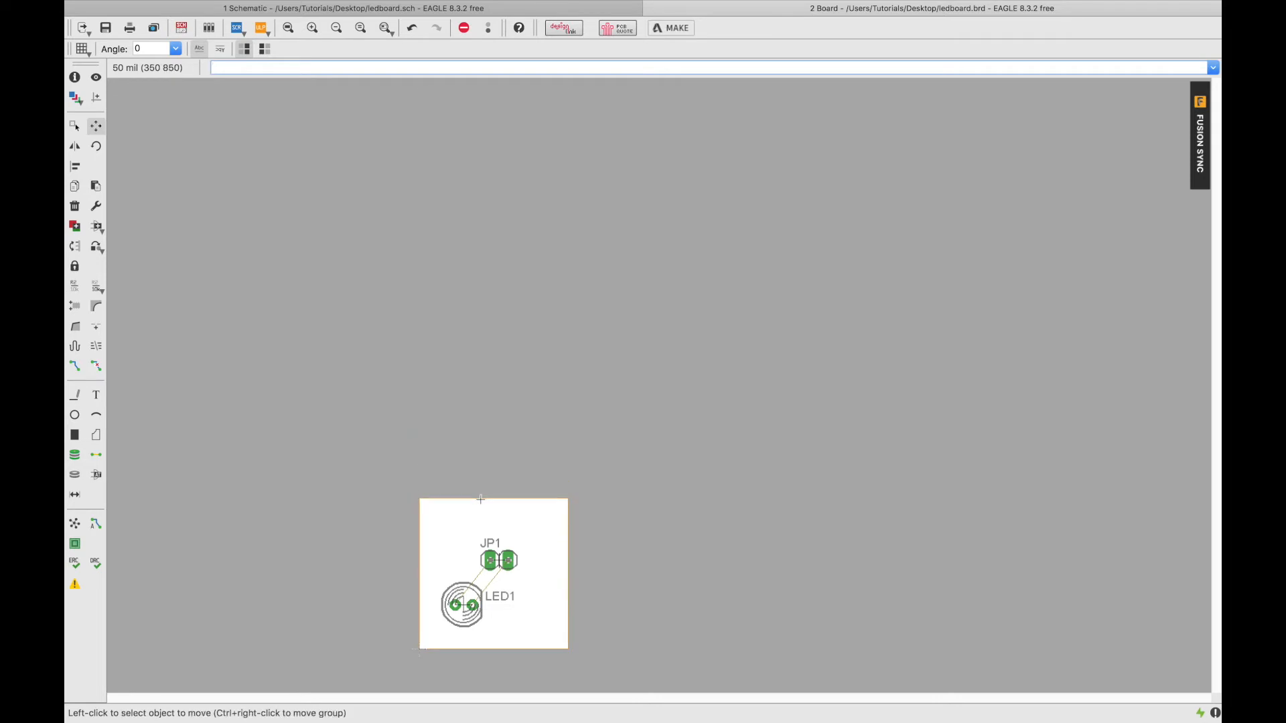
{"action": "key", "text": "super+s"}
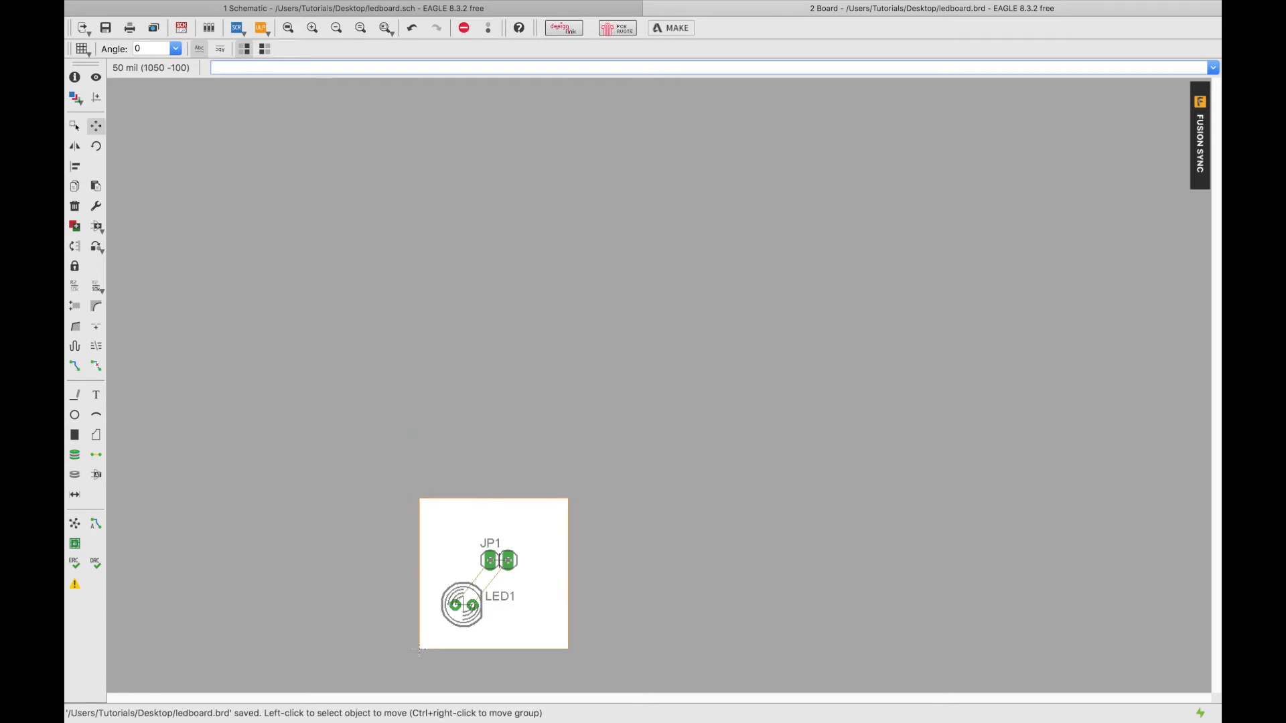
{"action": "scroll", "coordinate": [503, 662], "scroll_direction": "down", "scroll_amount": 3}
{"action": "scroll", "coordinate": [504, 661], "scroll_direction": "up", "scroll_amount": 6}
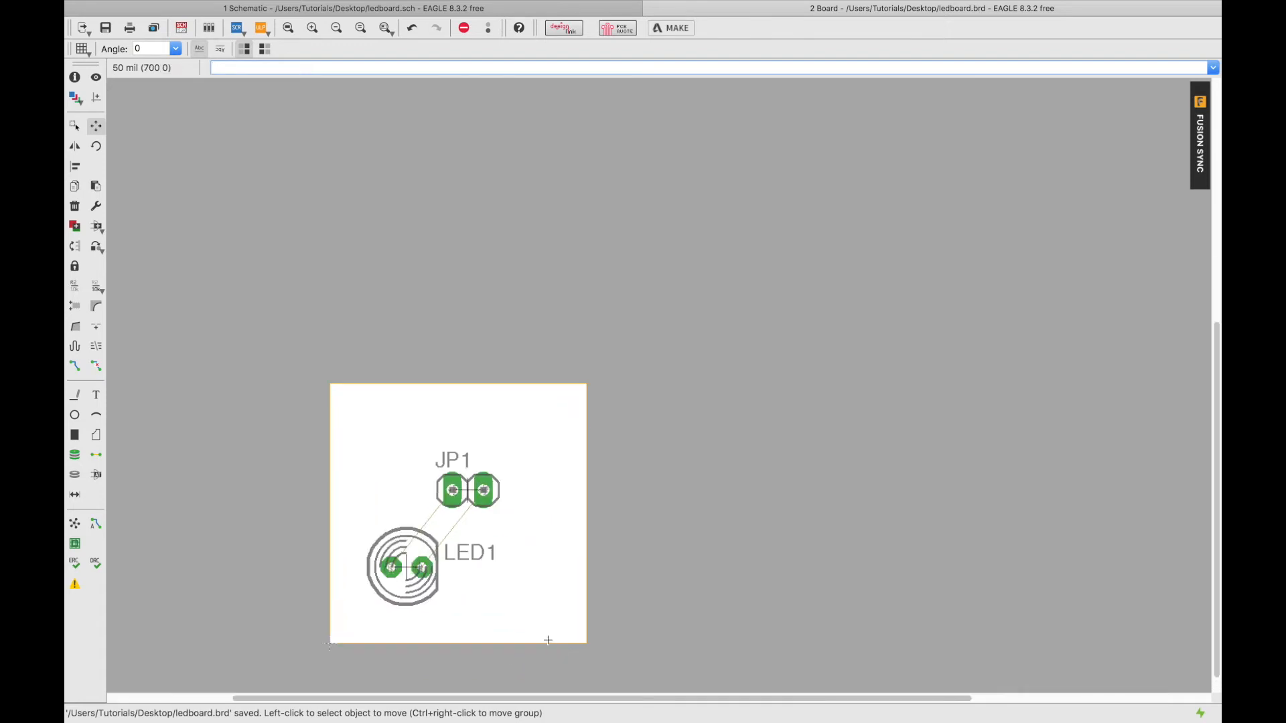
Change the board grid size from 50 mil to 1 mil.
{"action": "left_click", "coordinate": [81, 49]}
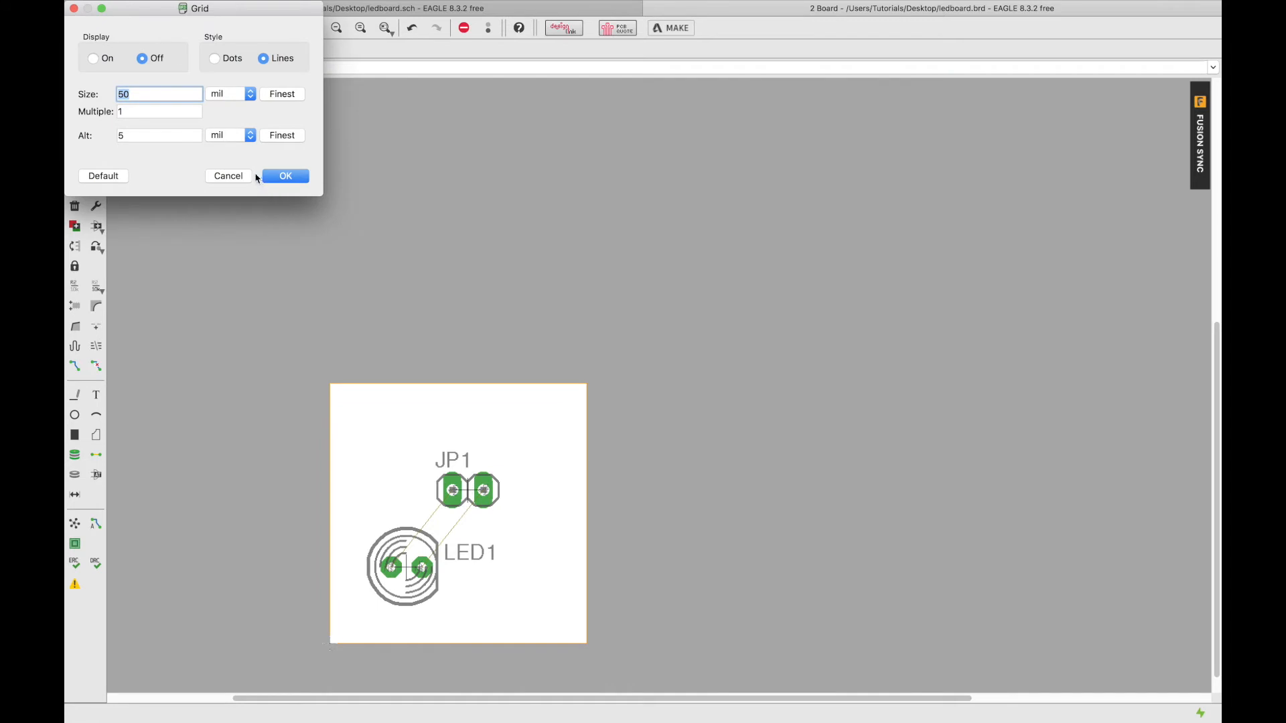
{"action": "left_click", "coordinate": [74, 9]}
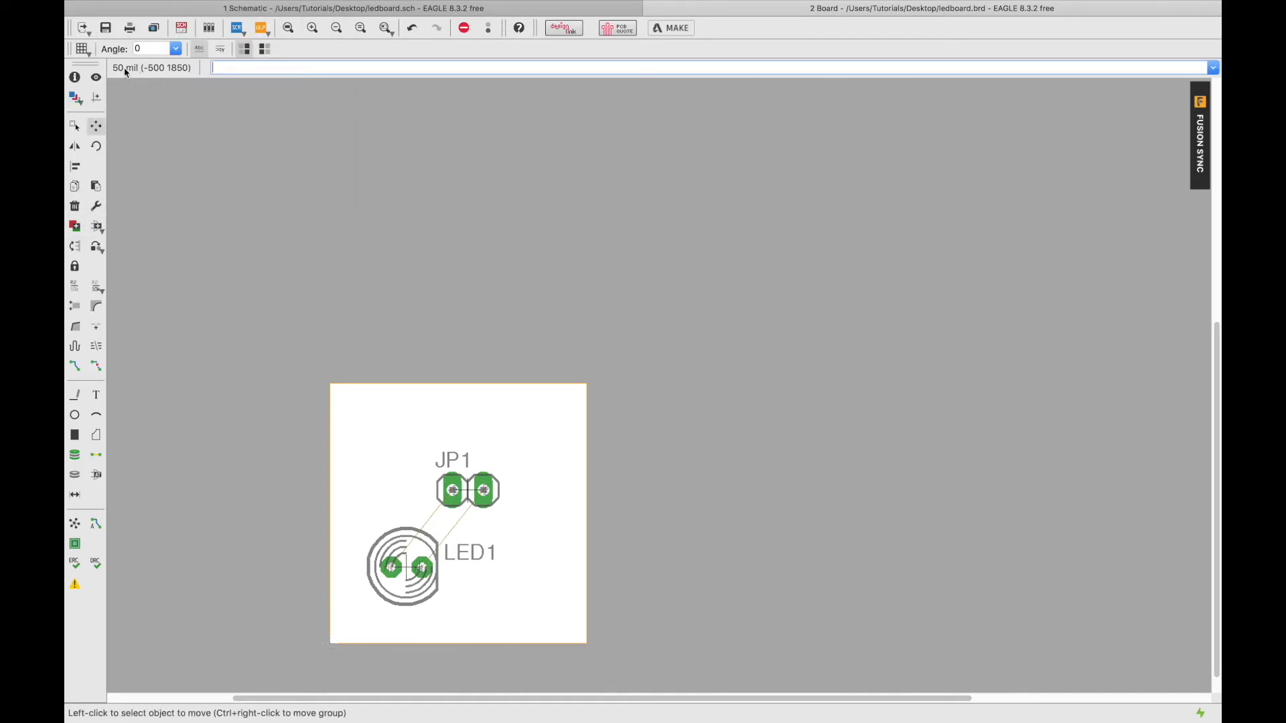
{"action": "left_click", "coordinate": [80, 49]}
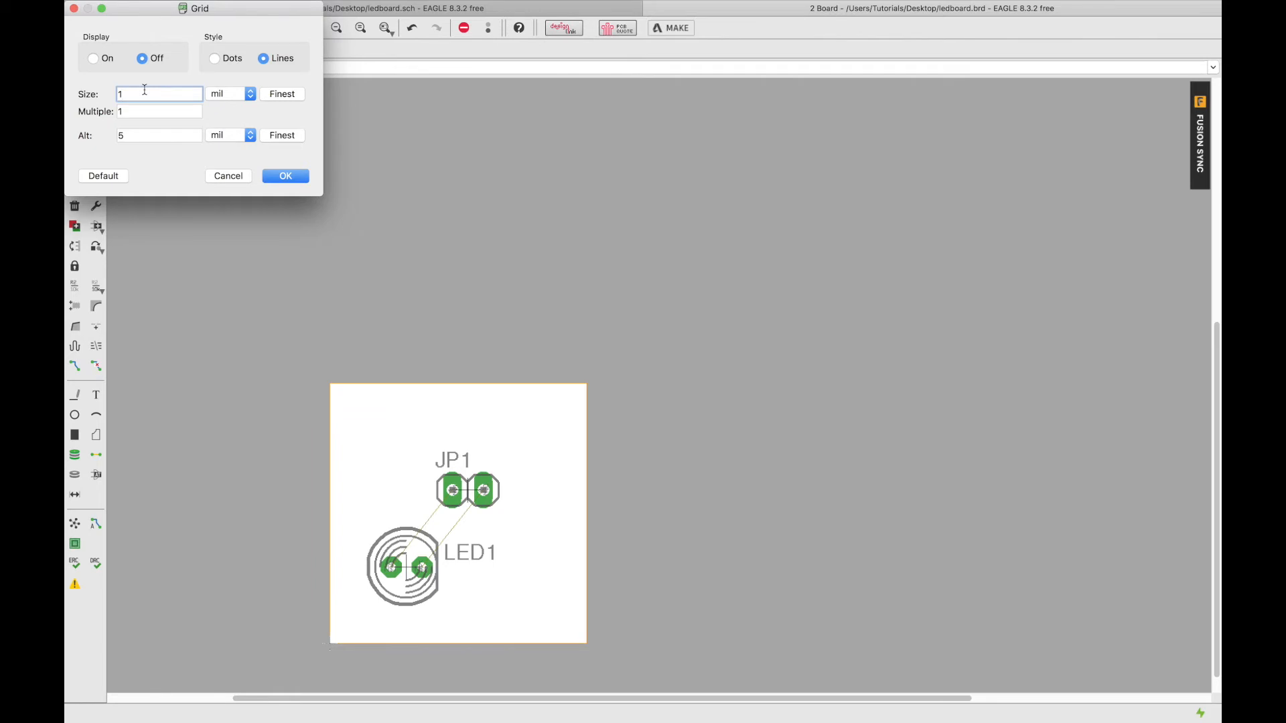
{"action": "left_click", "coordinate": [160, 130]}
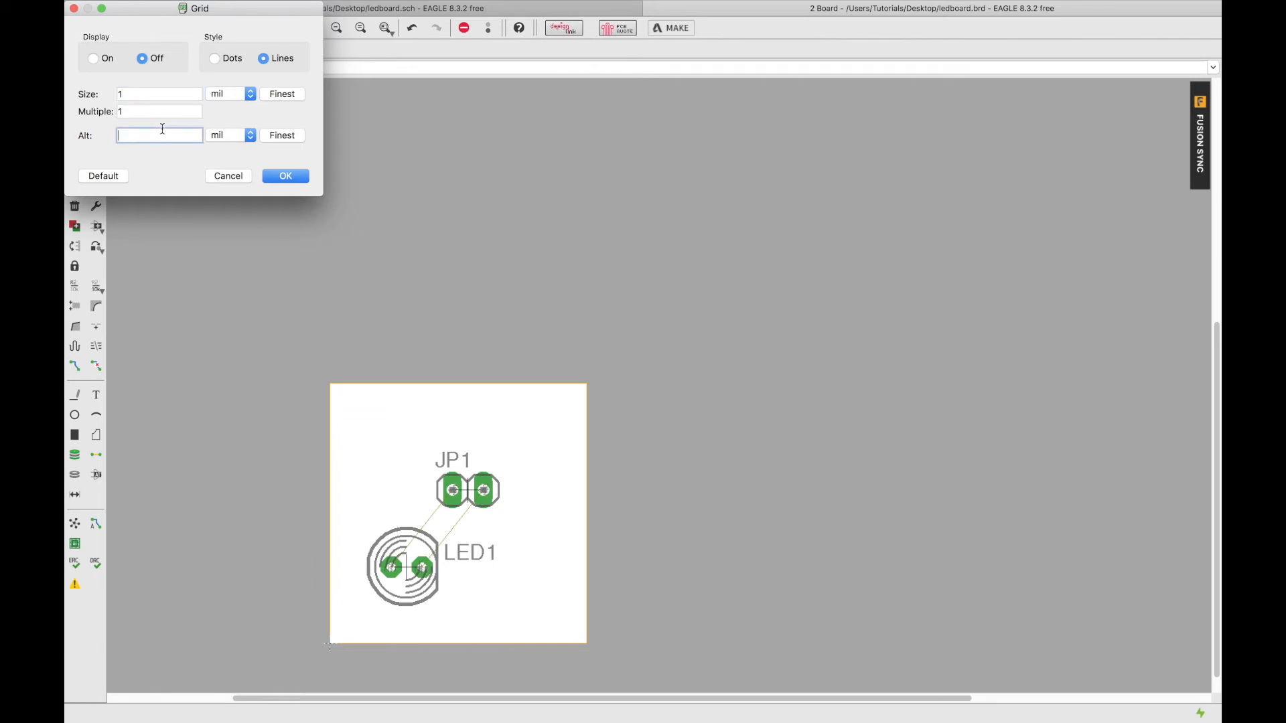
{"action": "left_click", "coordinate": [274, 176]}
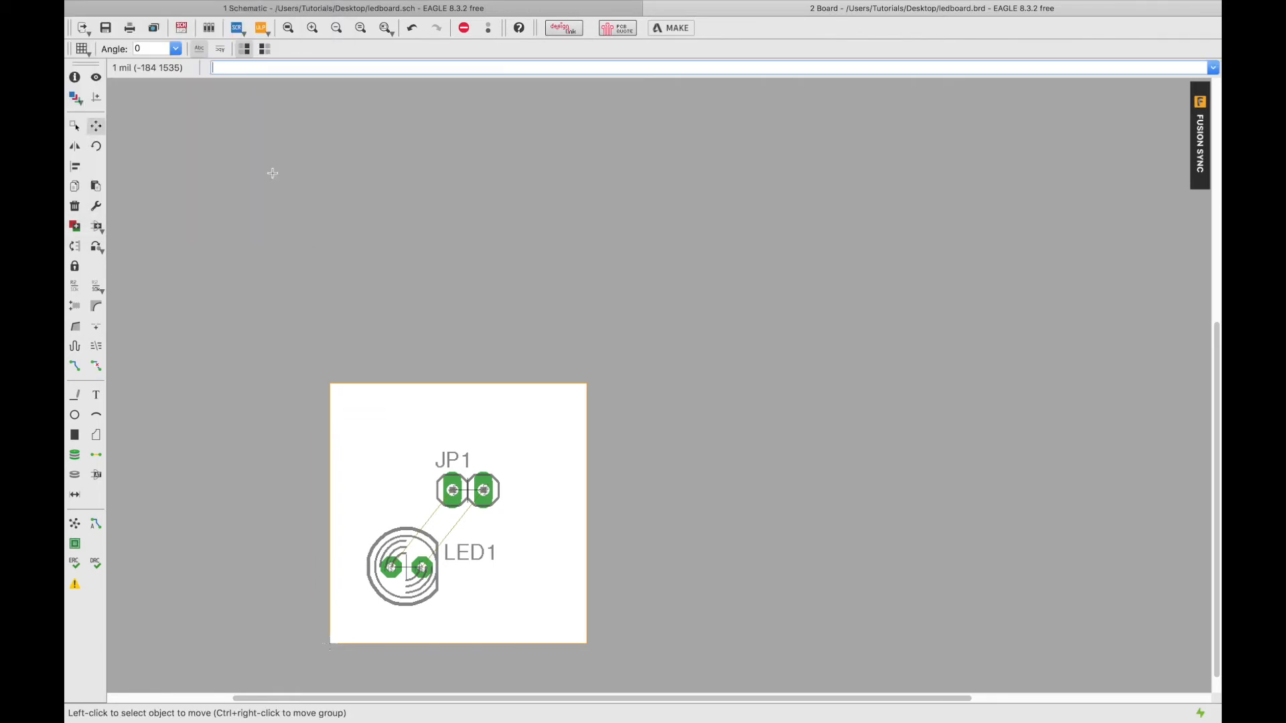
Select the Route tool with new traces on the Top layer.
{"action": "scroll", "coordinate": [365, 417], "scroll_direction": "up", "scroll_amount": 3}
{"action": "scroll", "coordinate": [365, 417], "scroll_direction": "left", "scroll_amount": 3}
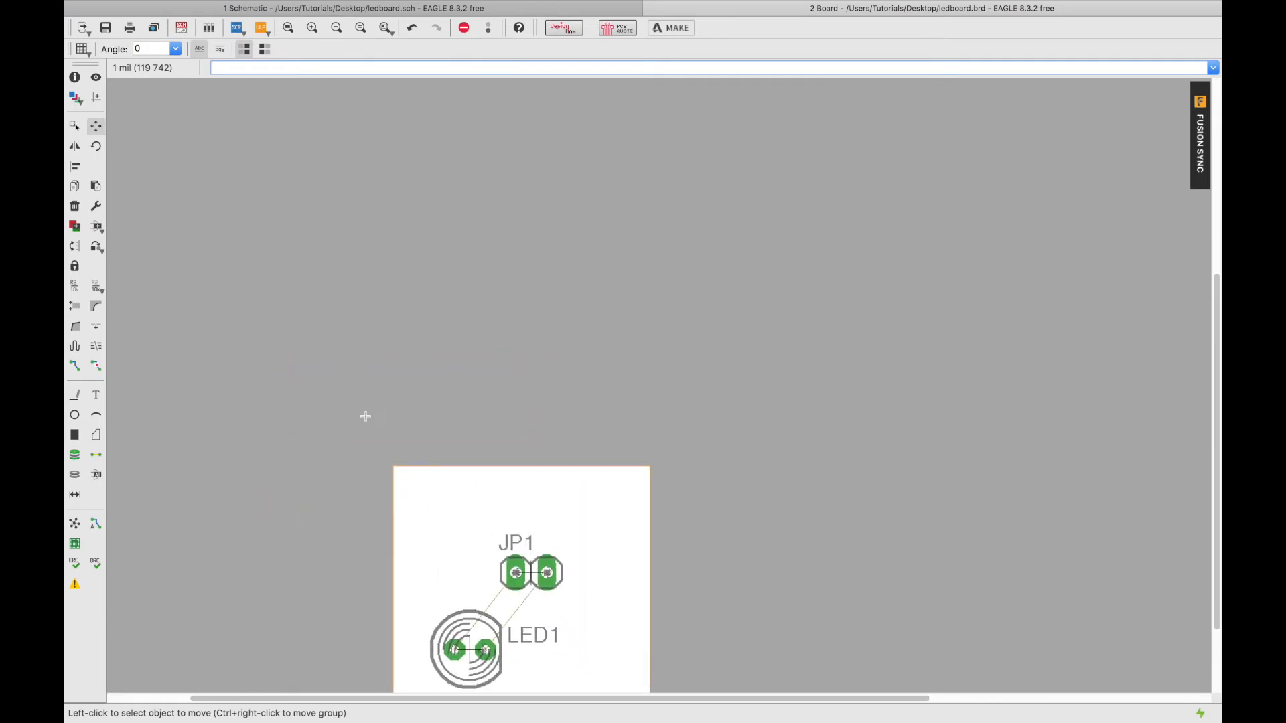
{"action": "scroll", "coordinate": [368, 435], "scroll_direction": "down", "scroll_amount": 1}
{"action": "scroll", "coordinate": [404, 562], "scroll_direction": "right", "scroll_amount": 3}
{"action": "scroll", "coordinate": [405, 562], "scroll_direction": "down", "scroll_amount": 2}
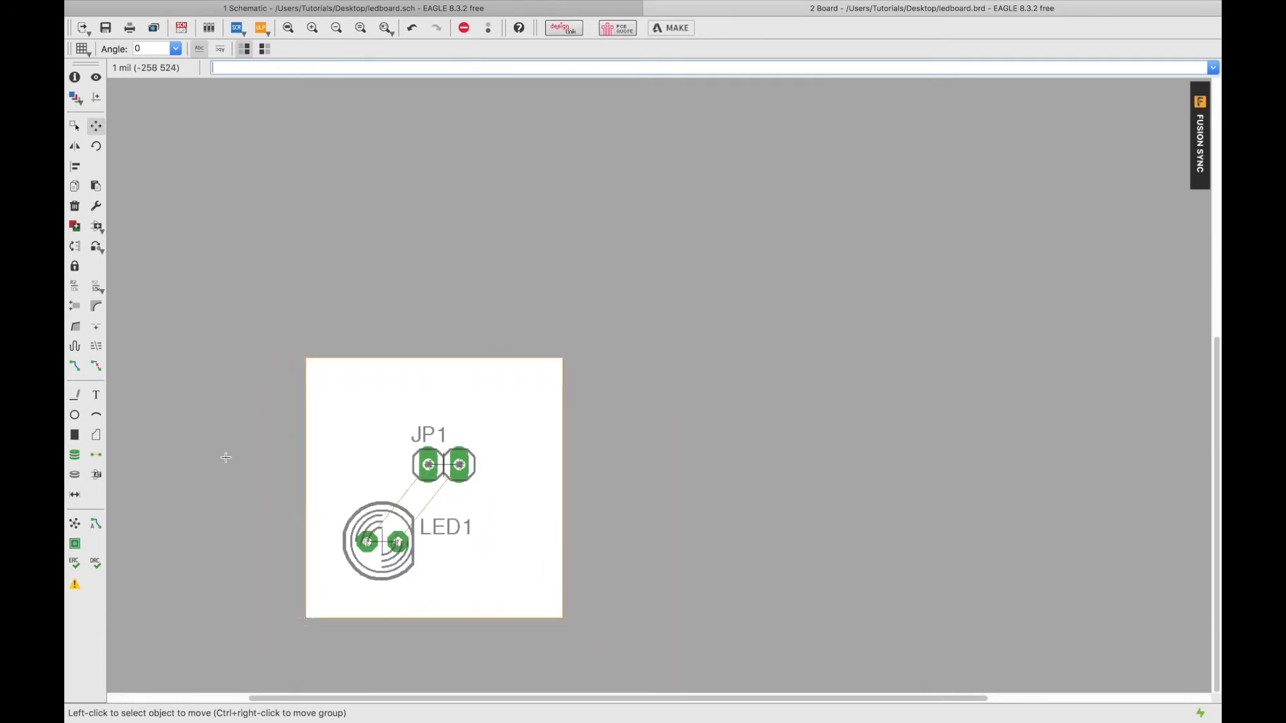
{"action": "left_click", "coordinate": [101, 366]}
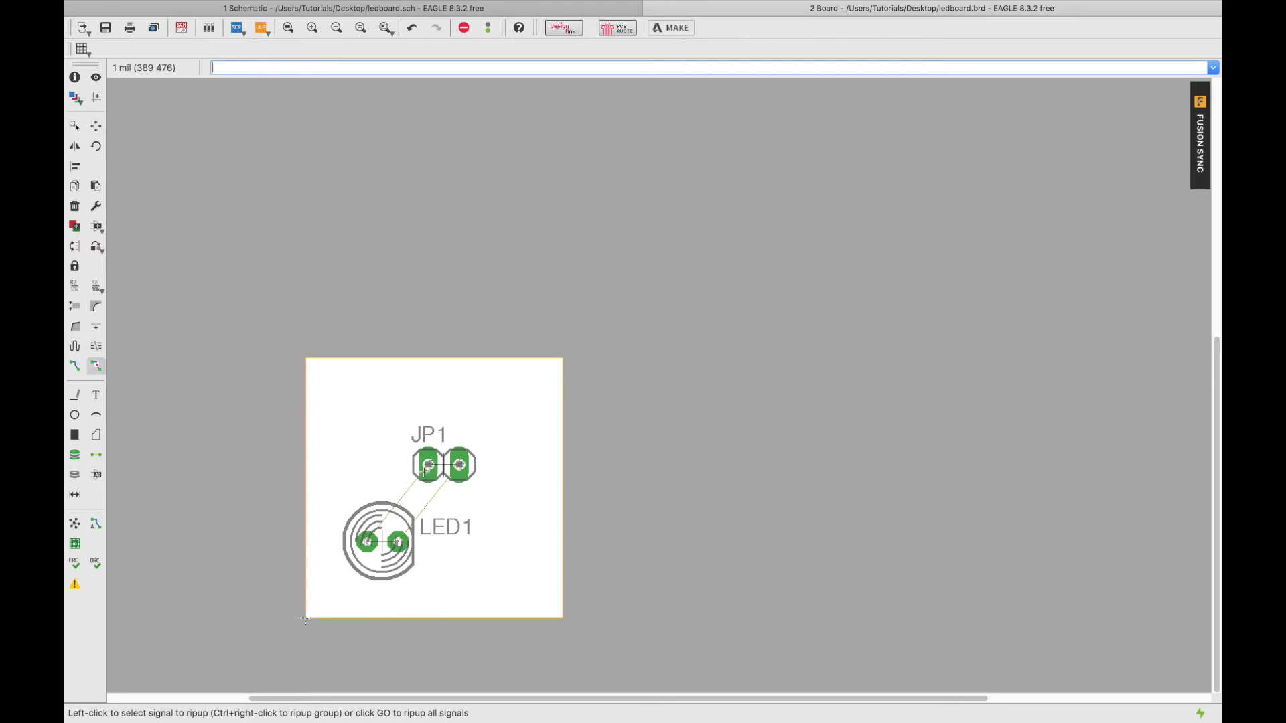
{"action": "left_click", "coordinate": [74, 367]}
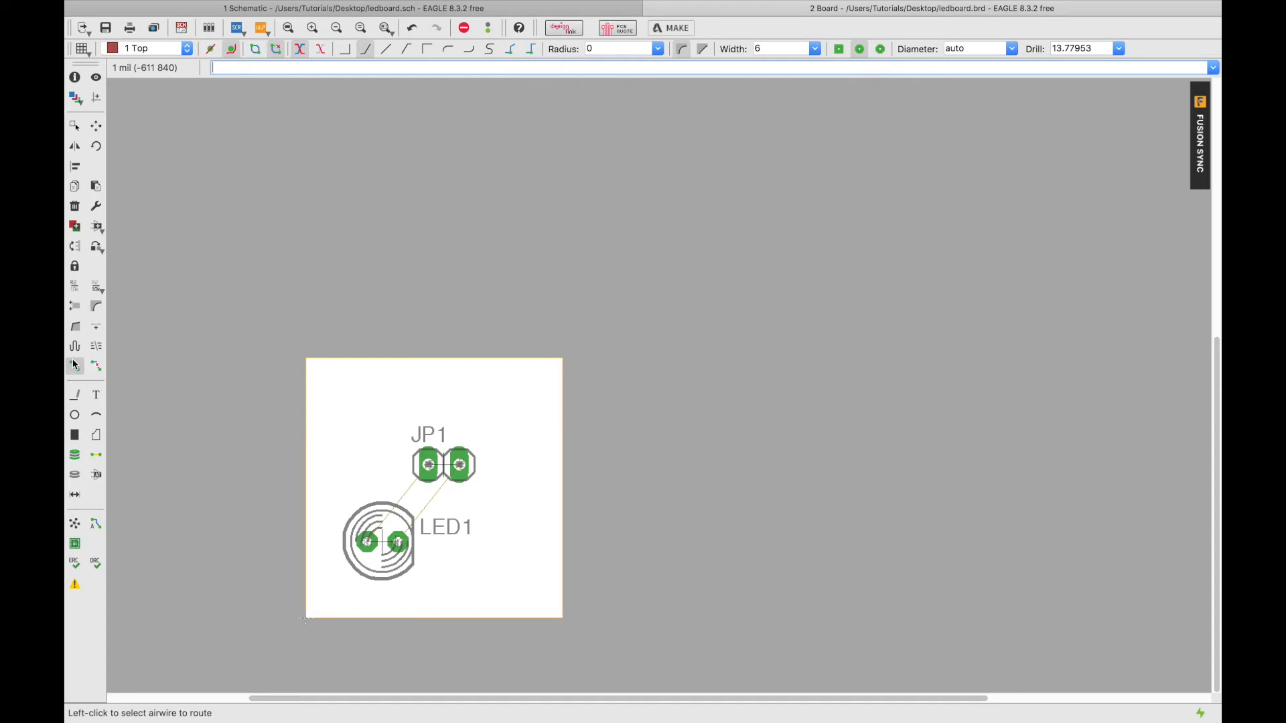
{"action": "left_click", "coordinate": [155, 50]}
{"action": "left_click", "coordinate": [155, 59]}
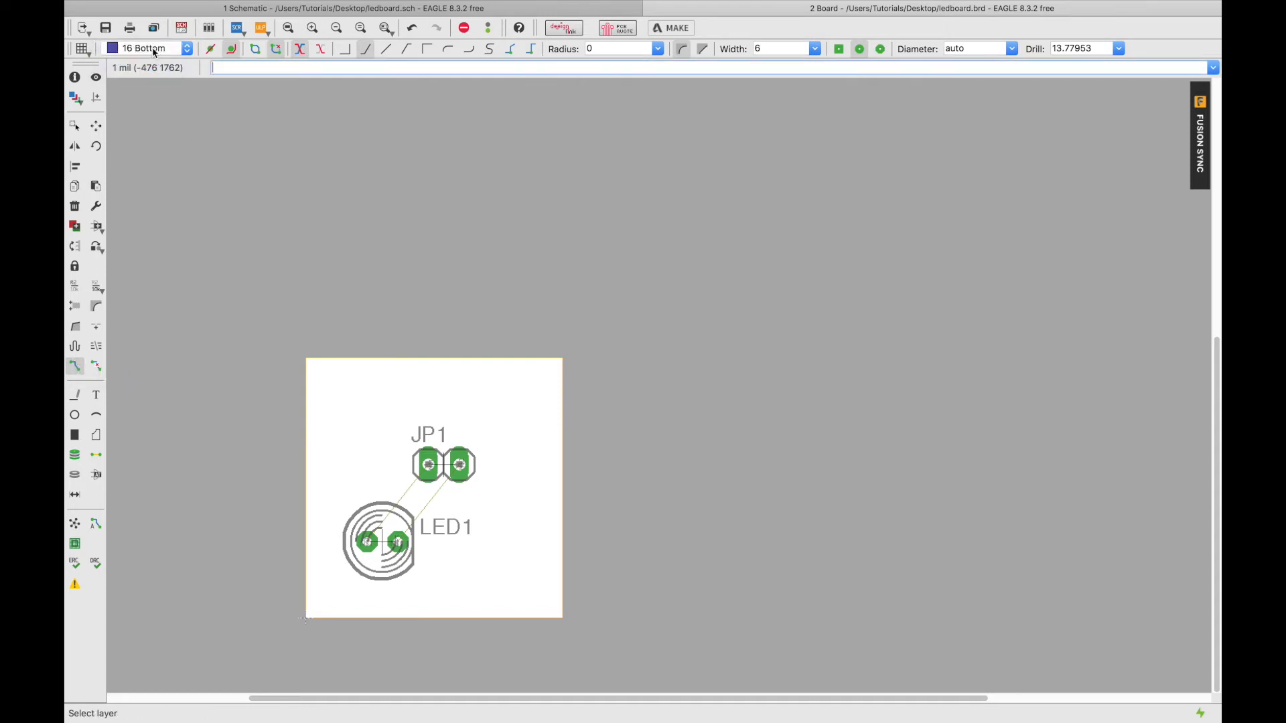
{"action": "left_click", "coordinate": [154, 49]}
{"action": "left_click", "coordinate": [150, 38]}
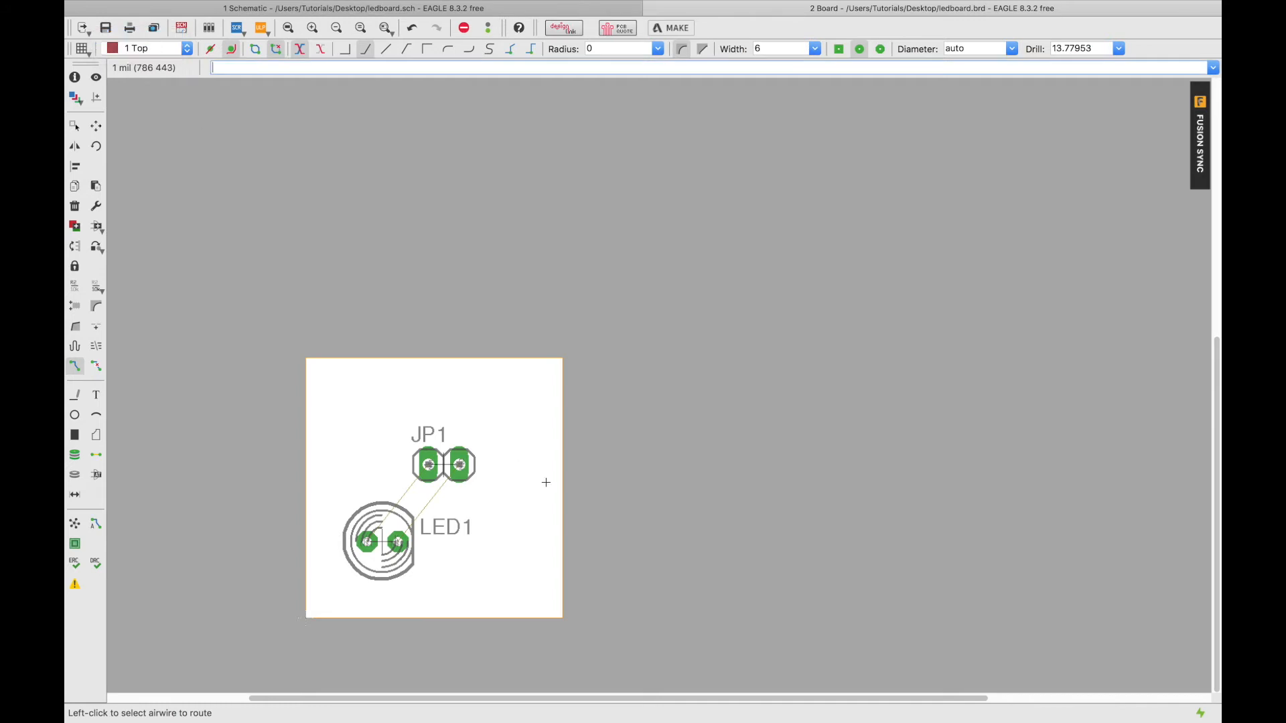
Route traces from JP1's pads to LED1's left and right pads, then save the board.
{"action": "left_click", "coordinate": [430, 464]}
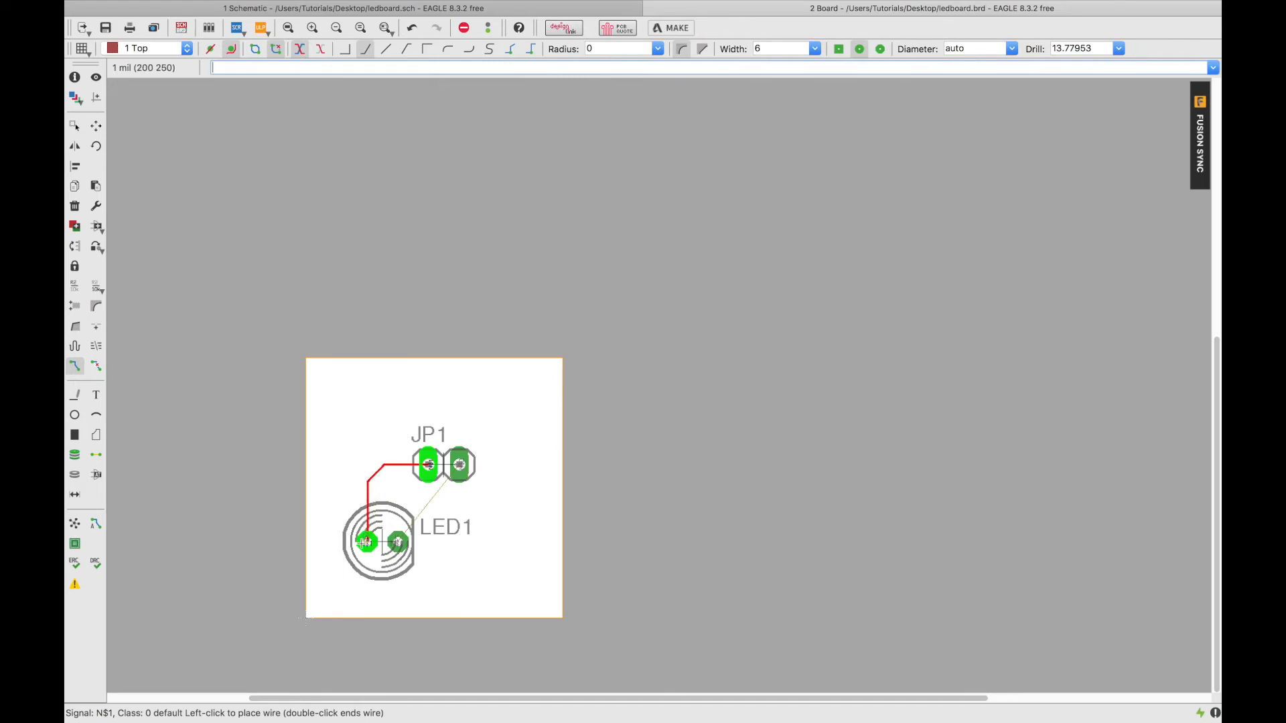
{"action": "left_click", "coordinate": [366, 542]}
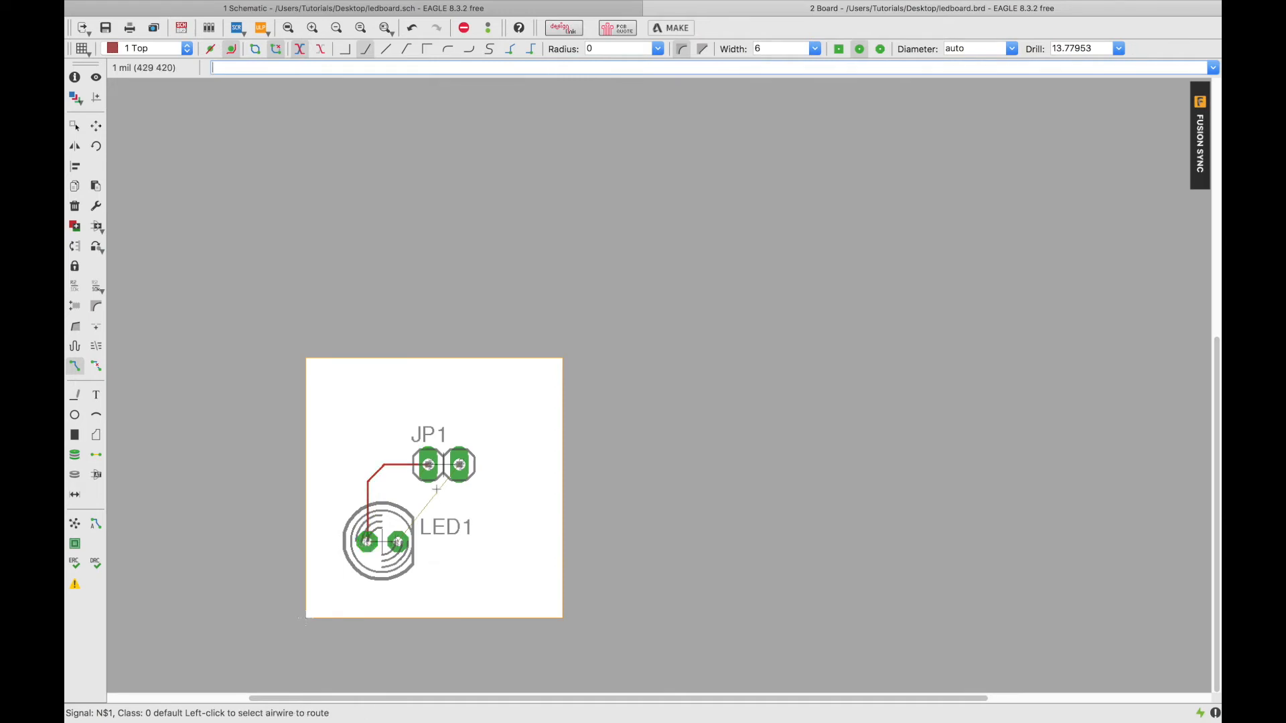
{"action": "key", "text": "Escape"}
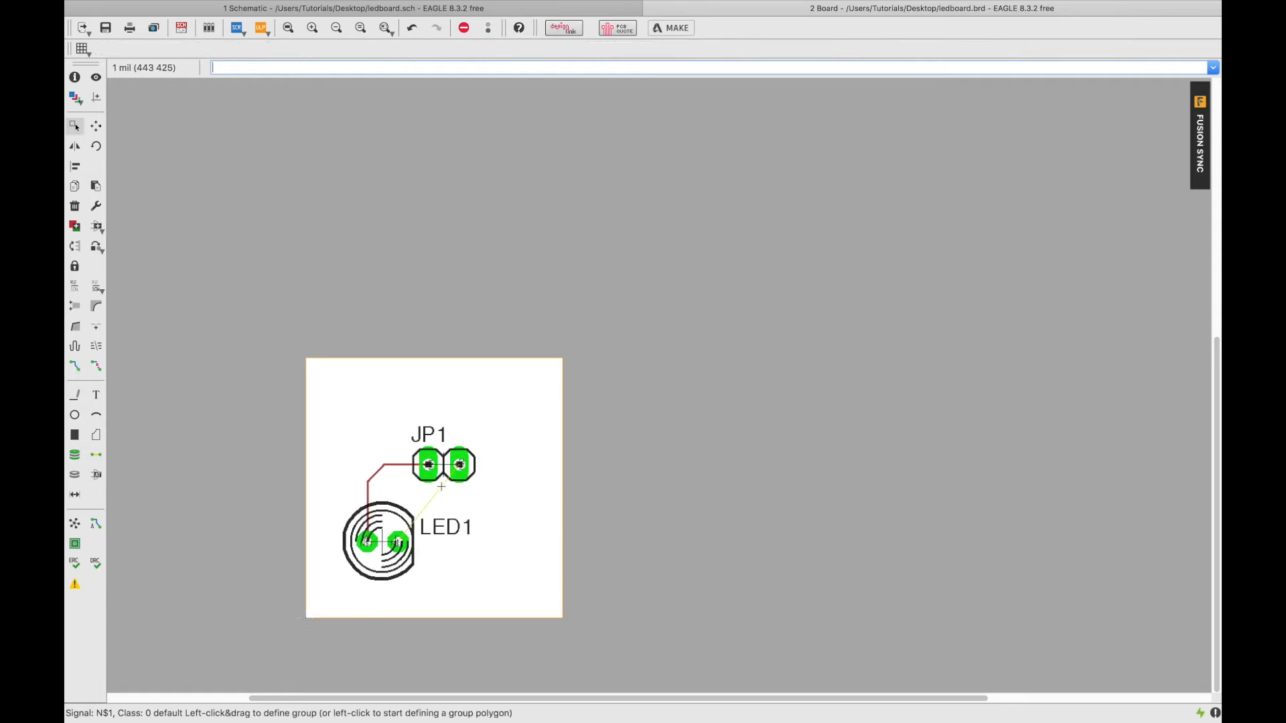
{"action": "left_click", "coordinate": [74, 366]}
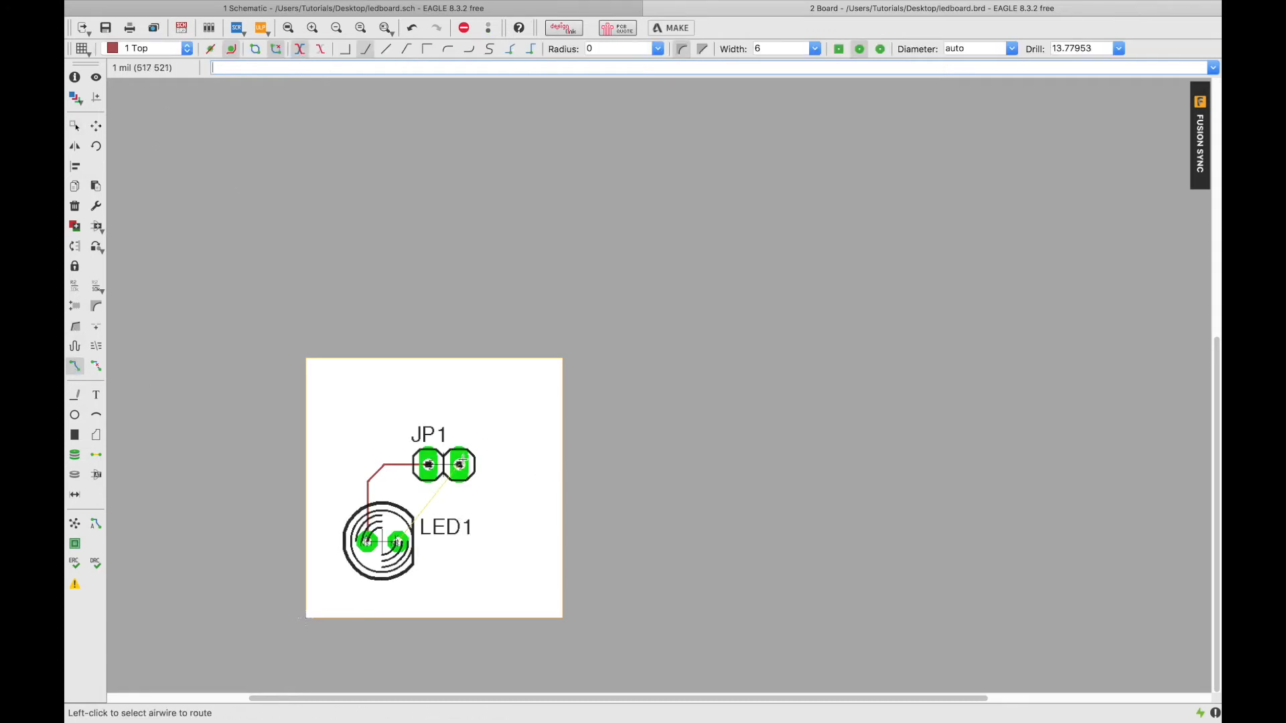
{"action": "left_click", "coordinate": [461, 473]}
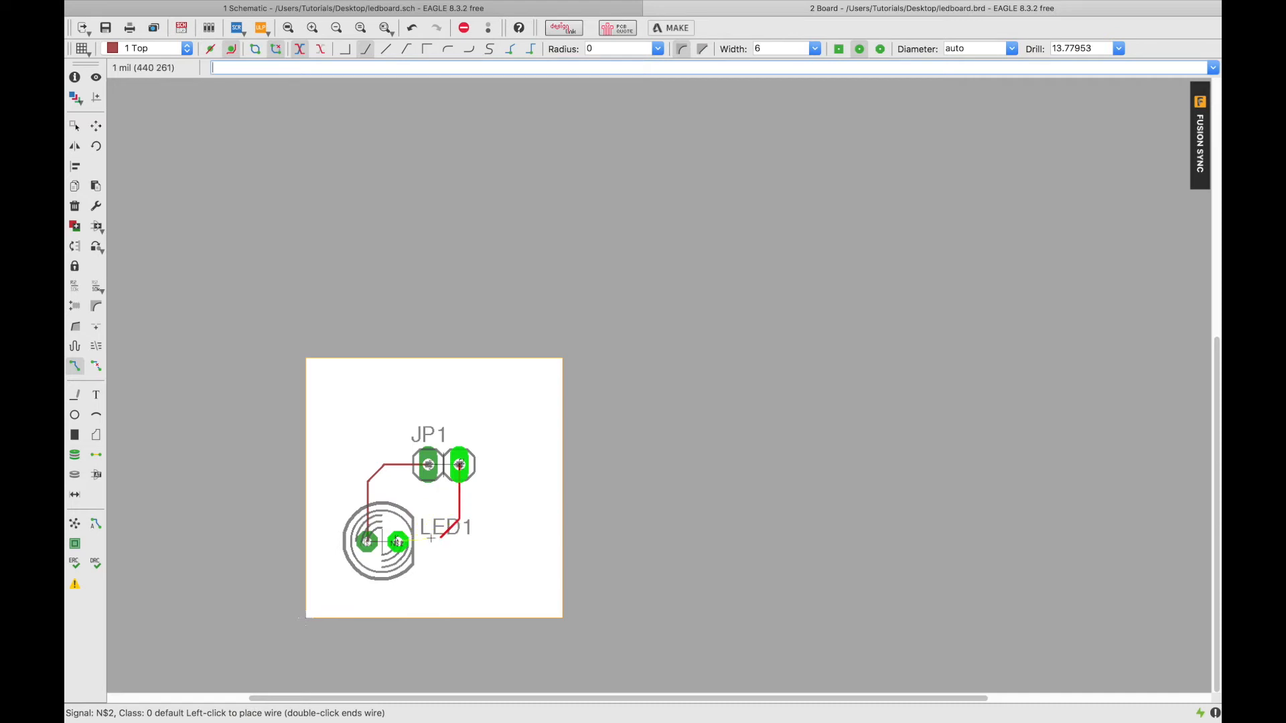
{"action": "left_click", "coordinate": [398, 541]}
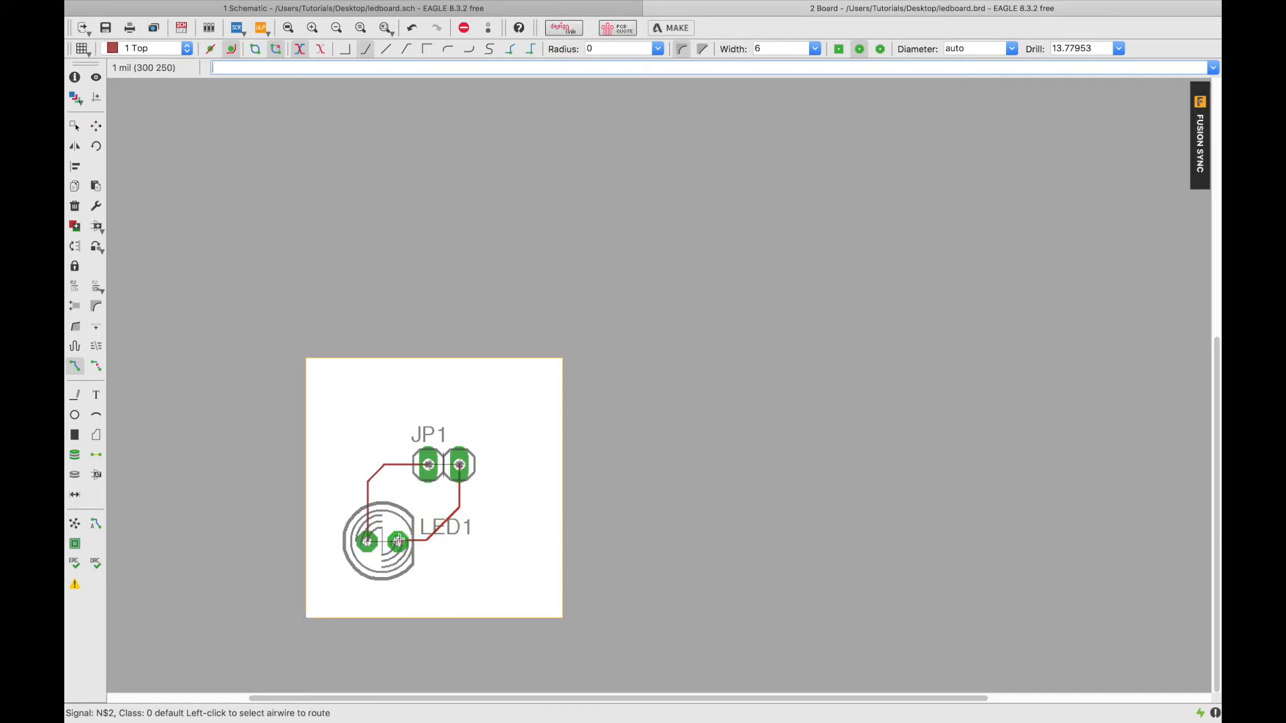
{"action": "key", "text": "super+s"}
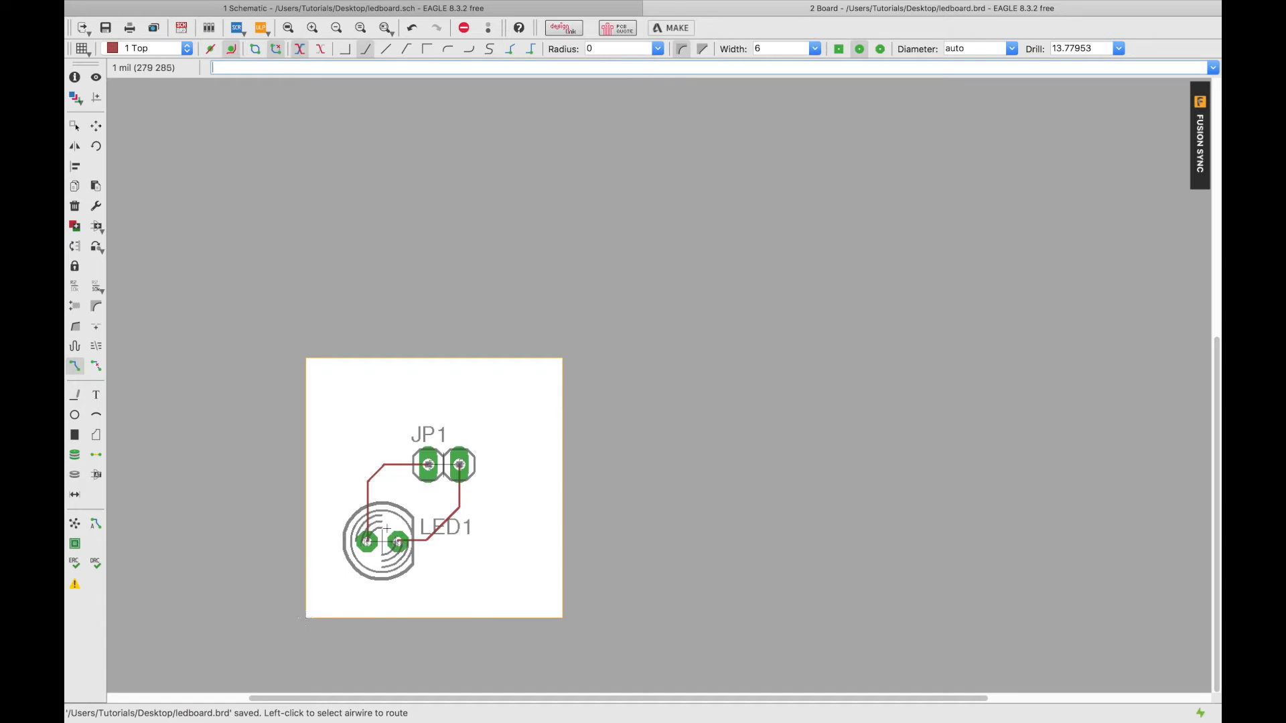
Activate the Polygon tool to start drawing a copper pour.
{"action": "left_click", "coordinate": [97, 435]}
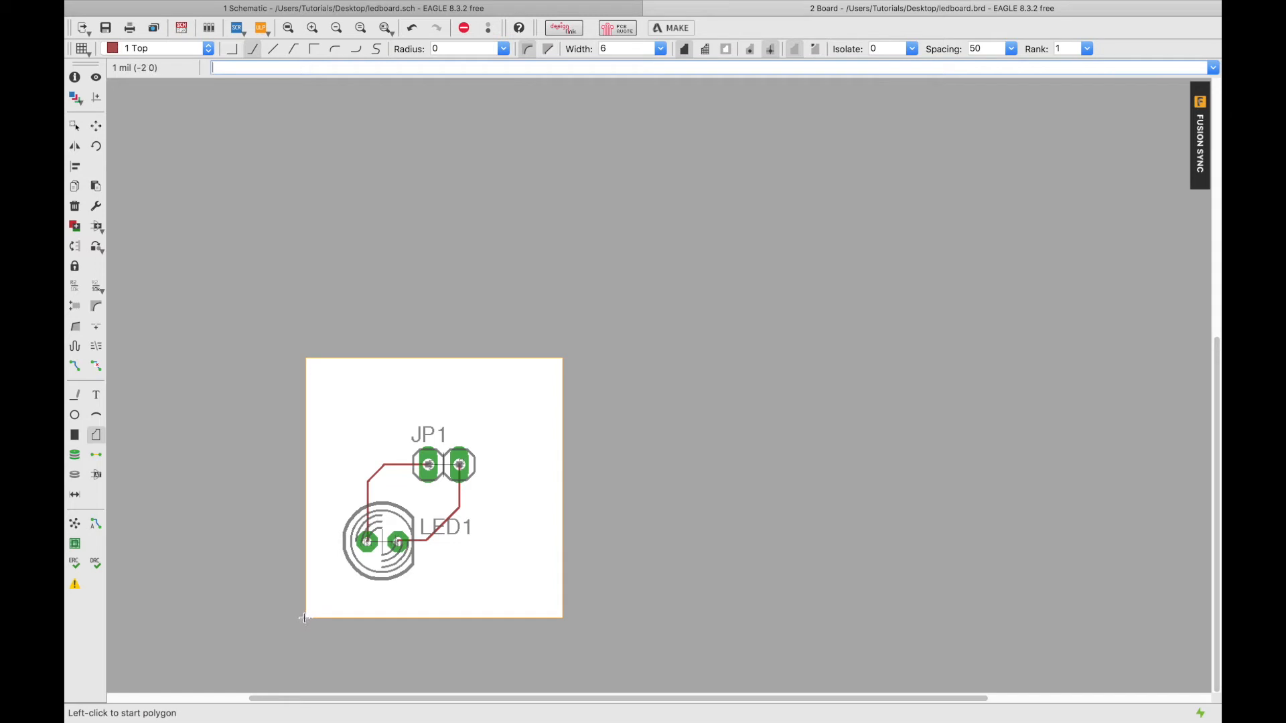
Start the polygon at the lower-left board corner with bend style 0 on layer 1 Top.
{"action": "left_click", "coordinate": [305, 617]}
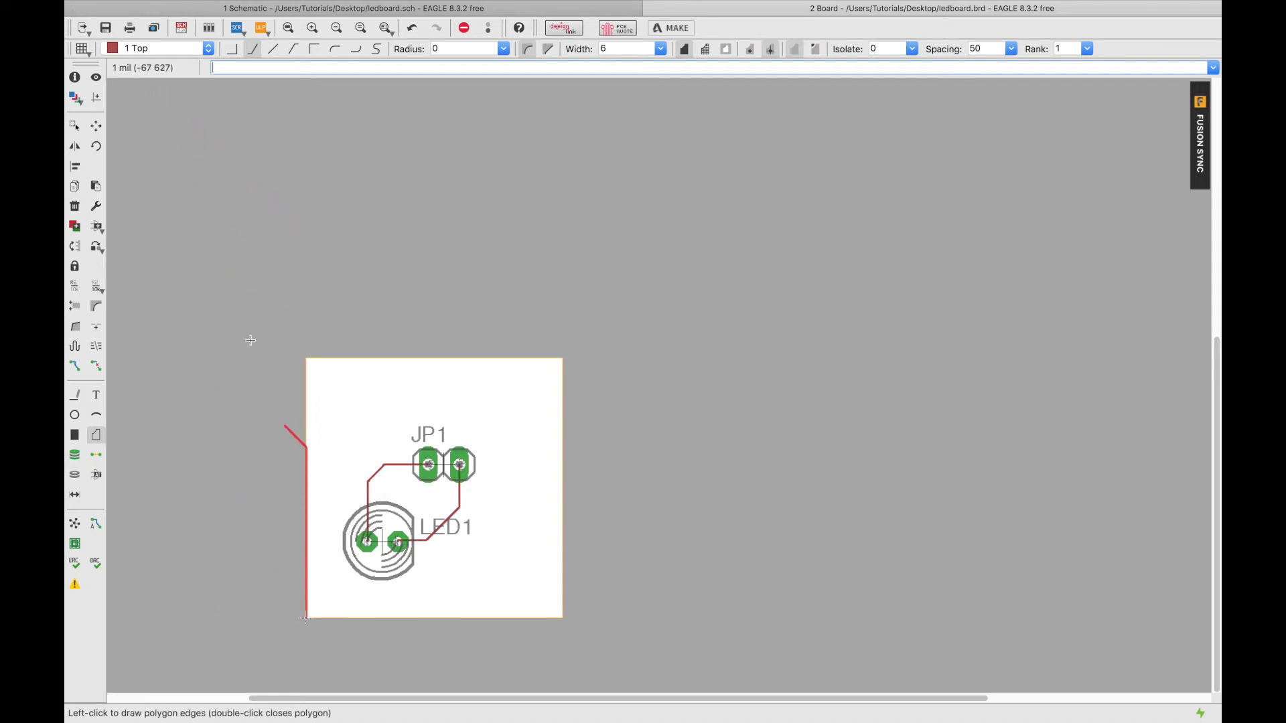
{"action": "left_click", "coordinate": [234, 51]}
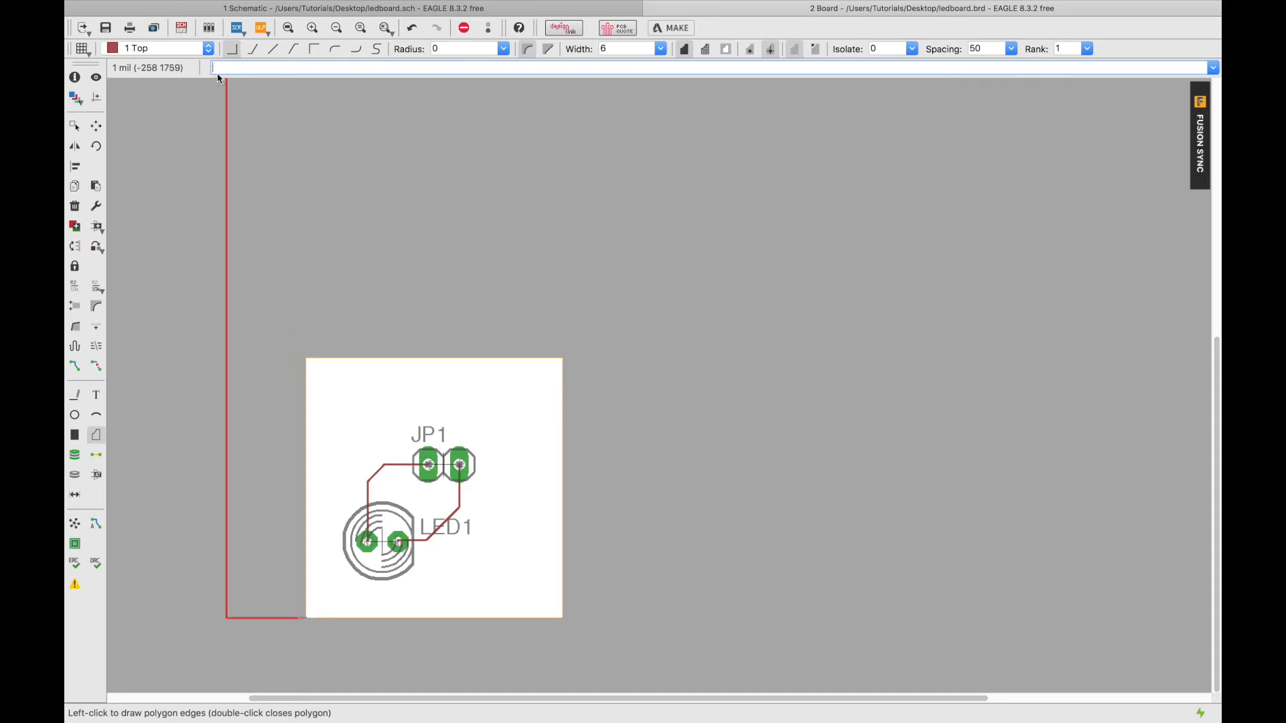
{"action": "left_click", "coordinate": [172, 46]}
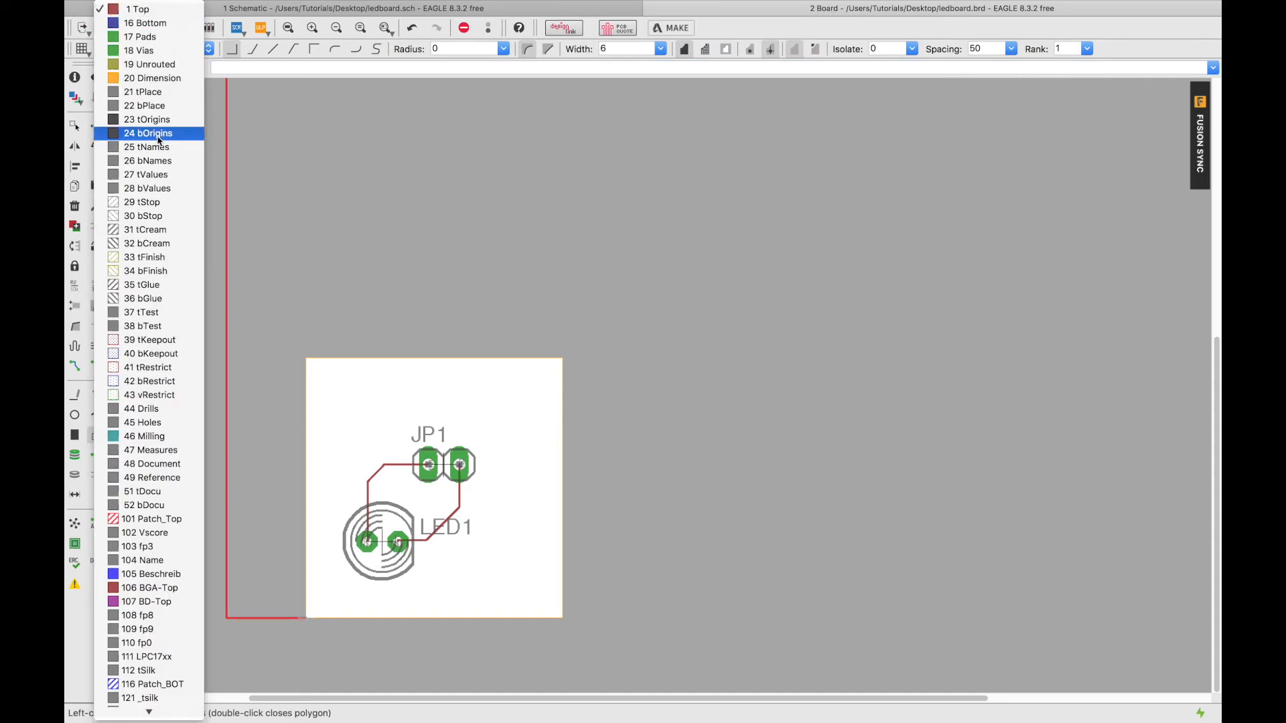
{"action": "left_click", "coordinate": [142, 11]}
Trace the polygon through the top-left, top-right and bottom-right corners, closing at the start corner.
{"action": "scroll", "coordinate": [306, 359], "scroll_direction": "down", "scroll_amount": 2}
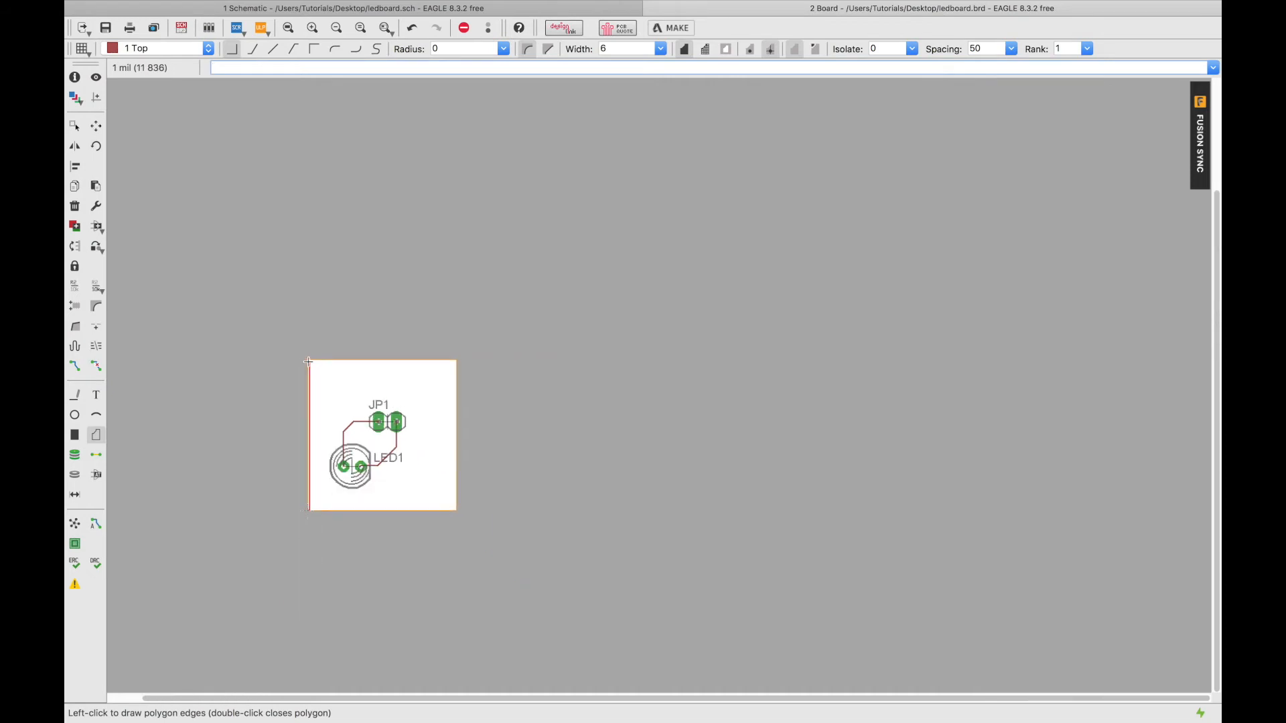
{"action": "scroll", "coordinate": [307, 361], "scroll_direction": "up", "scroll_amount": 5}
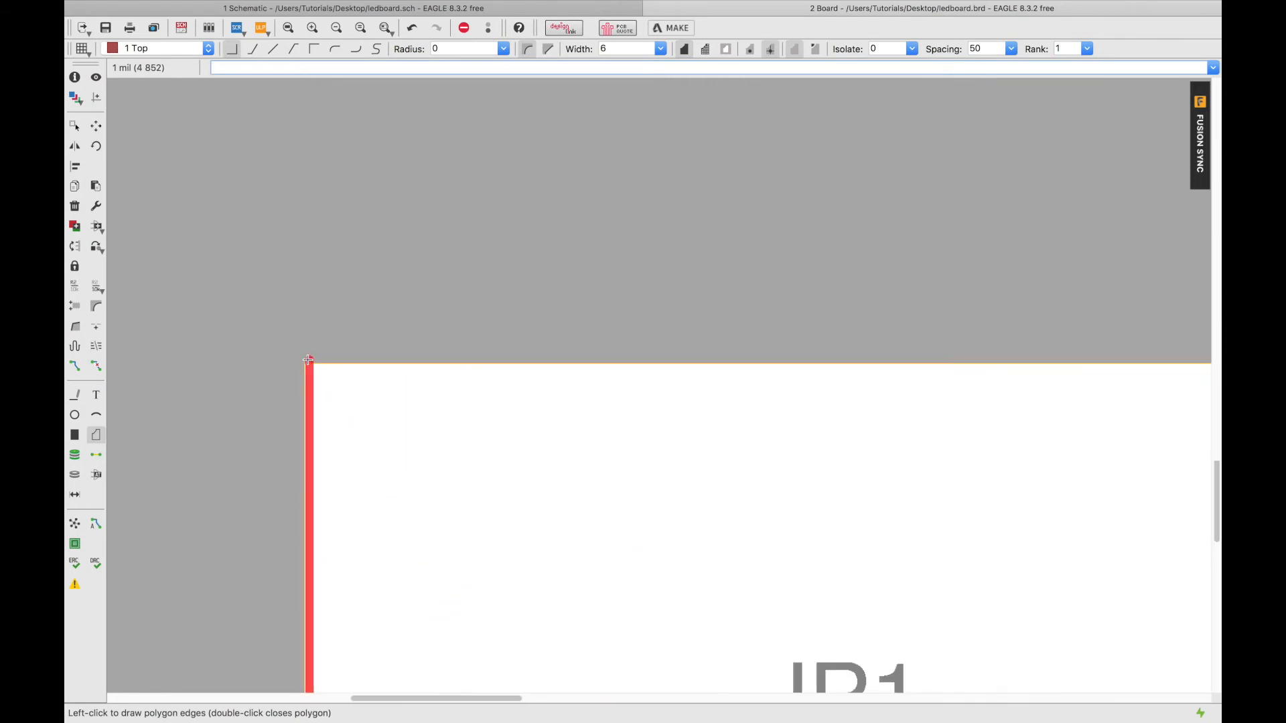
{"action": "scroll", "coordinate": [307, 361], "scroll_direction": "up", "scroll_amount": 2}
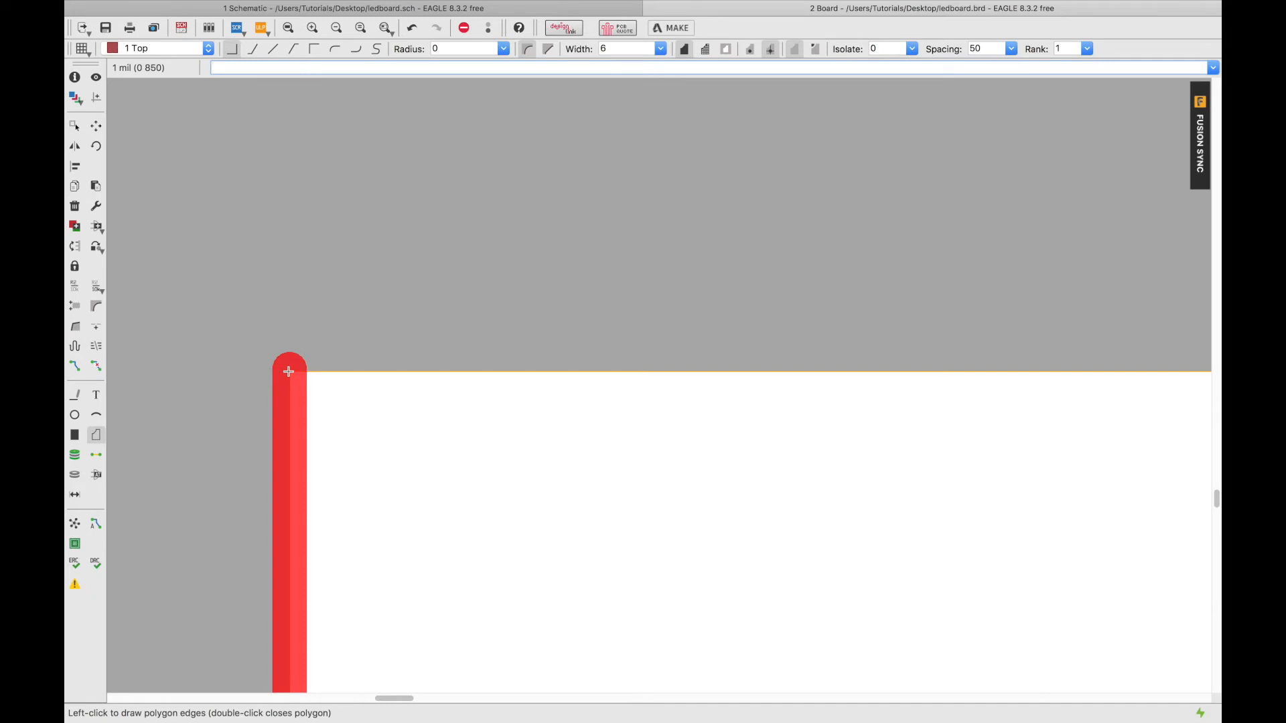
{"action": "left_click", "coordinate": [289, 371]}
{"action": "scroll", "coordinate": [603, 374], "scroll_direction": "up", "scroll_amount": 3}
{"action": "scroll", "coordinate": [602, 376], "scroll_direction": "down", "scroll_amount": 4}
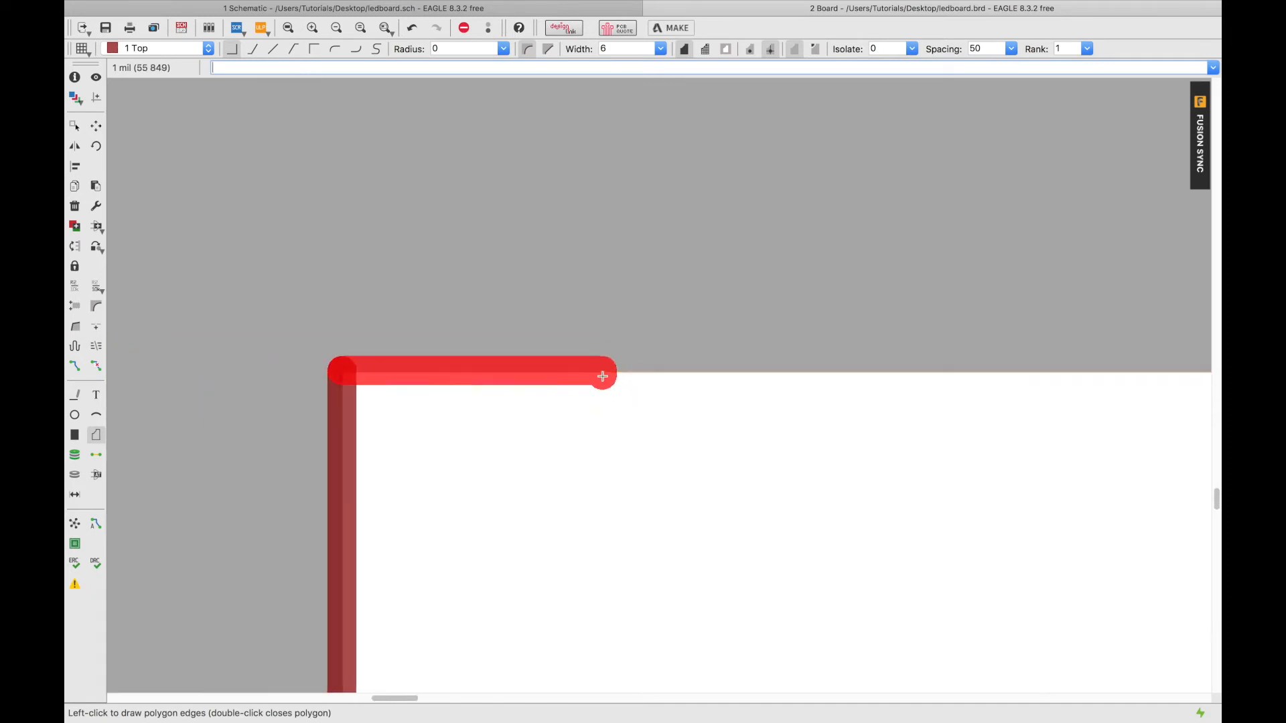
{"action": "scroll", "coordinate": [703, 375], "scroll_direction": "down", "scroll_amount": 5}
{"action": "left_click", "coordinate": [893, 375]}
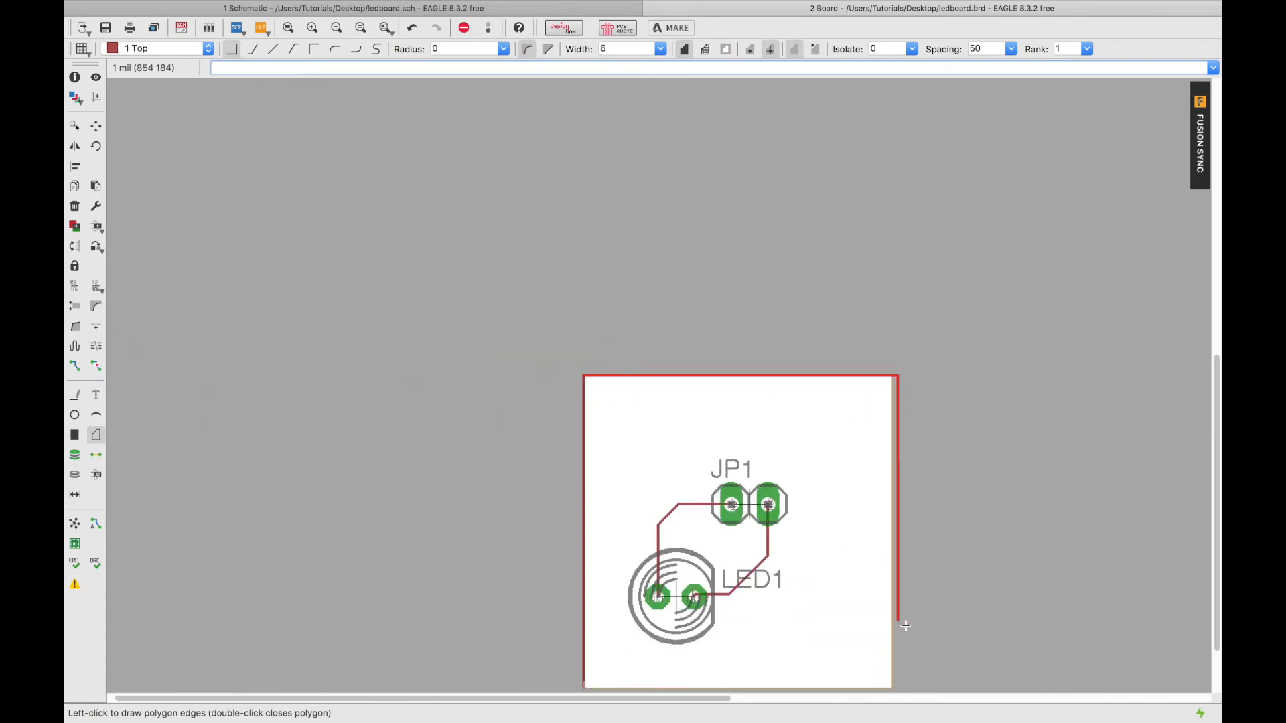
{"action": "scroll", "coordinate": [900, 643], "scroll_direction": "down", "scroll_amount": 1}
{"action": "scroll", "coordinate": [898, 676], "scroll_direction": "up", "scroll_amount": 6}
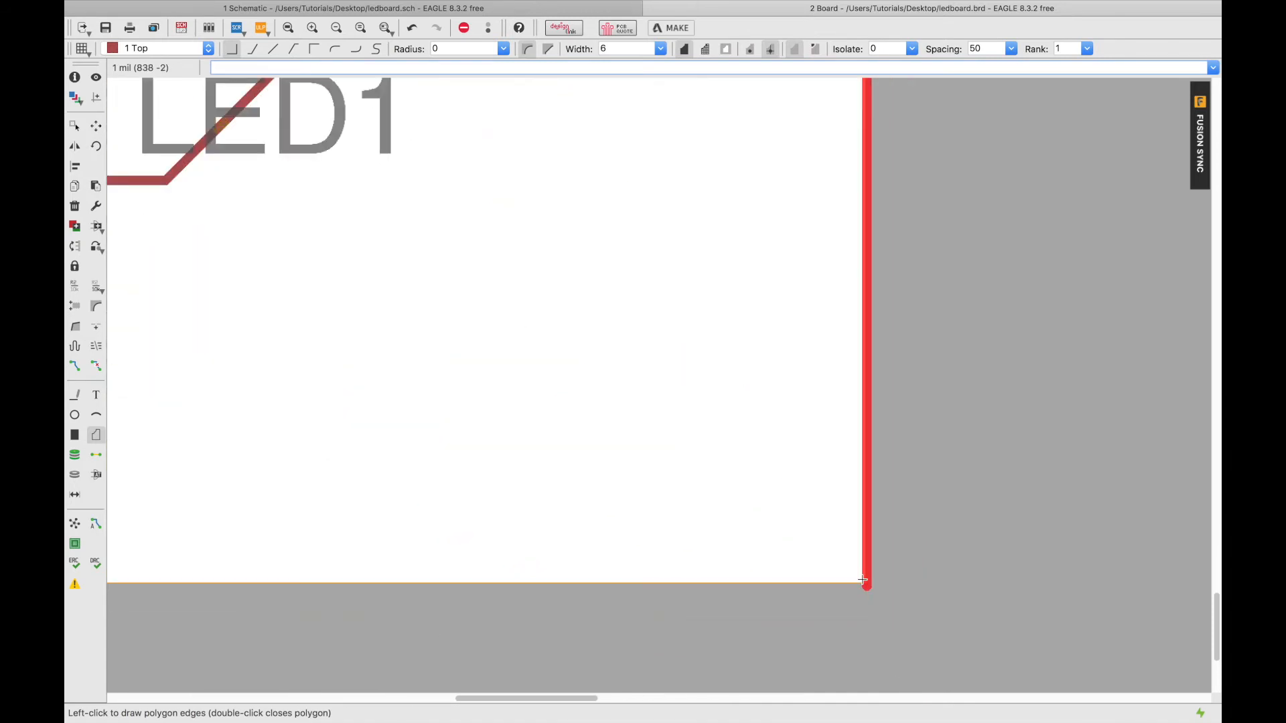
{"action": "scroll", "coordinate": [865, 582], "scroll_direction": "up", "scroll_amount": 2}
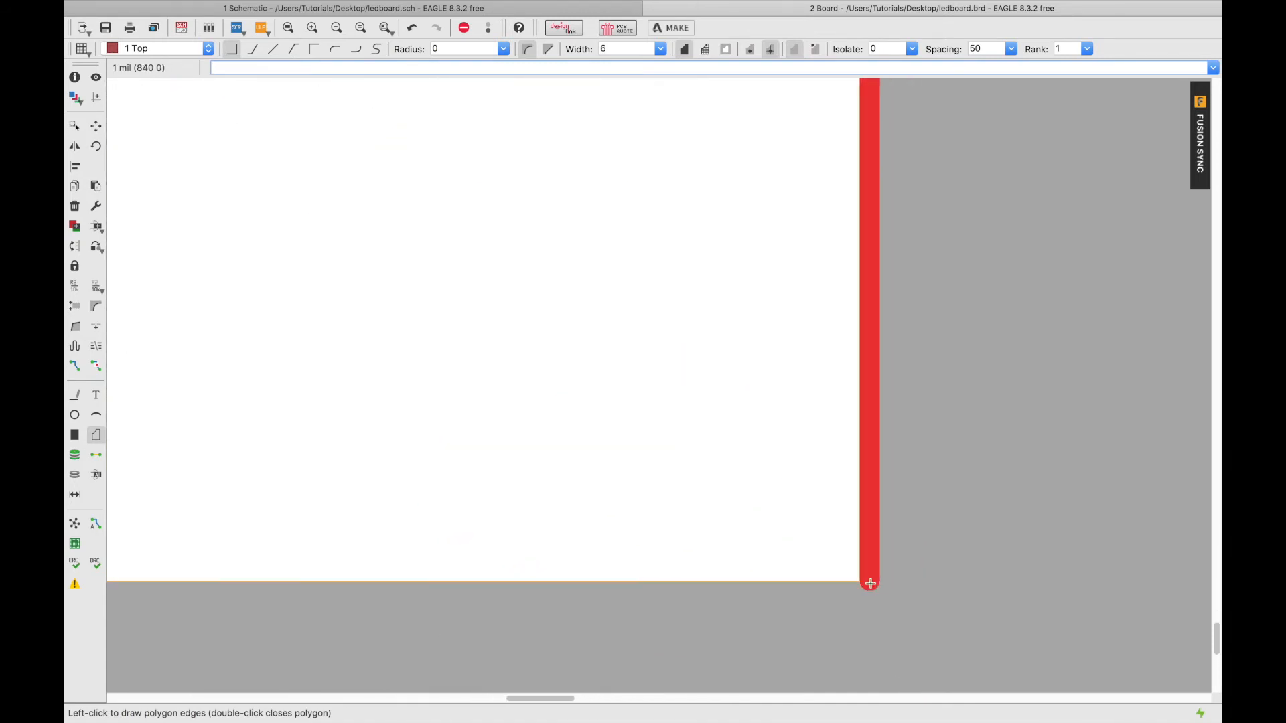
{"action": "scroll", "coordinate": [870, 584], "scroll_direction": "up", "scroll_amount": 4}
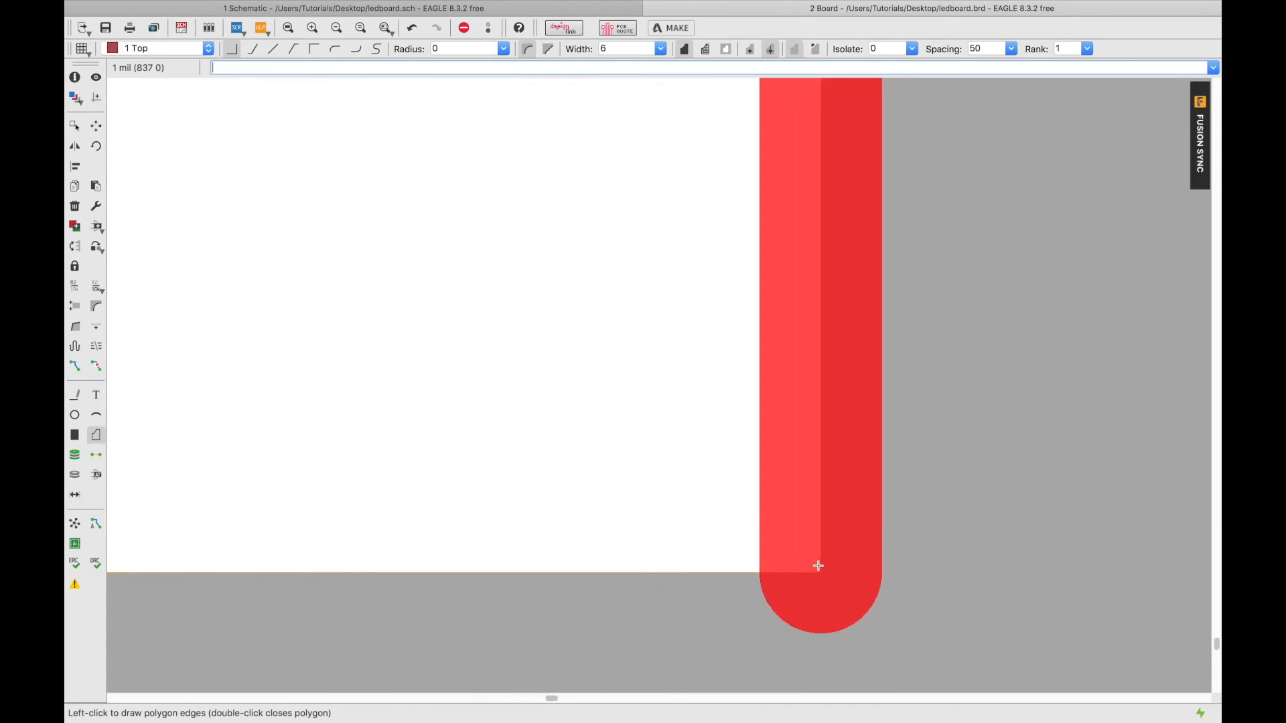
{"action": "scroll", "coordinate": [818, 566], "scroll_direction": "down", "scroll_amount": 5}
{"action": "left_click", "coordinate": [818, 566]}
{"action": "scroll", "coordinate": [818, 566], "scroll_direction": "down", "scroll_amount": 5}
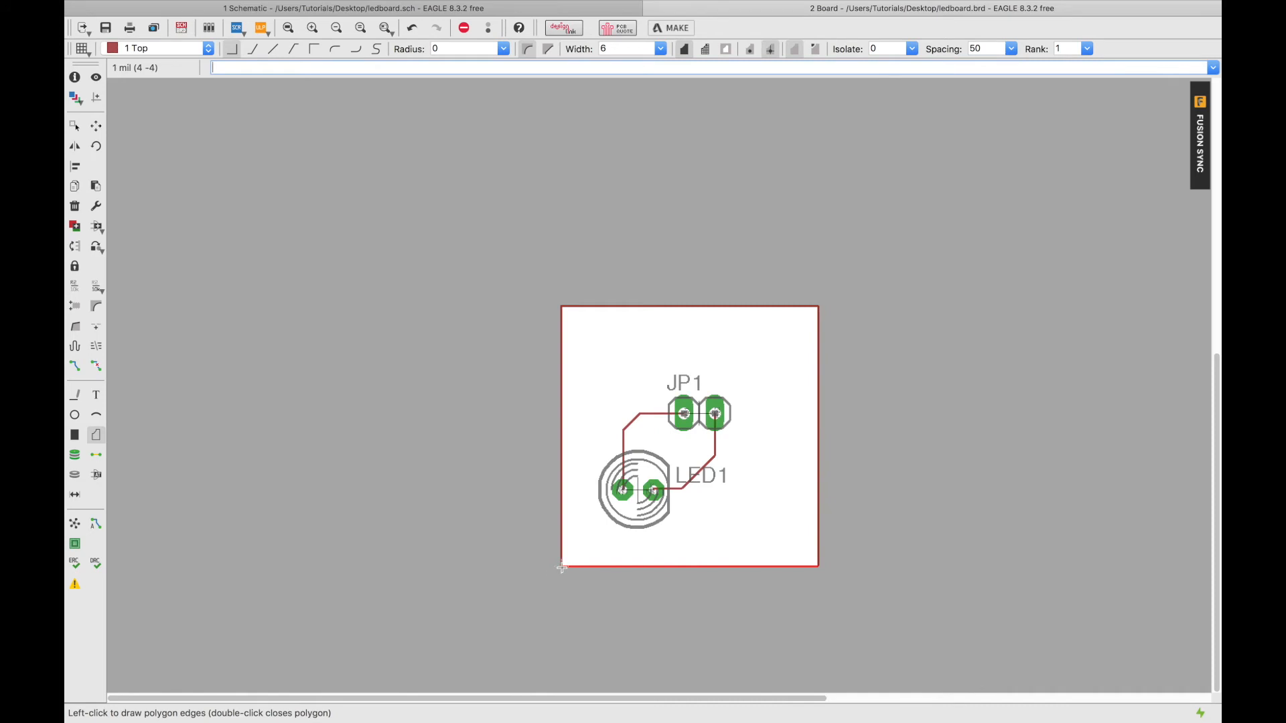
{"action": "scroll", "coordinate": [562, 567], "scroll_direction": "up", "scroll_amount": 5}
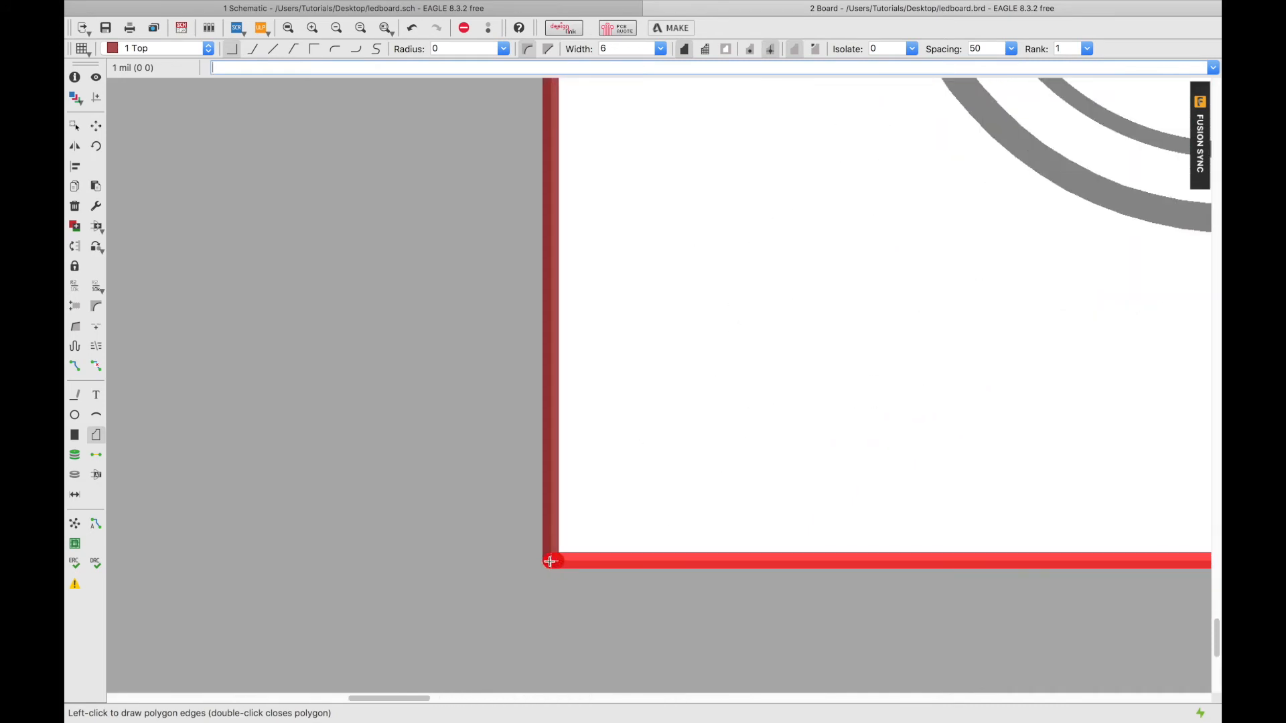
{"action": "left_click", "coordinate": [551, 563]}
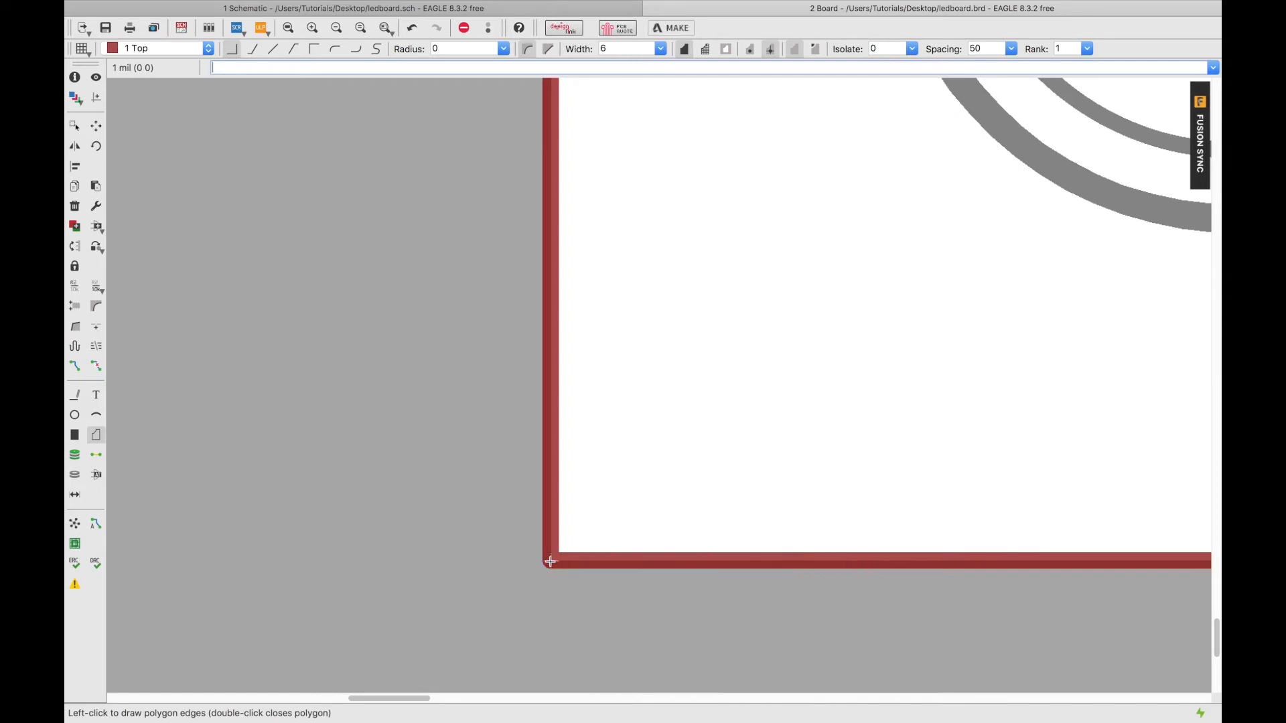
{"action": "left_click", "coordinate": [551, 561]}
Save ledboard.brd with the closed Top-layer polygon.
{"action": "scroll", "coordinate": [673, 588], "scroll_direction": "up", "scroll_amount": 1}
{"action": "scroll", "coordinate": [672, 588], "scroll_direction": "down", "scroll_amount": 10}
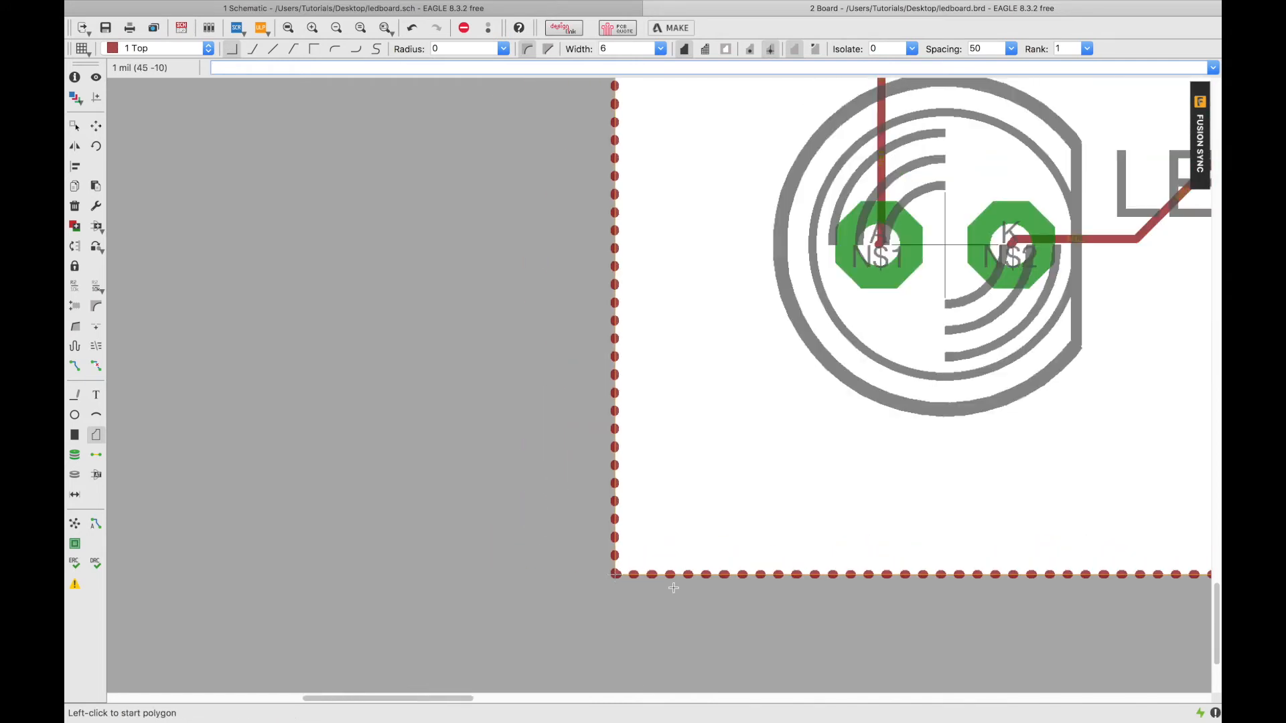
{"action": "key", "text": "super+s"}
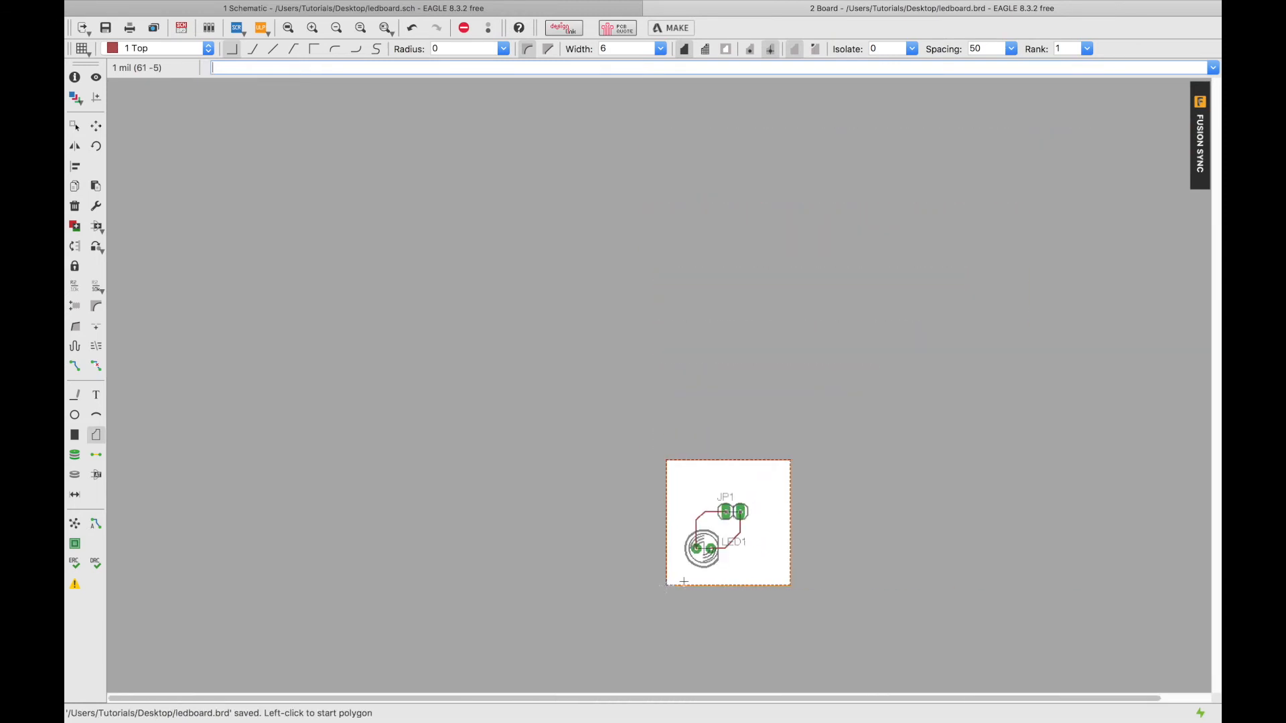
{"action": "scroll", "coordinate": [755, 535], "scroll_direction": "up", "scroll_amount": 5}
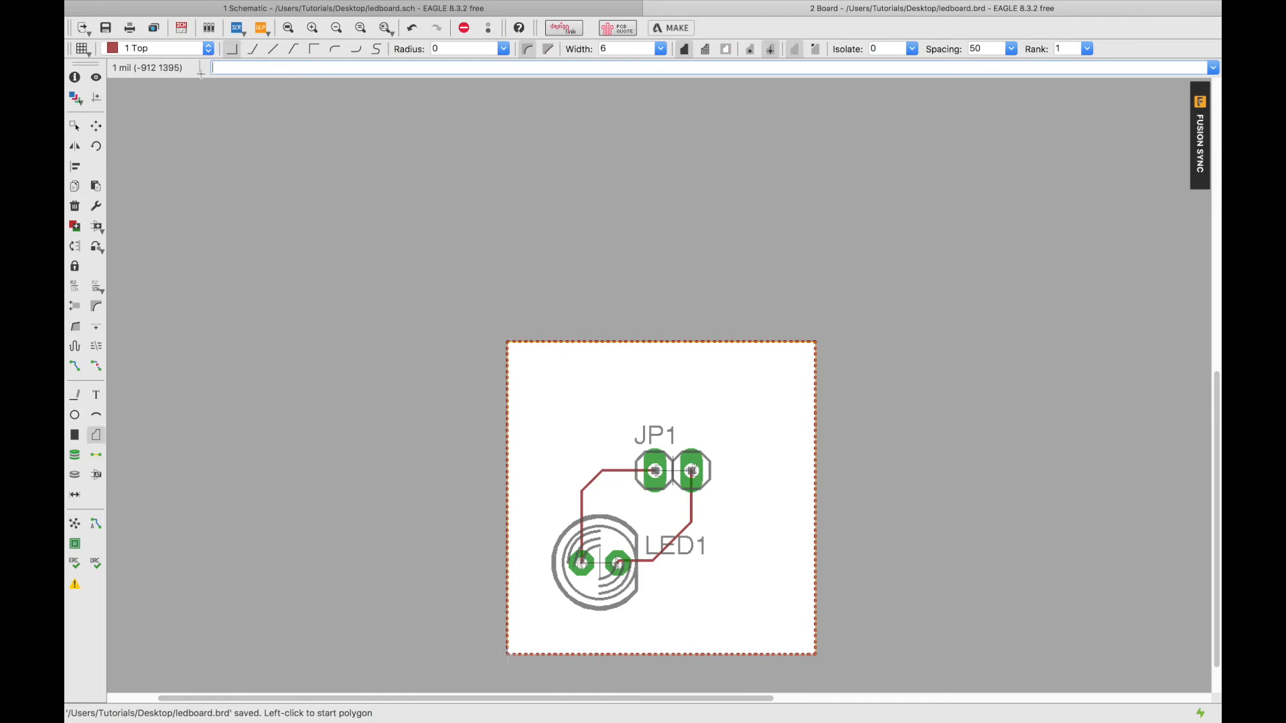
{"action": "left_click", "coordinate": [157, 49]}
Start a second polygon at the board corner on layer 16 Bottom.
{"action": "left_click", "coordinate": [140, 26]}
{"action": "scroll", "coordinate": [507, 656], "scroll_direction": "up", "scroll_amount": 8}
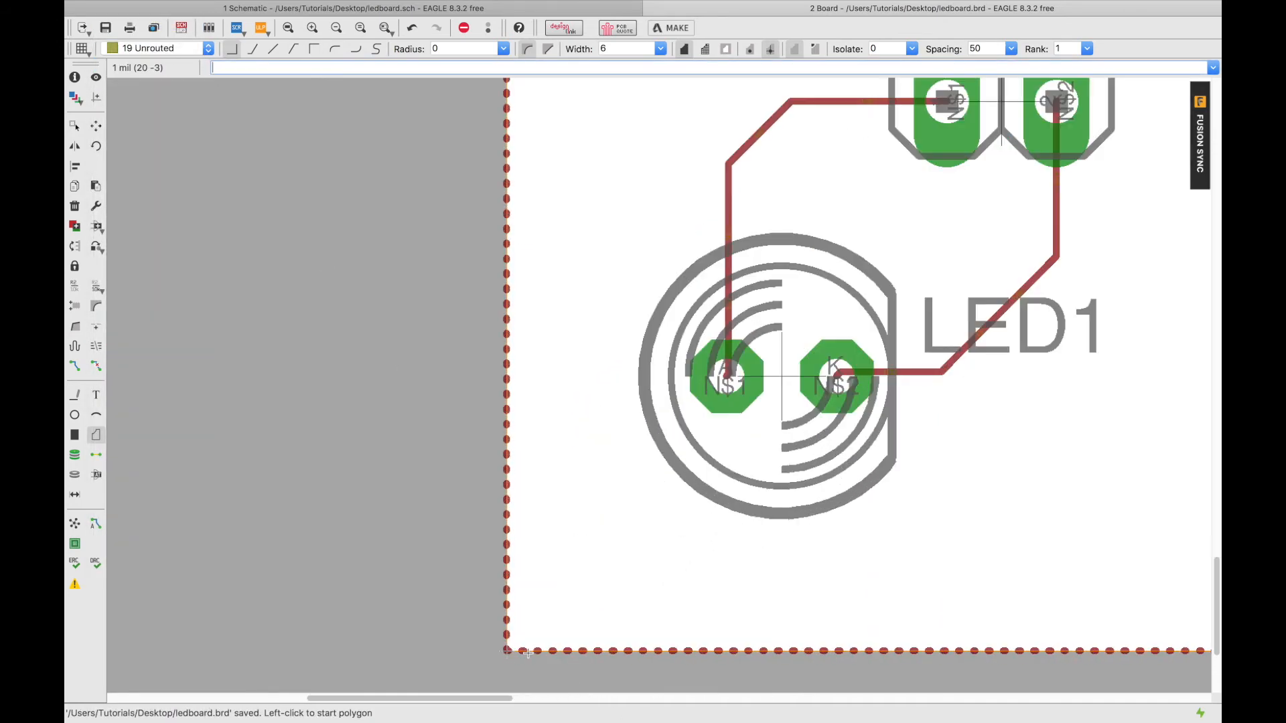
{"action": "left_click", "coordinate": [491, 649]}
{"action": "scroll", "coordinate": [492, 643], "scroll_direction": "down", "scroll_amount": 8}
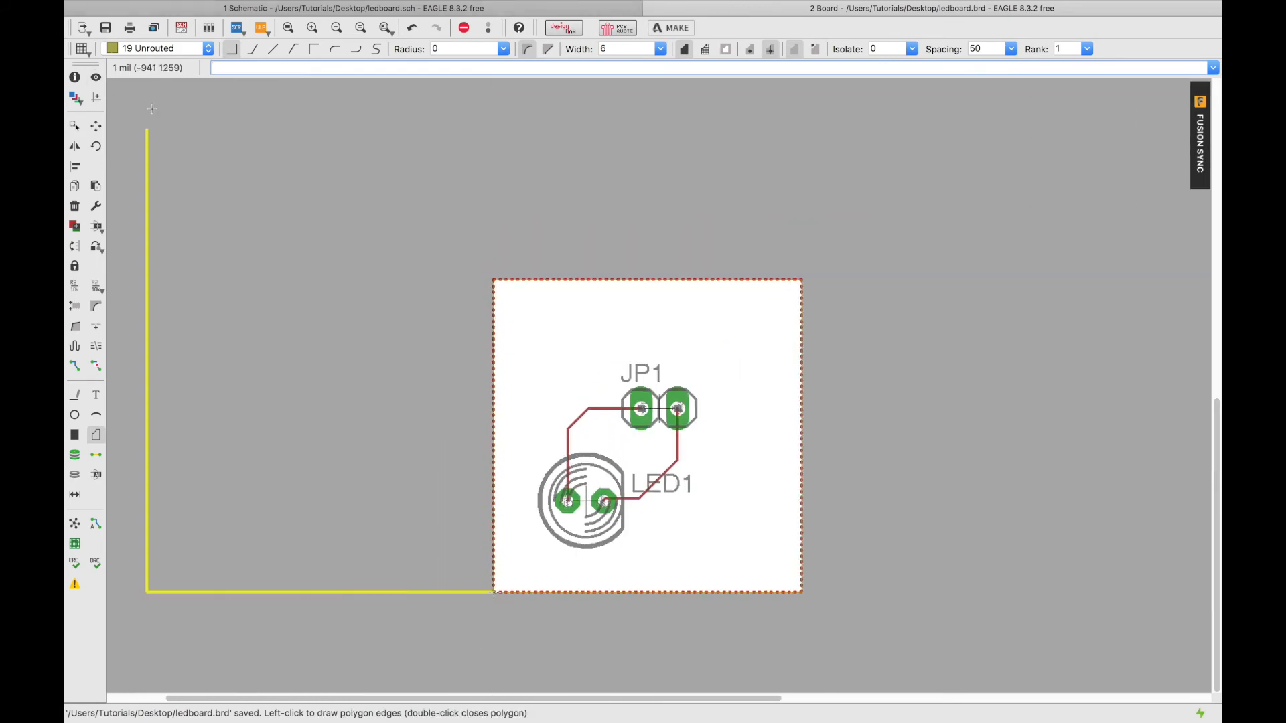
{"action": "left_click", "coordinate": [154, 50]}
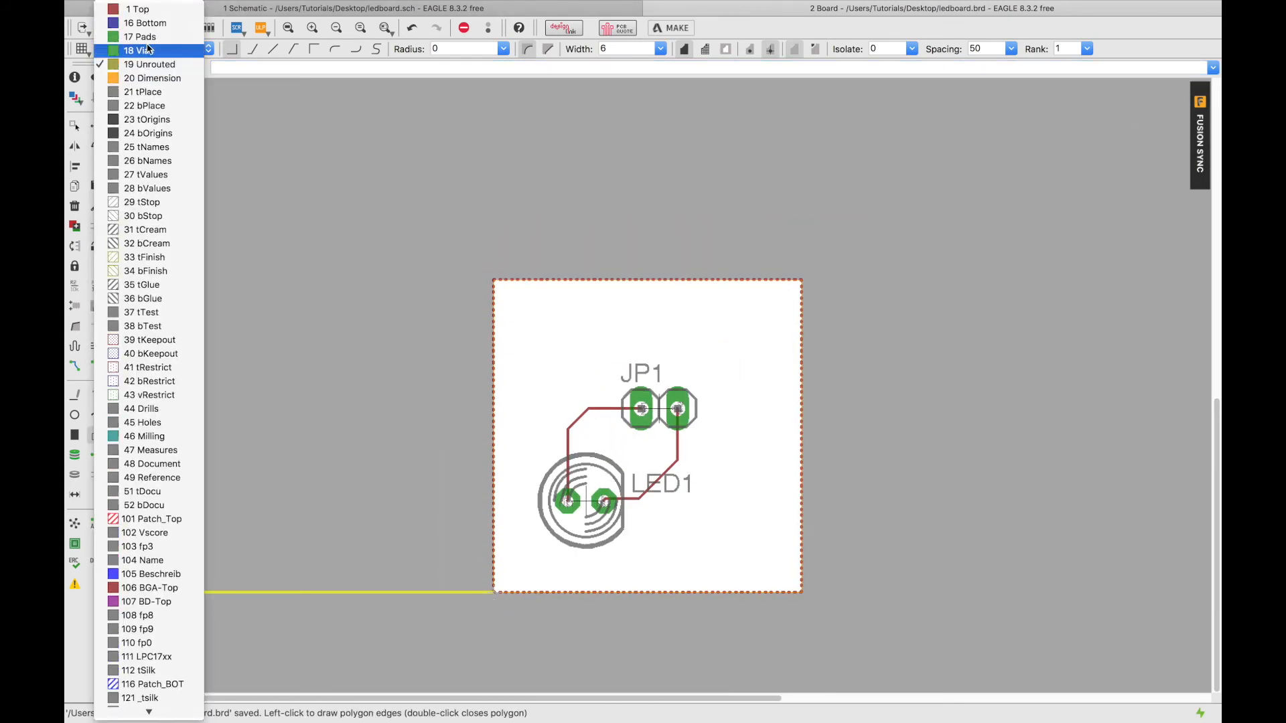
{"action": "left_click", "coordinate": [140, 19]}
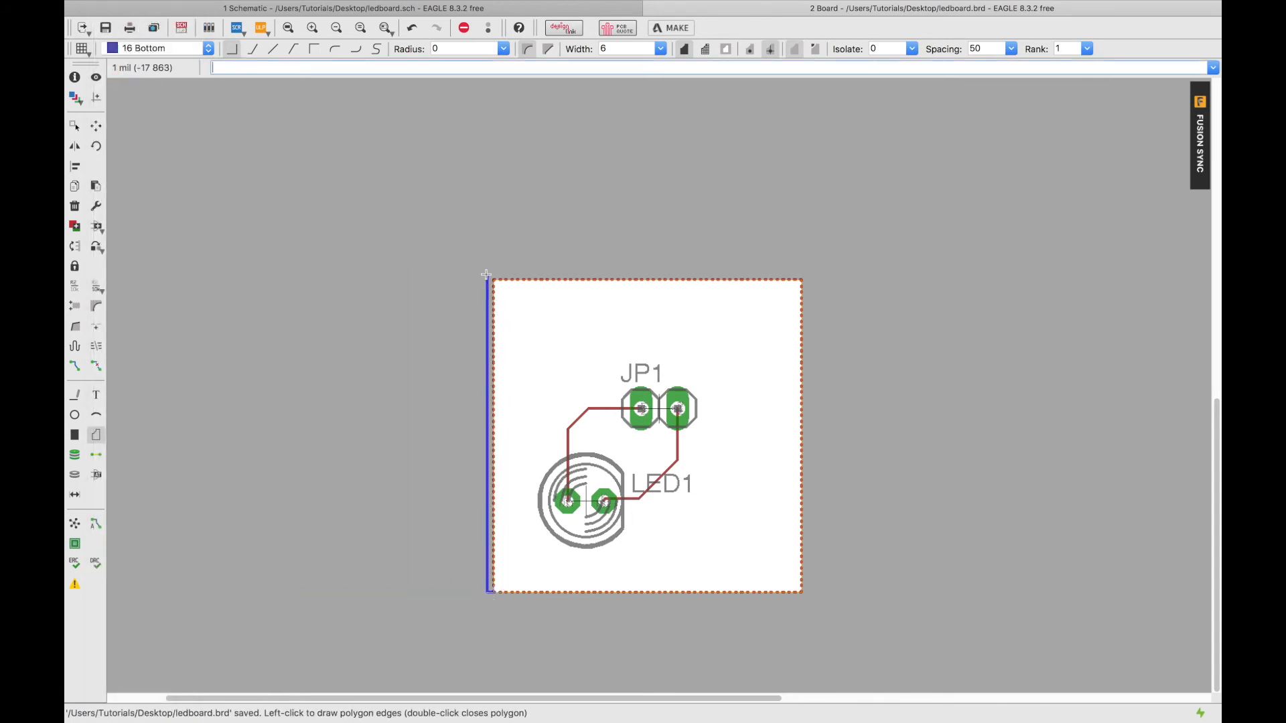
Trace the Bottom polygon around the board edge and close it at the bottom-left corner.
{"action": "scroll", "coordinate": [493, 279], "scroll_direction": "up", "scroll_amount": 10}
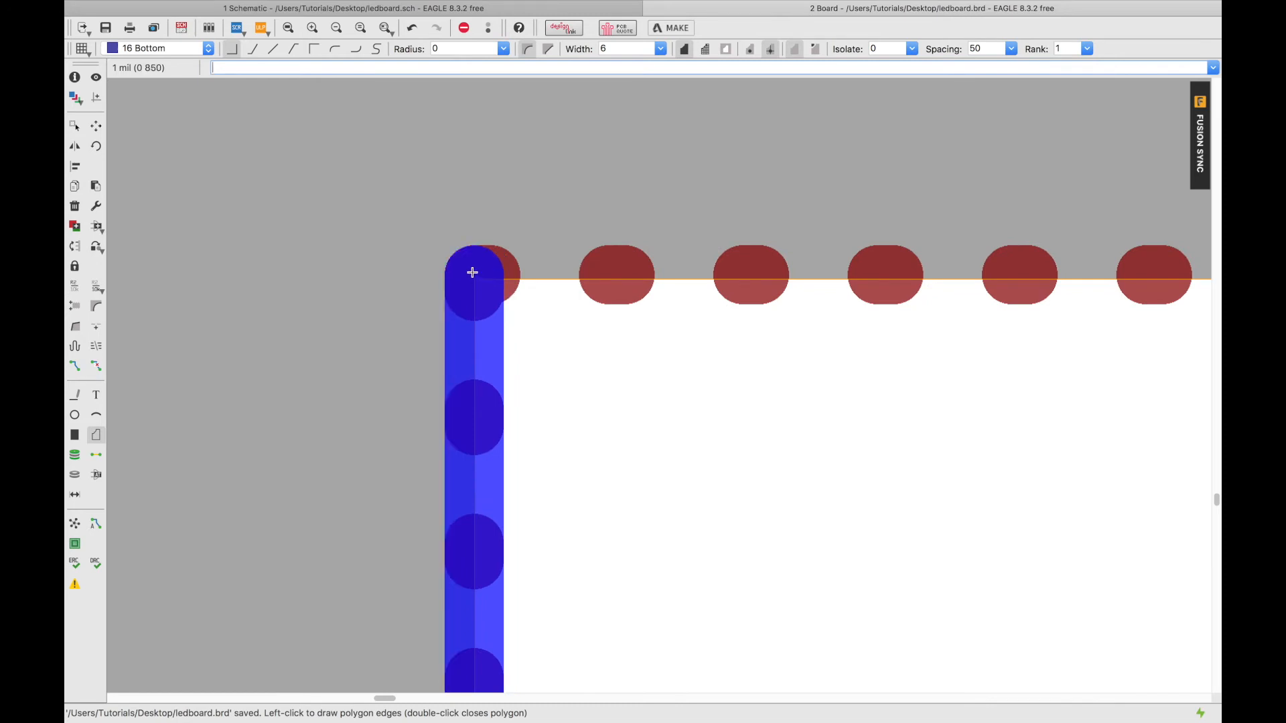
{"action": "left_click", "coordinate": [472, 273]}
{"action": "scroll", "coordinate": [597, 273], "scroll_direction": "up", "scroll_amount": 5}
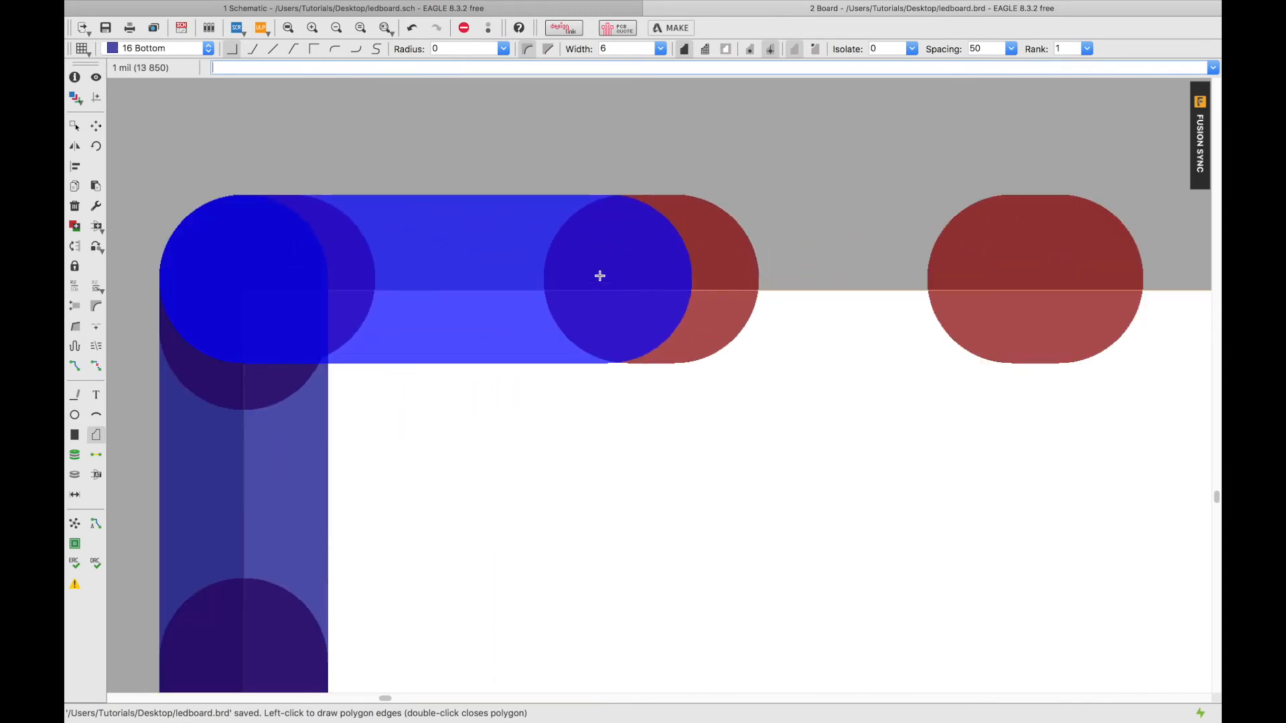
{"action": "scroll", "coordinate": [600, 274], "scroll_direction": "down", "scroll_amount": 3}
{"action": "scroll", "coordinate": [599, 275], "scroll_direction": "down", "scroll_amount": 8}
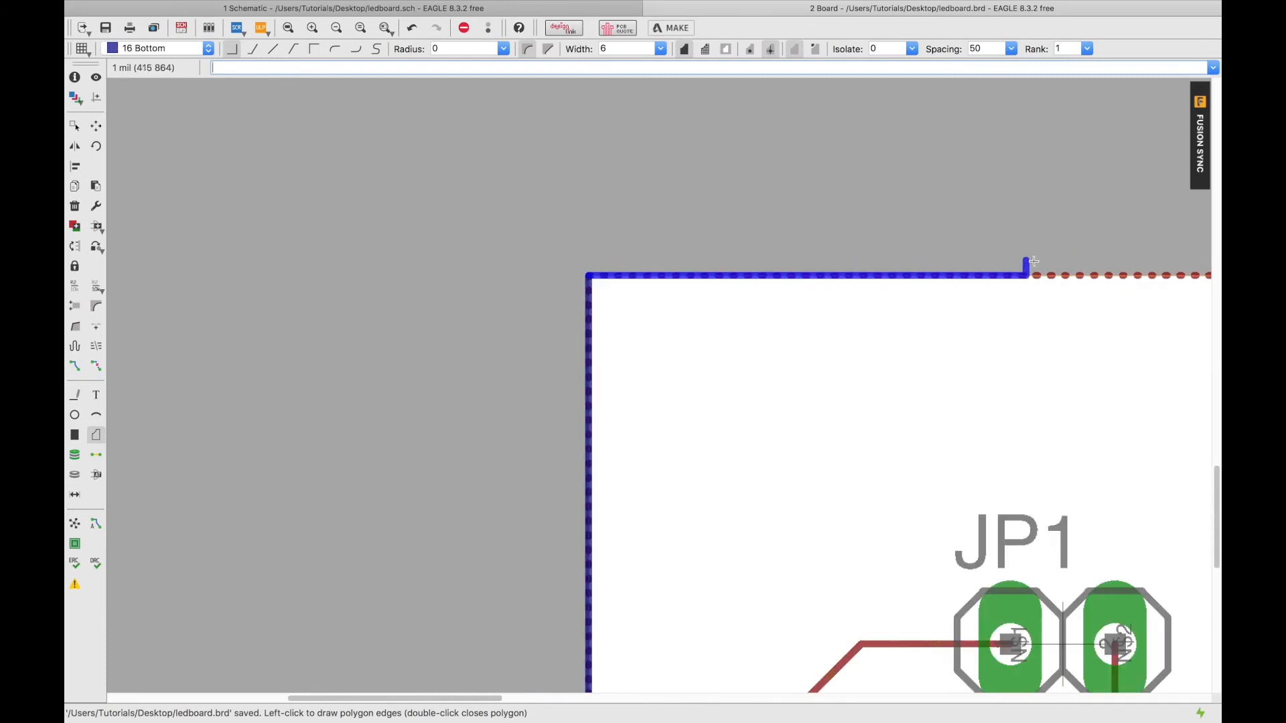
{"action": "scroll", "coordinate": [1036, 263], "scroll_direction": "down", "scroll_amount": 2}
{"action": "scroll", "coordinate": [1196, 270], "scroll_direction": "up", "scroll_amount": 8}
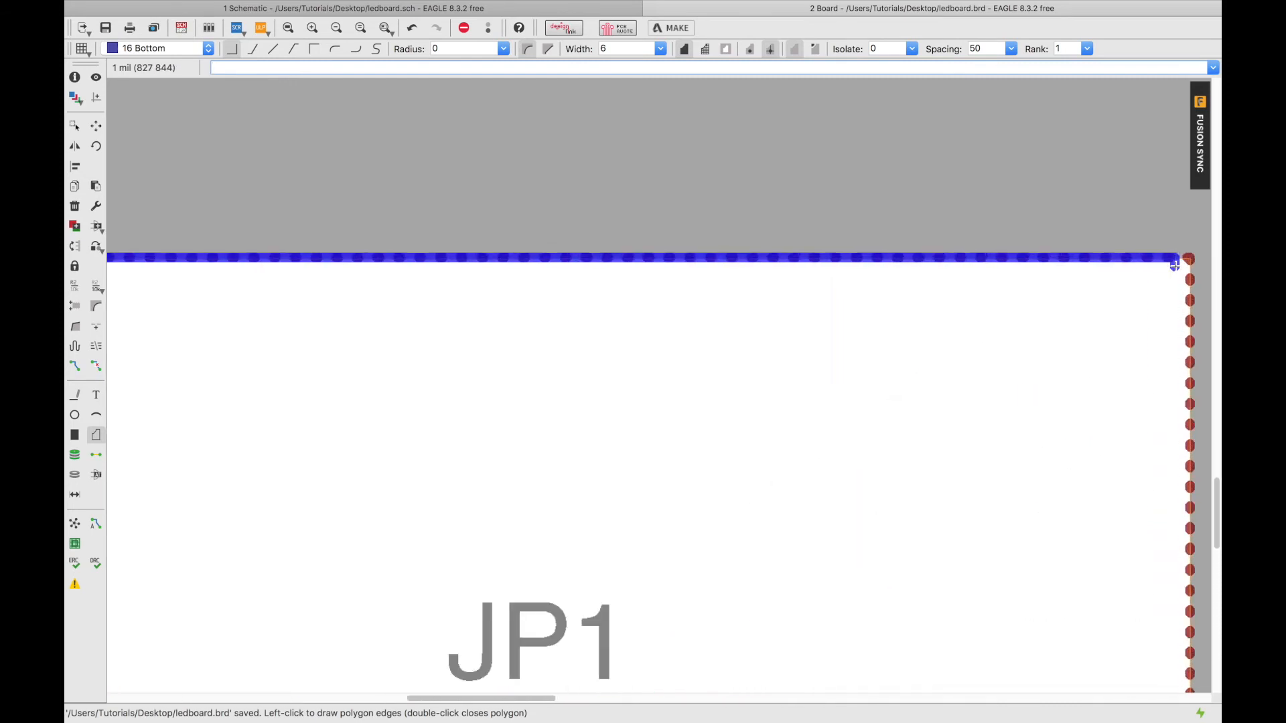
{"action": "scroll", "coordinate": [1198, 276], "scroll_direction": "down", "scroll_amount": 6}
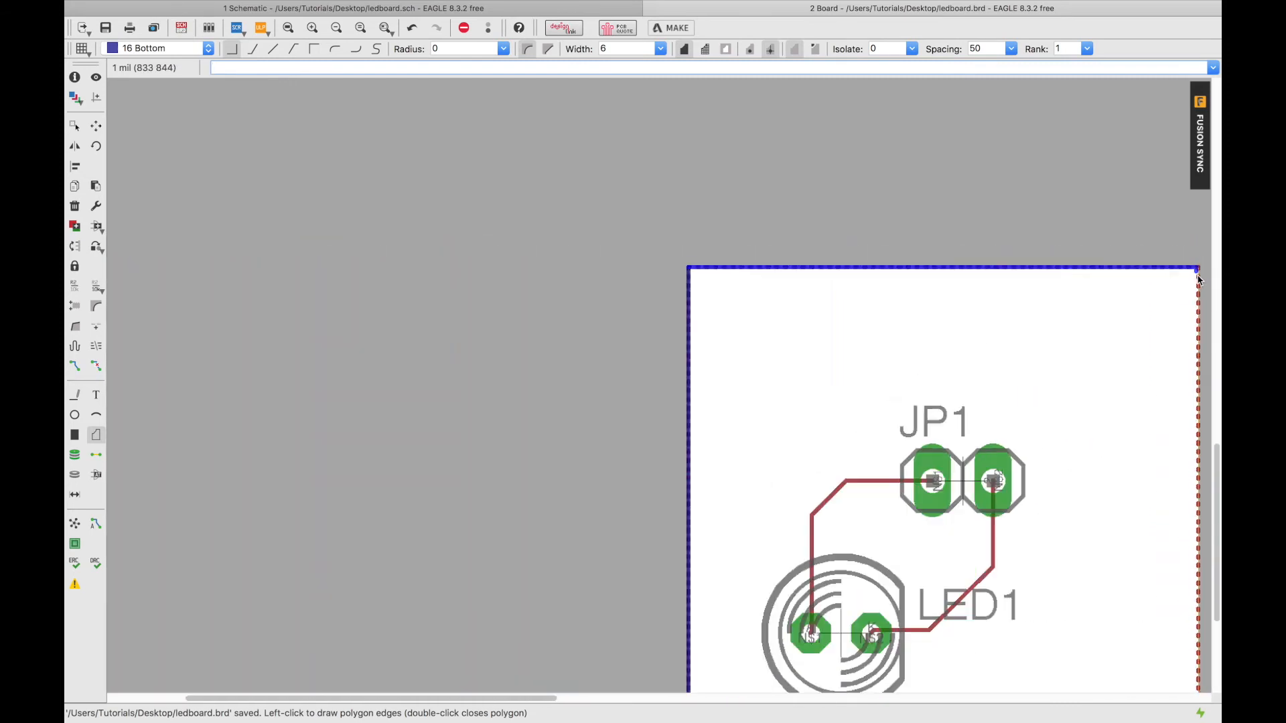
{"action": "scroll", "coordinate": [1197, 513], "scroll_direction": "up", "scroll_amount": 2}
{"action": "scroll", "coordinate": [1209, 546], "scroll_direction": "up", "scroll_amount": 4}
{"action": "scroll", "coordinate": [1202, 548], "scroll_direction": "down", "scroll_amount": 10}
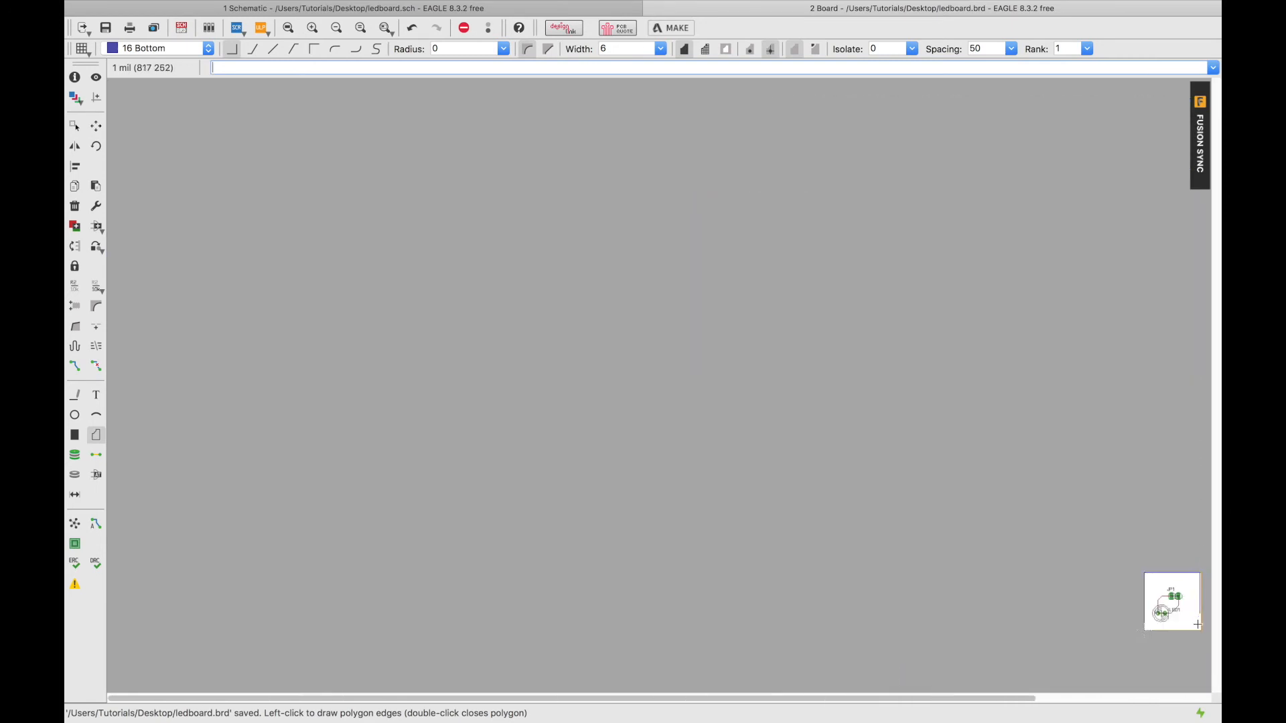
{"action": "scroll", "coordinate": [1202, 569], "scroll_direction": "up", "scroll_amount": 6}
{"action": "scroll", "coordinate": [1201, 587], "scroll_direction": "up", "scroll_amount": 8}
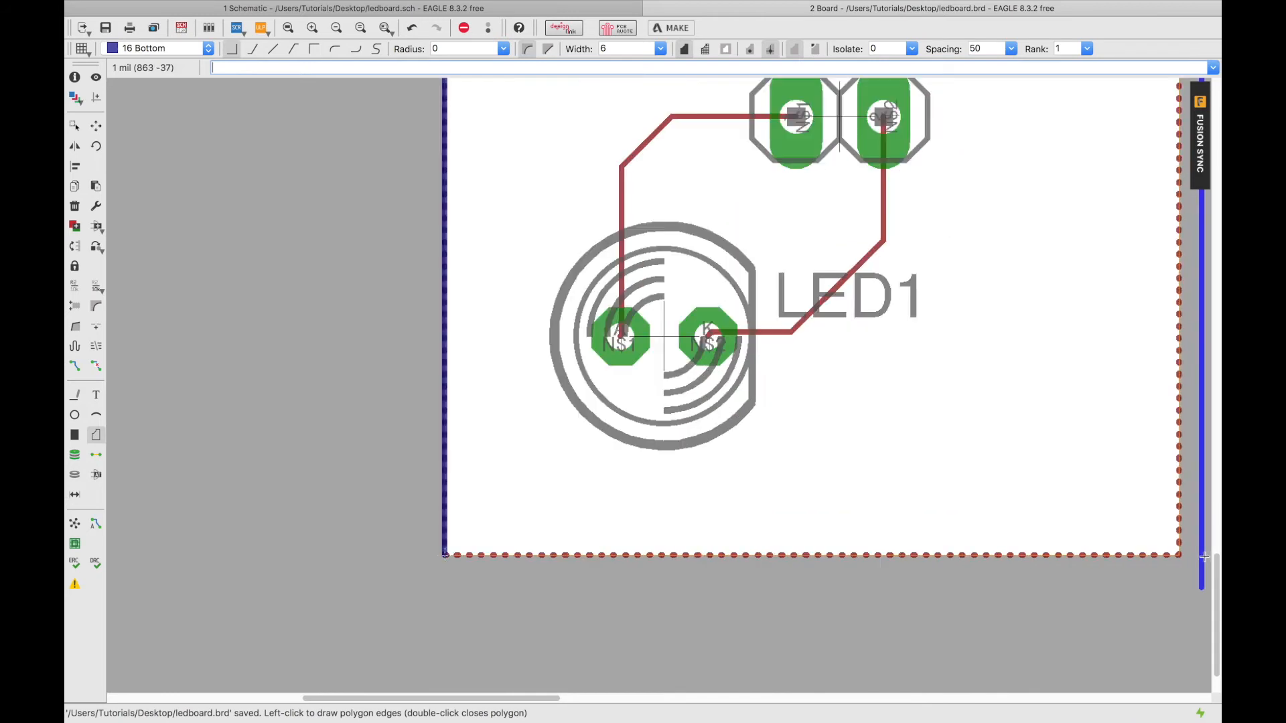
{"action": "scroll", "coordinate": [1147, 567], "scroll_direction": "up", "scroll_amount": 6}
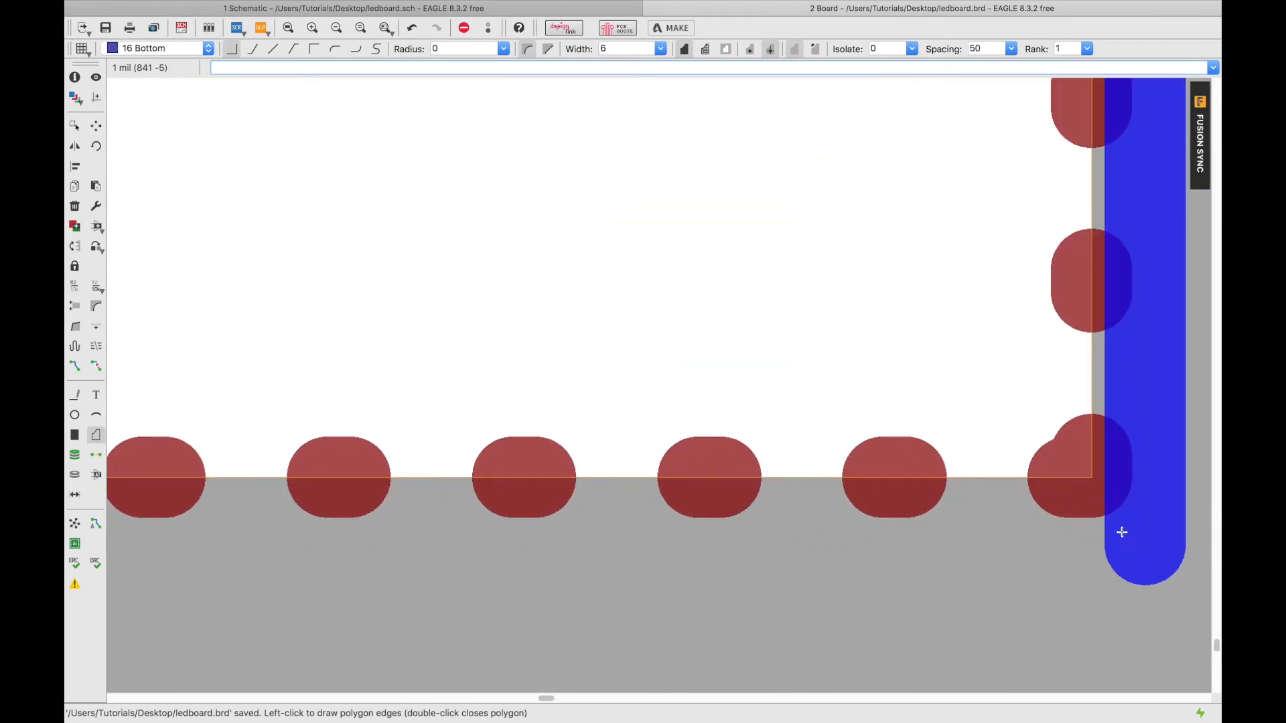
{"action": "scroll", "coordinate": [970, 454], "scroll_direction": "up", "scroll_amount": 1}
{"action": "scroll", "coordinate": [970, 455], "scroll_direction": "down", "scroll_amount": 8}
{"action": "scroll", "coordinate": [969, 456], "scroll_direction": "down", "scroll_amount": 6}
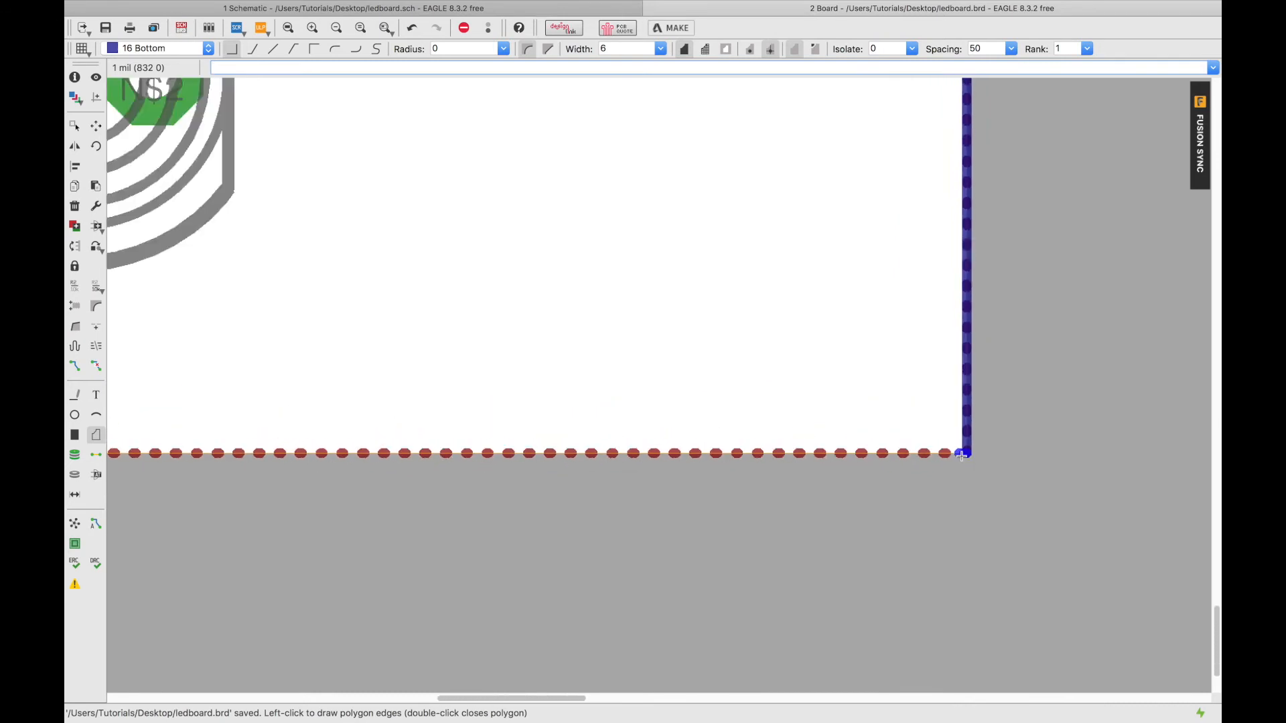
{"action": "scroll", "coordinate": [144, 449], "scroll_direction": "up", "scroll_amount": 3}
{"action": "scroll", "coordinate": [146, 449], "scroll_direction": "down", "scroll_amount": 2}
{"action": "scroll", "coordinate": [146, 449], "scroll_direction": "down", "scroll_amount": 8}
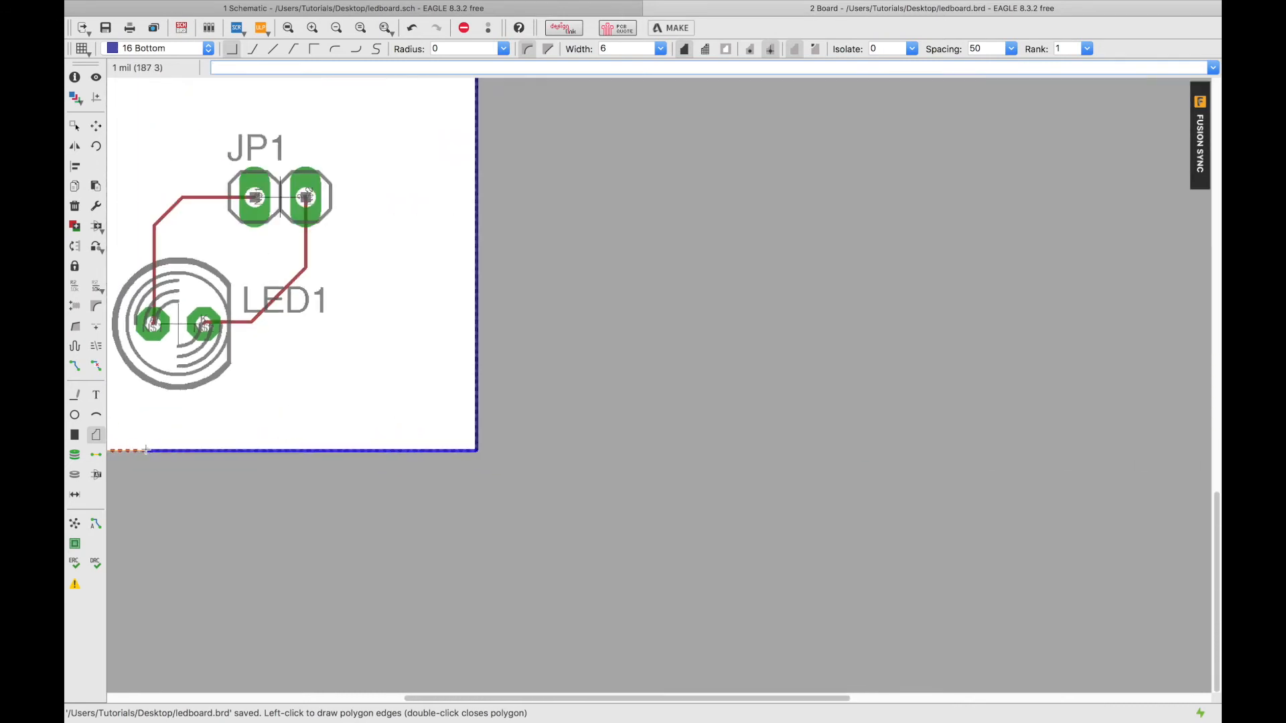
{"action": "scroll", "coordinate": [124, 451], "scroll_direction": "up", "scroll_amount": 2}
{"action": "scroll", "coordinate": [124, 451], "scroll_direction": "up", "scroll_amount": 9}
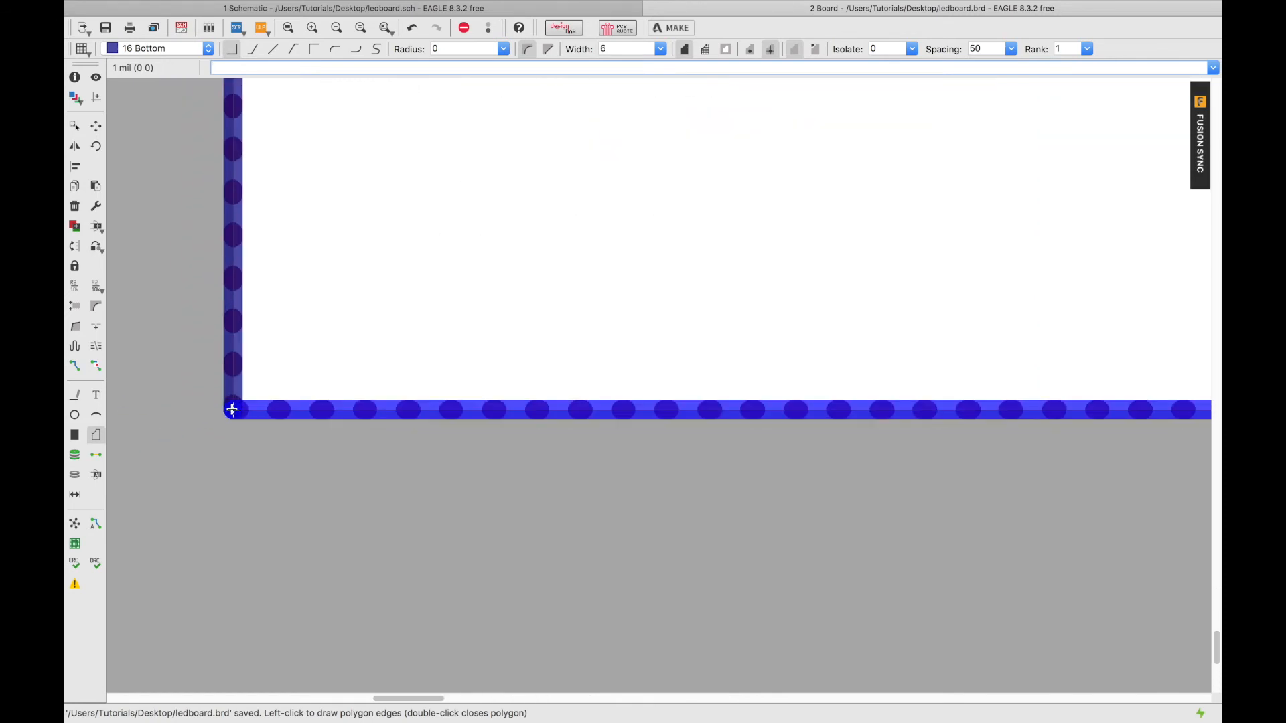
{"action": "left_click", "coordinate": [233, 410]}
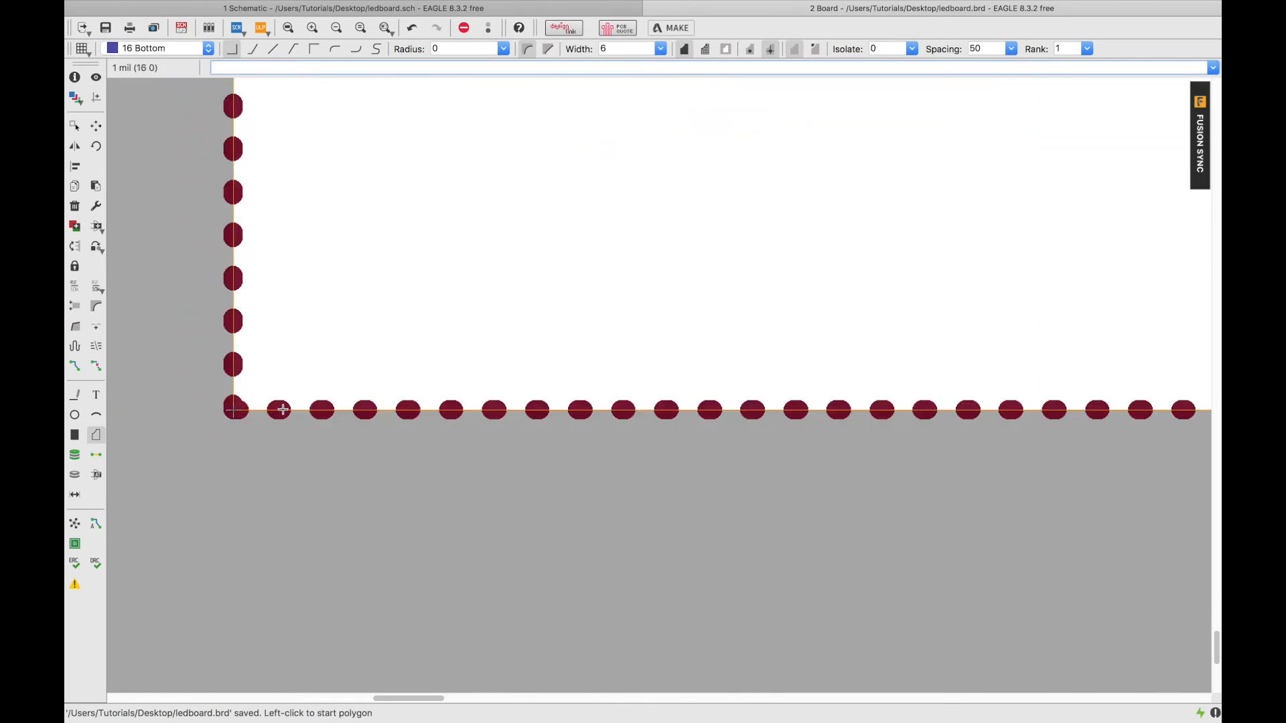
{"action": "scroll", "coordinate": [282, 402], "scroll_direction": "down", "scroll_amount": 6}
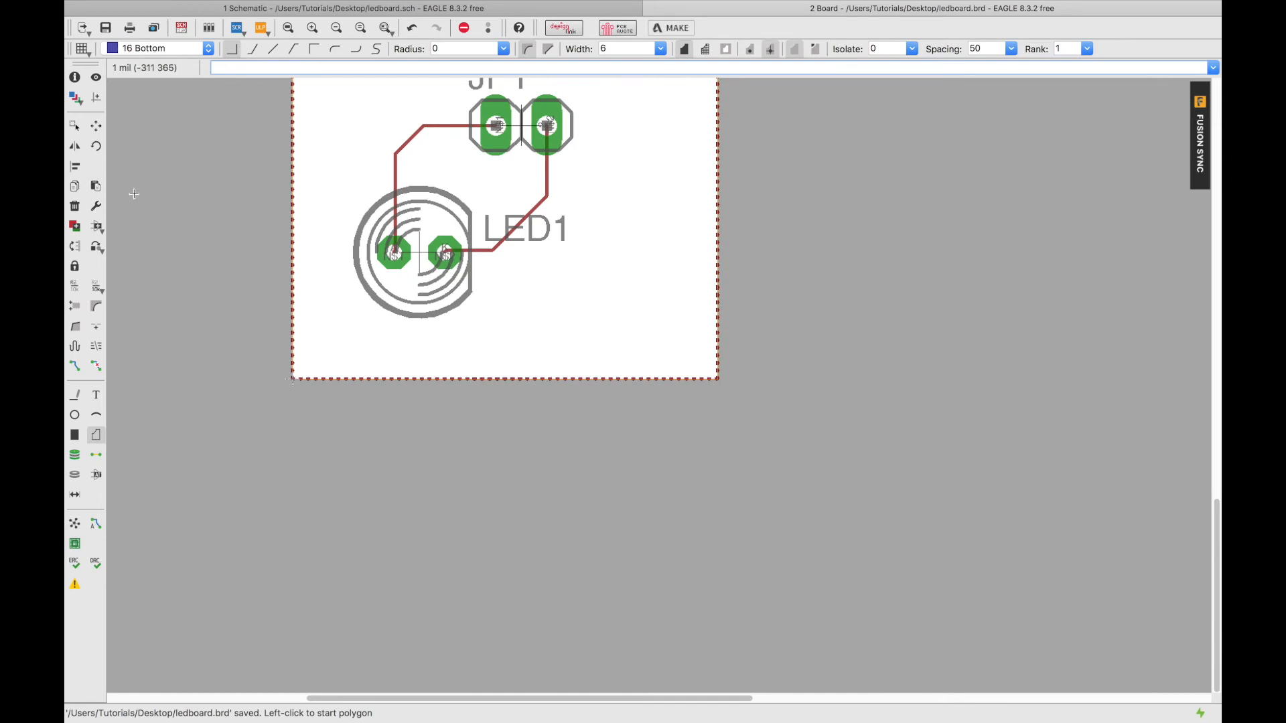
{"action": "left_click", "coordinate": [74, 286]}
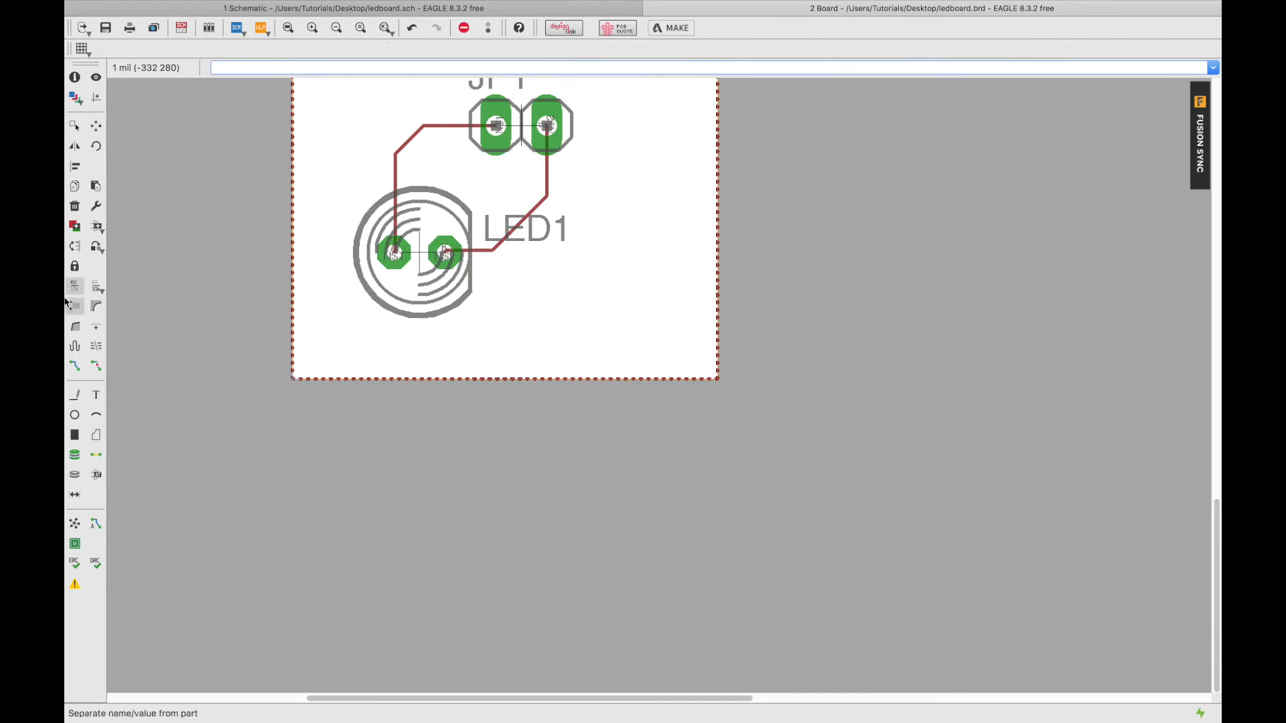
Rename both overlapping edge polygons, N$4 and then N$3, to GND.
{"action": "left_click", "coordinate": [293, 176]}
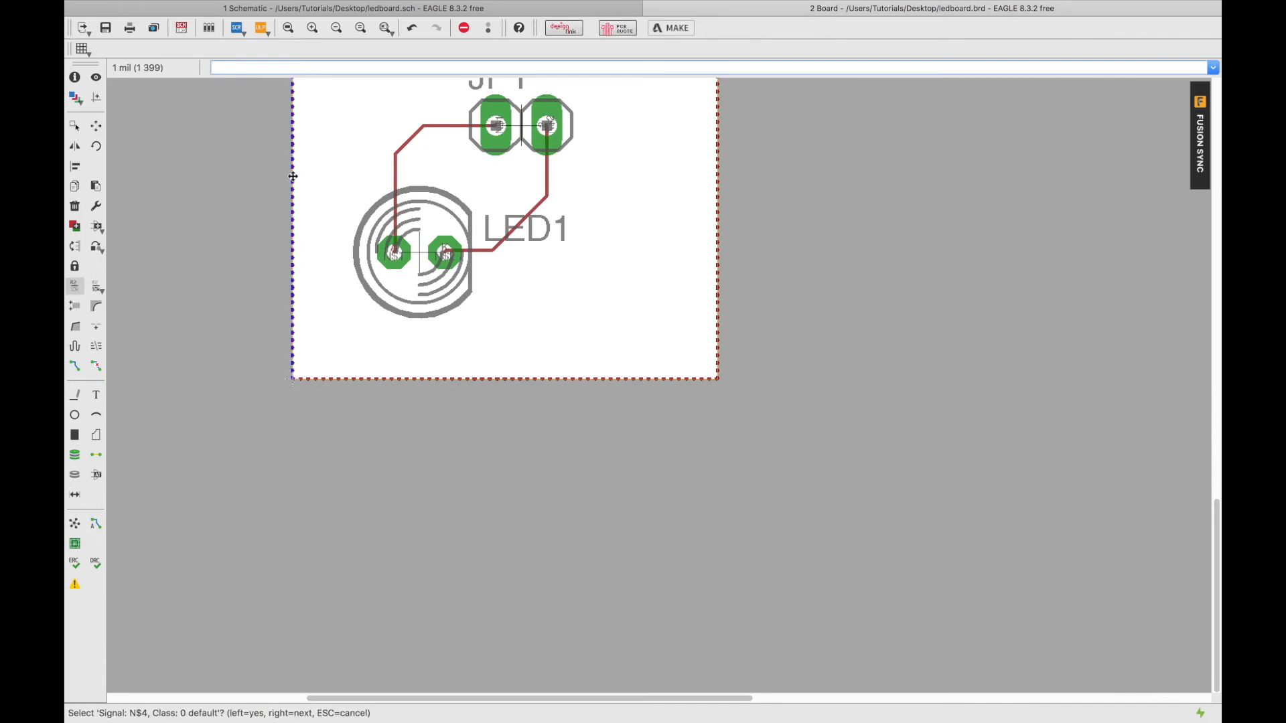
{"action": "scroll", "coordinate": [292, 176], "scroll_direction": "down", "scroll_amount": 2}
{"action": "scroll", "coordinate": [293, 177], "scroll_direction": "up", "scroll_amount": 6}
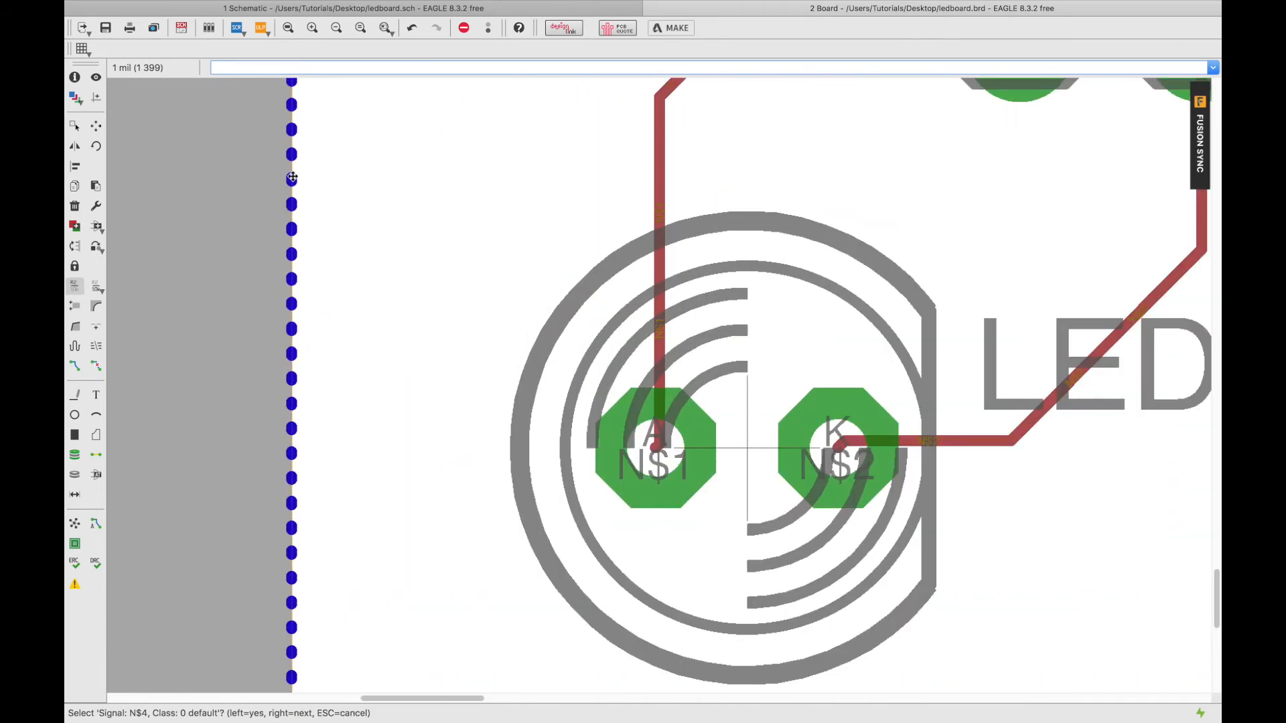
{"action": "left_click", "coordinate": [293, 177]}
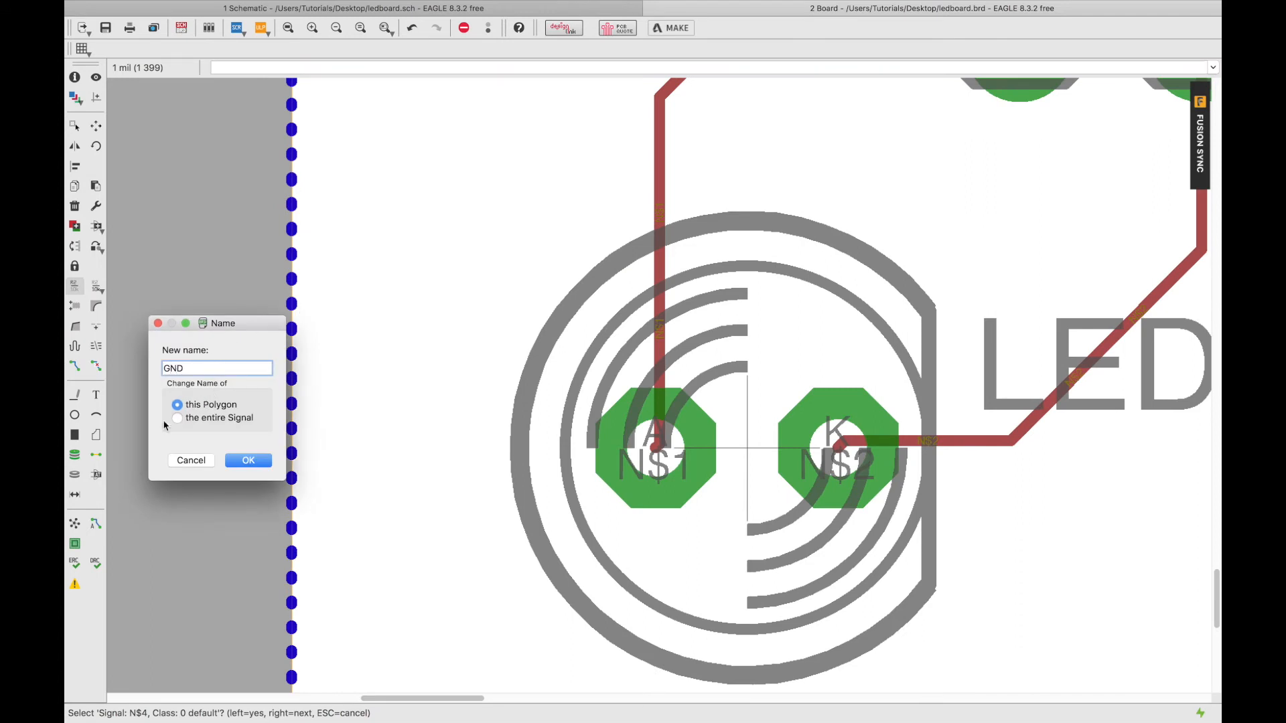
{"action": "left_click", "coordinate": [246, 461]}
{"action": "left_click", "coordinate": [293, 407]}
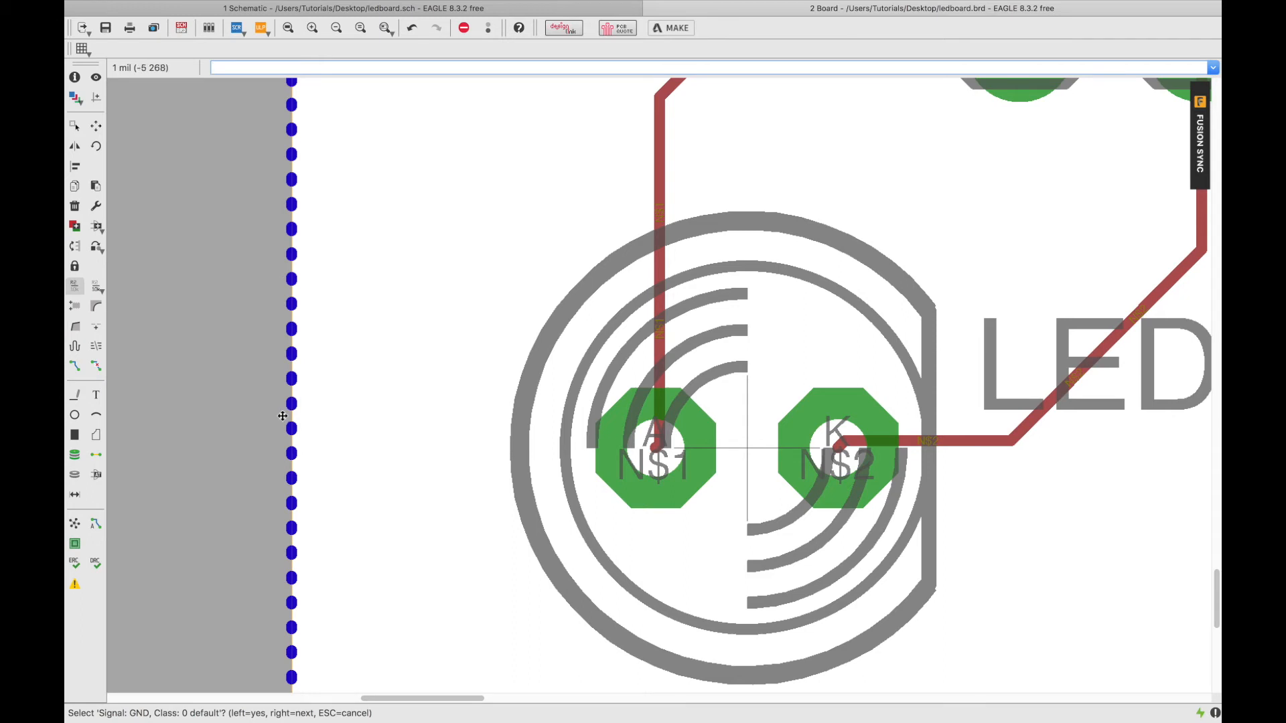
{"action": "right_click", "coordinate": [289, 412]}
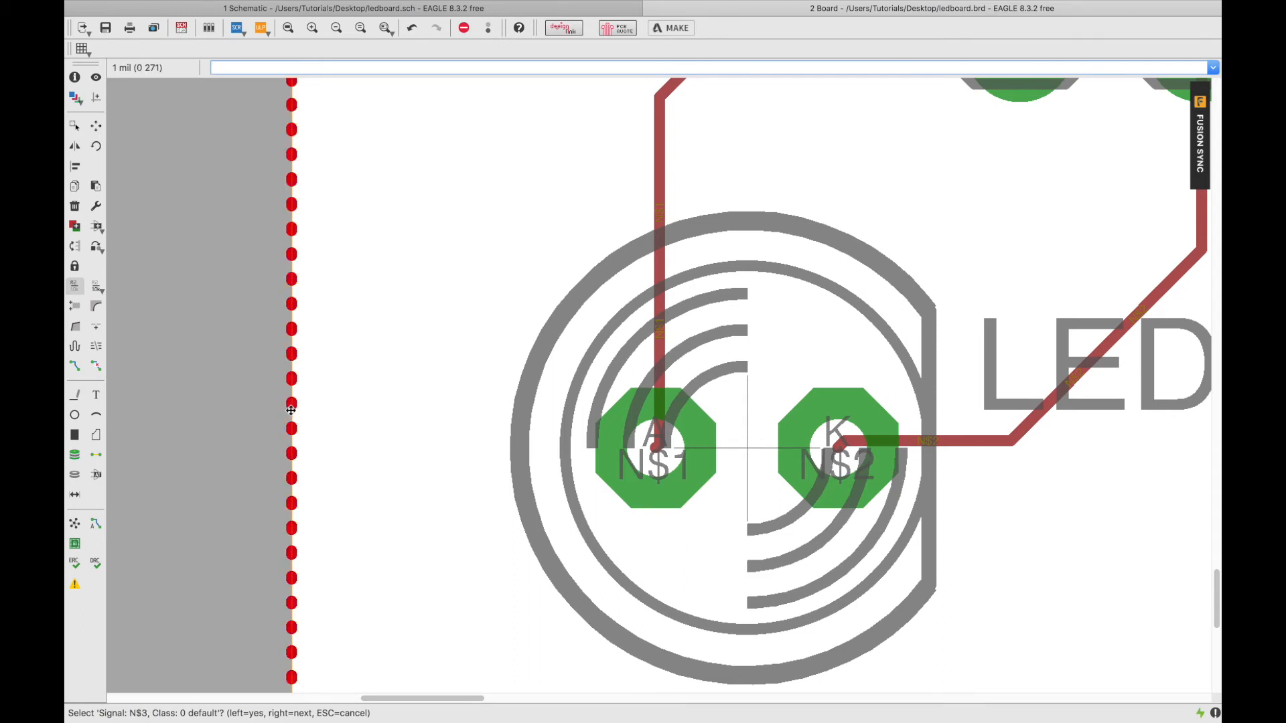
{"action": "left_click", "coordinate": [290, 411]}
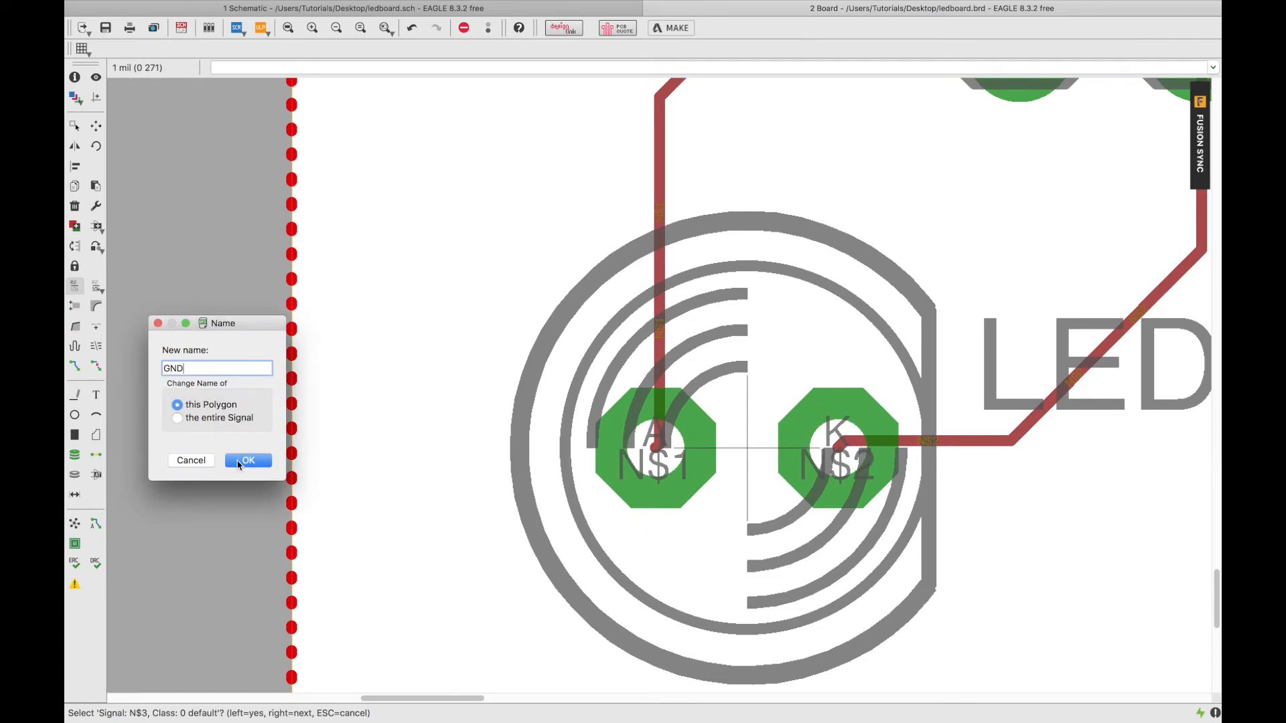
{"action": "left_click", "coordinate": [241, 461]}
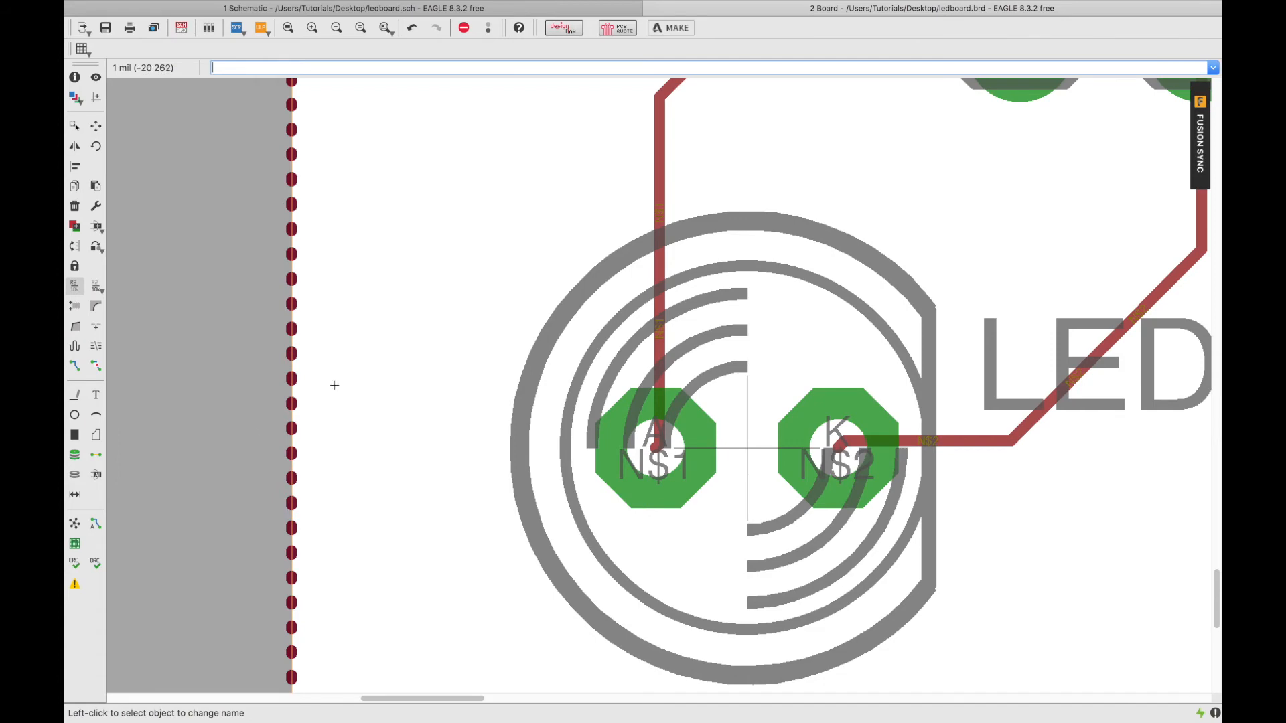
{"action": "scroll", "coordinate": [716, 209], "scroll_direction": "down", "scroll_amount": 8}
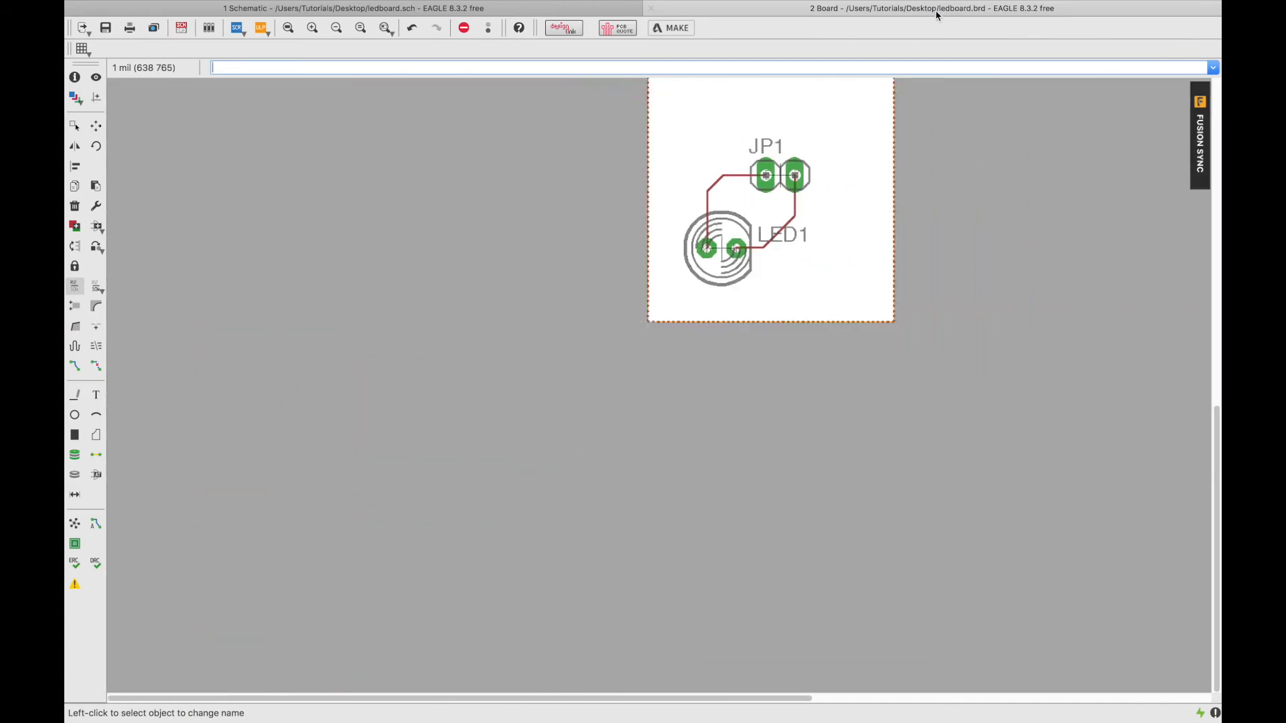
Run Ratsnest to fill the GND pour and dismiss the invalid-polygon and processing-error alerts.
{"action": "scroll", "coordinate": [944, 105], "scroll_direction": "up", "scroll_amount": 2}
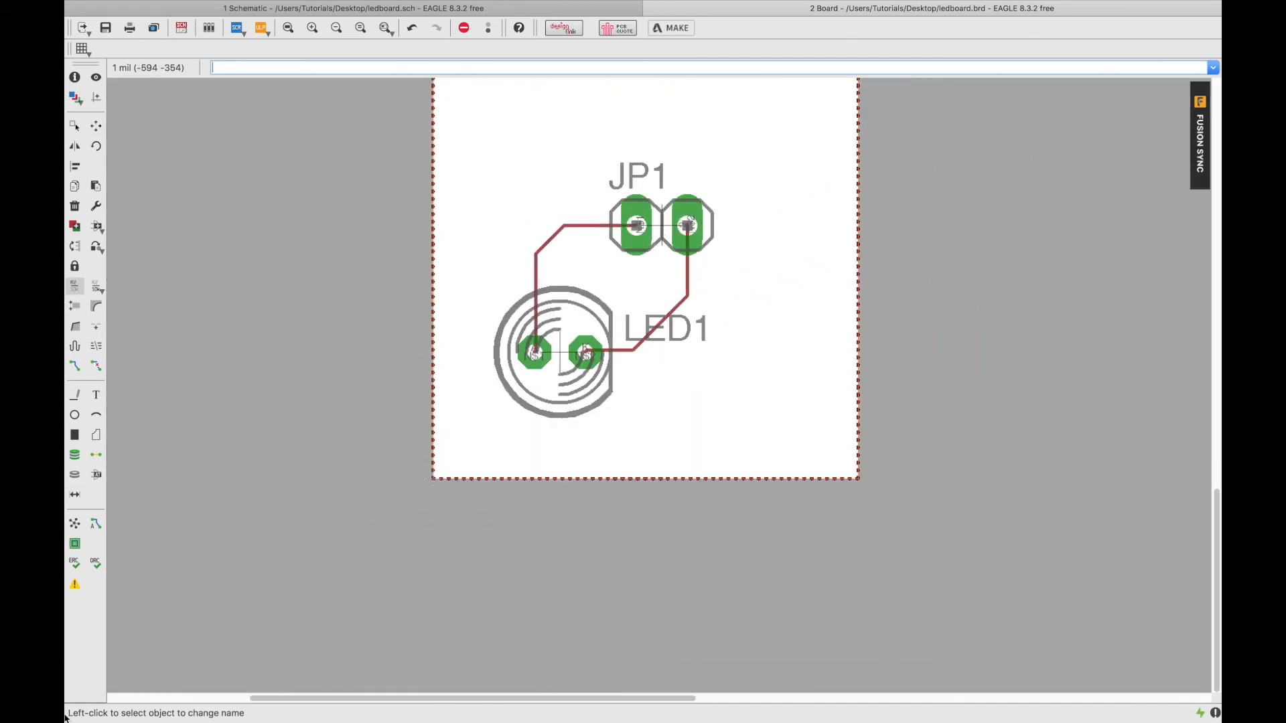
{"action": "left_click", "coordinate": [73, 528]}
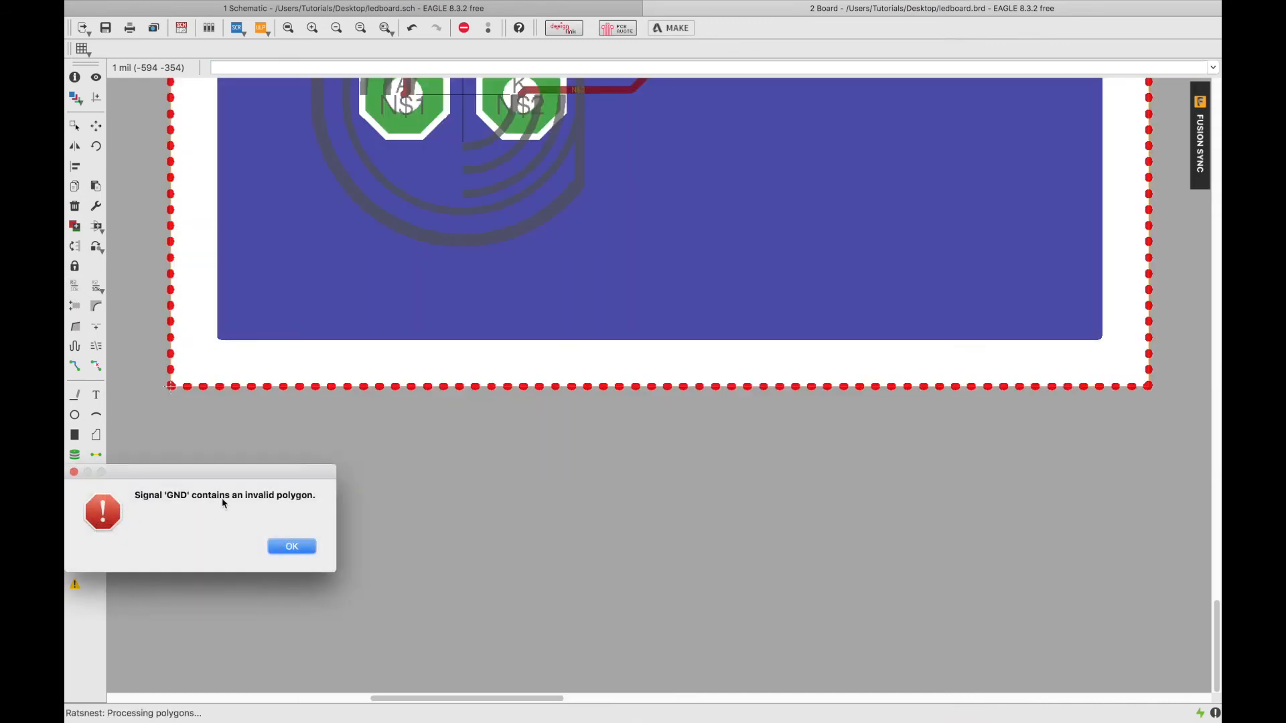
{"action": "left_click", "coordinate": [292, 547]}
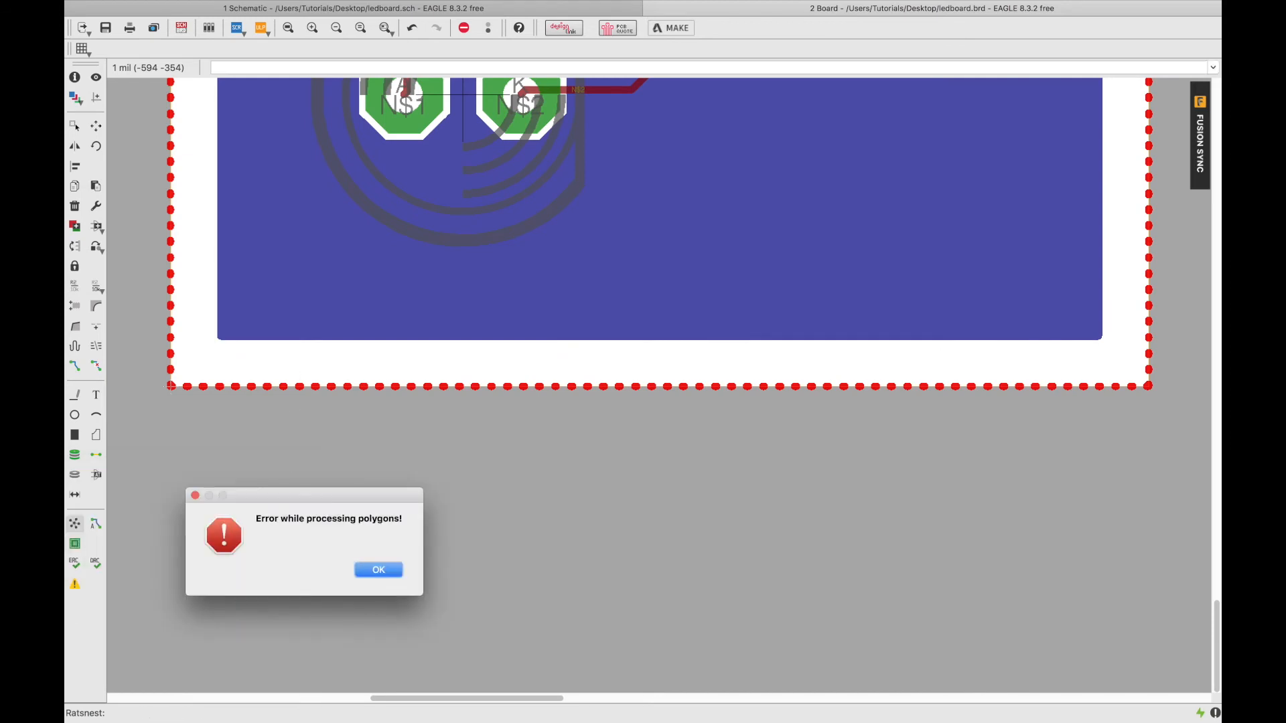
{"action": "left_click", "coordinate": [374, 569]}
Inspect the polygon edge with the Name tool and keep its name as GND.
{"action": "scroll", "coordinate": [403, 462], "scroll_direction": "down", "scroll_amount": 7}
{"action": "scroll", "coordinate": [406, 438], "scroll_direction": "up", "scroll_amount": 6}
{"action": "scroll", "coordinate": [406, 438], "scroll_direction": "down", "scroll_amount": 1}
{"action": "right_click", "coordinate": [236, 365]}
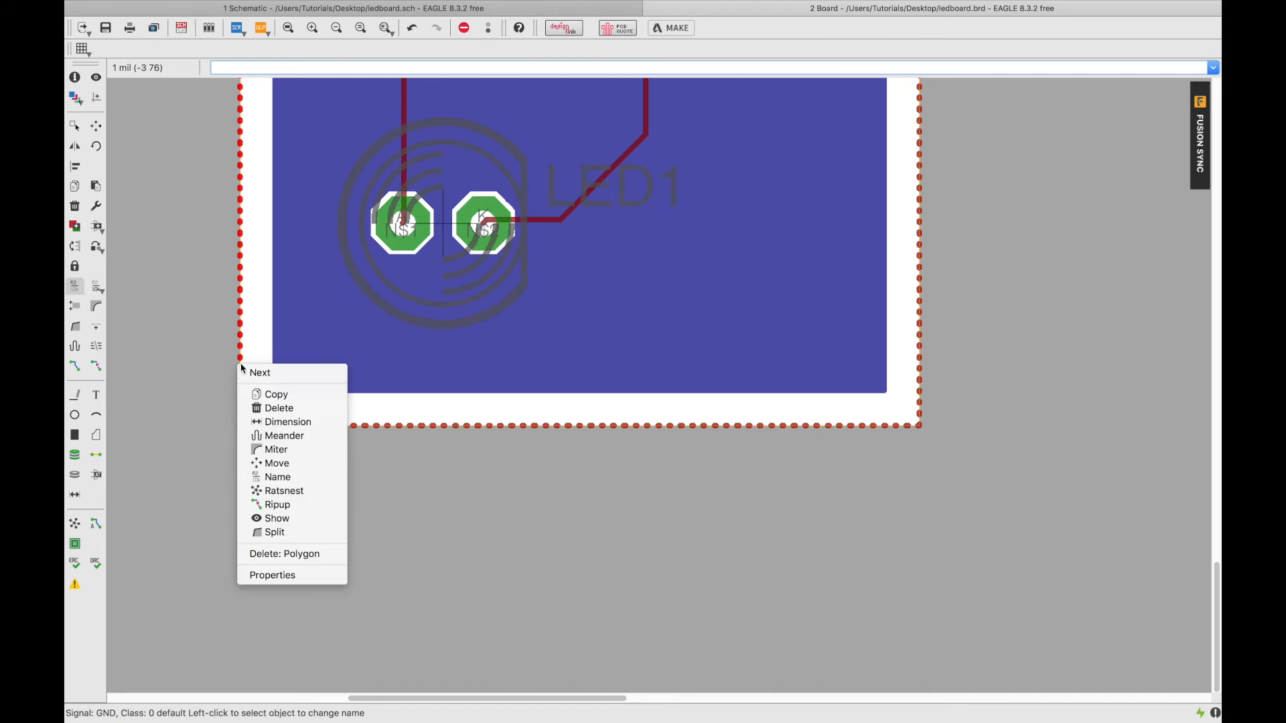
{"action": "left_click", "coordinate": [157, 333]}
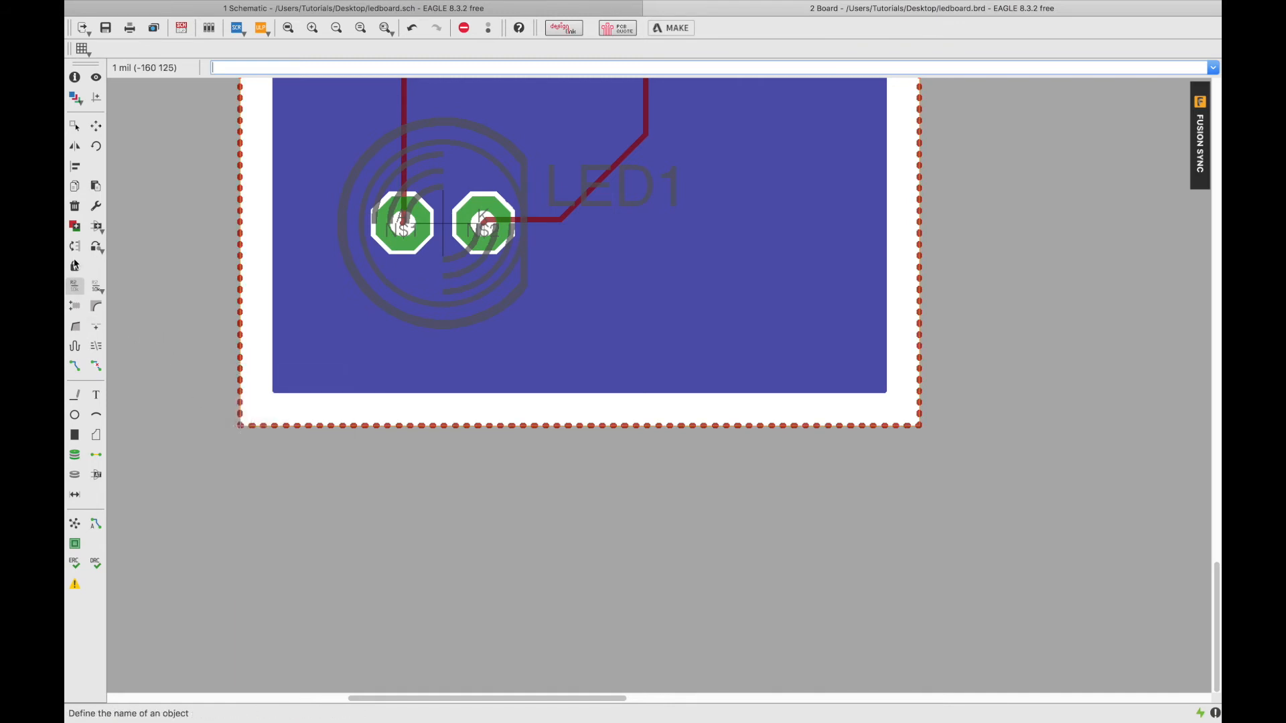
{"action": "left_click", "coordinate": [75, 285]}
{"action": "right_click", "coordinate": [240, 288]}
{"action": "left_click", "coordinate": [181, 276]}
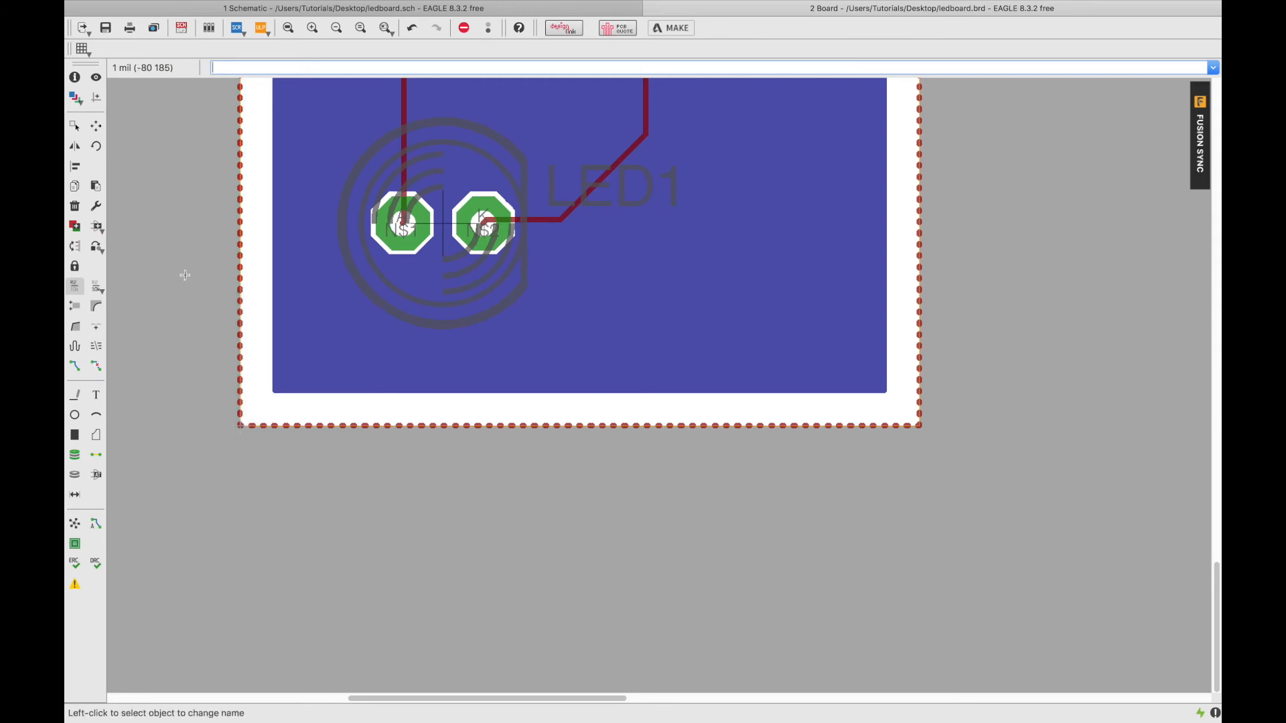
{"action": "left_click", "coordinate": [239, 275]}
{"action": "left_click", "coordinate": [242, 279]}
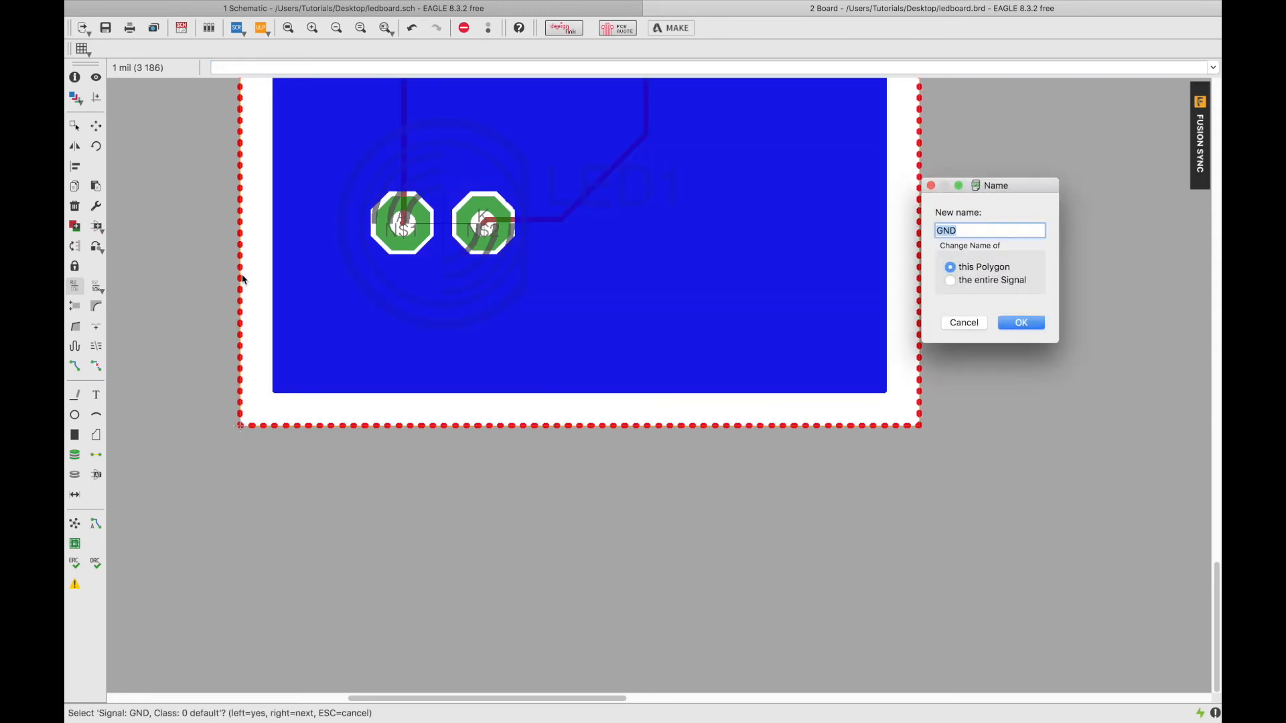
{"action": "left_click", "coordinate": [1021, 323]}
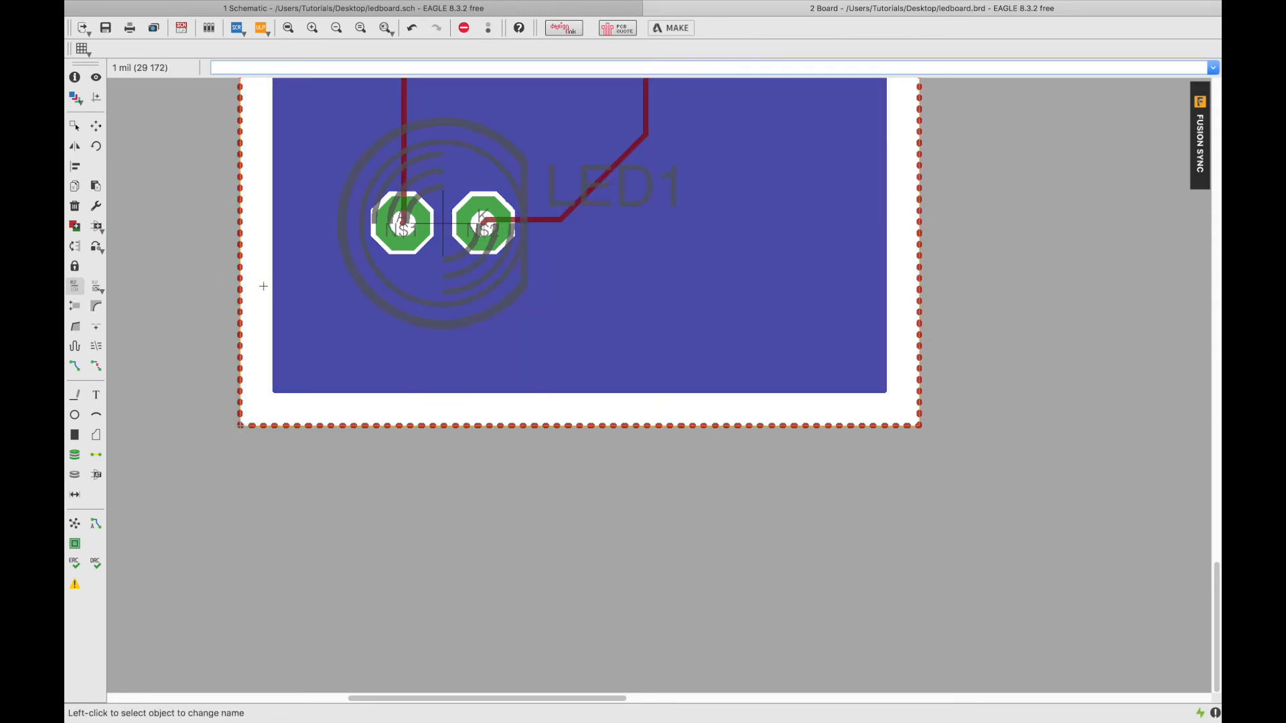
Recheck the polygon edge's name and again keep it as GND.
{"action": "right_click", "coordinate": [241, 281]}
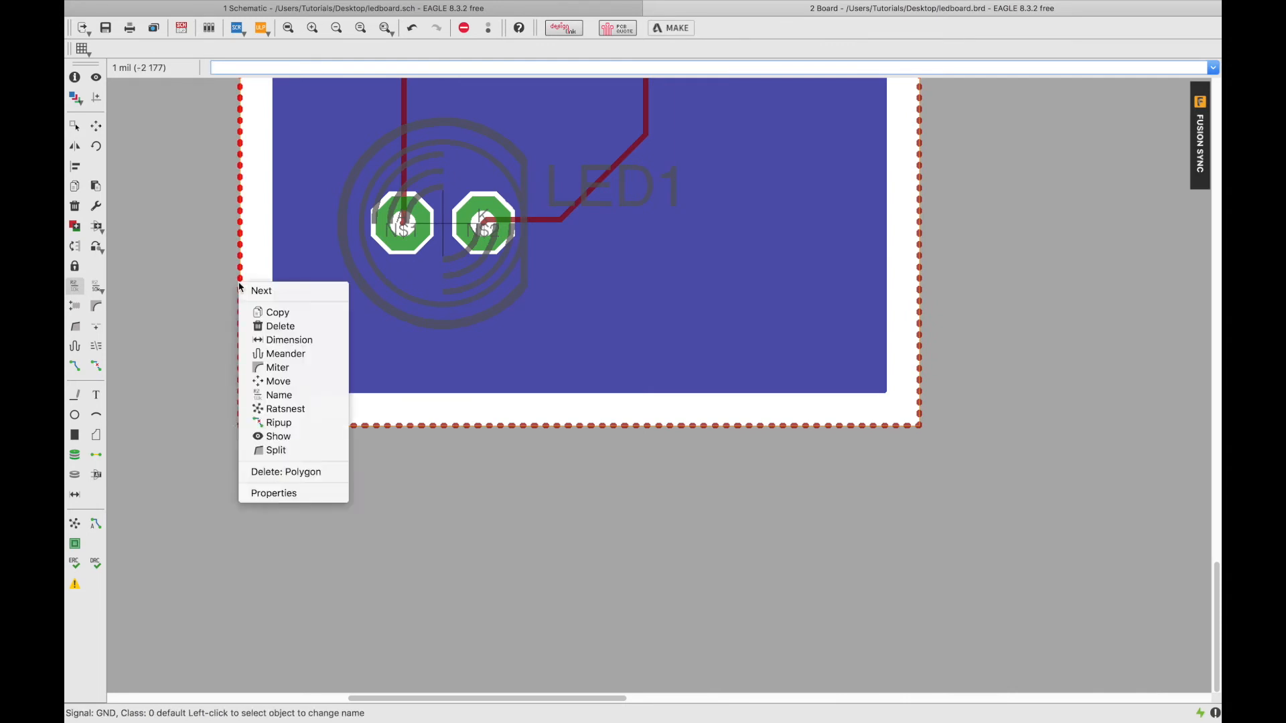
{"action": "left_click", "coordinate": [237, 248]}
{"action": "left_click", "coordinate": [239, 247]}
{"action": "left_click", "coordinate": [240, 248]}
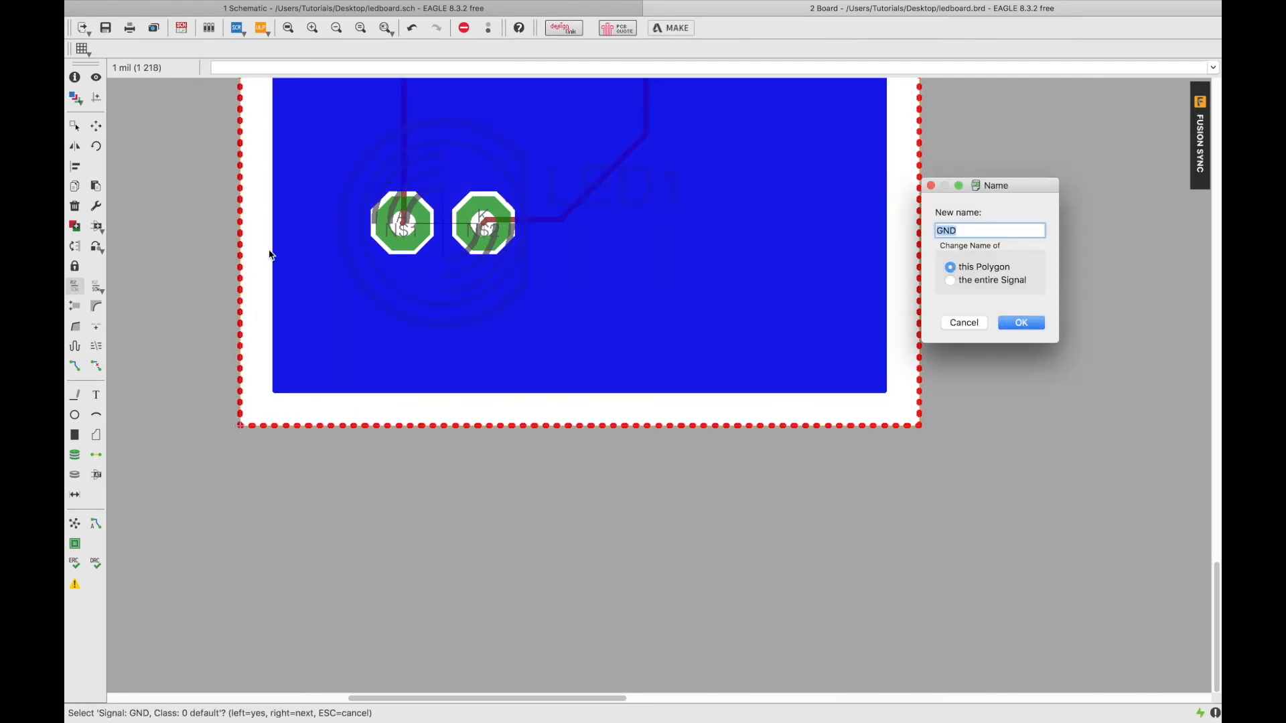
{"action": "left_click", "coordinate": [1016, 322]}
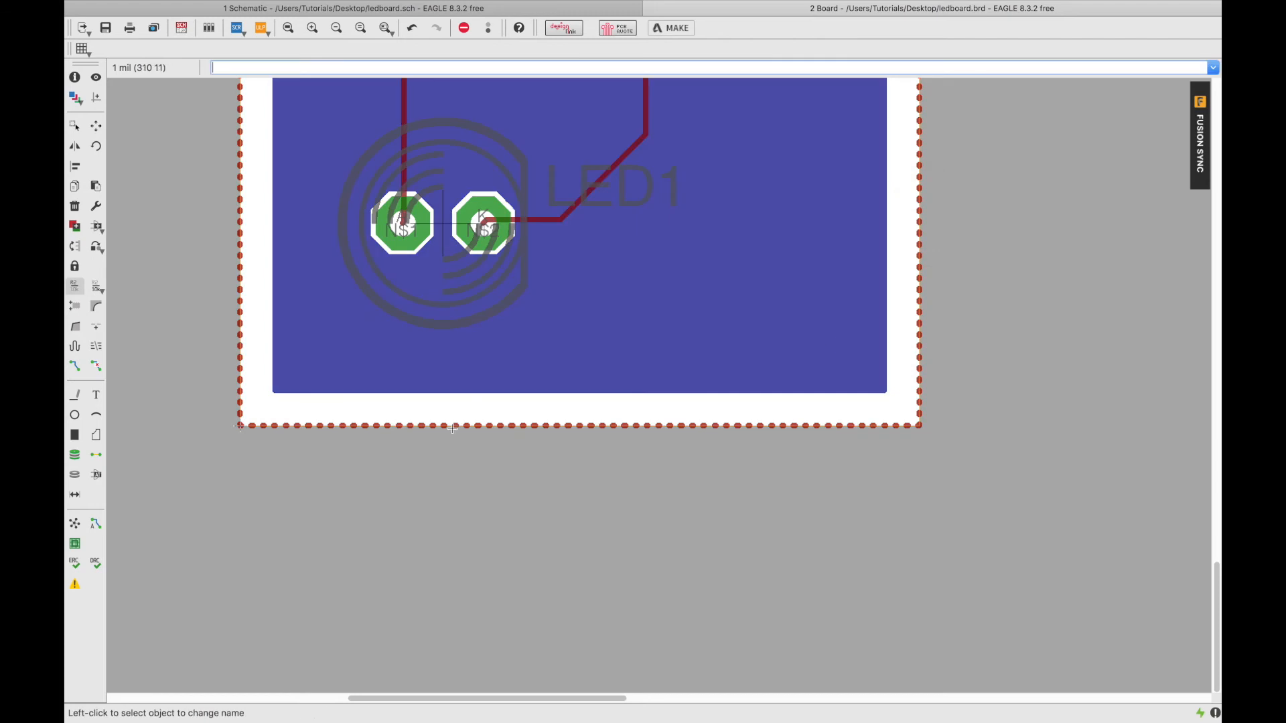
Rerun Ratsnest and dismiss the repeated invalid GND polygon and processing-error alerts.
{"action": "left_click", "coordinate": [74, 523]}
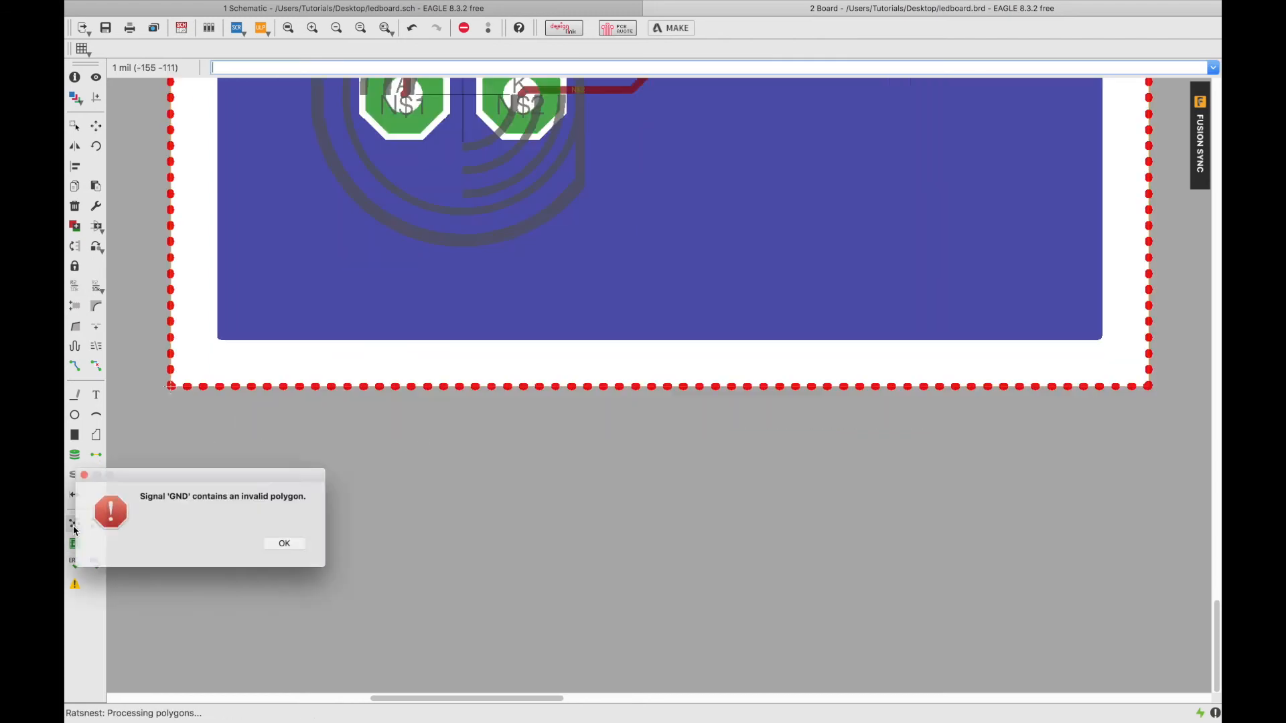
{"action": "left_click", "coordinate": [288, 547]}
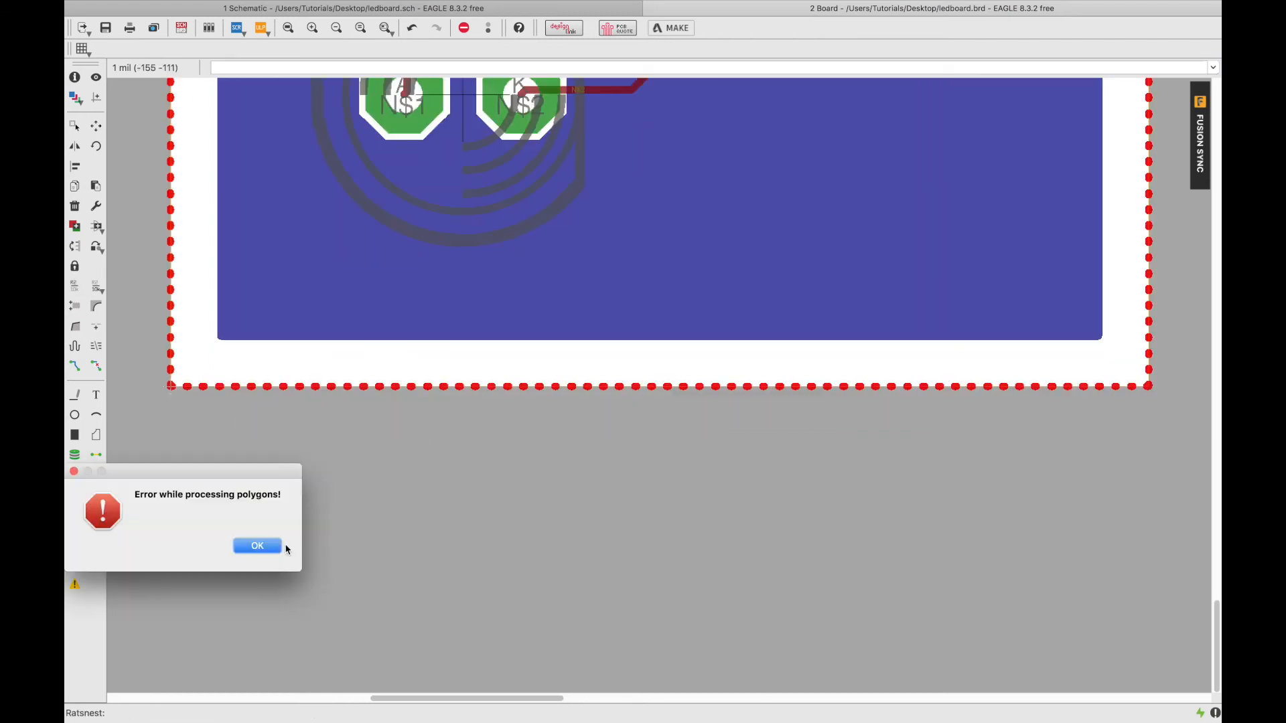
{"action": "left_click", "coordinate": [264, 556]}
{"action": "scroll", "coordinate": [320, 232], "scroll_direction": "down", "scroll_amount": 10}
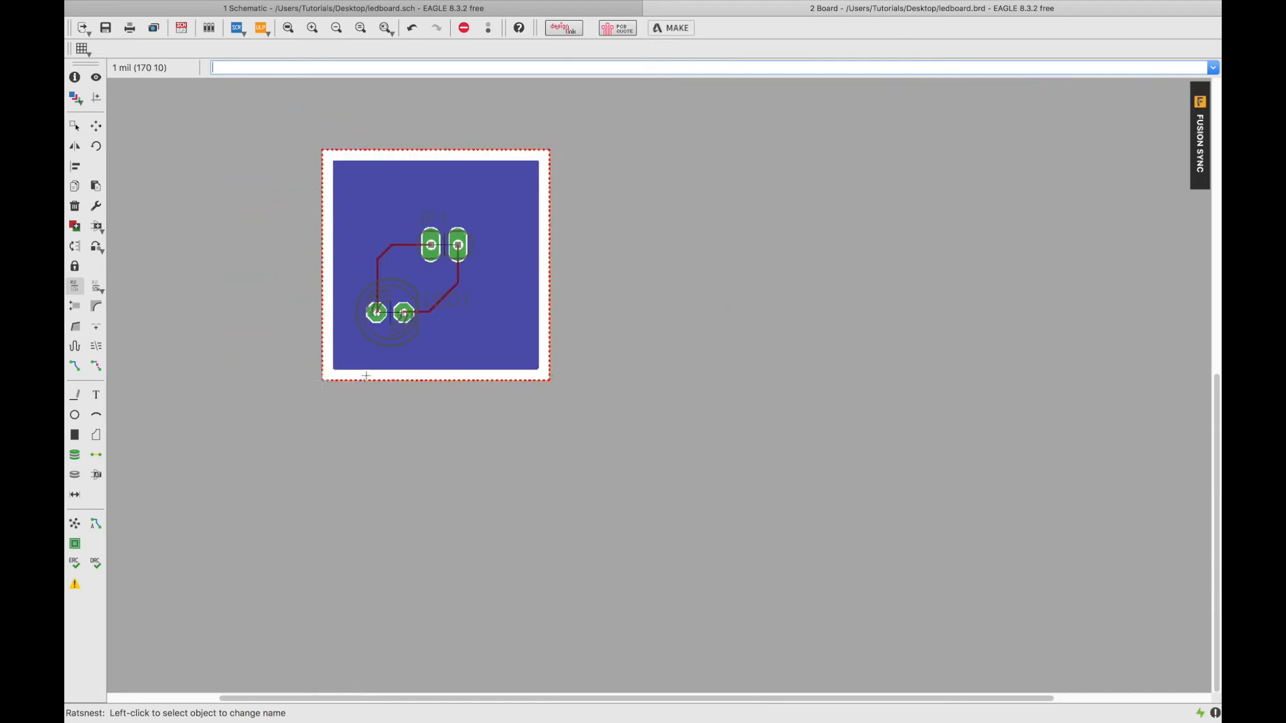
Rip up the GND copper fill by selecting its polygon at the board edge with Ripup.
{"action": "scroll", "coordinate": [320, 231], "scroll_direction": "up", "scroll_amount": 3}
{"action": "scroll", "coordinate": [309, 100], "scroll_direction": "down", "scroll_amount": 3}
{"action": "scroll", "coordinate": [310, 94], "scroll_direction": "up", "scroll_amount": 5}
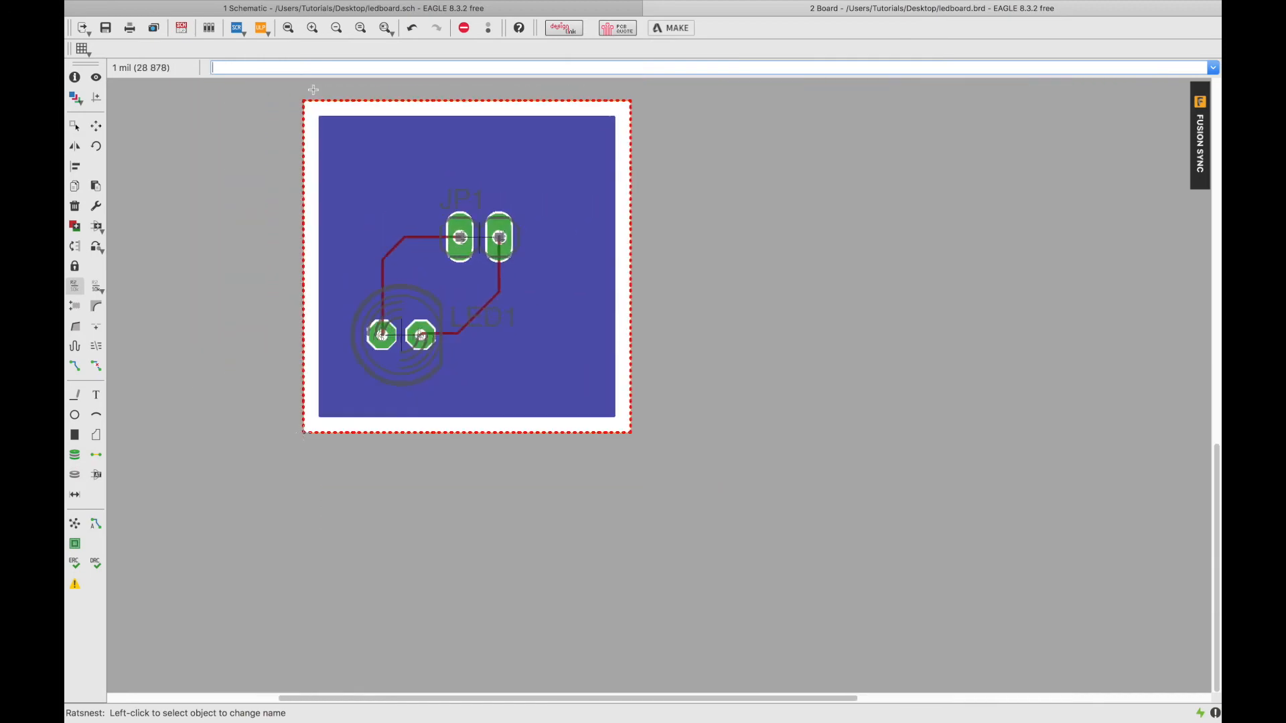
{"action": "scroll", "coordinate": [308, 97], "scroll_direction": "up", "scroll_amount": 2}
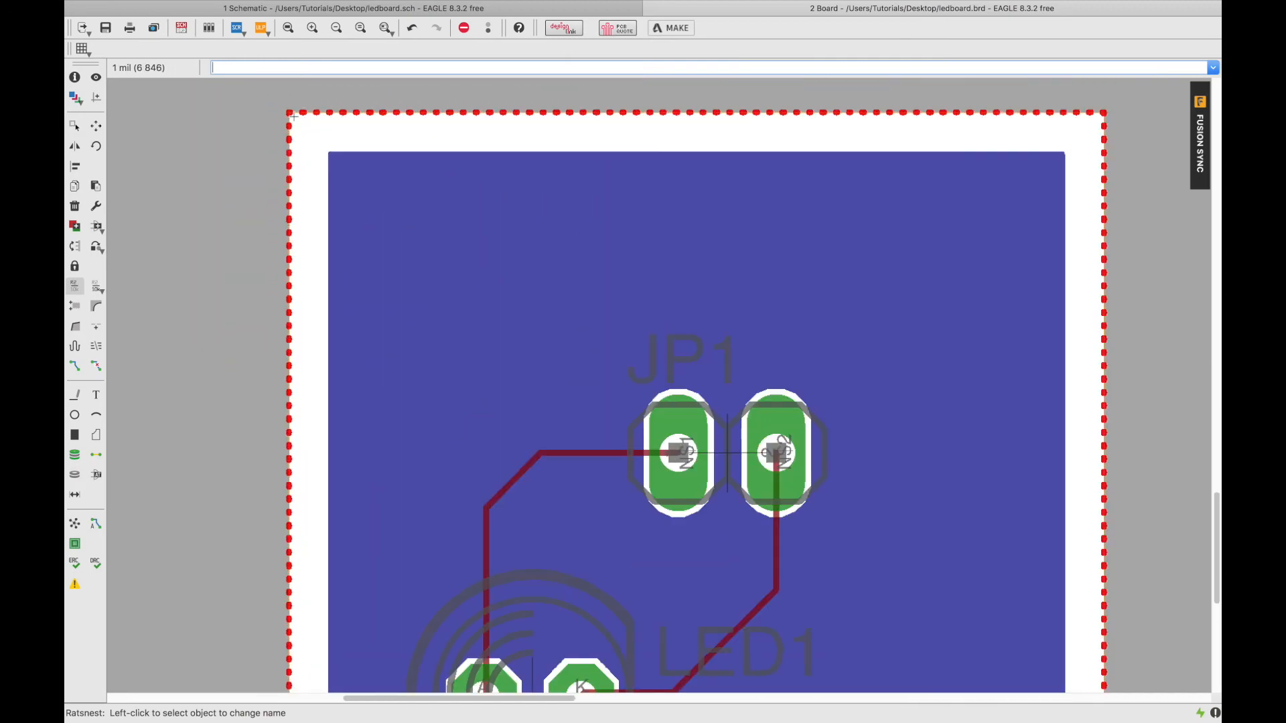
{"action": "scroll", "coordinate": [292, 116], "scroll_direction": "up", "scroll_amount": 5}
{"action": "scroll", "coordinate": [289, 115], "scroll_direction": "down", "scroll_amount": 2}
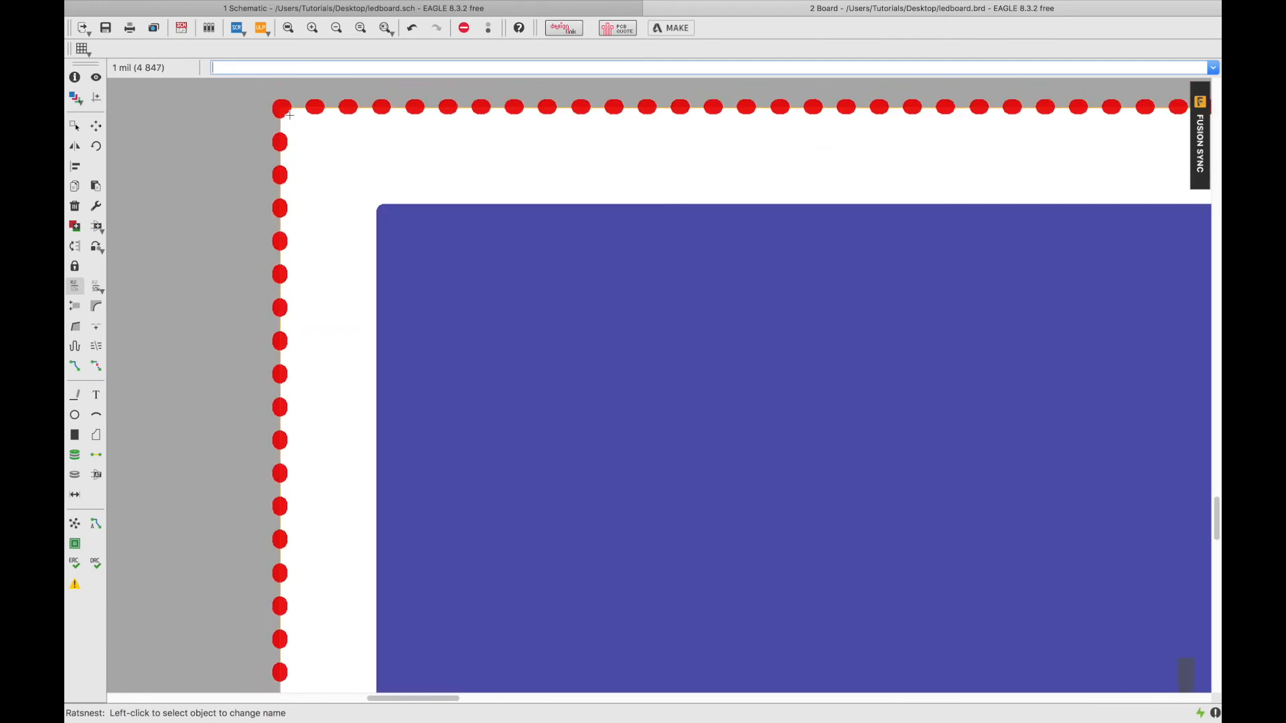
{"action": "scroll", "coordinate": [289, 115], "scroll_direction": "down", "scroll_amount": 1}
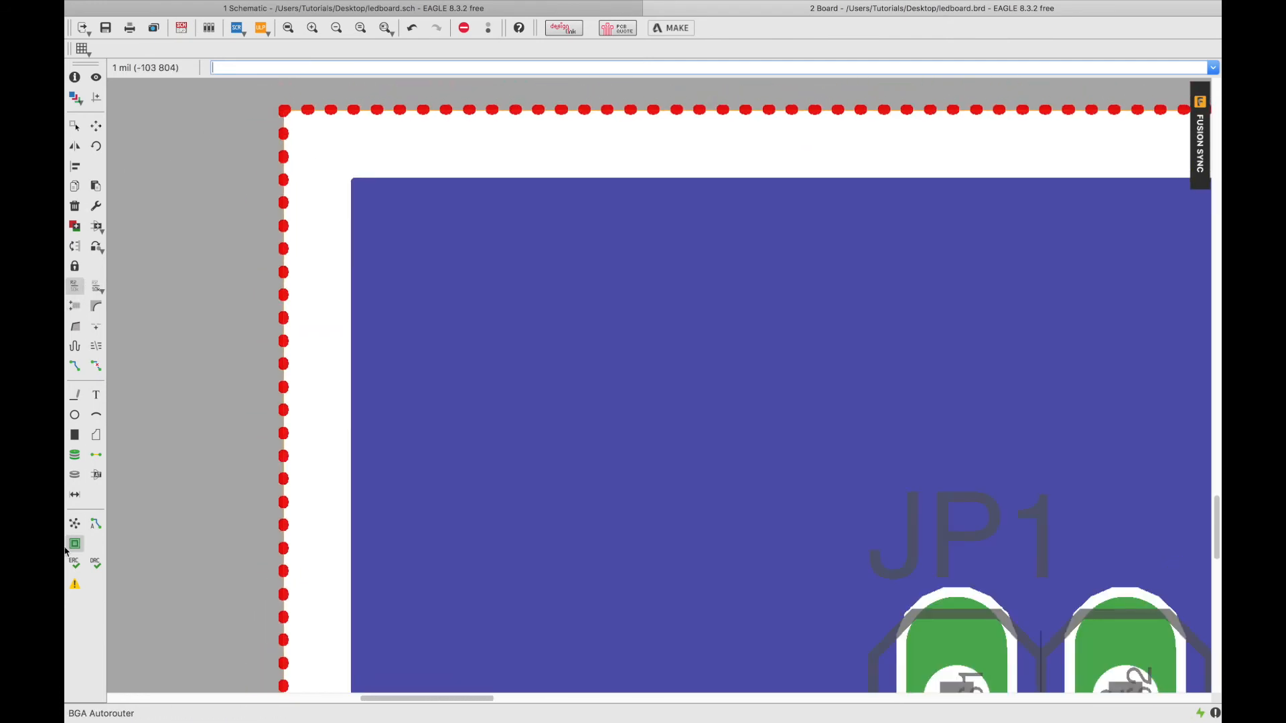
{"action": "left_click", "coordinate": [96, 366]}
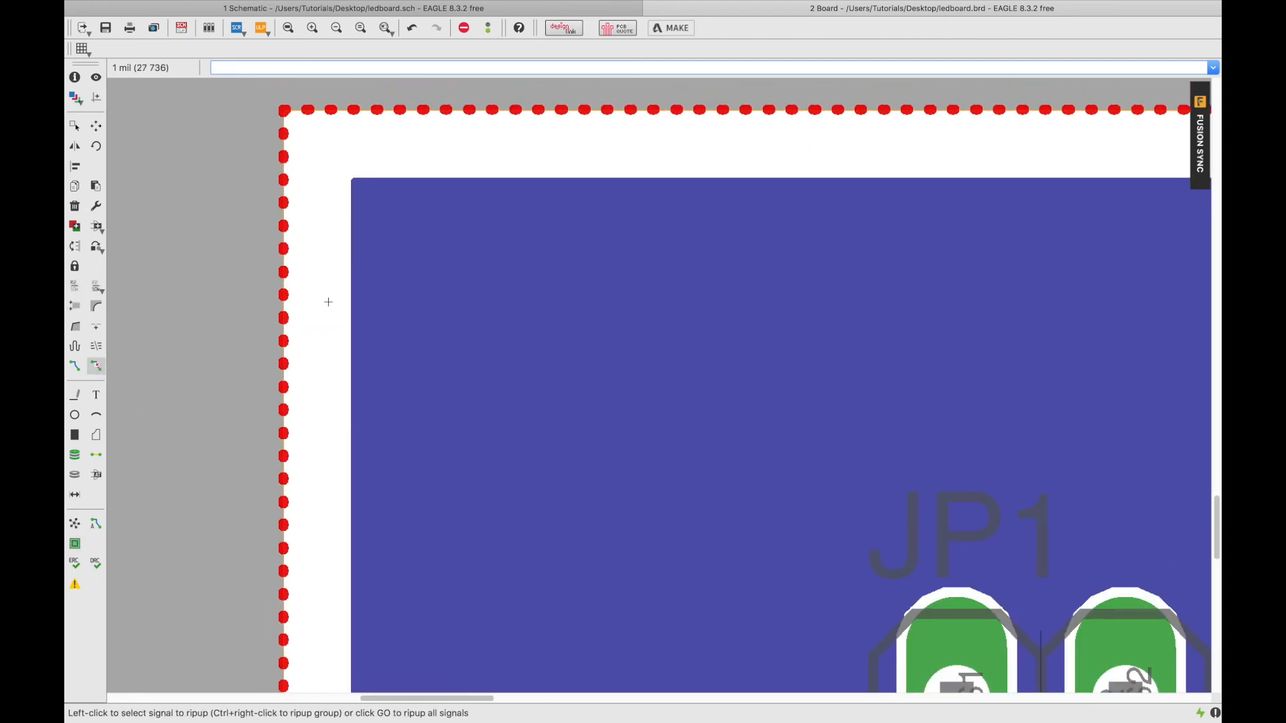
{"action": "right_click", "coordinate": [282, 314]}
{"action": "left_click", "coordinate": [283, 315]}
{"action": "left_click", "coordinate": [283, 315]}
{"action": "right_click", "coordinate": [283, 315]}
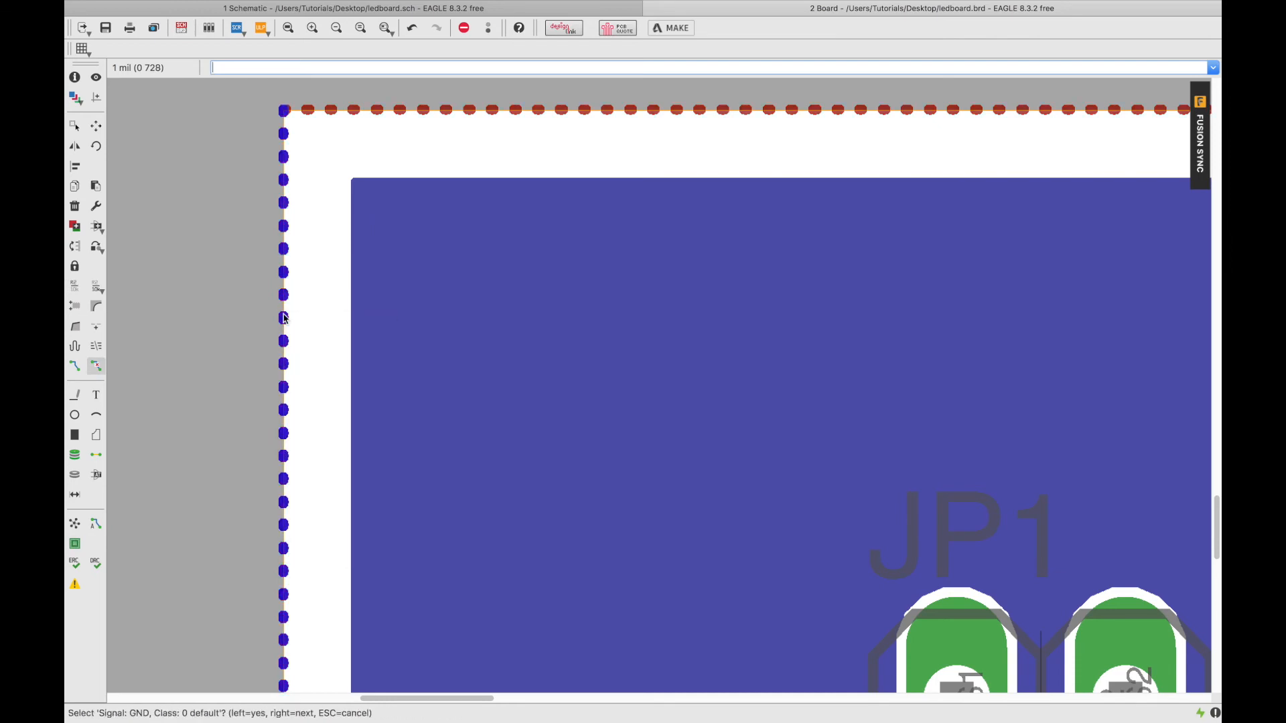
{"action": "left_click", "coordinate": [284, 318]}
{"action": "scroll", "coordinate": [628, 524], "scroll_direction": "down", "scroll_amount": 10}
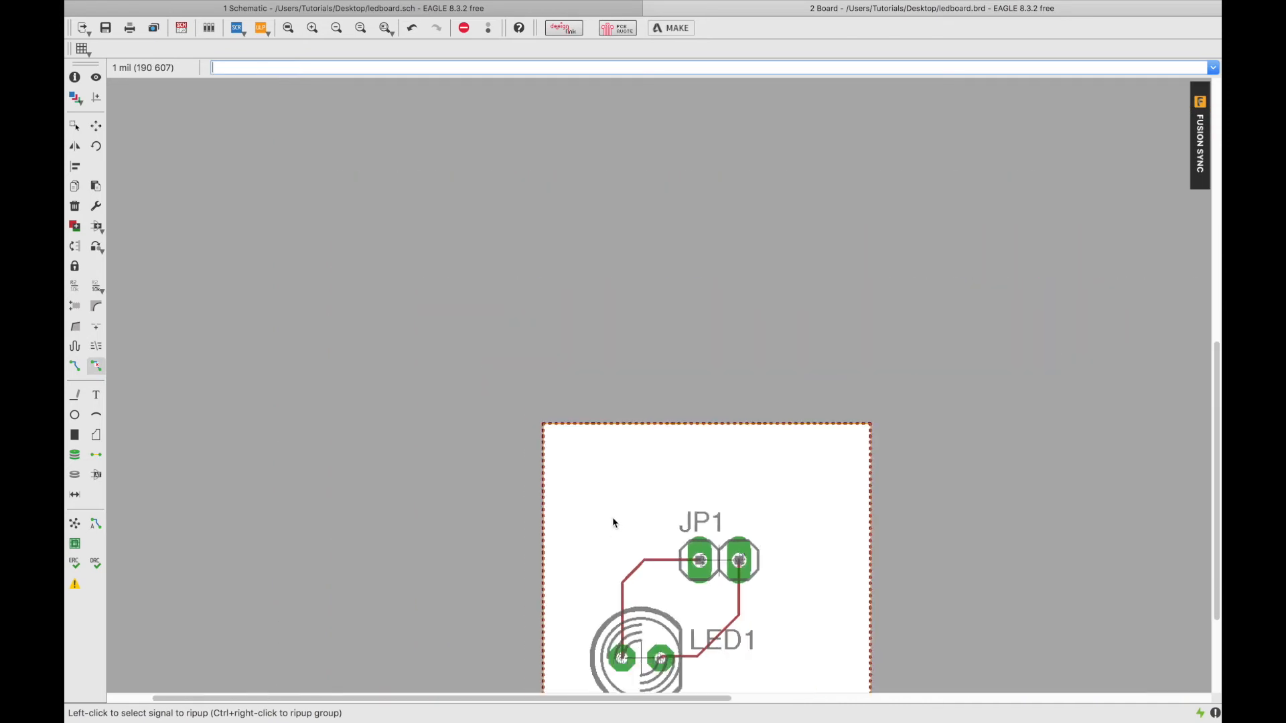
{"action": "scroll", "coordinate": [562, 484], "scroll_direction": "up", "scroll_amount": 4}
{"action": "right_click", "coordinate": [572, 477]}
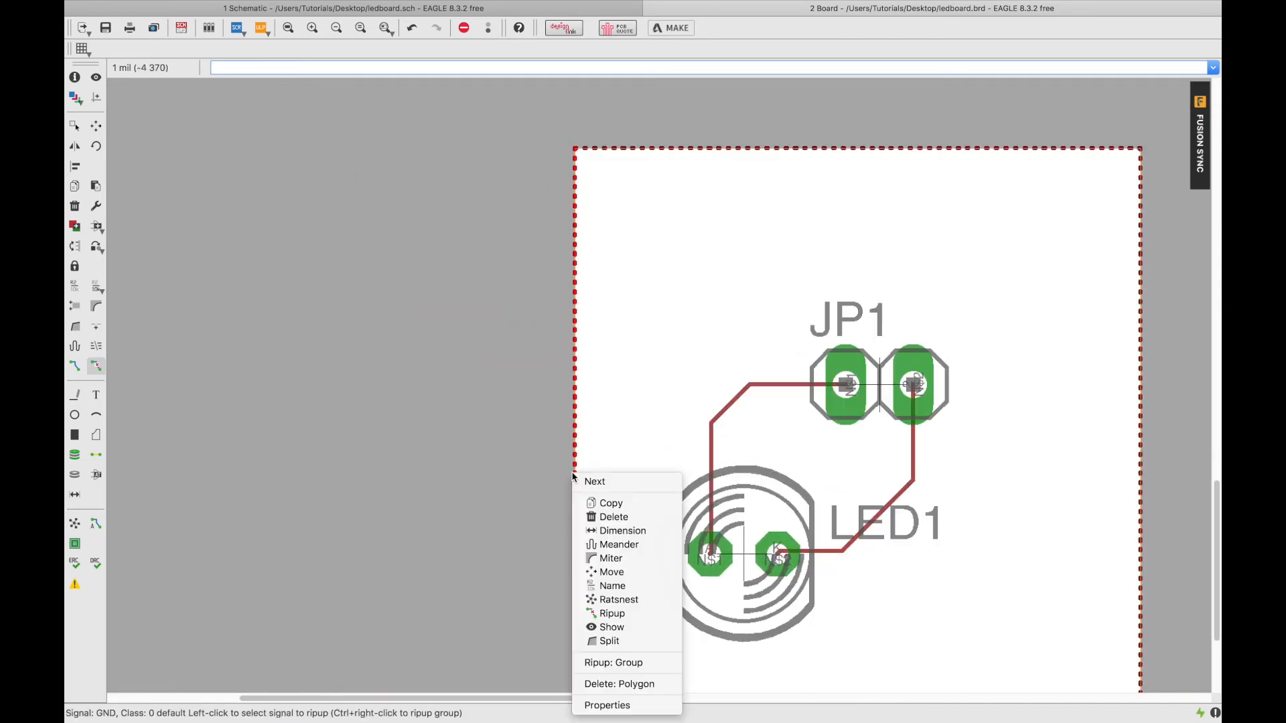
Delete individual GND outline segments and the diagonal GND connection.
{"action": "left_click", "coordinate": [613, 517]}
{"action": "left_click", "coordinate": [576, 434]}
{"action": "left_click", "coordinate": [576, 434]}
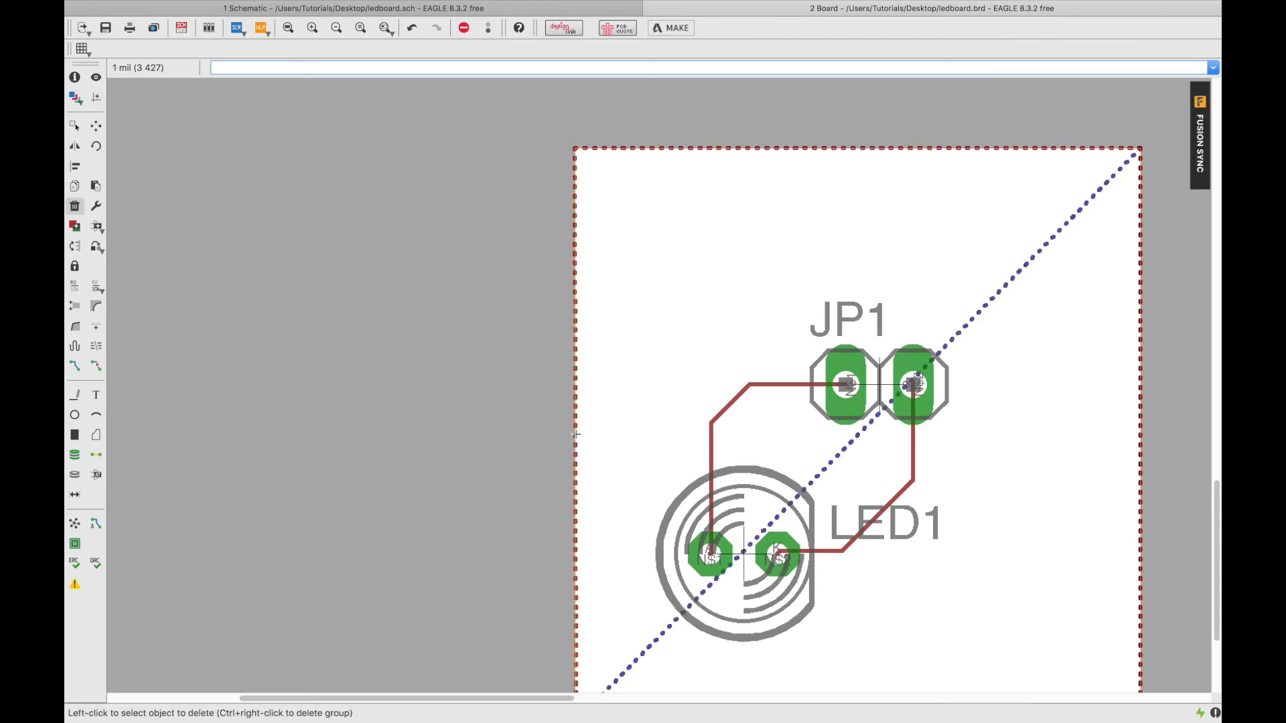
{"action": "key", "text": "super+z"}
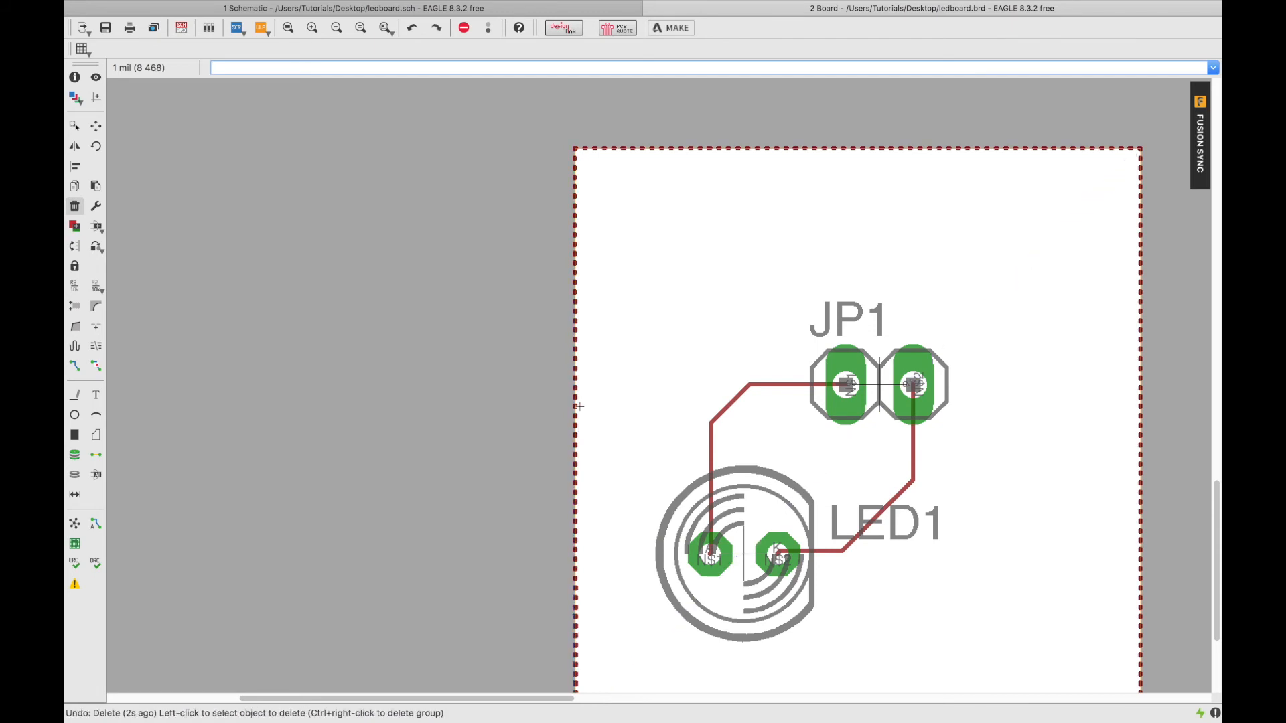
{"action": "right_click", "coordinate": [576, 409]}
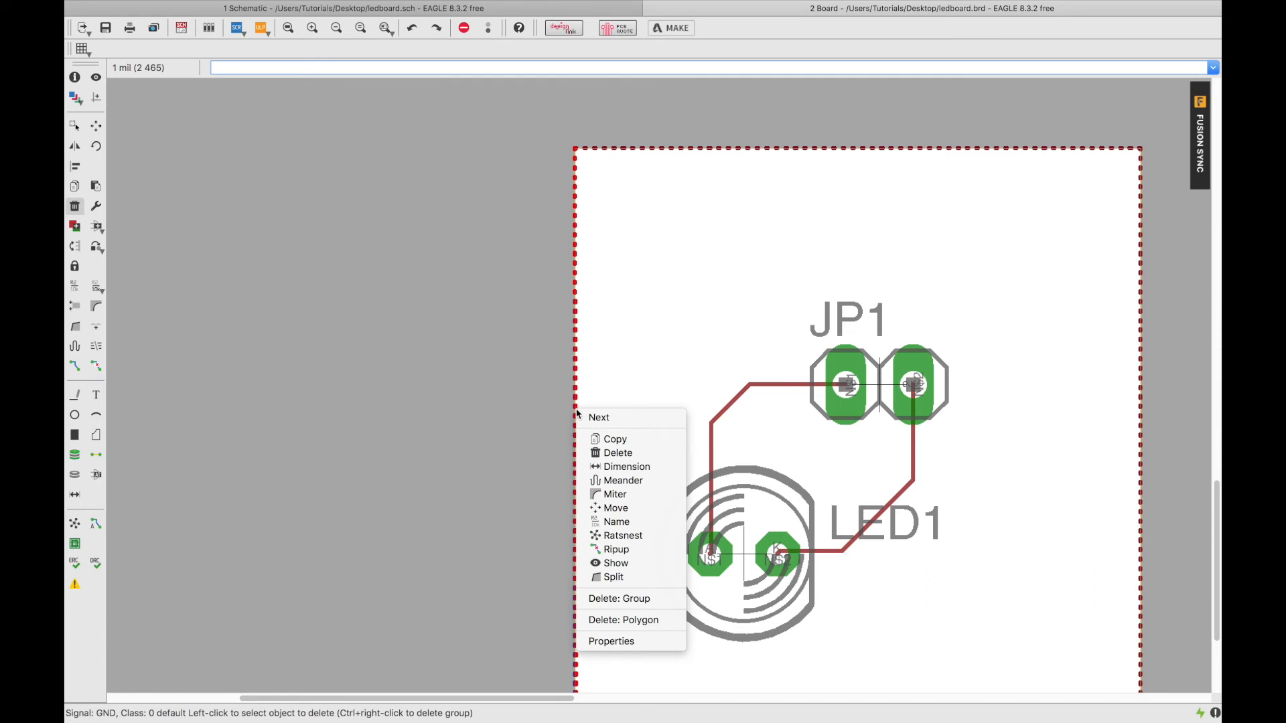
{"action": "left_click", "coordinate": [606, 453]}
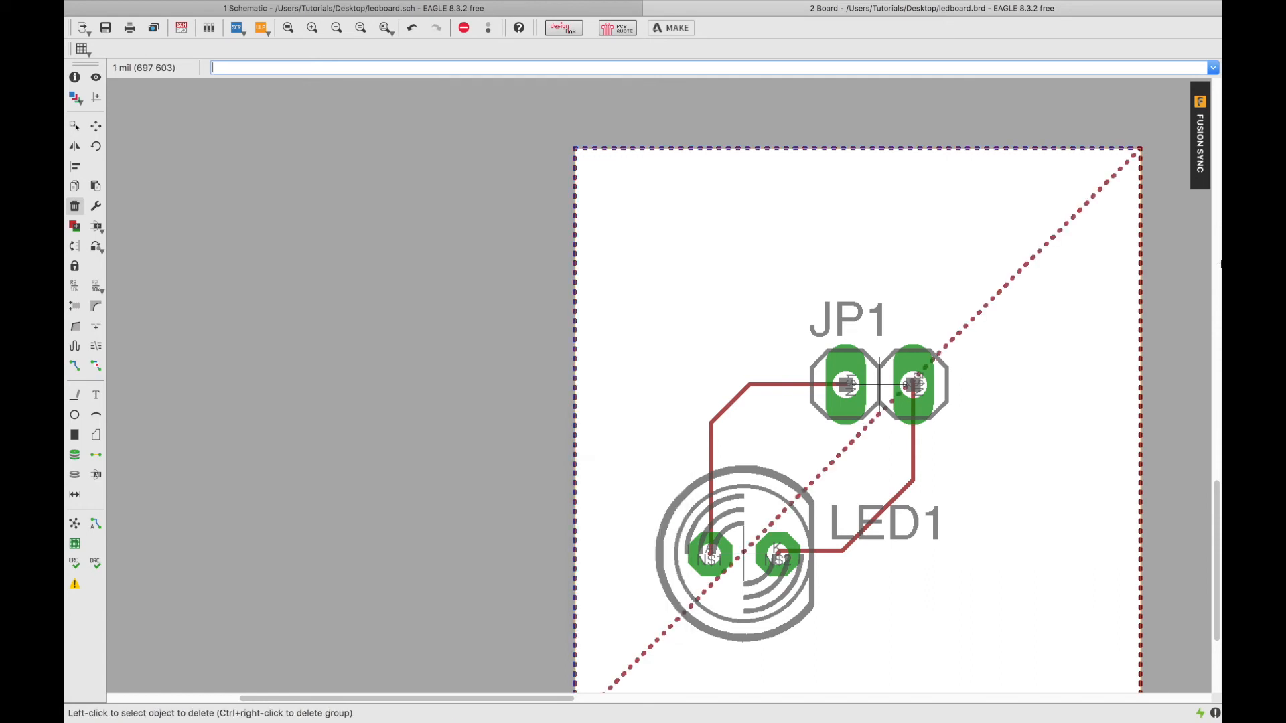
{"action": "right_click", "coordinate": [1096, 201]}
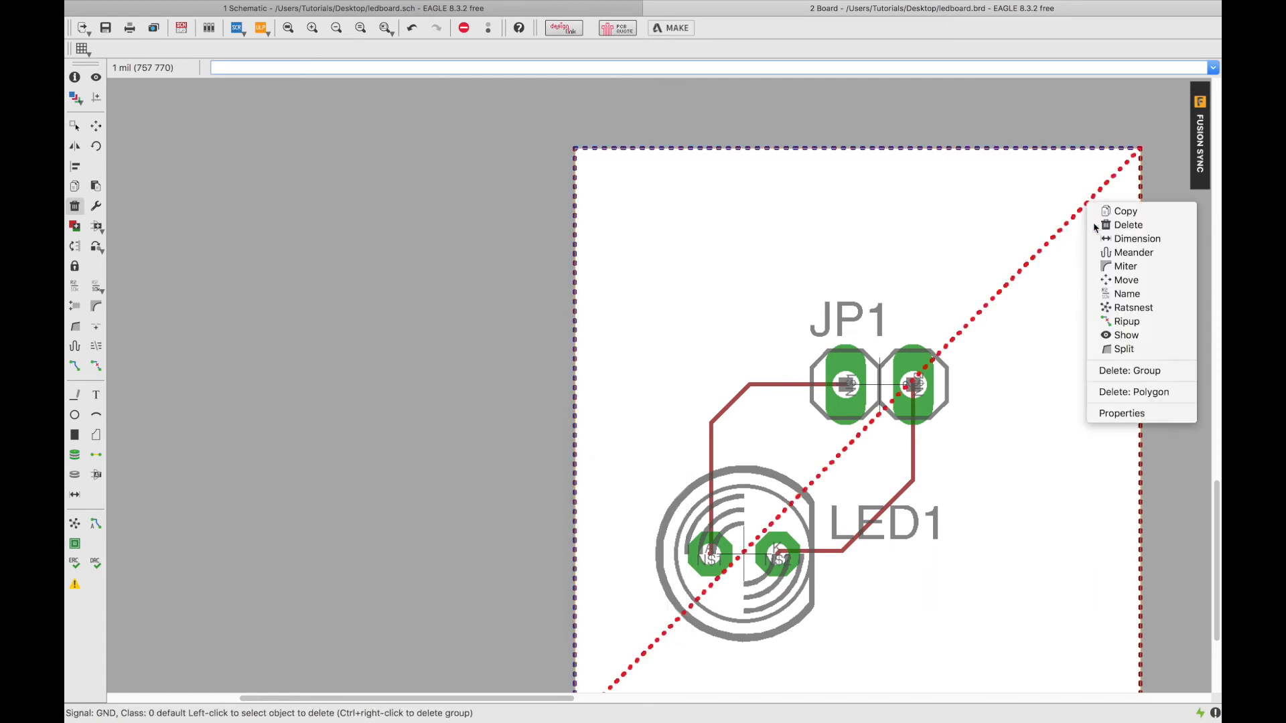
{"action": "left_click", "coordinate": [1113, 223]}
Delete the entire GND polygon via its bottom edge, leaving the bare board outline.
{"action": "scroll", "coordinate": [1101, 325], "scroll_direction": "down", "scroll_amount": 4}
{"action": "scroll", "coordinate": [1116, 338], "scroll_direction": "up", "scroll_amount": 5}
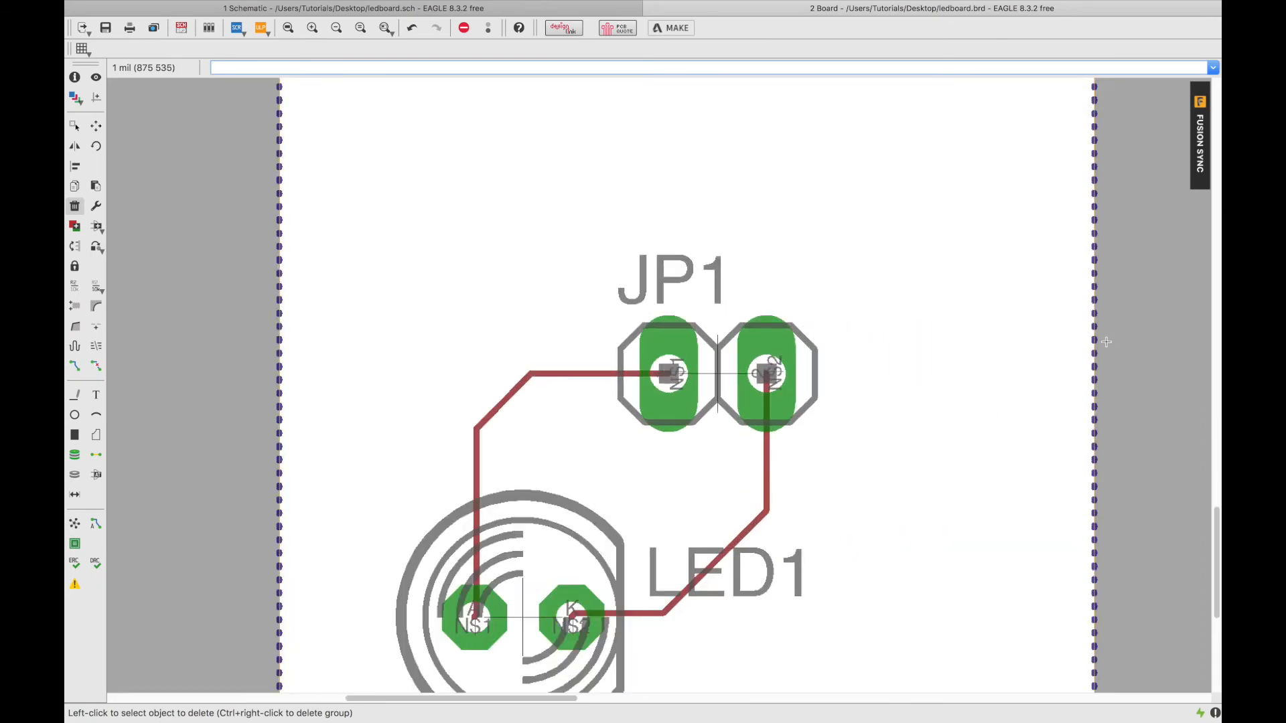
{"action": "scroll", "coordinate": [1098, 341], "scroll_direction": "down", "scroll_amount": 2}
{"action": "scroll", "coordinate": [1098, 339], "scroll_direction": "down", "scroll_amount": 1}
{"action": "scroll", "coordinate": [1046, 566], "scroll_direction": "up", "scroll_amount": 6}
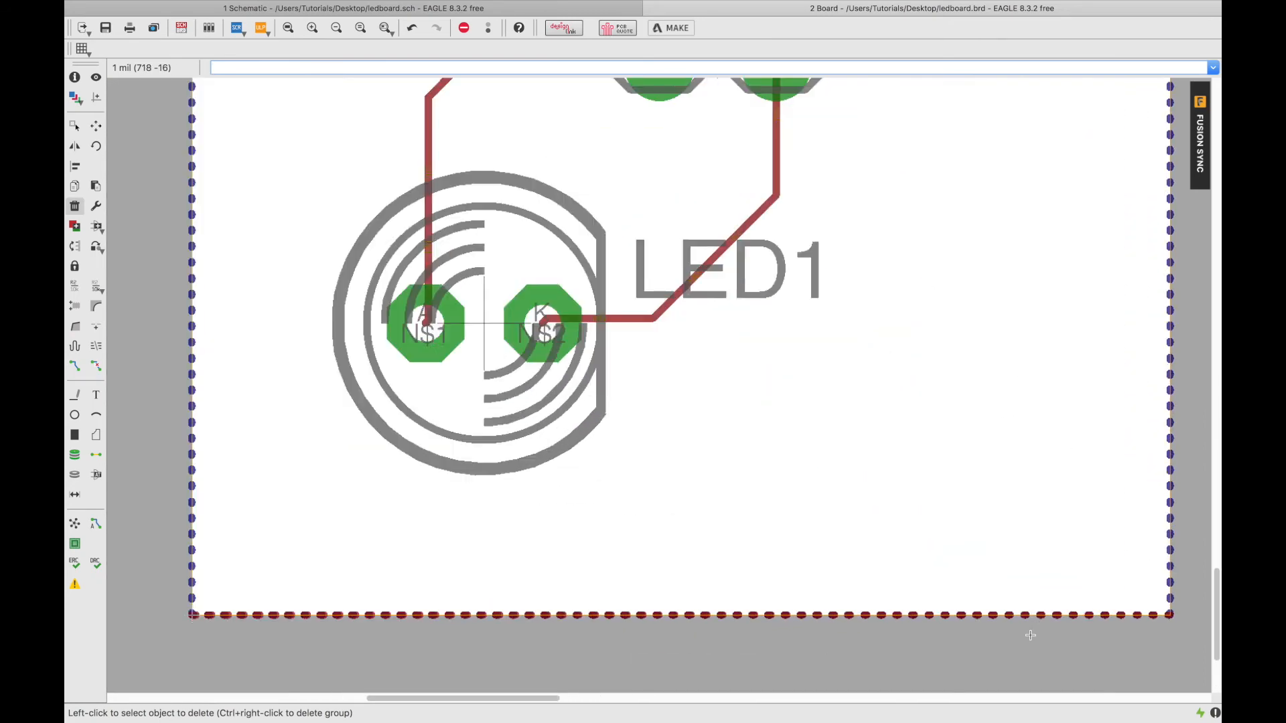
{"action": "right_click", "coordinate": [1028, 607]}
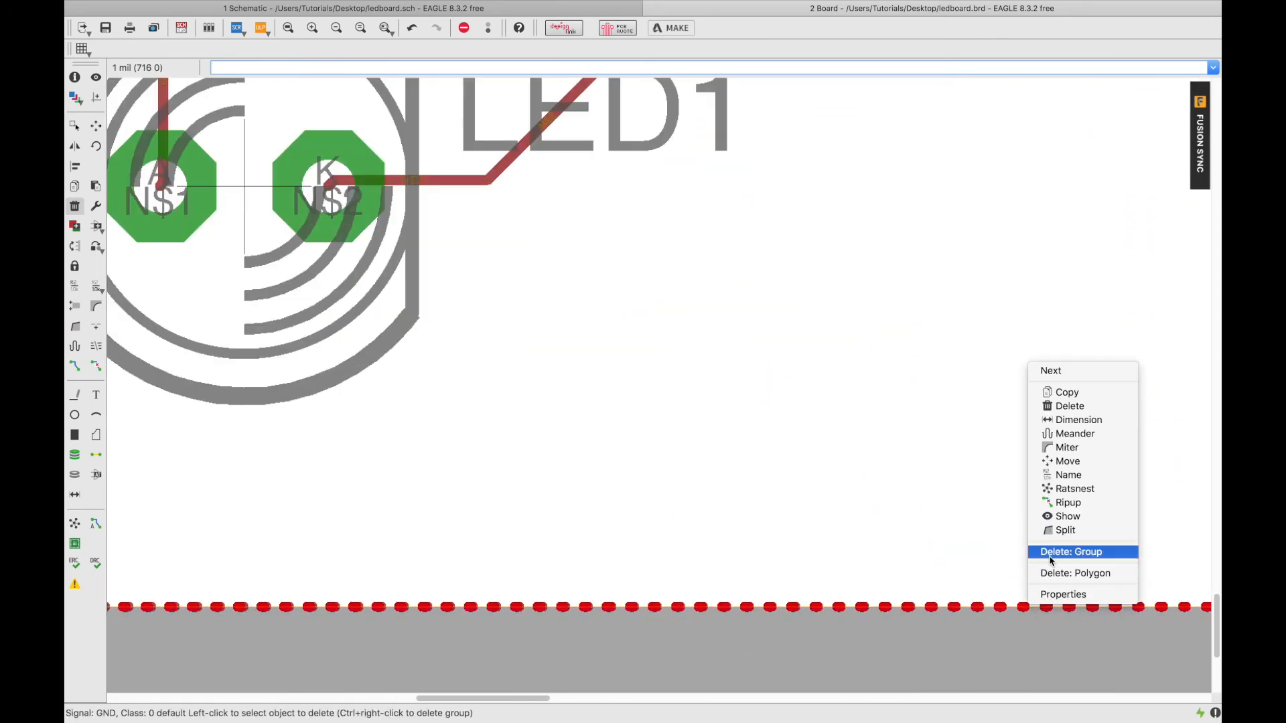
{"action": "left_click", "coordinate": [1050, 573]}
{"action": "scroll", "coordinate": [925, 560], "scroll_direction": "down", "scroll_amount": 8}
{"action": "scroll", "coordinate": [925, 560], "scroll_direction": "up", "scroll_amount": 5}
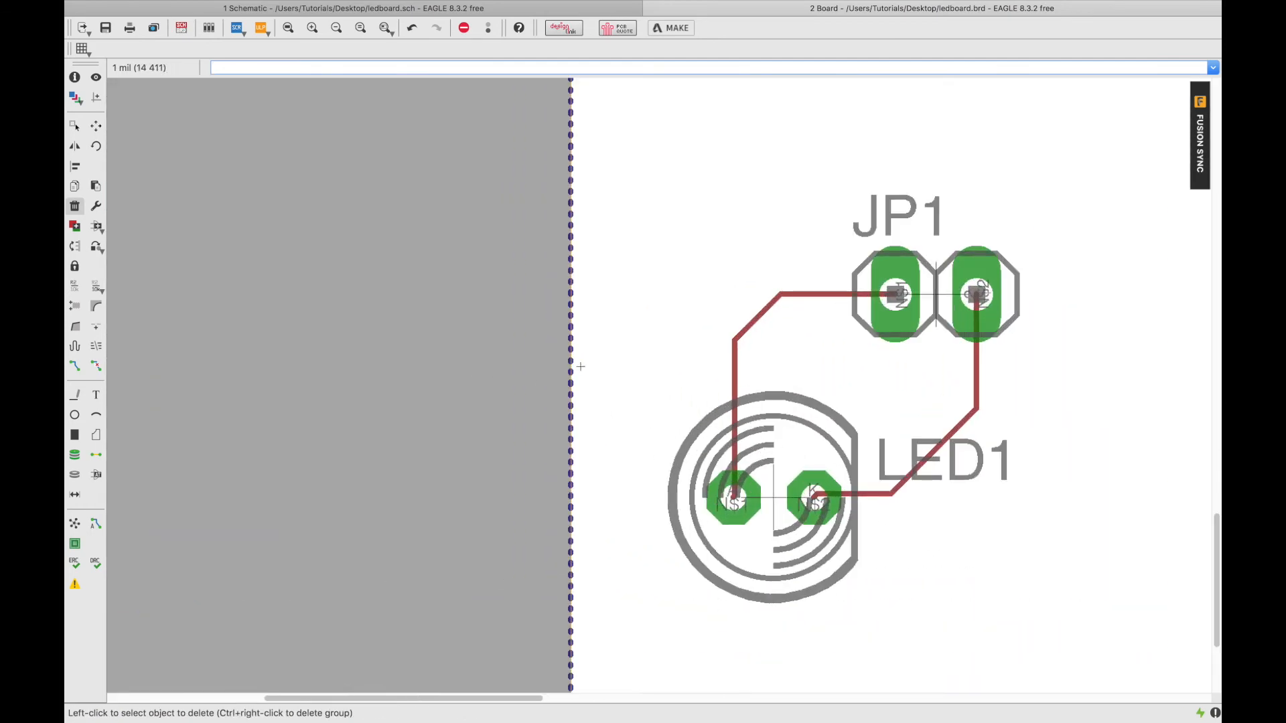
{"action": "scroll", "coordinate": [566, 373], "scroll_direction": "down", "scroll_amount": 3}
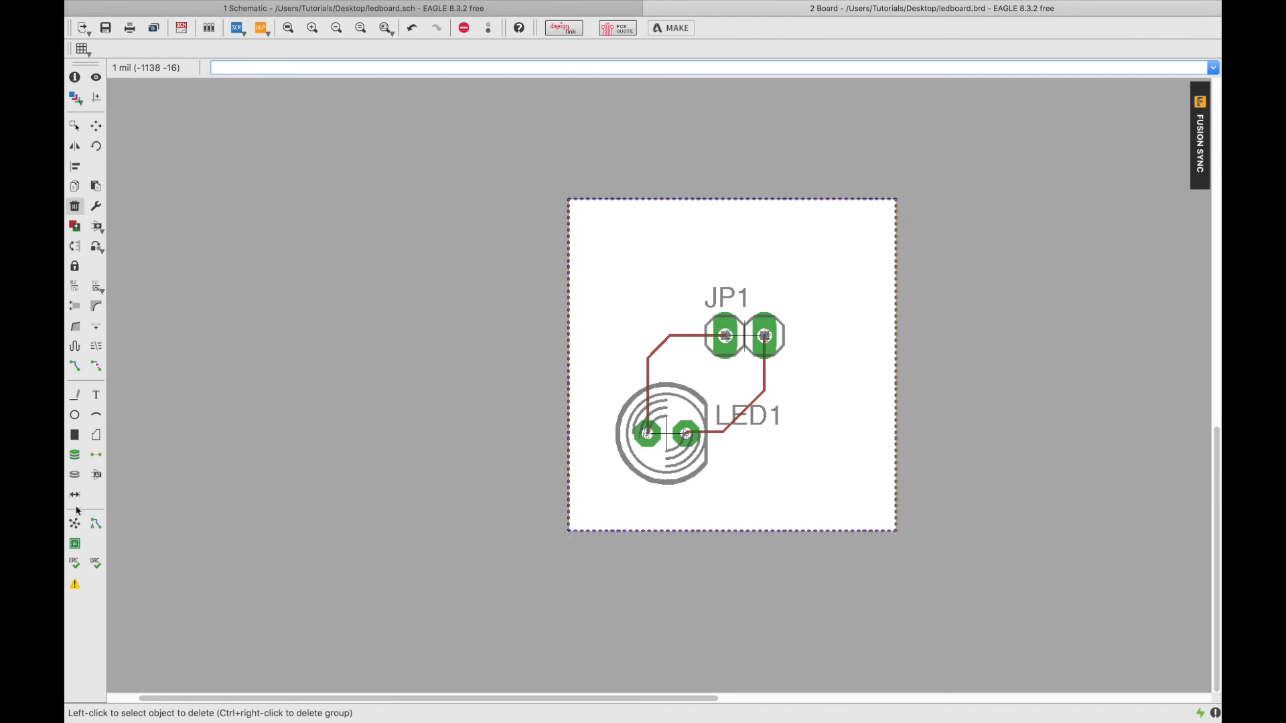
{"action": "left_click", "coordinate": [96, 435]}
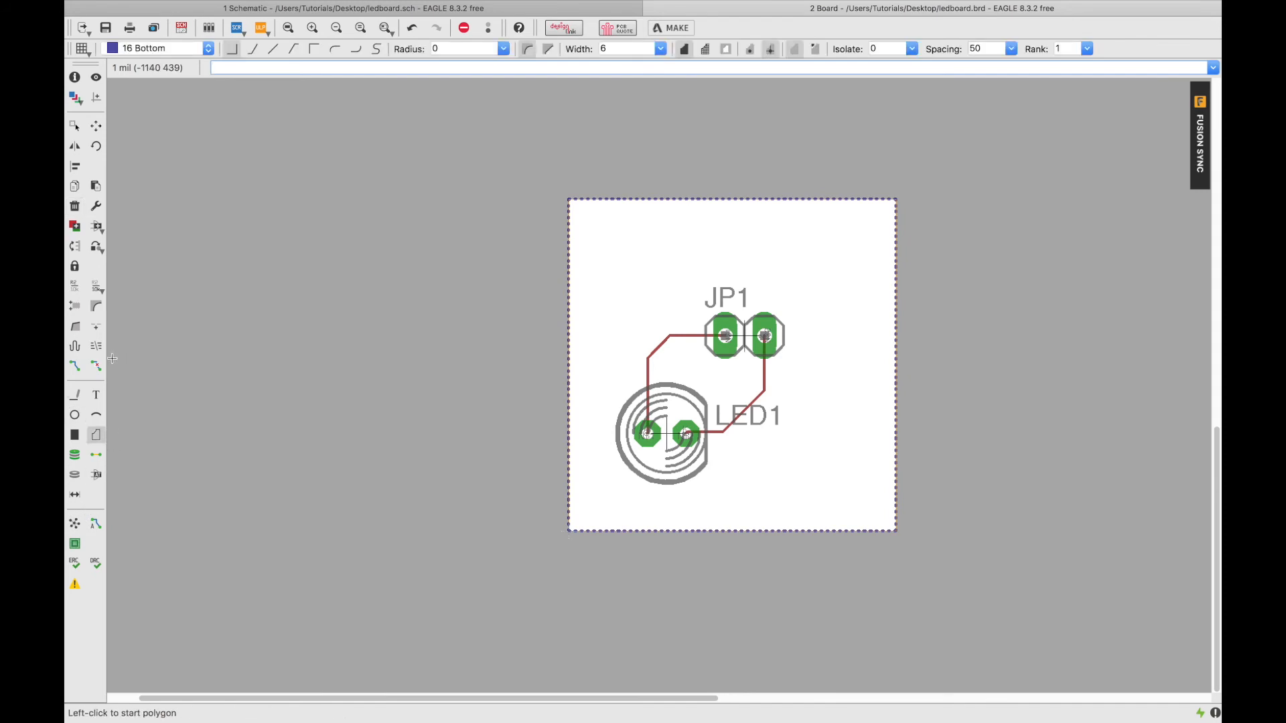
Start a polygon and switch its layer from Bottom to Top.
{"action": "left_click", "coordinate": [155, 48]}
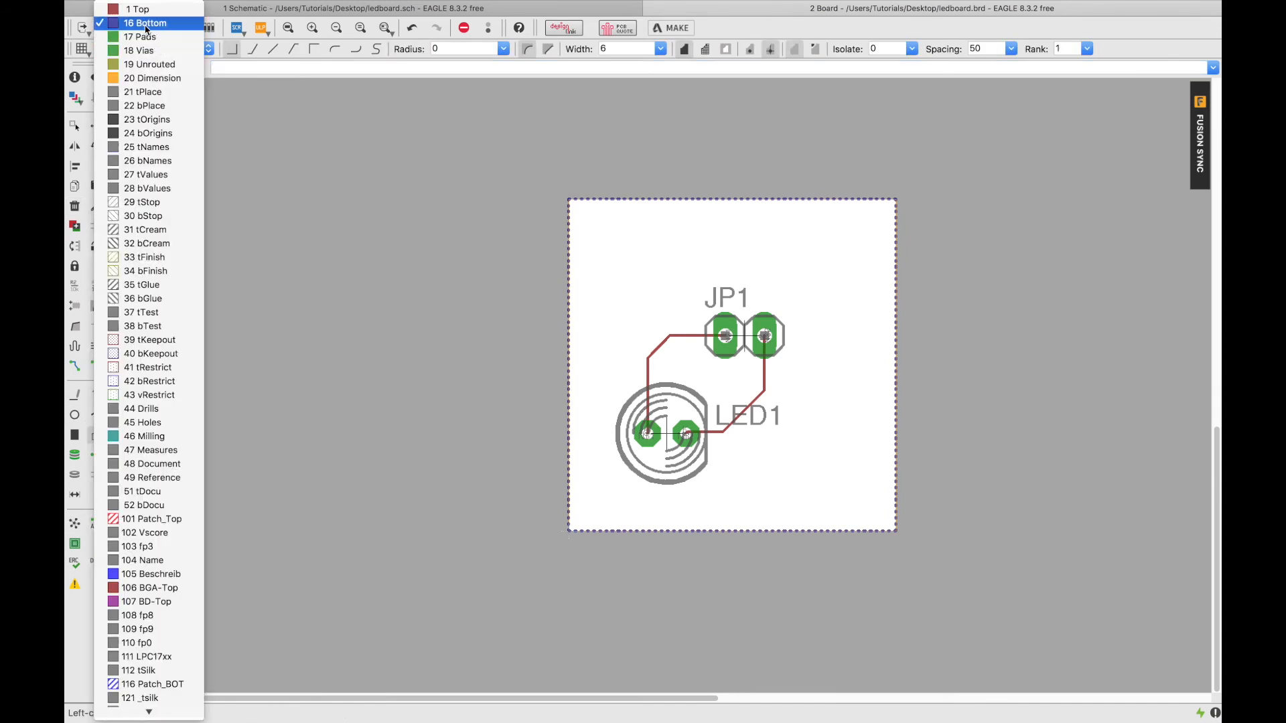
{"action": "left_click", "coordinate": [142, 22]}
{"action": "scroll", "coordinate": [677, 560], "scroll_direction": "up", "scroll_amount": 10}
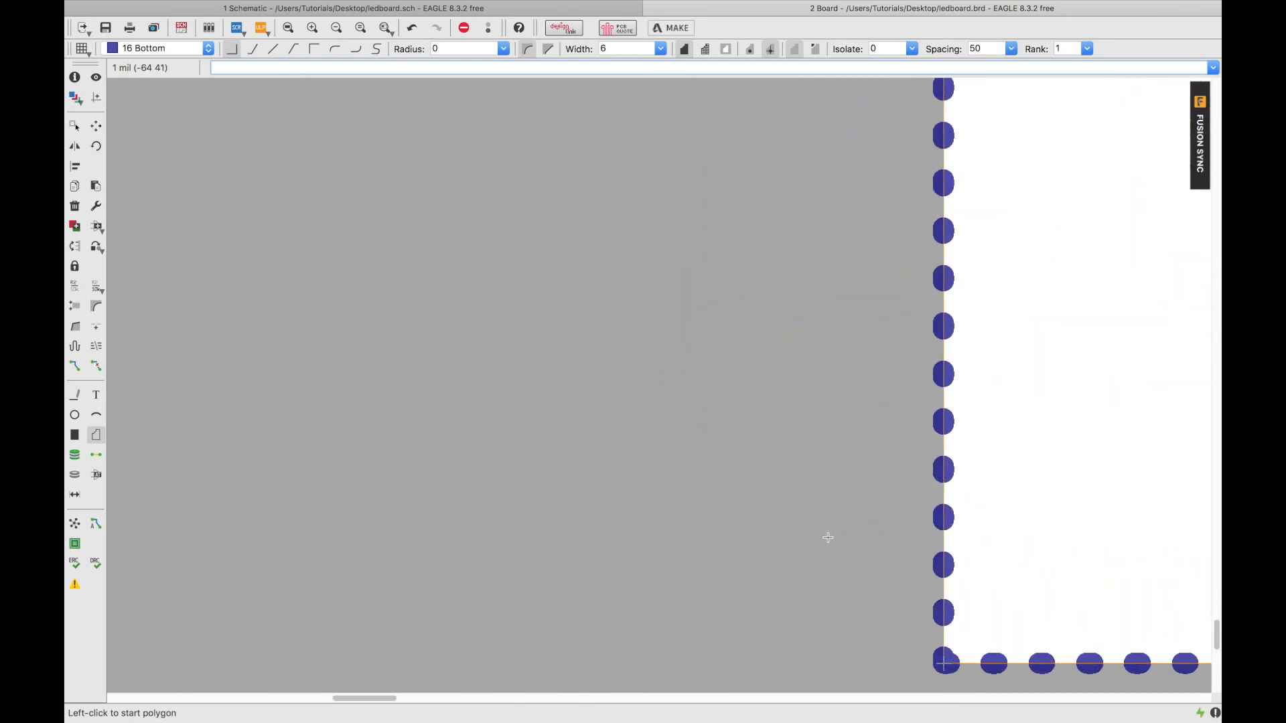
{"action": "scroll", "coordinate": [840, 543], "scroll_direction": "up", "scroll_amount": 3}
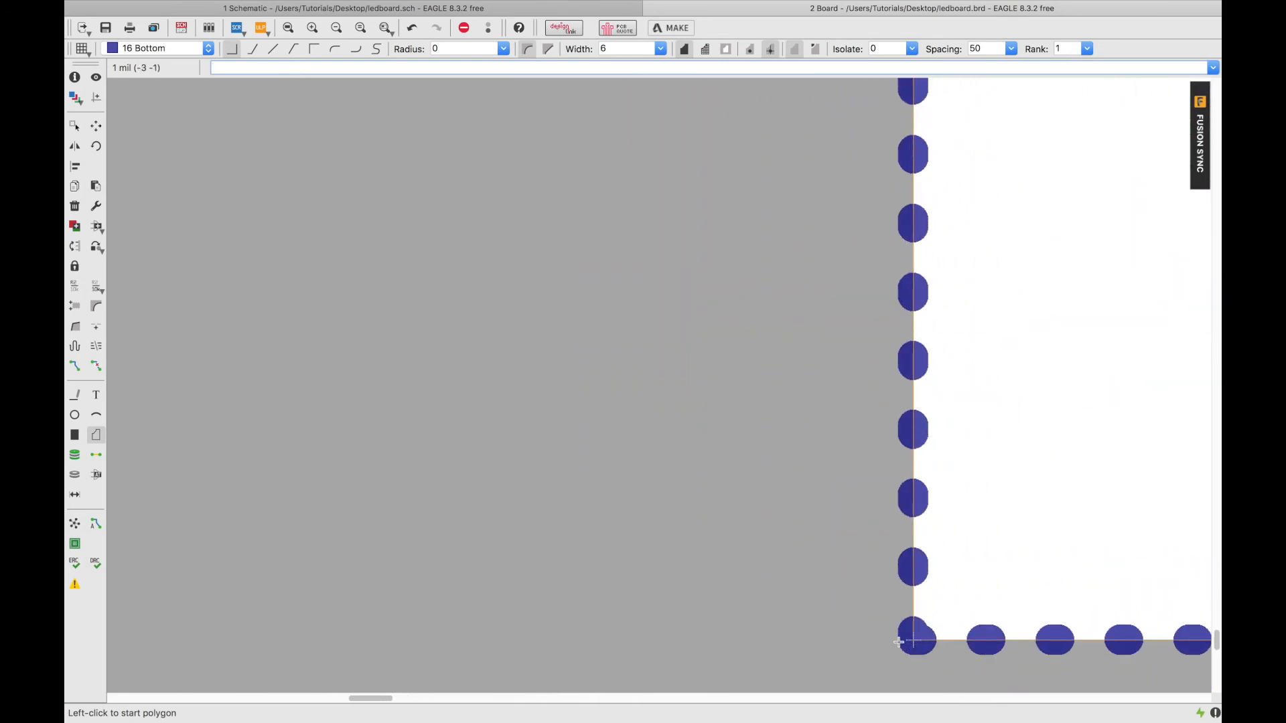
{"action": "left_click", "coordinate": [914, 639]}
{"action": "scroll", "coordinate": [963, 379], "scroll_direction": "up", "scroll_amount": 4}
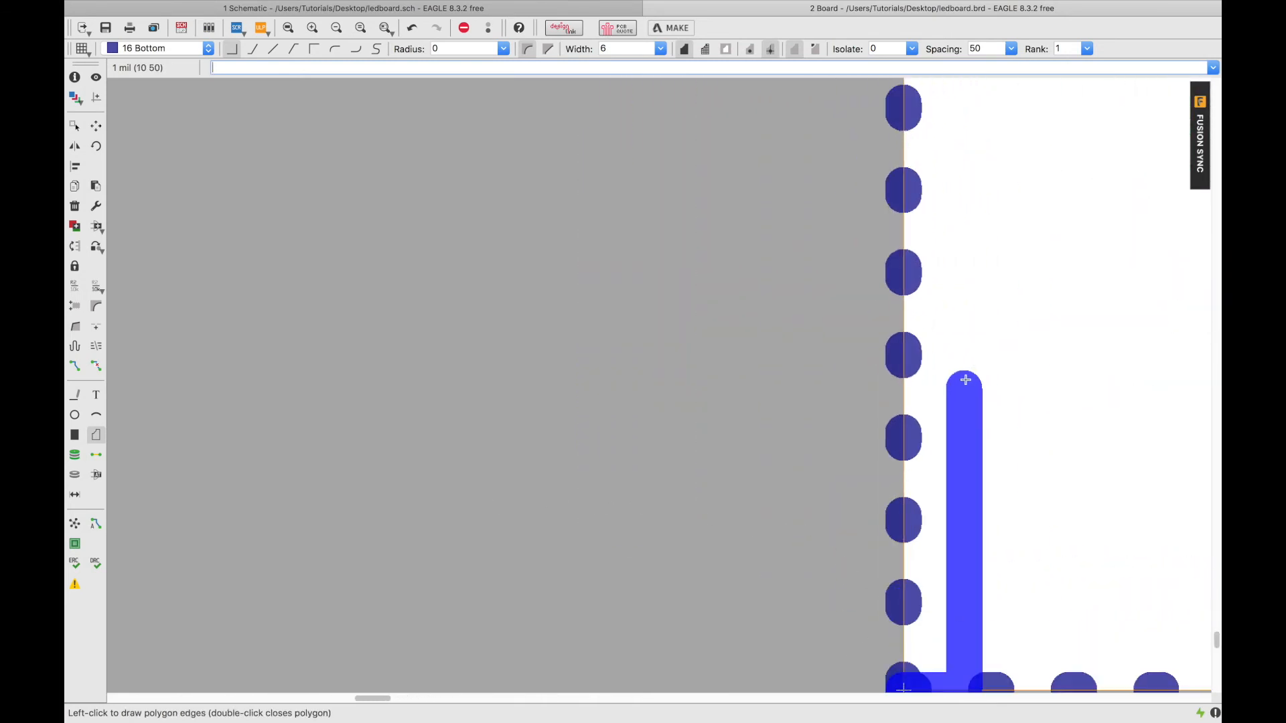
{"action": "scroll", "coordinate": [956, 367], "scroll_direction": "down", "scroll_amount": 6}
{"action": "scroll", "coordinate": [955, 378], "scroll_direction": "up", "scroll_amount": 1}
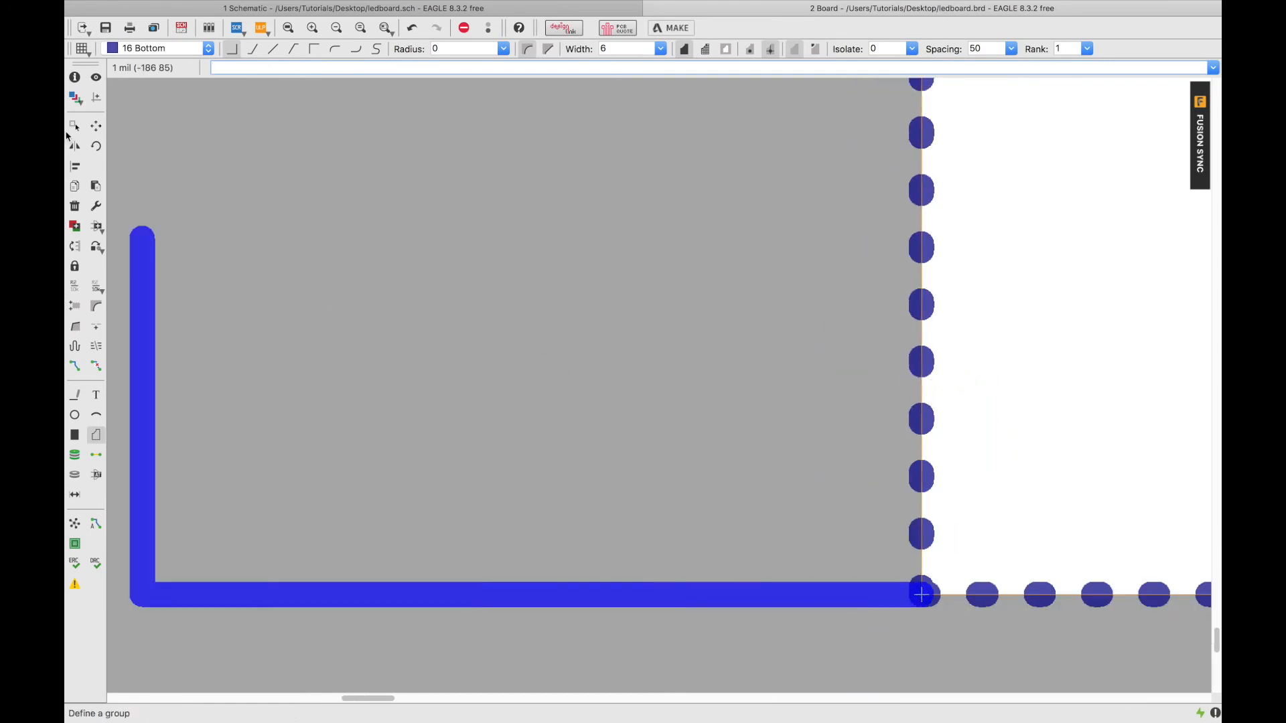
{"action": "left_click", "coordinate": [138, 49]}
{"action": "left_click", "coordinate": [137, 9]}
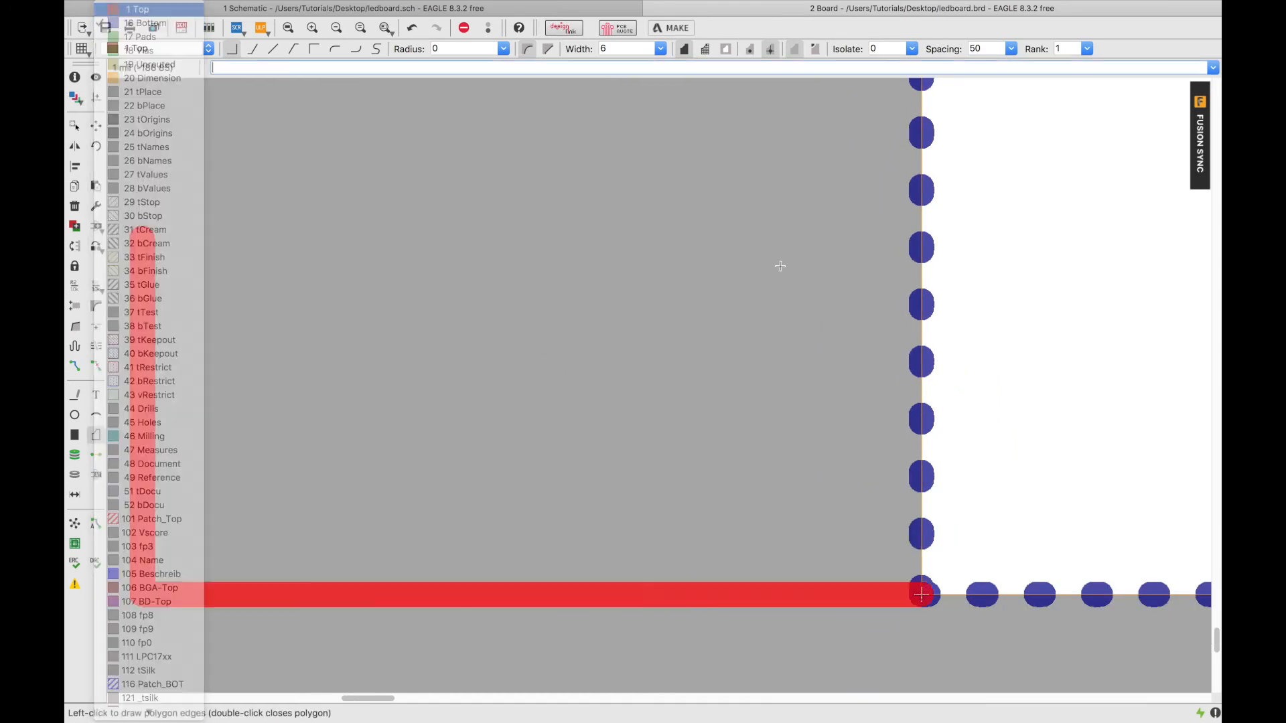
{"action": "scroll", "coordinate": [1051, 359], "scroll_direction": "up", "scroll_amount": 4}
{"action": "scroll", "coordinate": [1054, 358], "scroll_direction": "down", "scroll_amount": 3}
{"action": "scroll", "coordinate": [1054, 358], "scroll_direction": "down", "scroll_amount": 8}
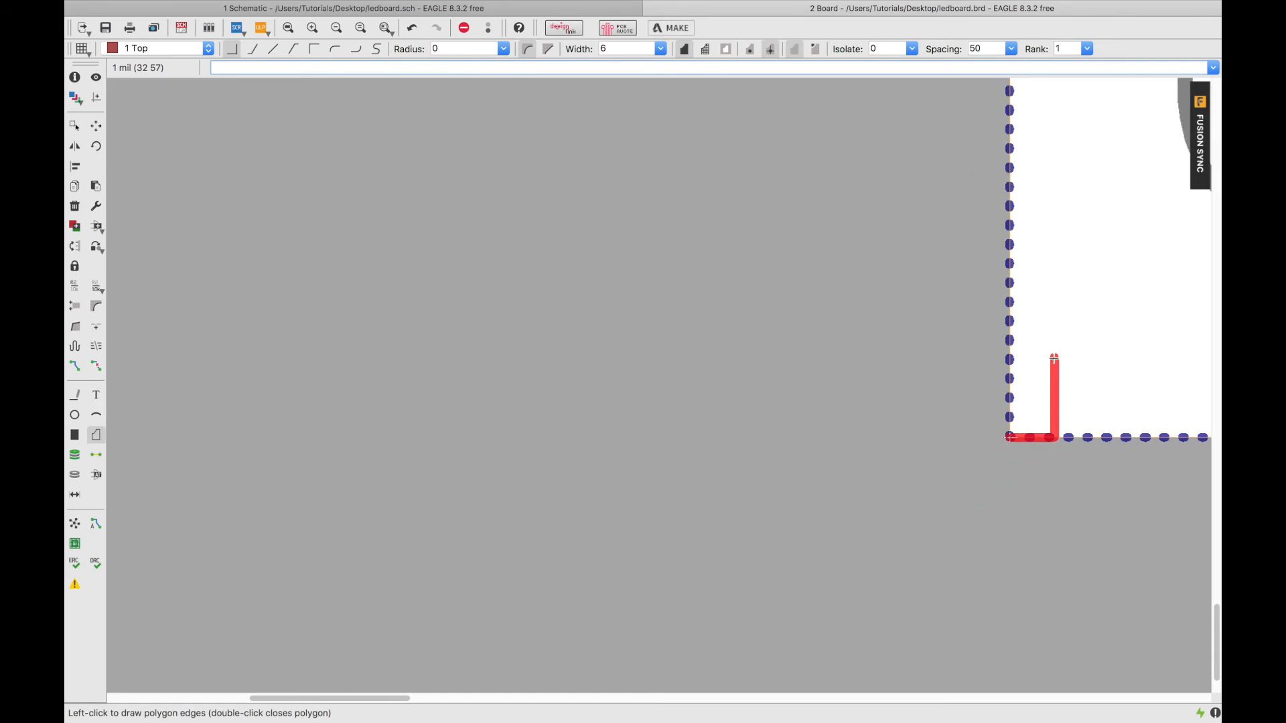
{"action": "scroll", "coordinate": [1053, 248], "scroll_direction": "up", "scroll_amount": 8}
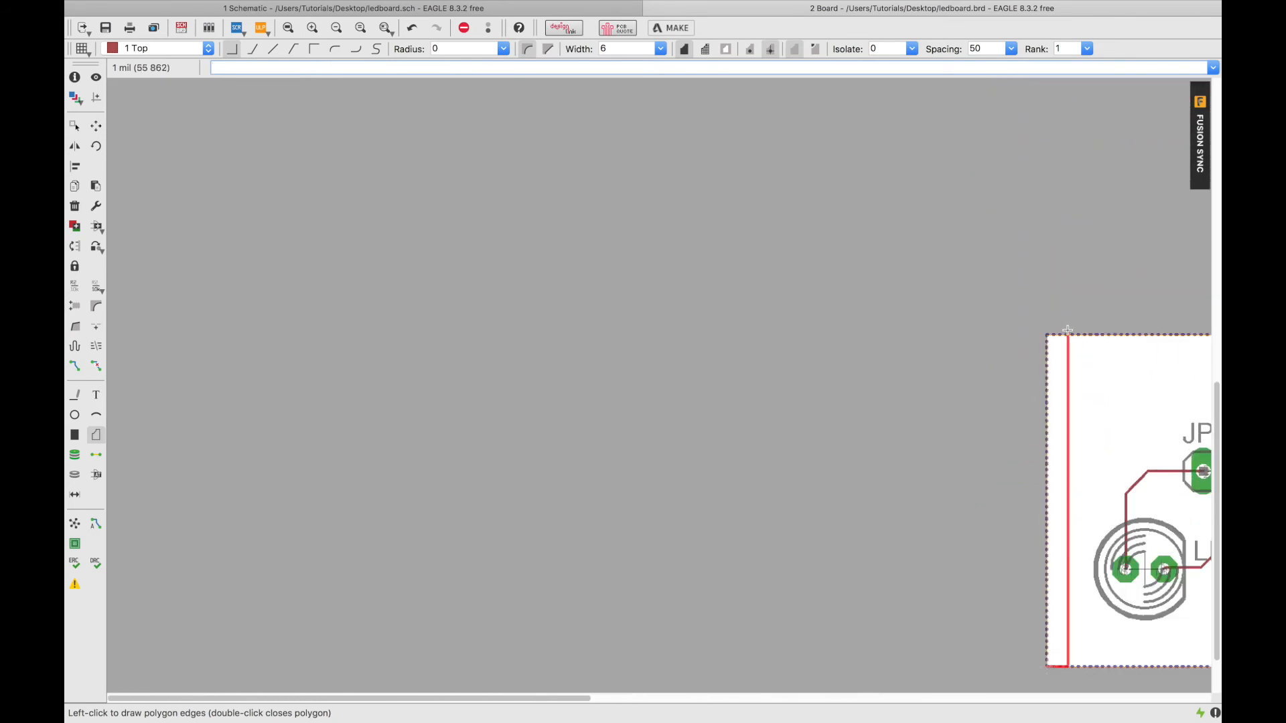
{"action": "scroll", "coordinate": [948, 362], "scroll_direction": "up", "scroll_amount": 5}
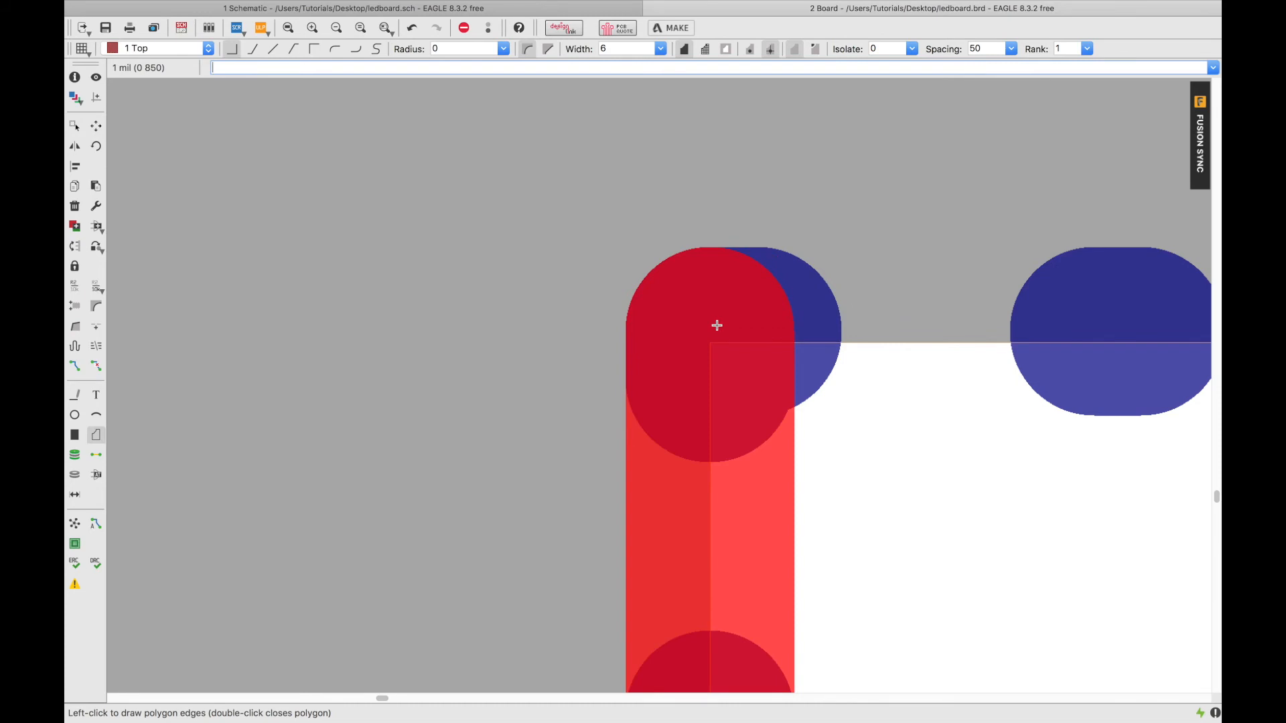
{"action": "scroll", "coordinate": [717, 325], "scroll_direction": "down", "scroll_amount": 8}
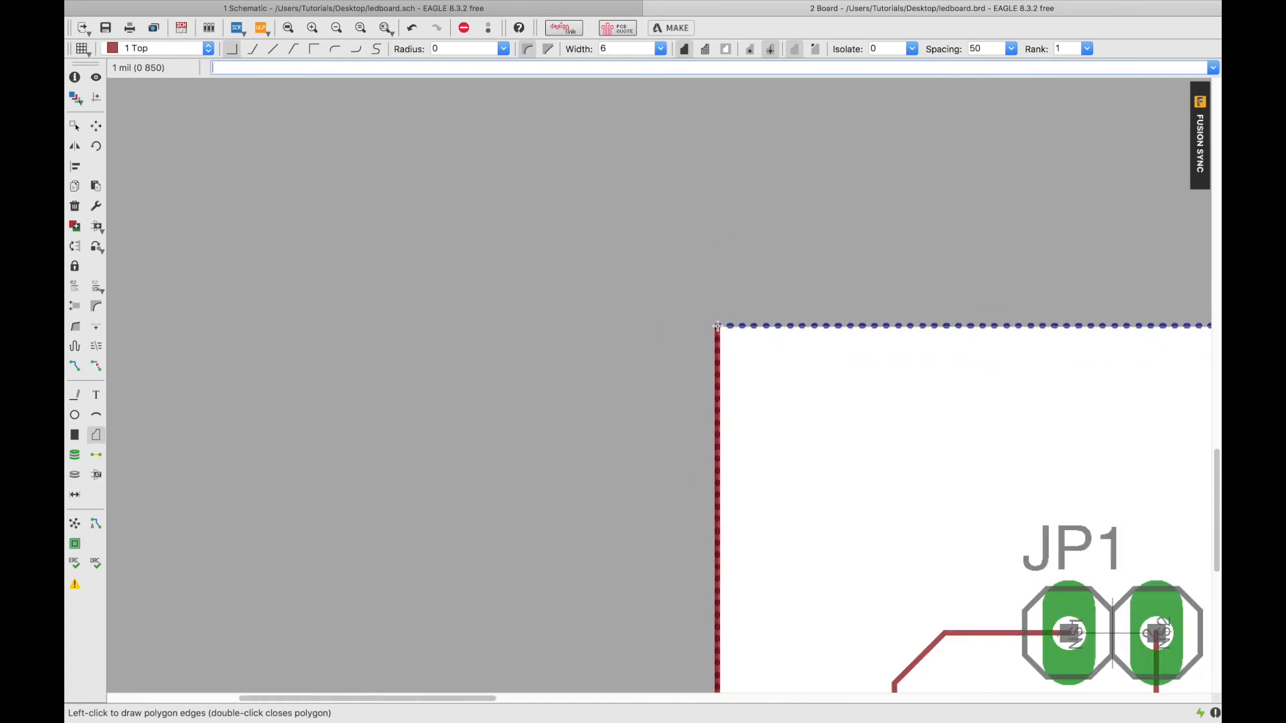
{"action": "scroll", "coordinate": [716, 325], "scroll_direction": "down", "scroll_amount": 3}
Trace the polygon around the four board corners, close it, and save the board.
{"action": "left_click", "coordinate": [717, 324]}
{"action": "scroll", "coordinate": [1169, 317], "scroll_direction": "up", "scroll_amount": 5}
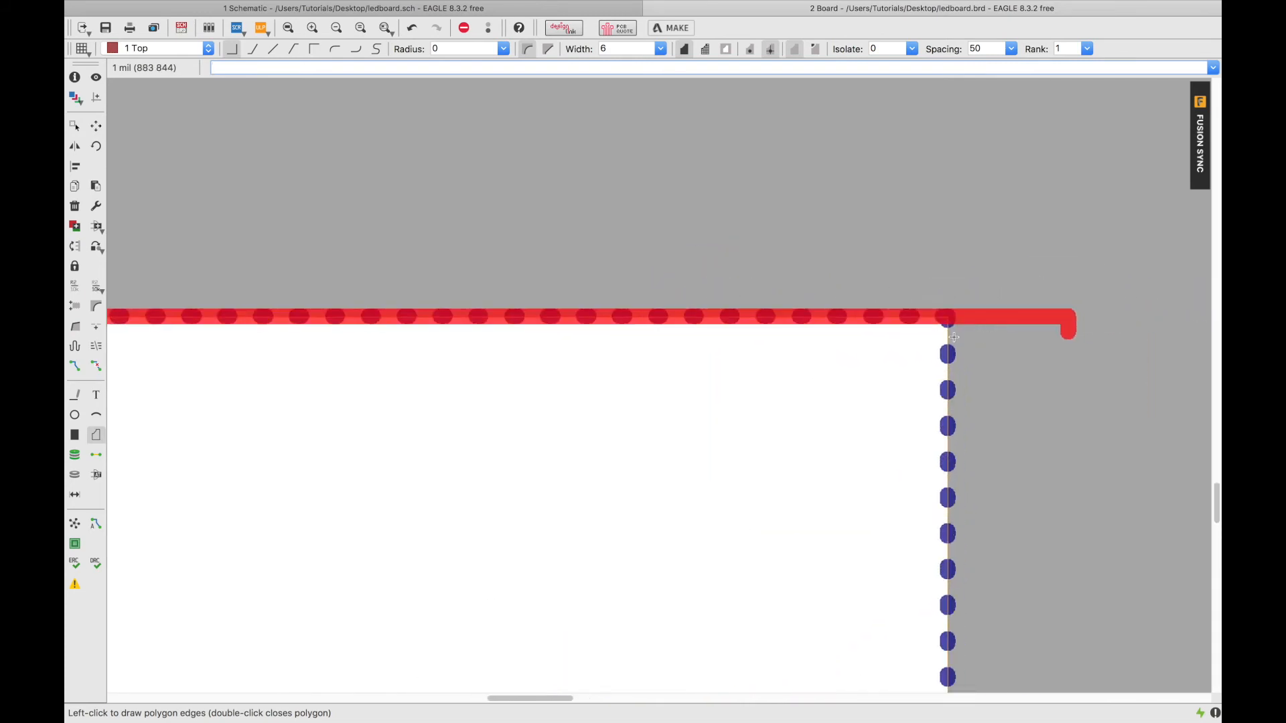
{"action": "scroll", "coordinate": [953, 337], "scroll_direction": "up", "scroll_amount": 4}
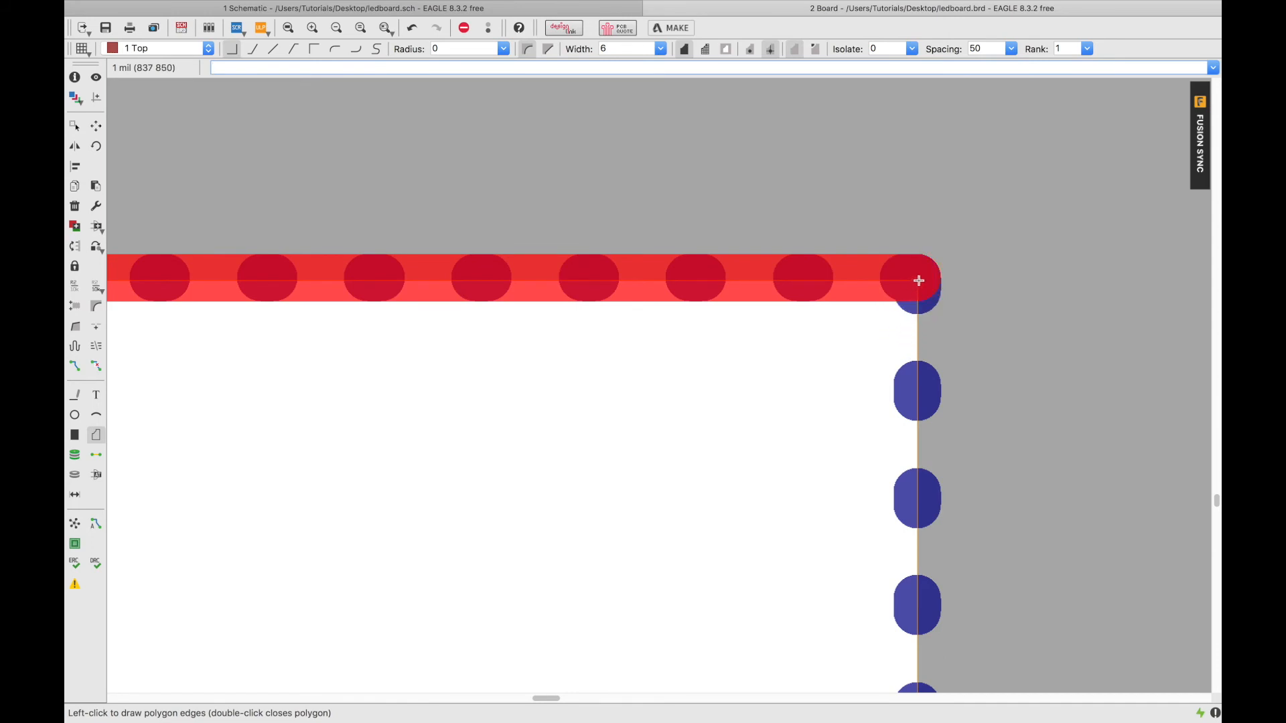
{"action": "left_click", "coordinate": [919, 277]}
{"action": "scroll", "coordinate": [919, 281], "scroll_direction": "down", "scroll_amount": 4}
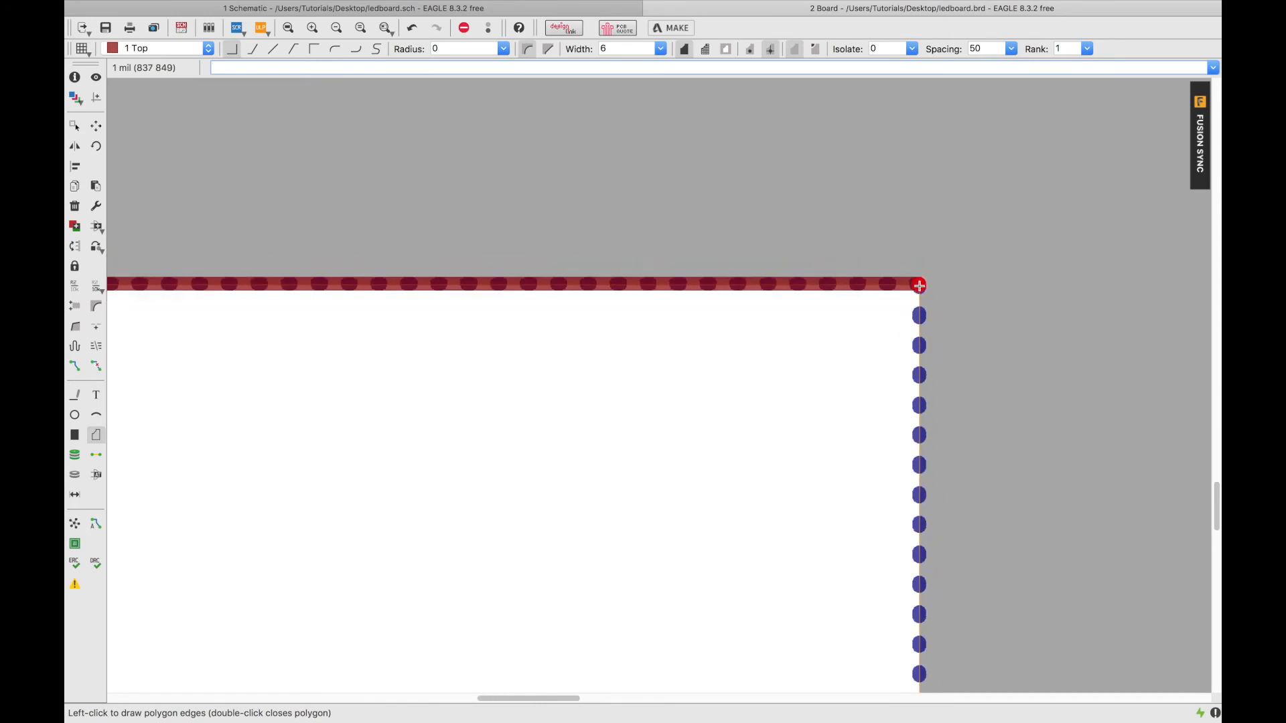
{"action": "scroll", "coordinate": [919, 286], "scroll_direction": "down", "scroll_amount": 4}
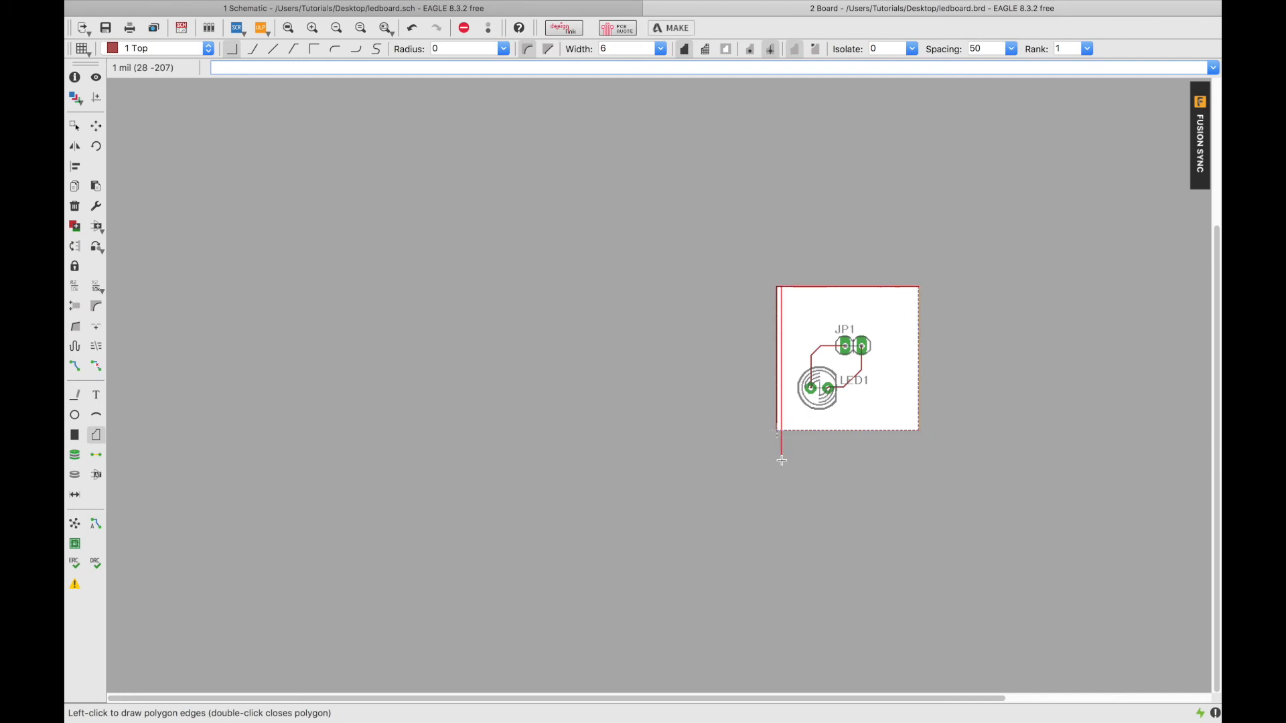
{"action": "scroll", "coordinate": [835, 433], "scroll_direction": "up", "scroll_amount": 3}
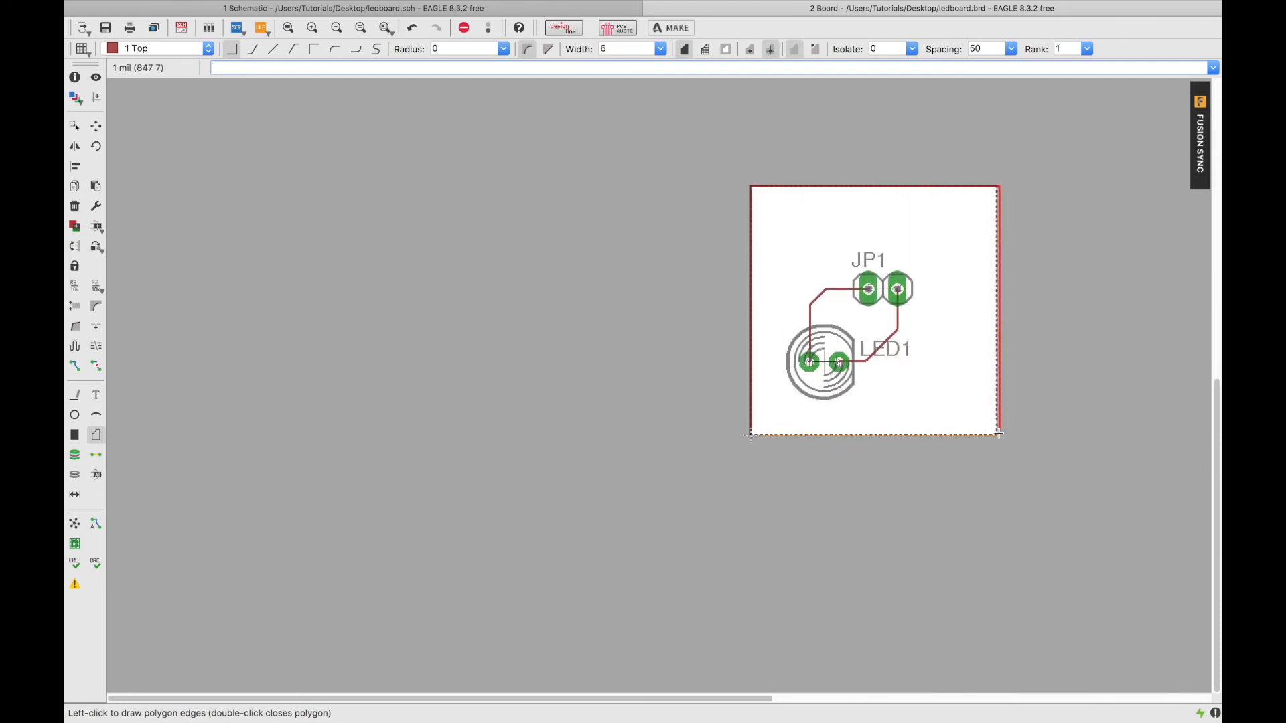
{"action": "scroll", "coordinate": [997, 434], "scroll_direction": "up", "scroll_amount": 5}
{"action": "scroll", "coordinate": [998, 434], "scroll_direction": "up", "scroll_amount": 10}
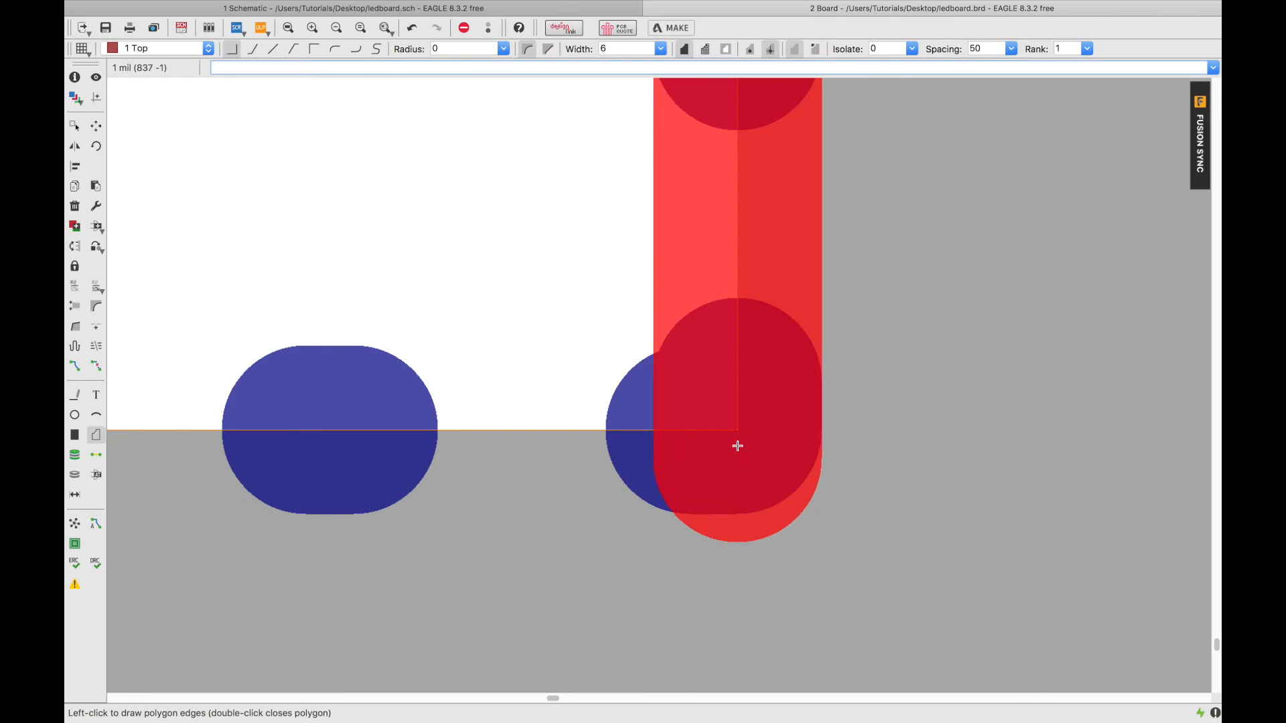
{"action": "scroll", "coordinate": [738, 448], "scroll_direction": "down", "scroll_amount": 10}
{"action": "left_click", "coordinate": [735, 442]}
{"action": "scroll", "coordinate": [735, 442], "scroll_direction": "down", "scroll_amount": 5}
{"action": "scroll", "coordinate": [303, 451], "scroll_direction": "up", "scroll_amount": 8}
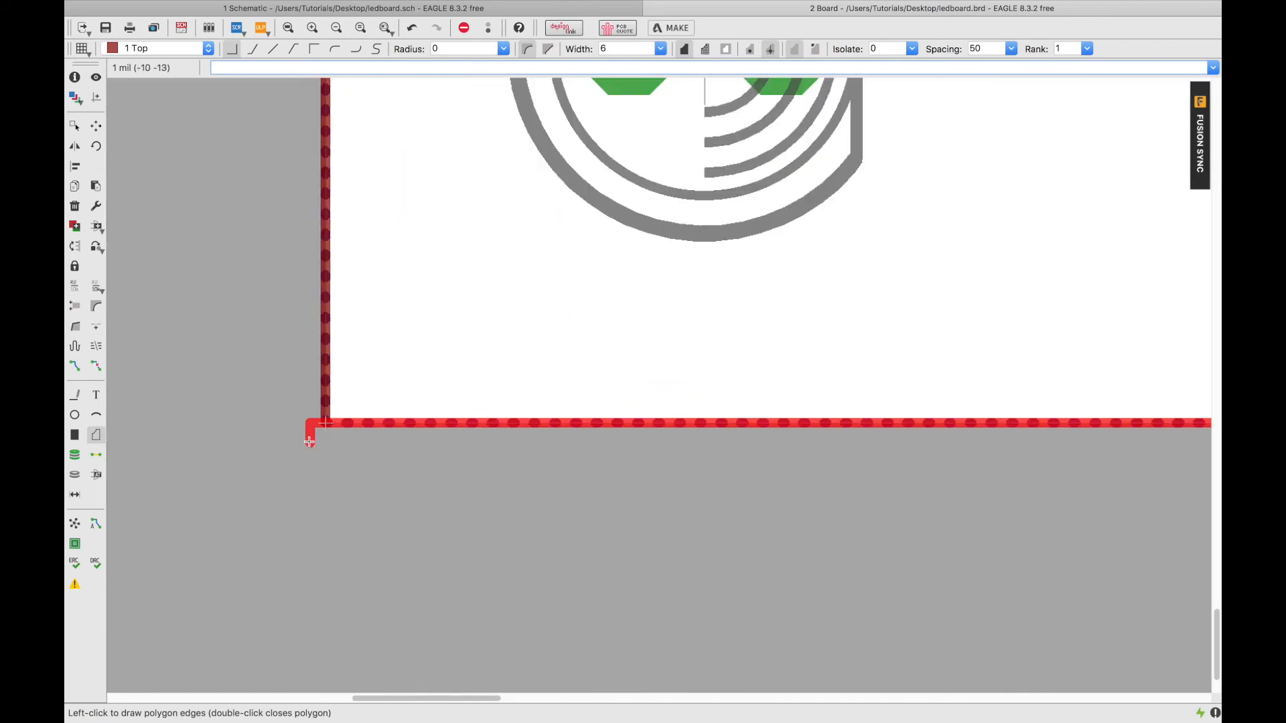
{"action": "left_click", "coordinate": [340, 410]}
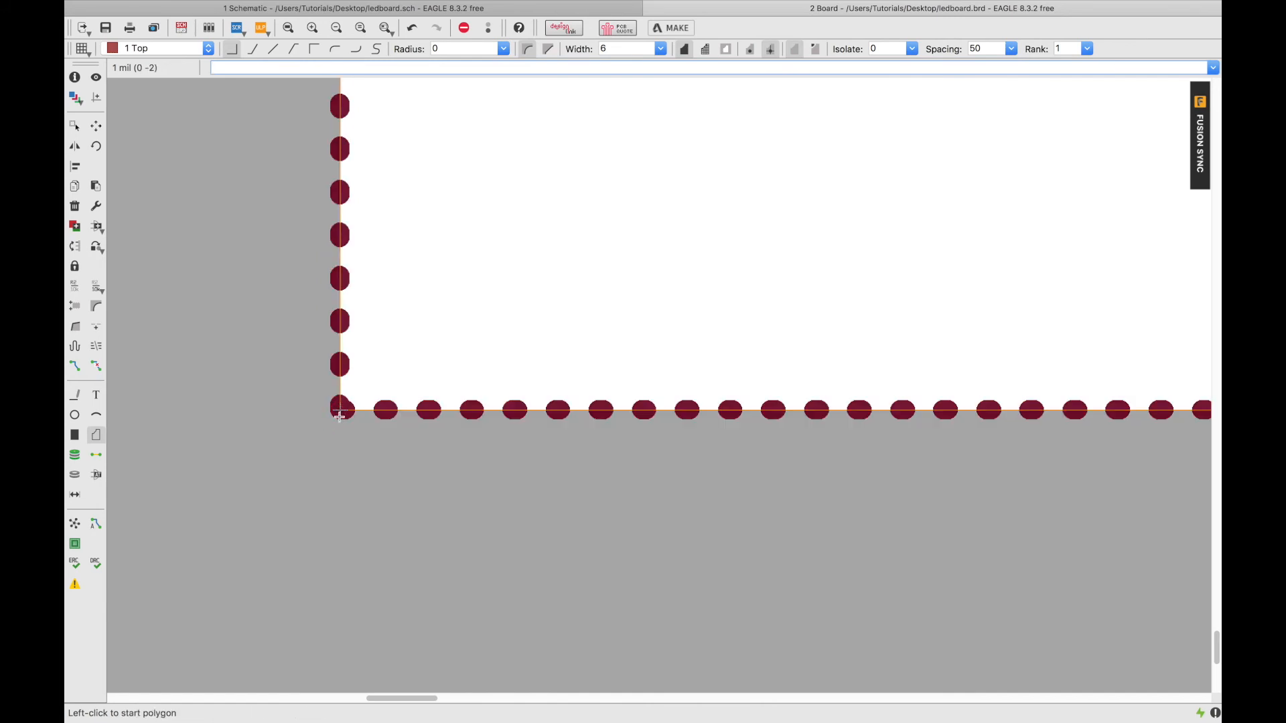
{"action": "key", "text": "super+s"}
Rename the polygon's signal N$3 to GND.
{"action": "left_click", "coordinate": [340, 235]}
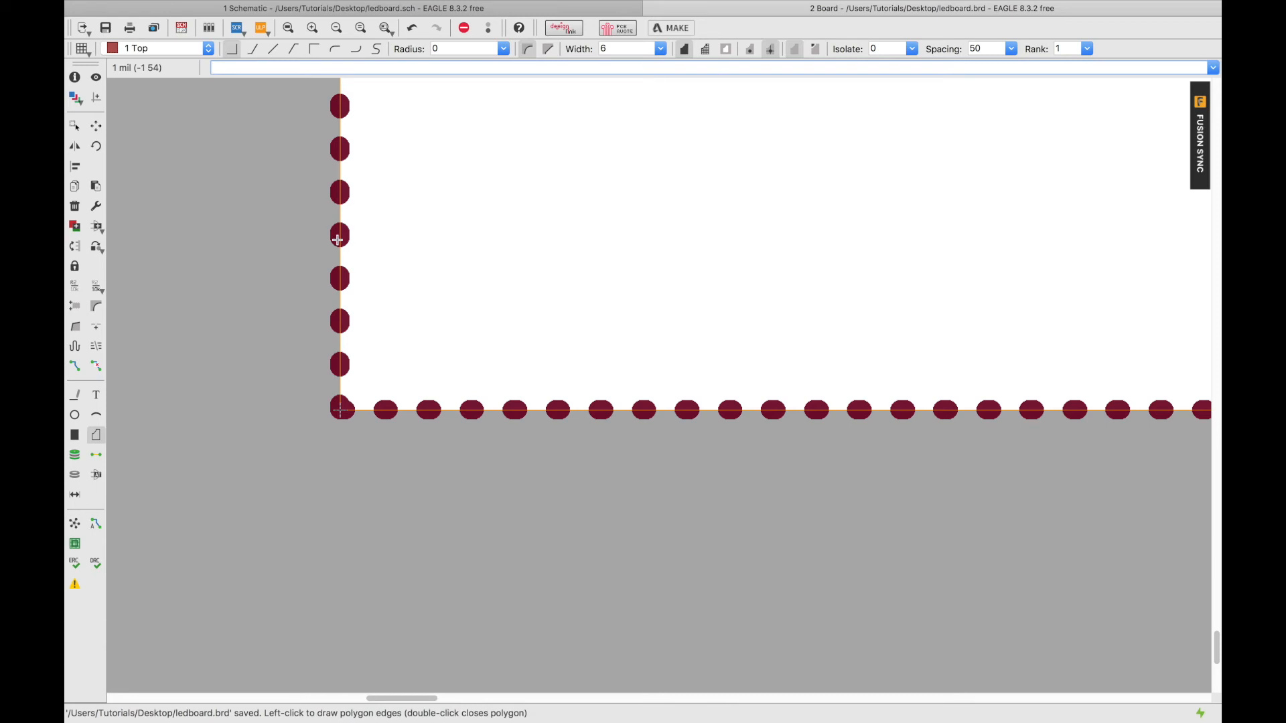
{"action": "key", "text": "Escape"}
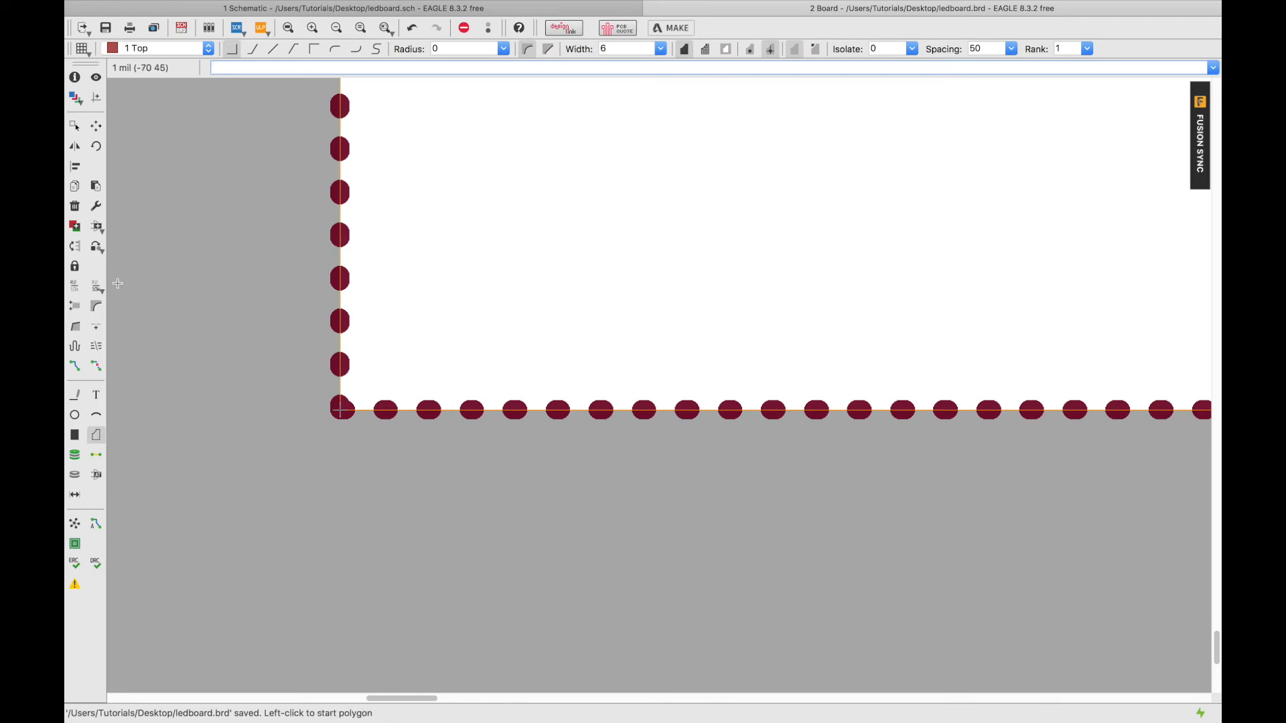
{"action": "left_click", "coordinate": [74, 285]}
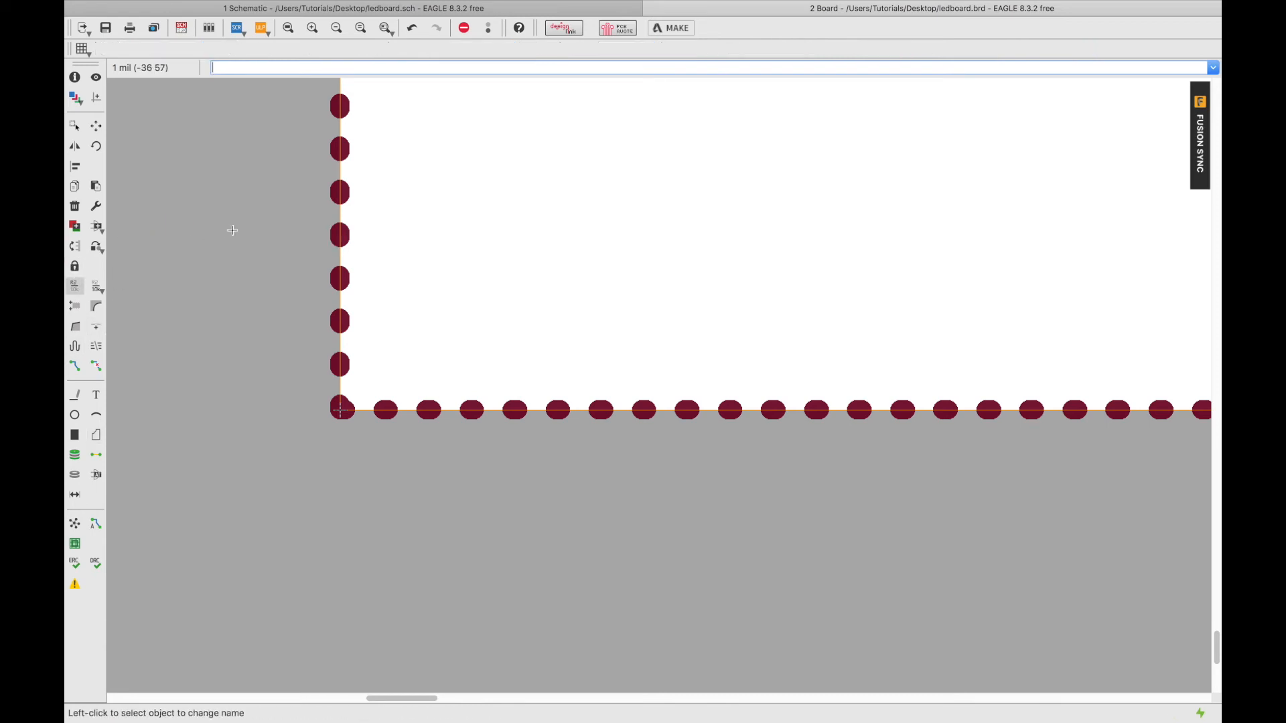
{"action": "left_click", "coordinate": [346, 231]}
{"action": "right_click", "coordinate": [347, 231]}
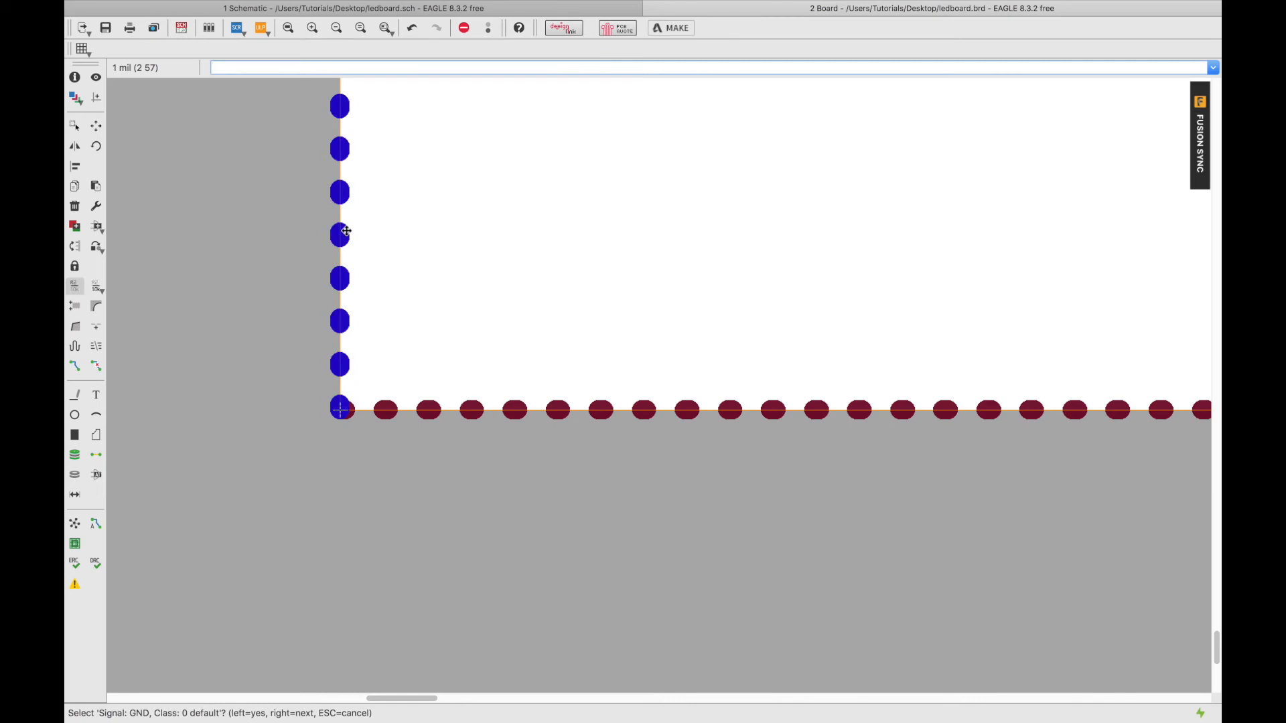
{"action": "right_click", "coordinate": [346, 231]}
{"action": "left_click", "coordinate": [346, 231]}
{"action": "type", "text": "GND"}
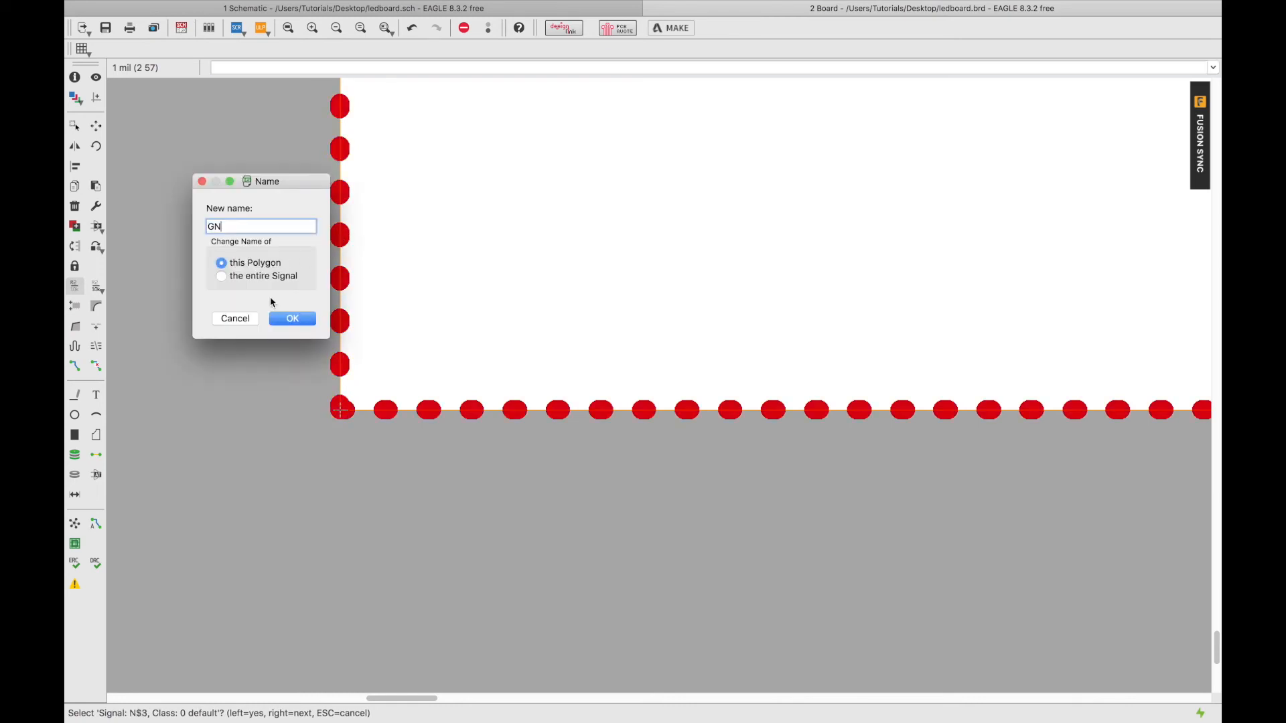
{"action": "key", "text": "Return"}
Run Ratsnest so the GND copper pour fills the board around LED1 and JP1.
{"action": "left_click", "coordinate": [74, 523]}
{"action": "scroll", "coordinate": [484, 299], "scroll_direction": "up", "scroll_amount": 4}
{"action": "scroll", "coordinate": [484, 299], "scroll_direction": "right", "scroll_amount": 2}
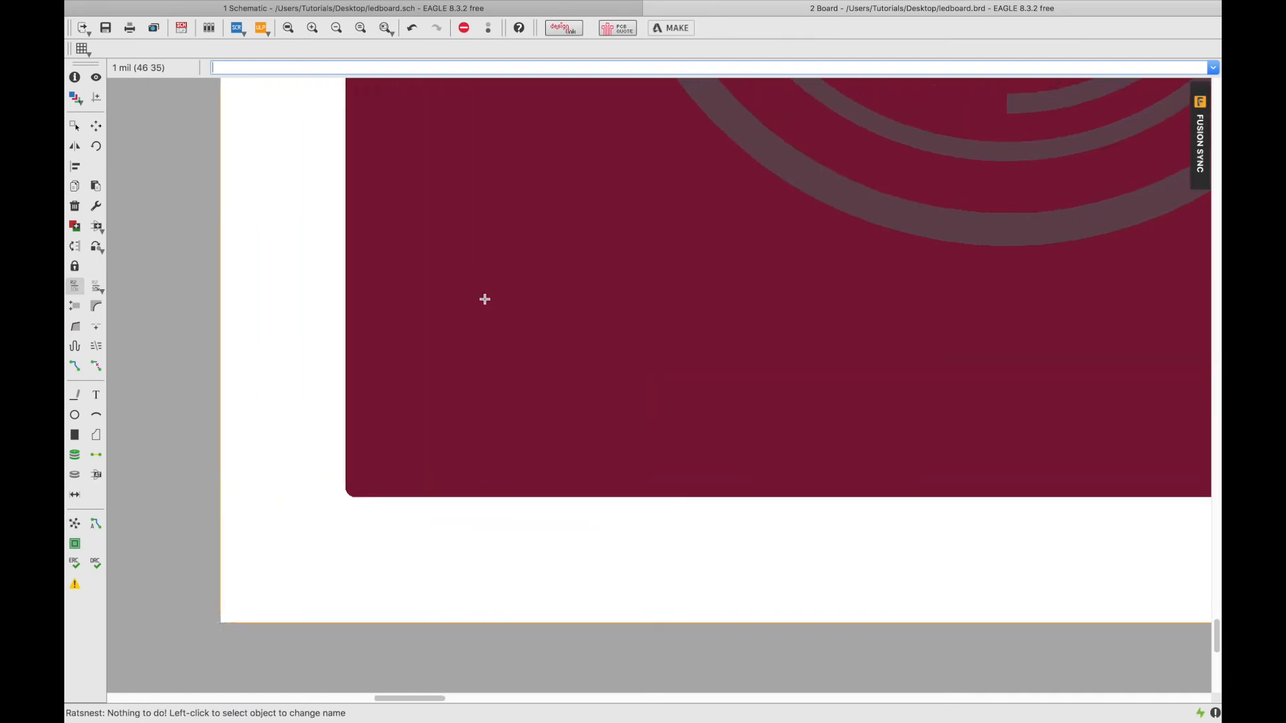
{"action": "scroll", "coordinate": [485, 299], "scroll_direction": "down", "scroll_amount": 6}
{"action": "scroll", "coordinate": [484, 299], "scroll_direction": "down", "scroll_amount": 2}
{"action": "scroll", "coordinate": [484, 300], "scroll_direction": "up", "scroll_amount": 1}
{"action": "scroll", "coordinate": [485, 299], "scroll_direction": "down", "scroll_amount": 6}
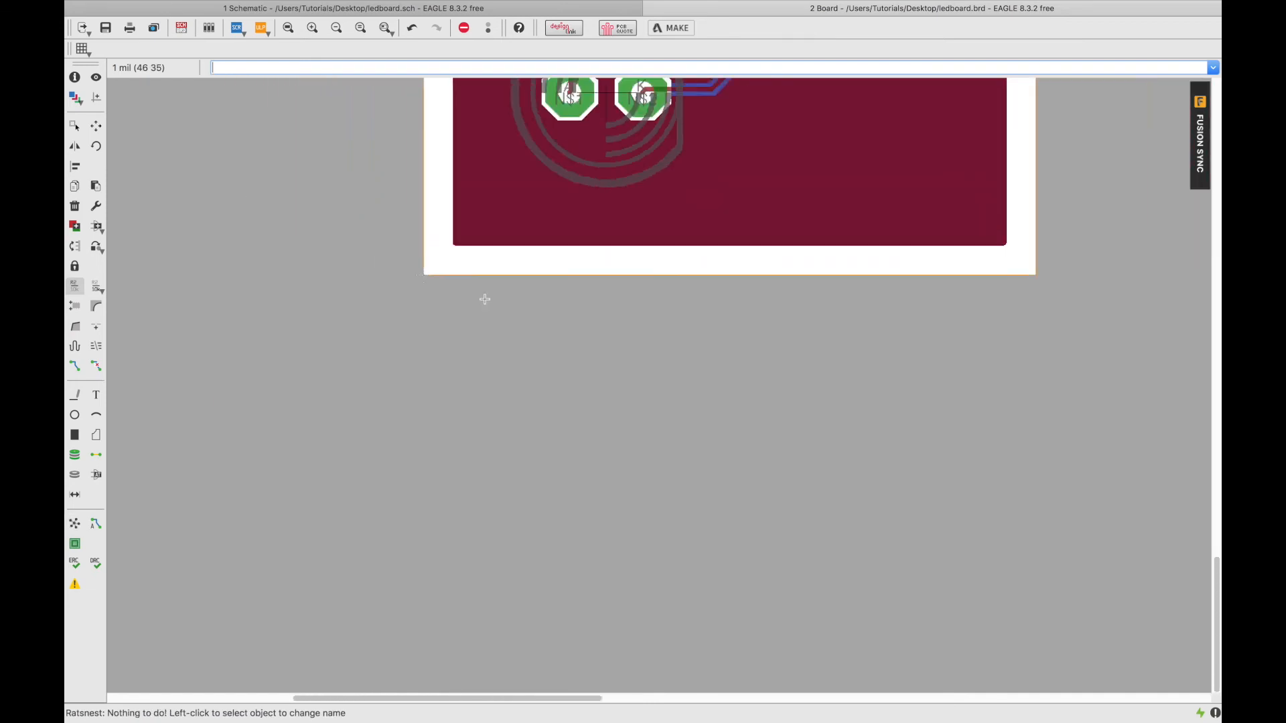
{"action": "scroll", "coordinate": [514, 167], "scroll_direction": "up", "scroll_amount": 3}
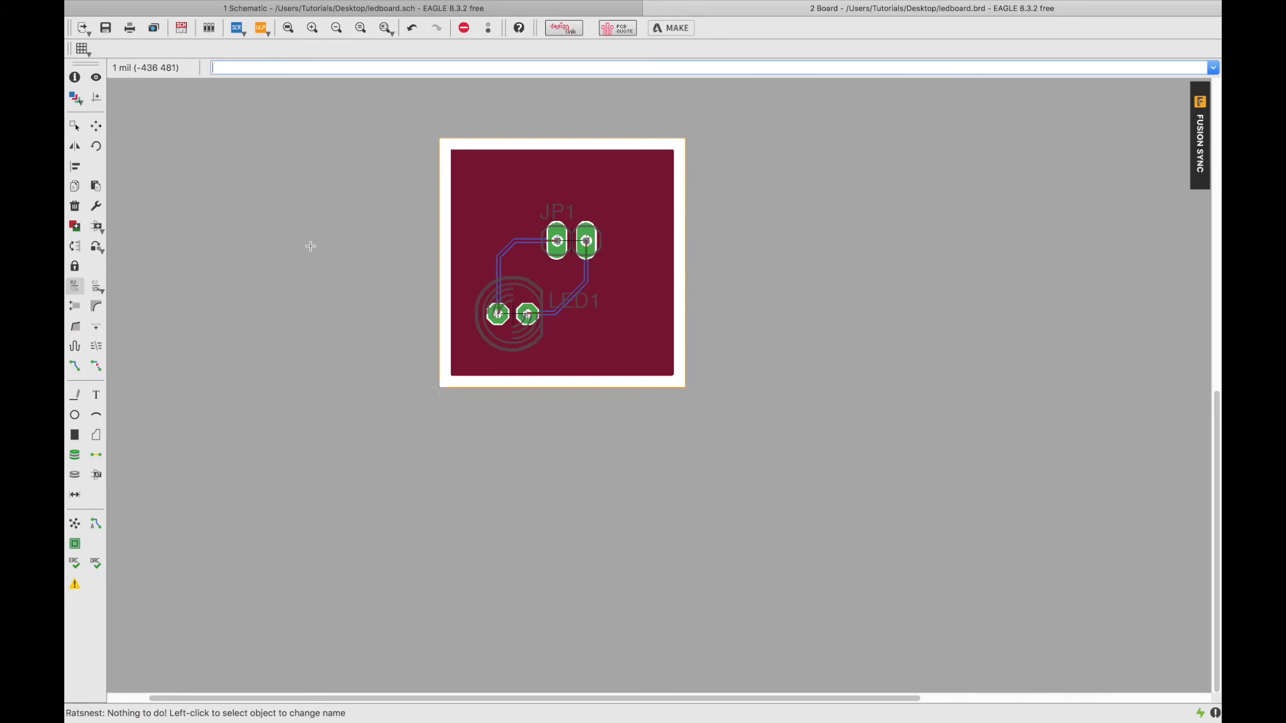
{"action": "key", "text": "super+Tab"}
{"action": "key", "text": "super+Tab"}
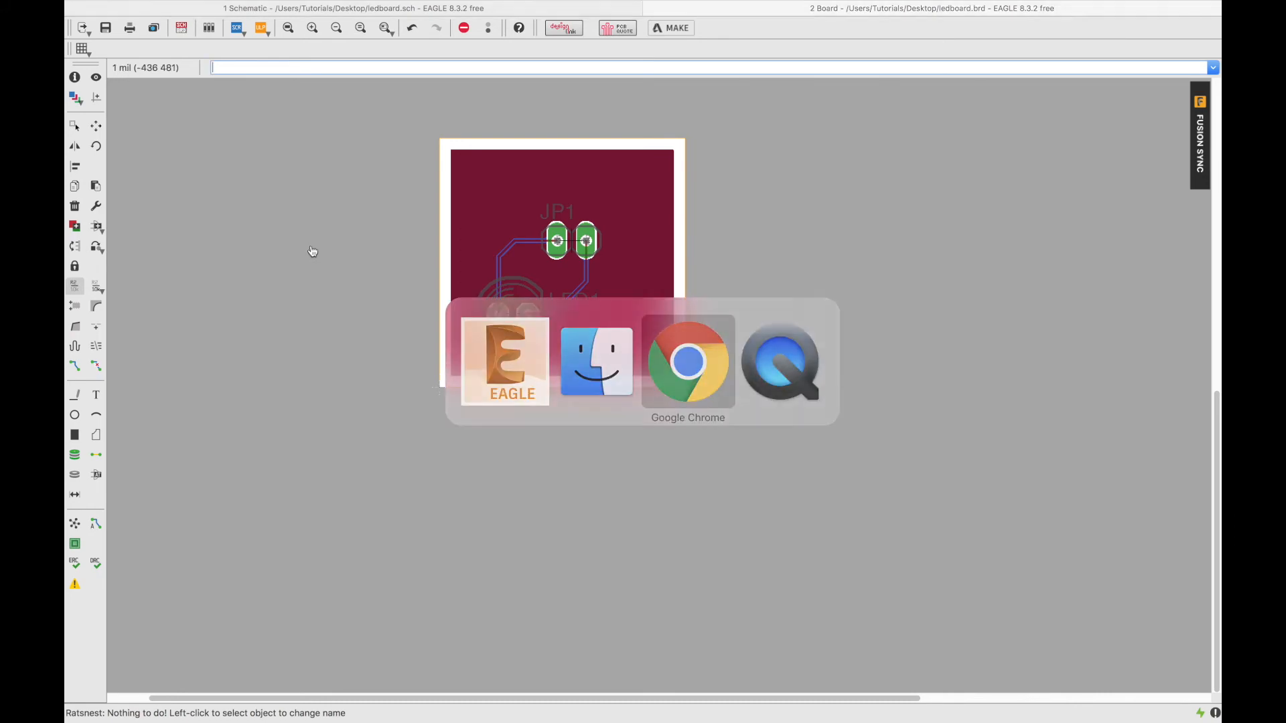
Open a new Chrome tab and load seeedstudio.com from the address bar.
{"action": "left_click", "coordinate": [290, 31]}
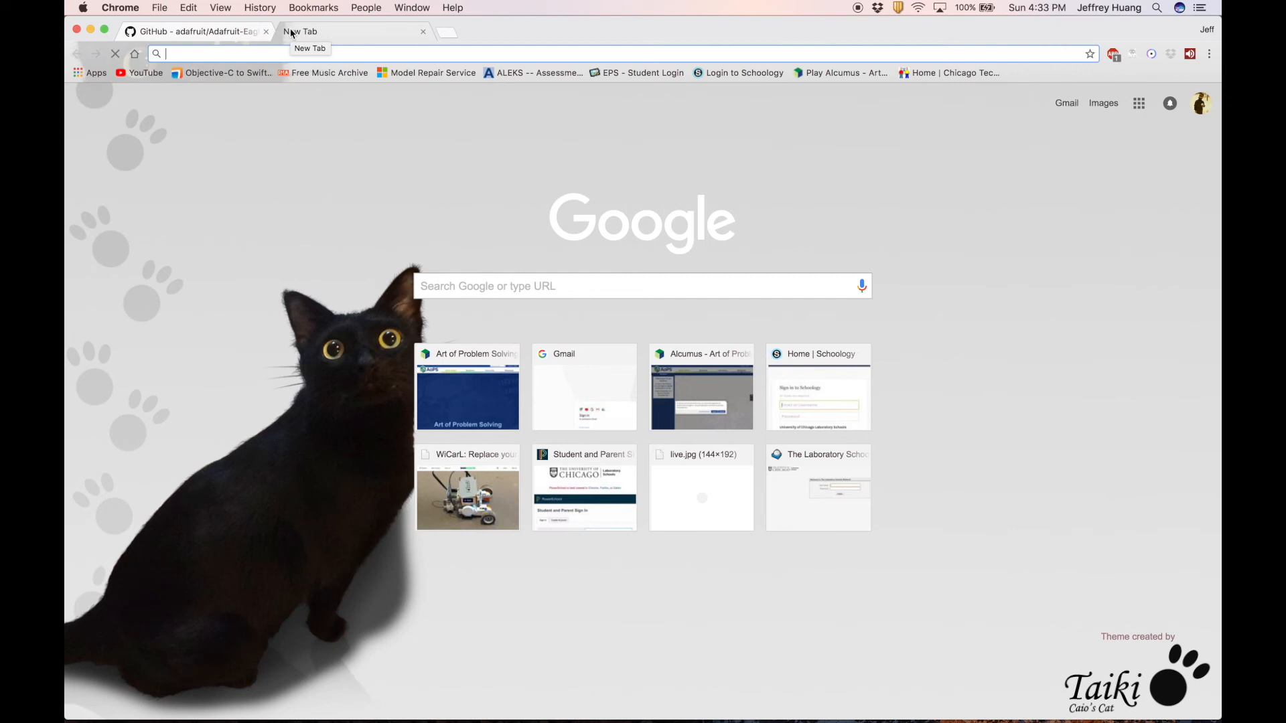
{"action": "type", "text": "seeed"}
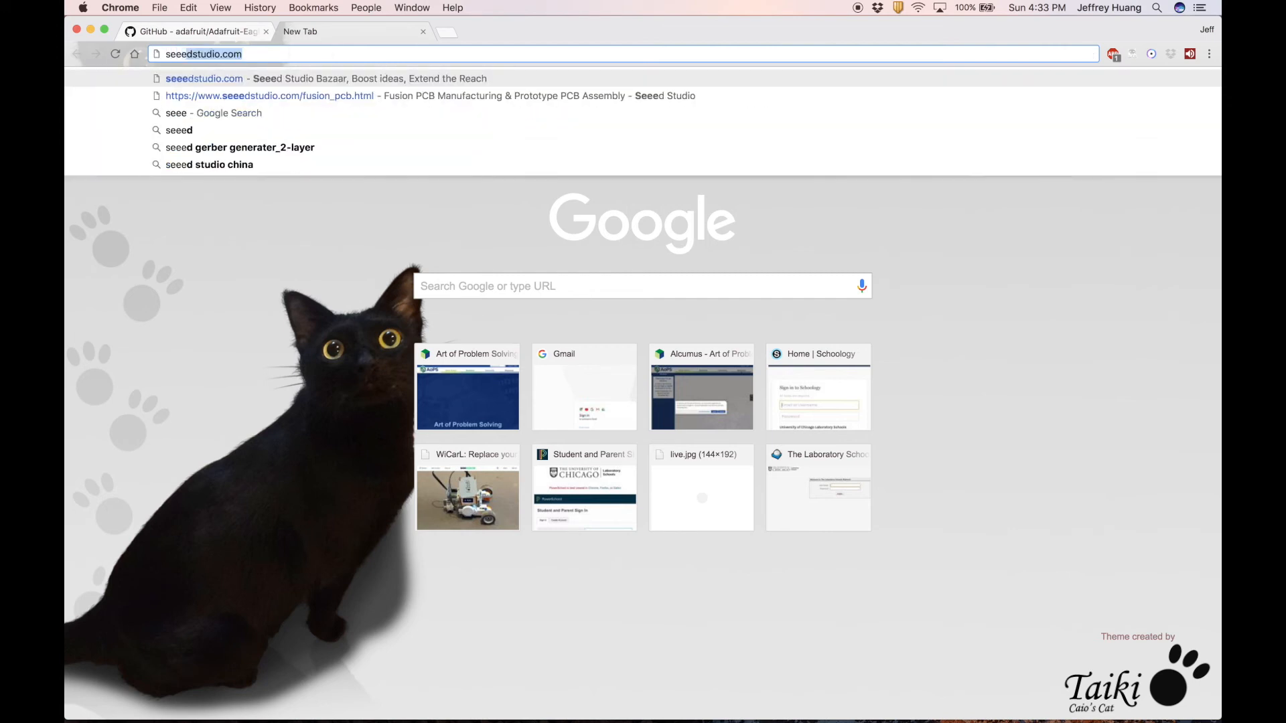
{"action": "key", "text": "Return"}
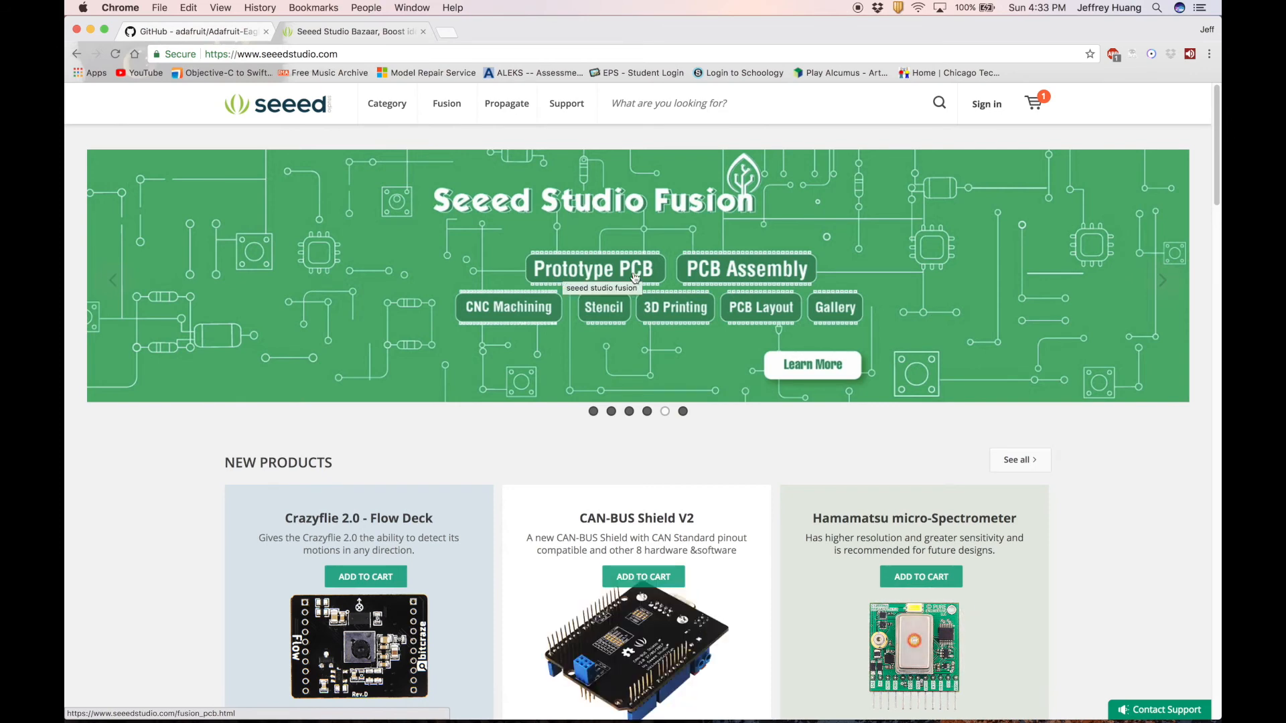
Go to the Fusion PCB/PCBA order page via the site's Fusion menu.
{"action": "scroll", "coordinate": [445, 480], "scroll_direction": "down", "scroll_amount": 3}
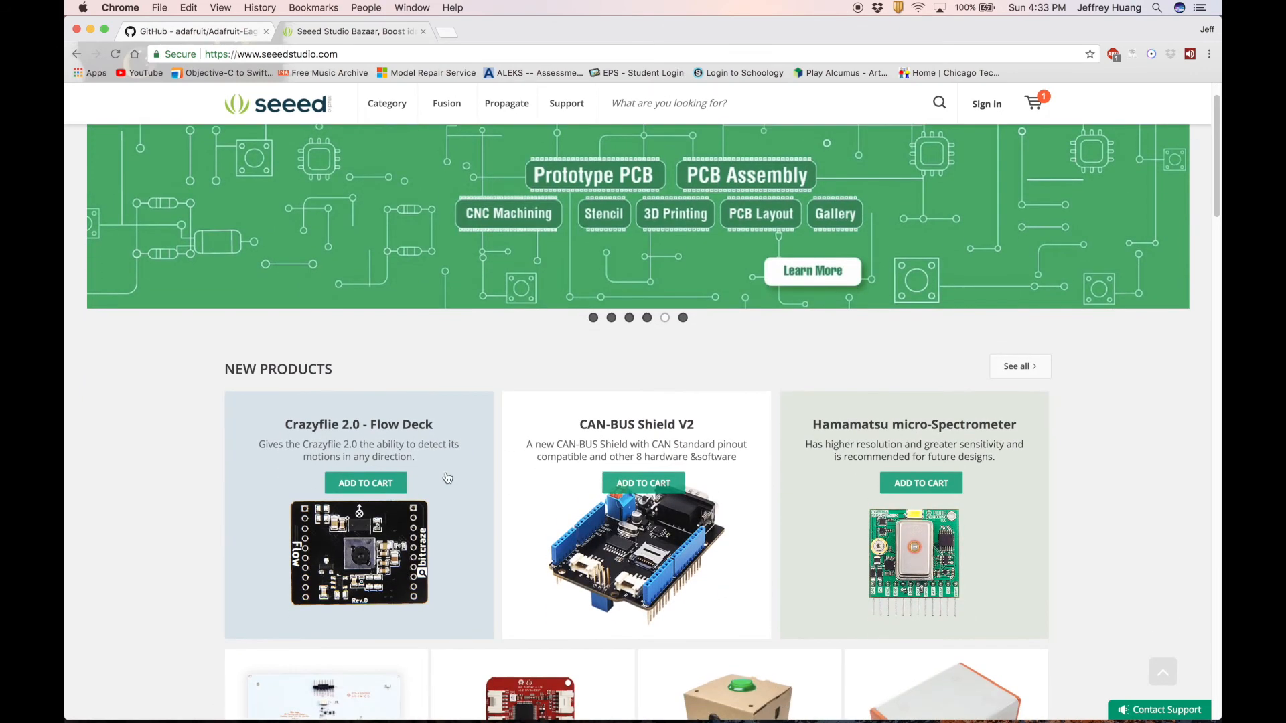
{"action": "scroll", "coordinate": [415, 531], "scroll_direction": "up", "scroll_amount": 1}
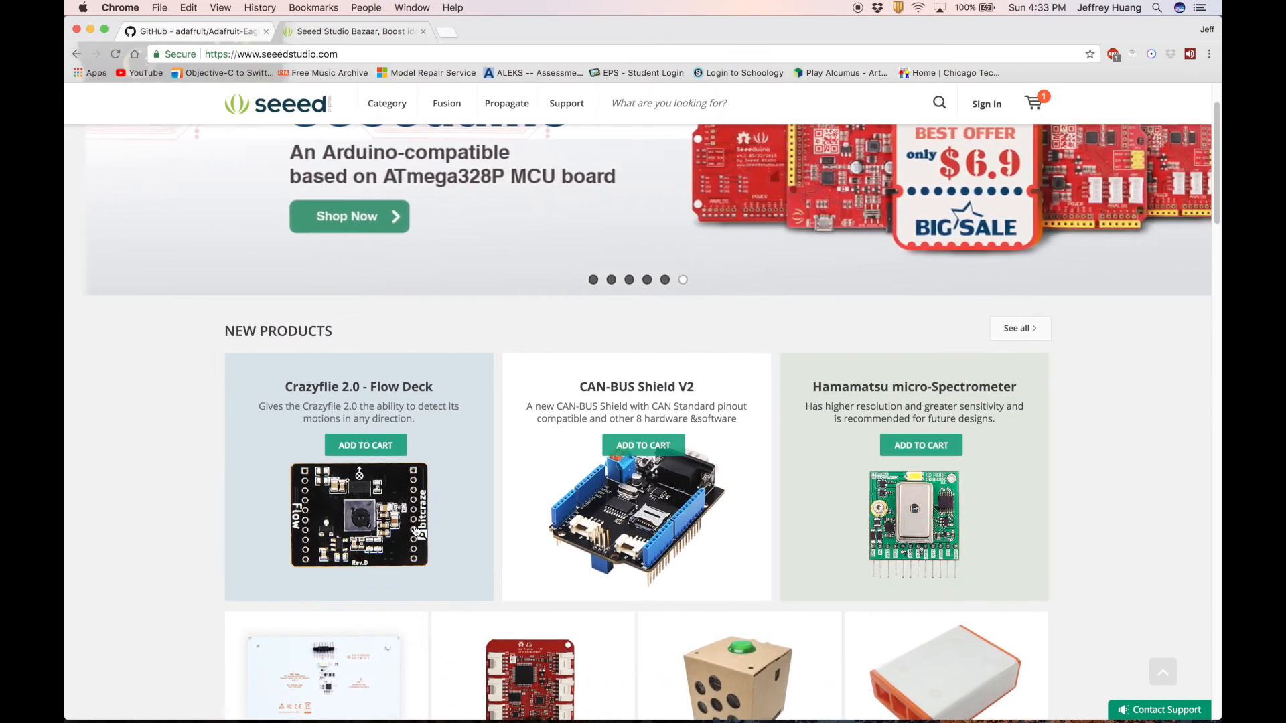
{"action": "scroll", "coordinate": [417, 531], "scroll_direction": "up", "scroll_amount": 2}
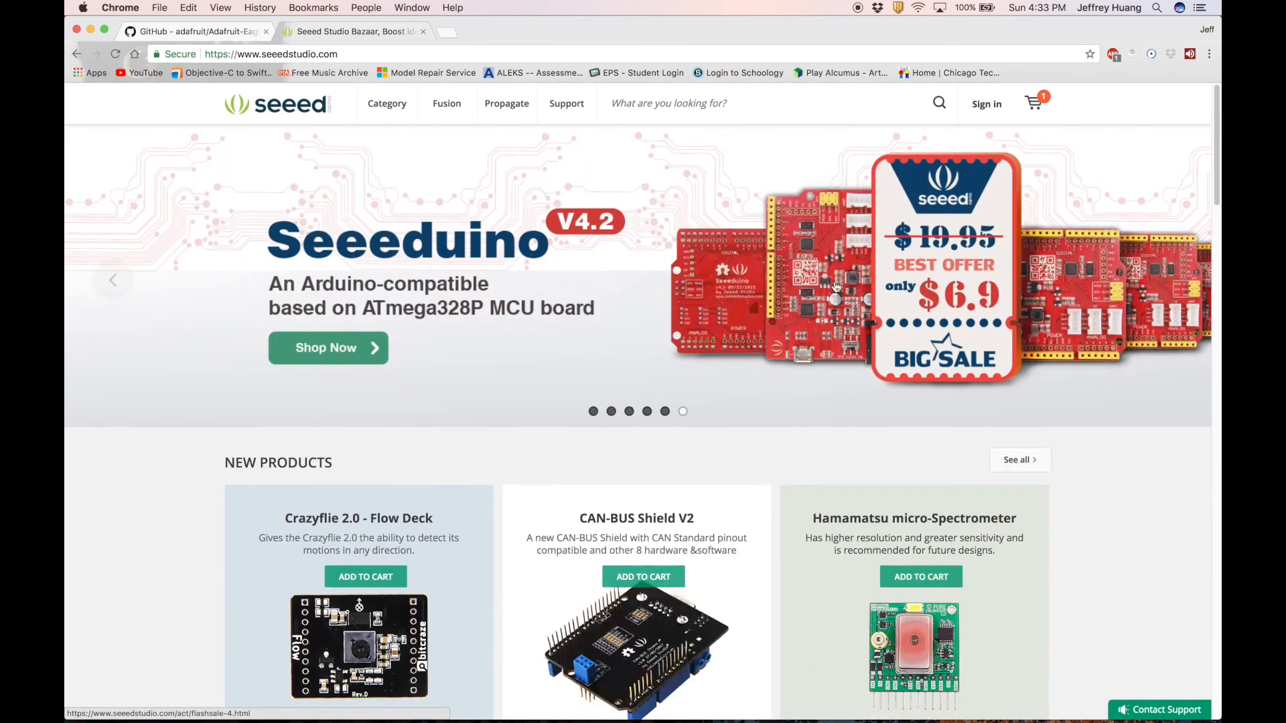
{"action": "scroll", "coordinate": [770, 417], "scroll_direction": "down", "scroll_amount": 5}
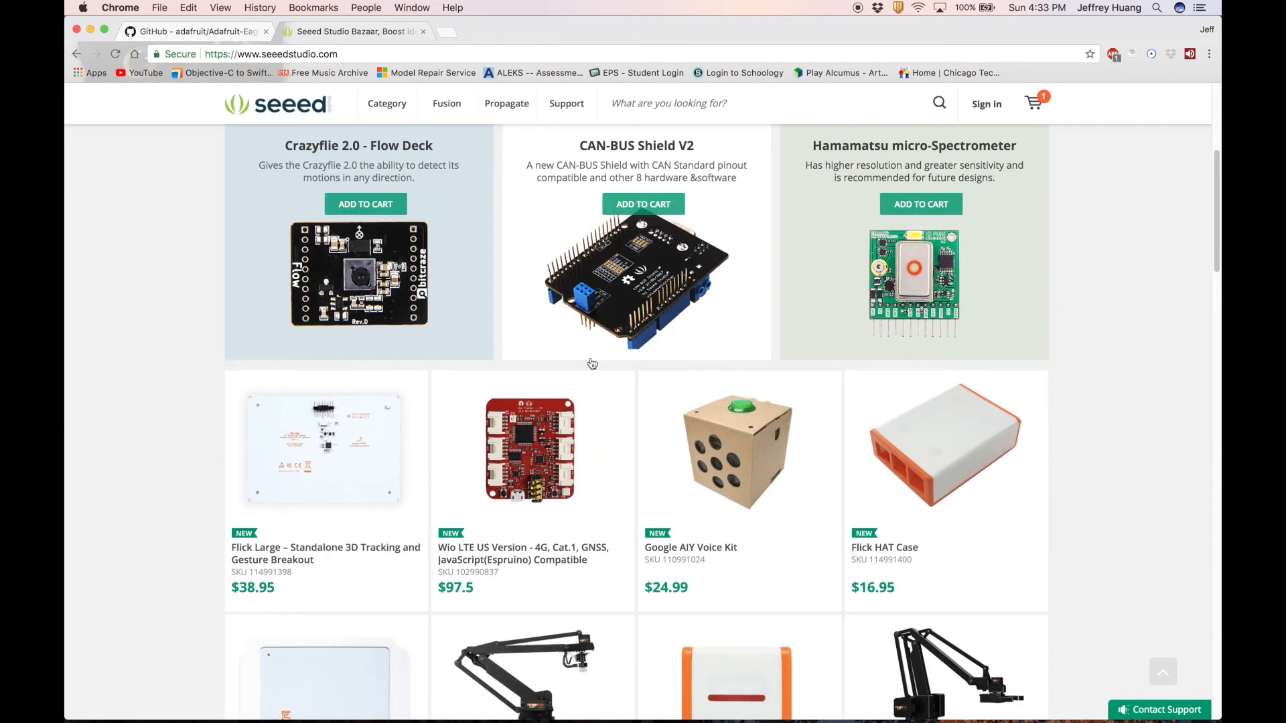
{"action": "scroll", "coordinate": [589, 362], "scroll_direction": "up", "scroll_amount": 6}
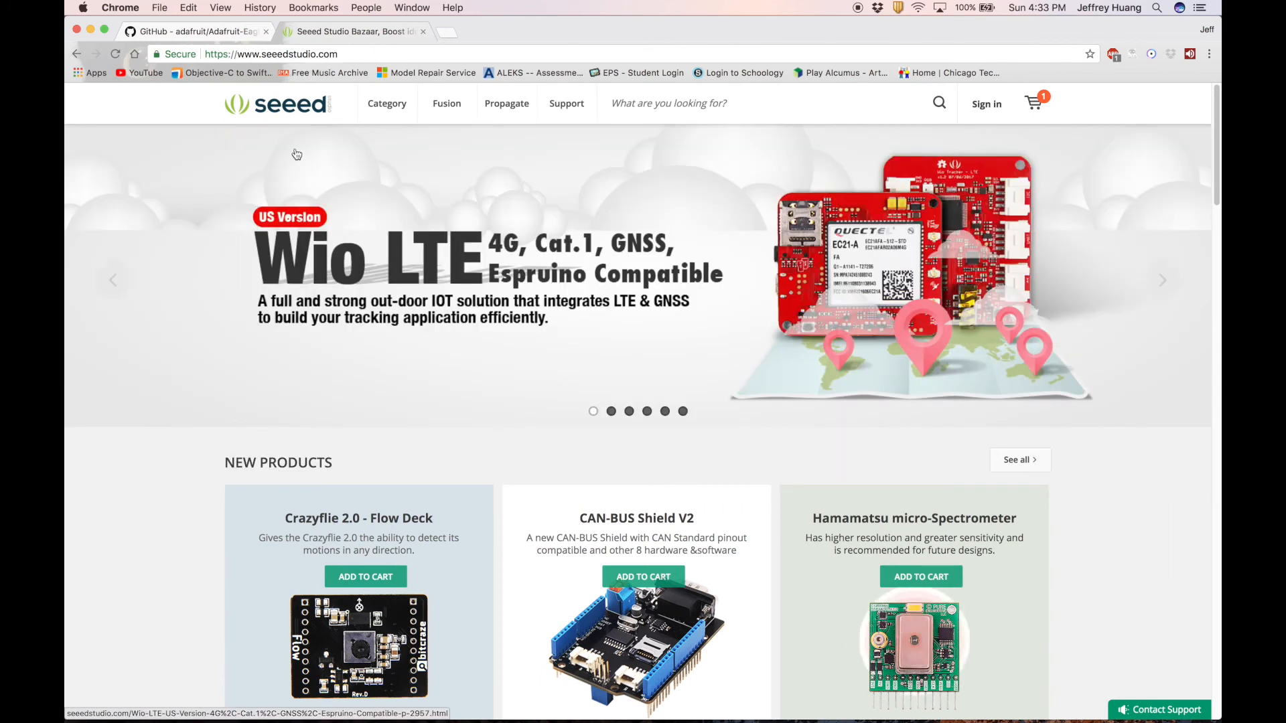
{"action": "mouse_move", "coordinate": [445, 103]}
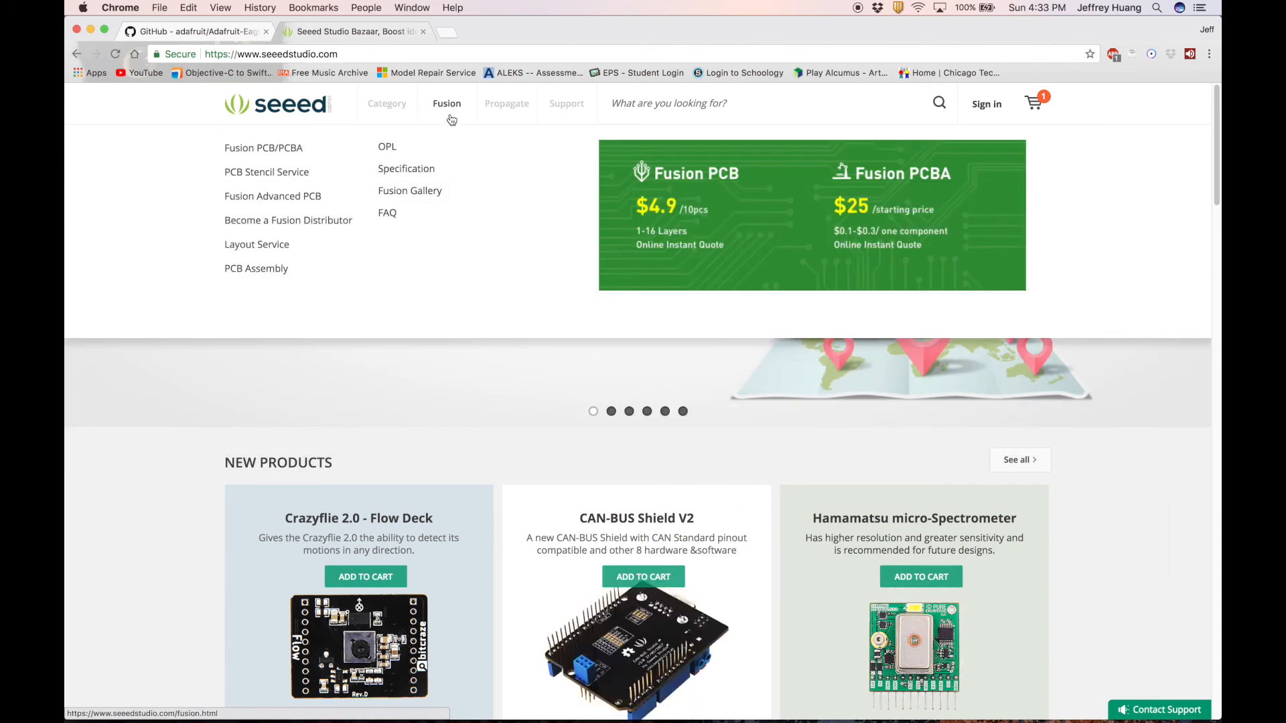
{"action": "left_click", "coordinate": [295, 154]}
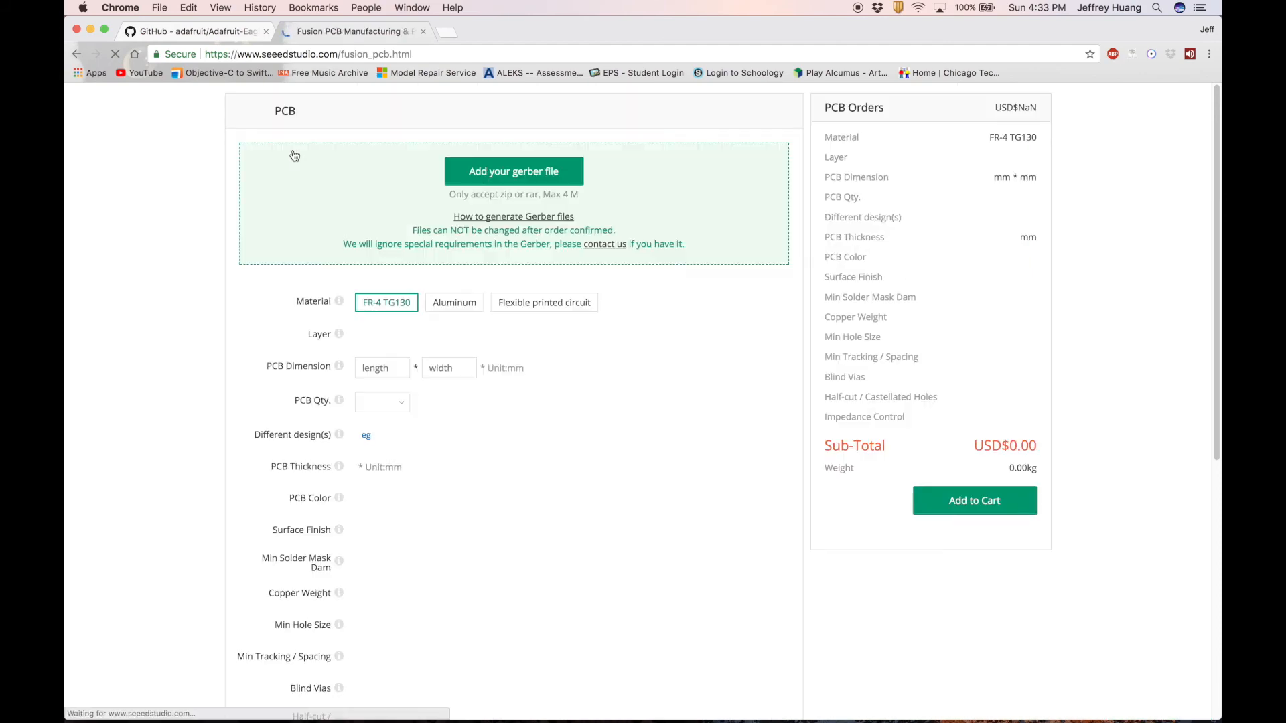
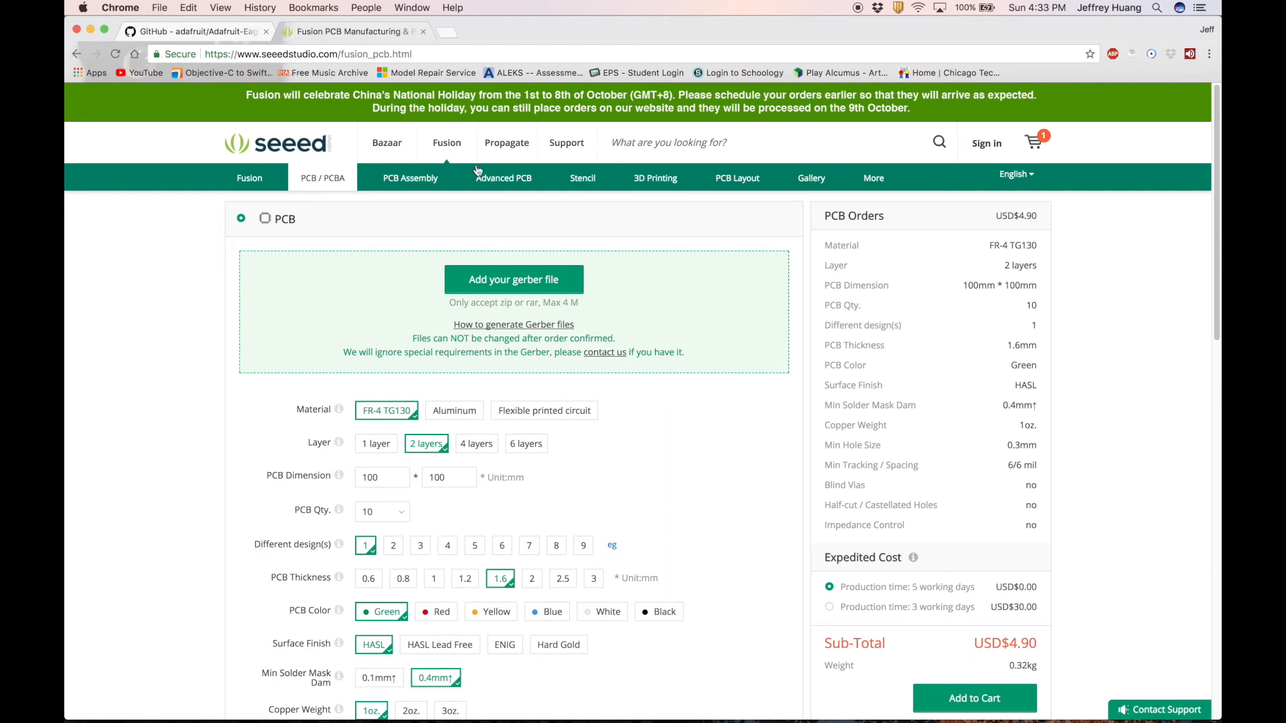
In a new tab, search 'seeed gerber generater_2-layer' and open the Fusion PCB order submission guidelines.
{"action": "left_click", "coordinate": [451, 31]}
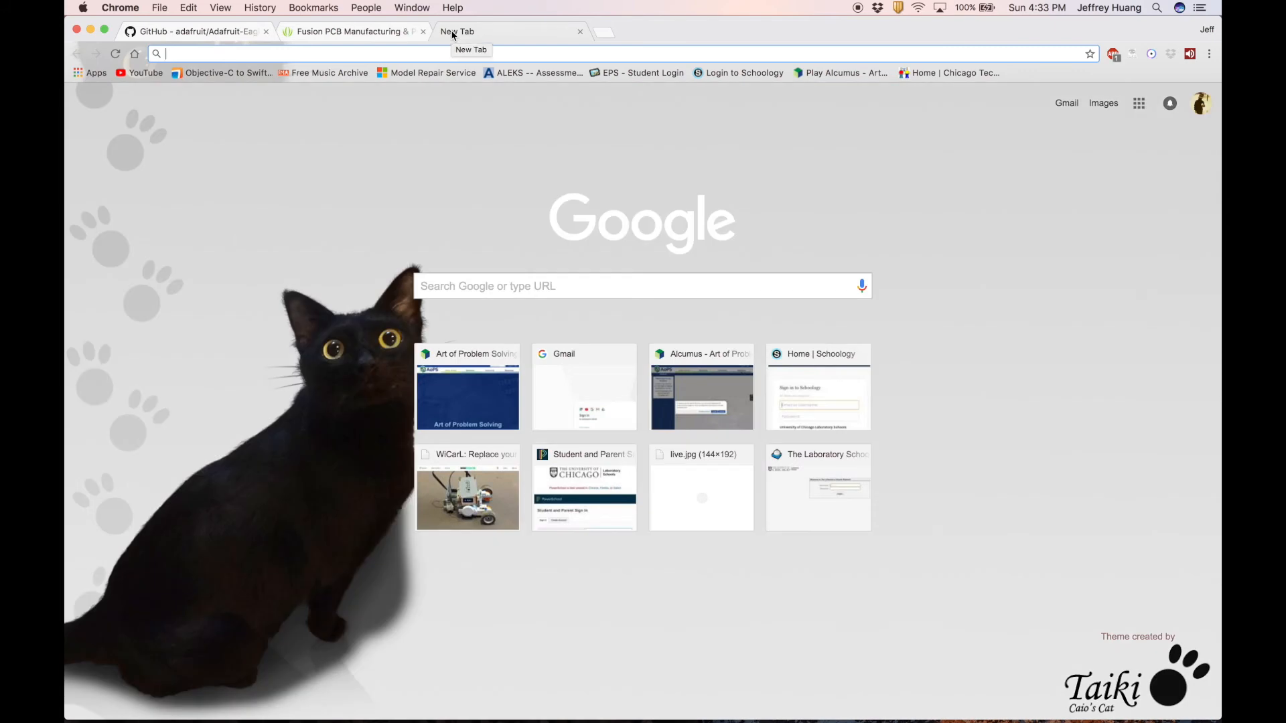
{"action": "type", "text": "seeedstudio.com"}
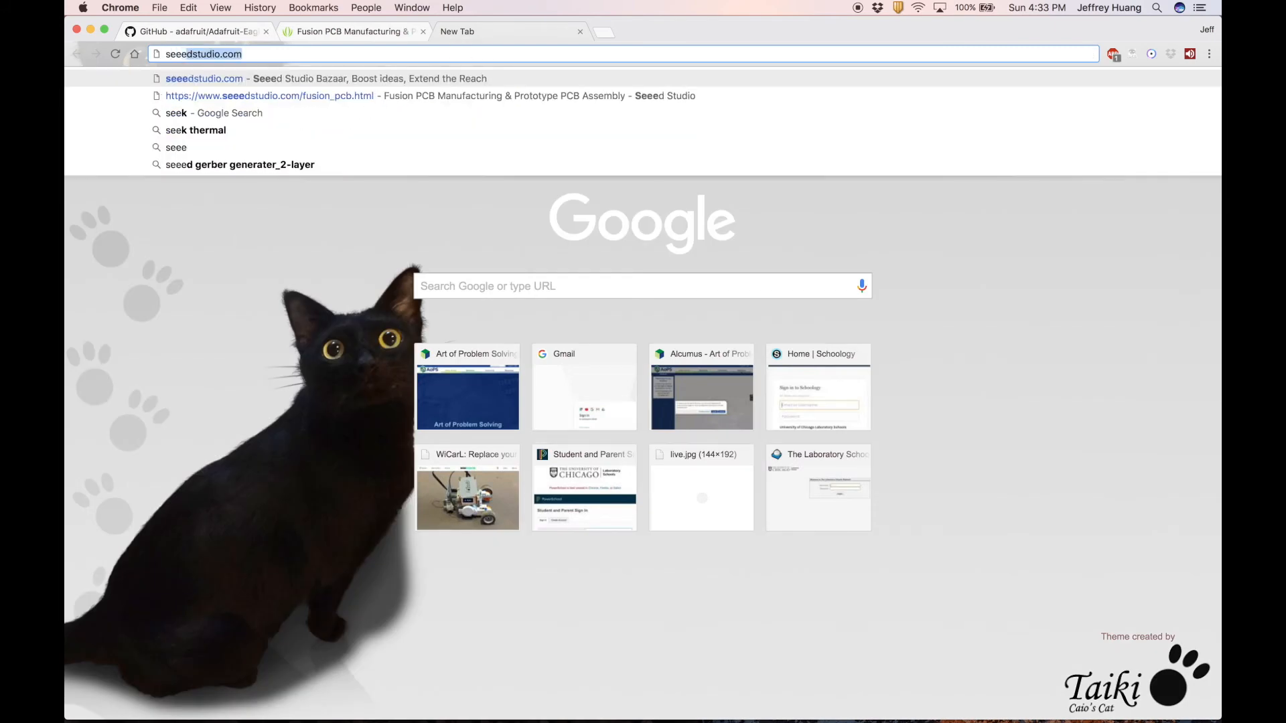
{"action": "left_click", "coordinate": [172, 147]}
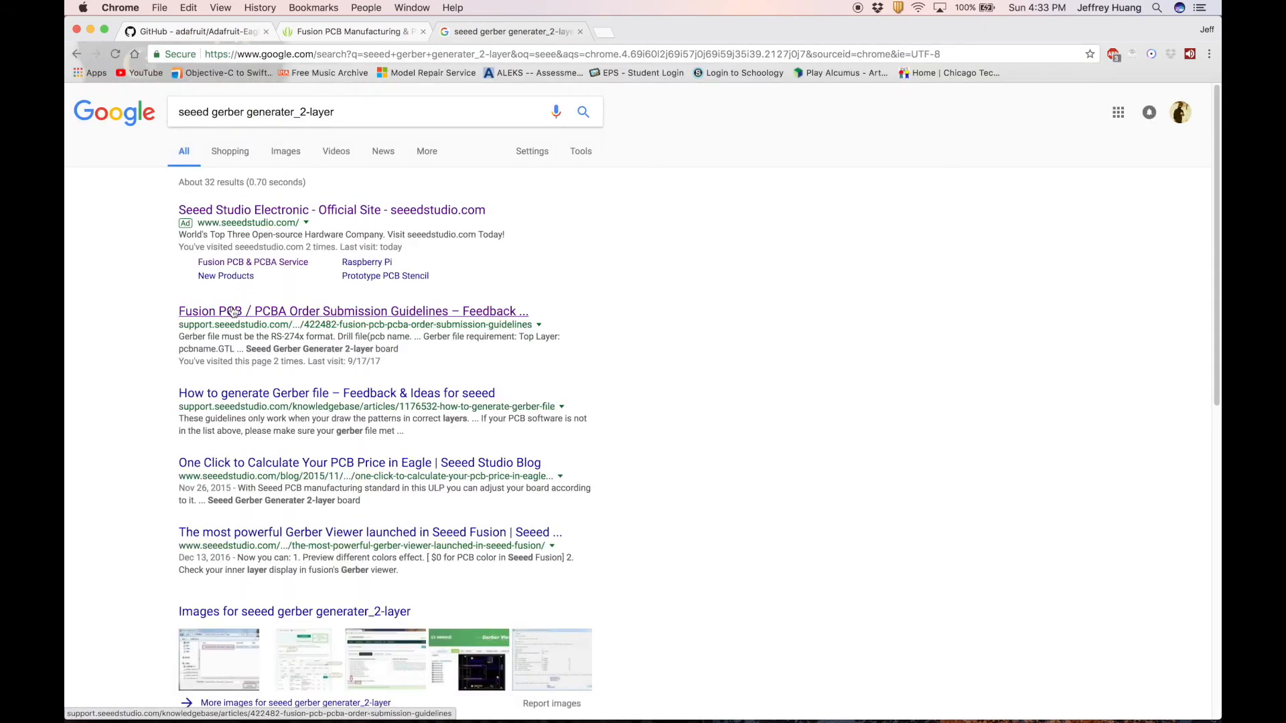
{"action": "left_click", "coordinate": [233, 312]}
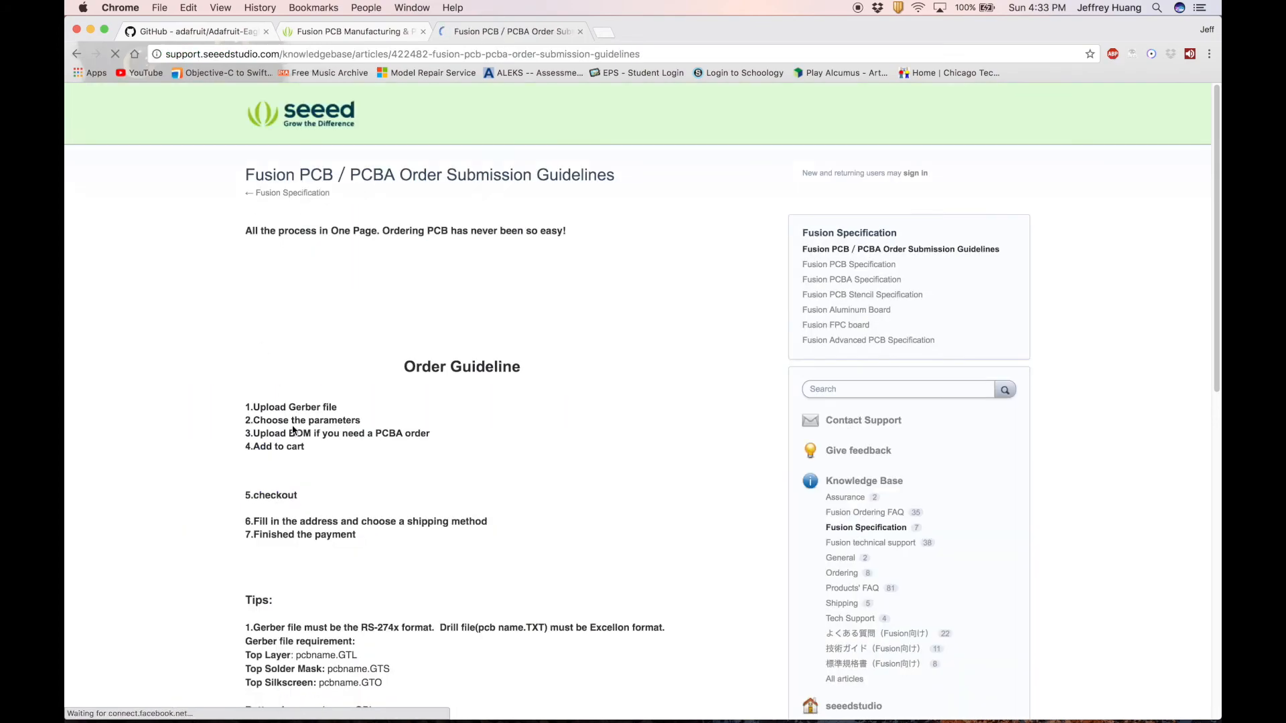
Download the Seeed Gerber Generater 2-layer zip from the guidelines page and extract it.
{"action": "scroll", "coordinate": [293, 426], "scroll_direction": "down", "scroll_amount": 15}
{"action": "scroll", "coordinate": [293, 426], "scroll_direction": "down", "scroll_amount": 15}
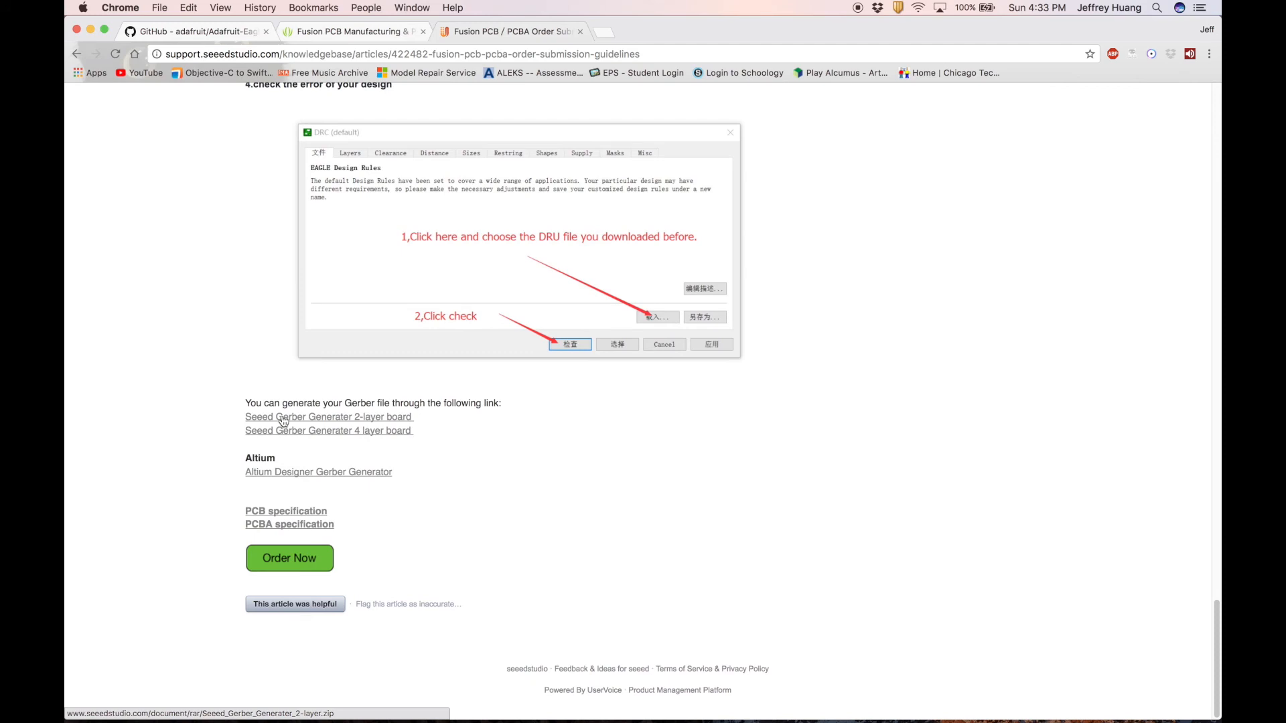
{"action": "left_click", "coordinate": [282, 419]}
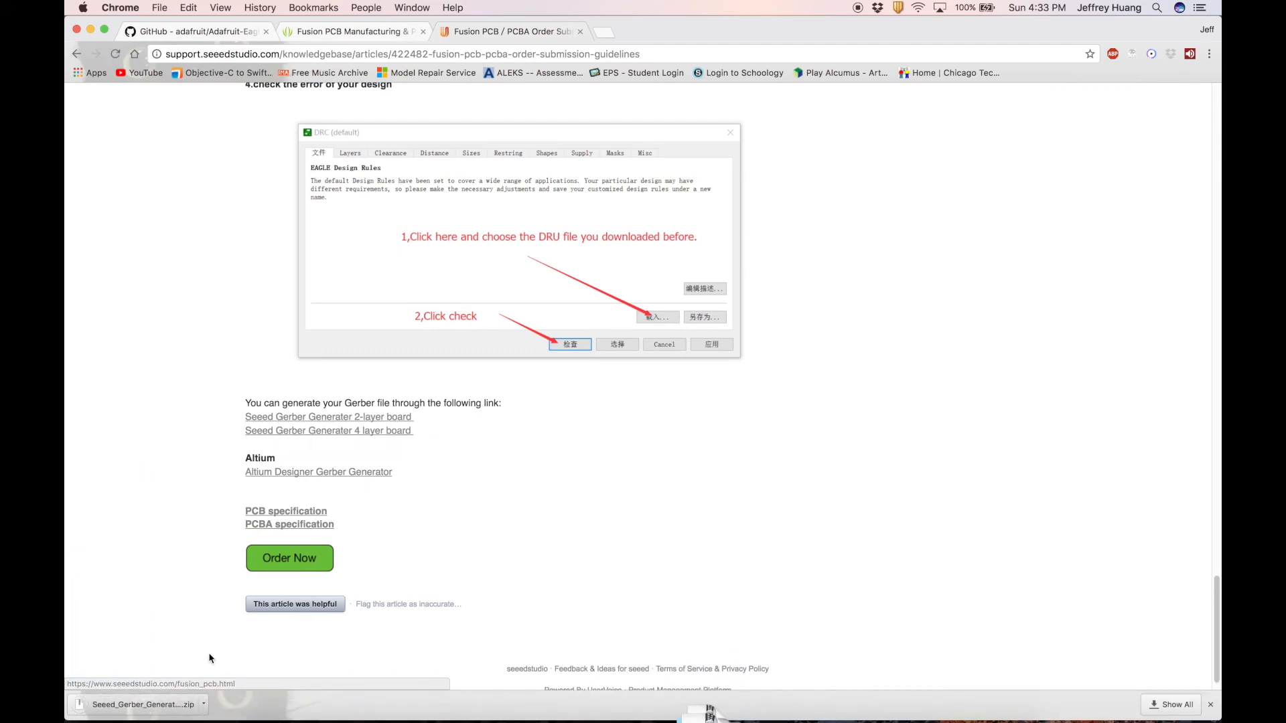
{"action": "left_click", "coordinate": [135, 706]}
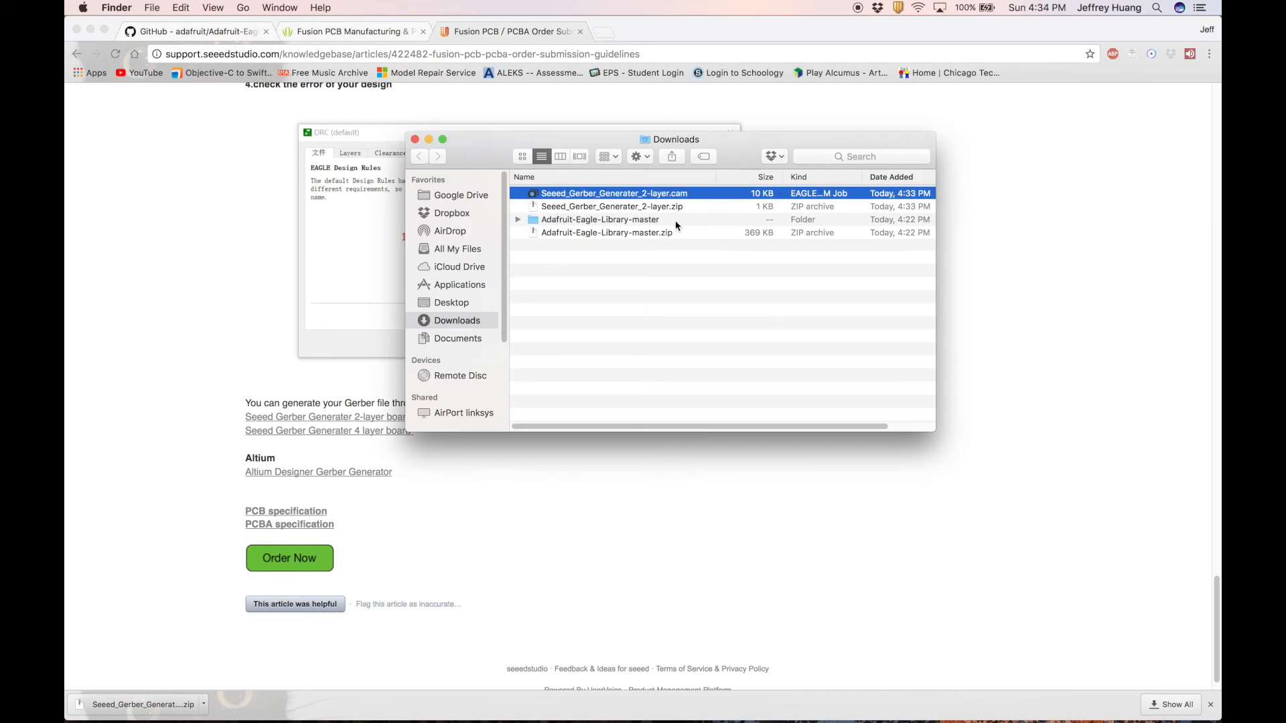
Put Seeed_Gerber_Generater_2-layer.cam into EAGLE-8.3.2's cam folder in Finder, then return to EAGLE.
{"action": "key", "text": "super+Tab"}
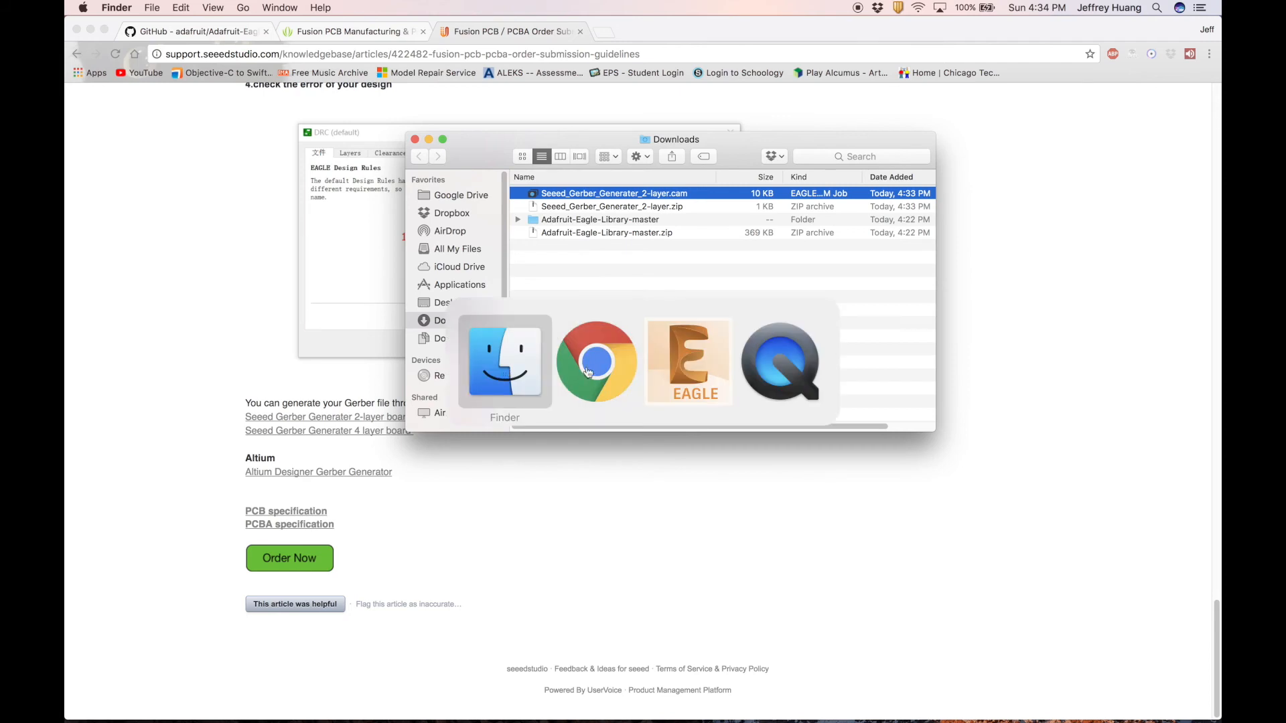
{"action": "left_click", "coordinate": [672, 348]}
{"action": "key", "text": "super+Tab"}
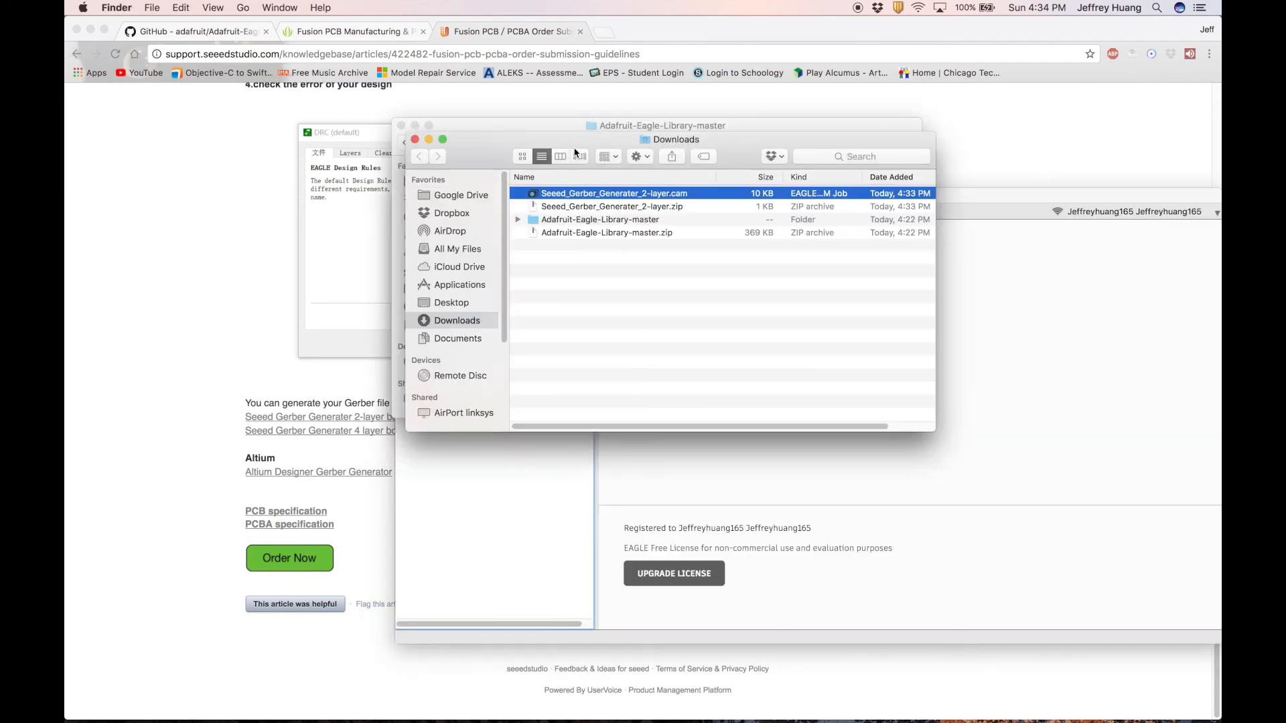
{"action": "left_click", "coordinate": [456, 287]}
{"action": "scroll", "coordinate": [536, 348], "scroll_direction": "down", "scroll_amount": 15}
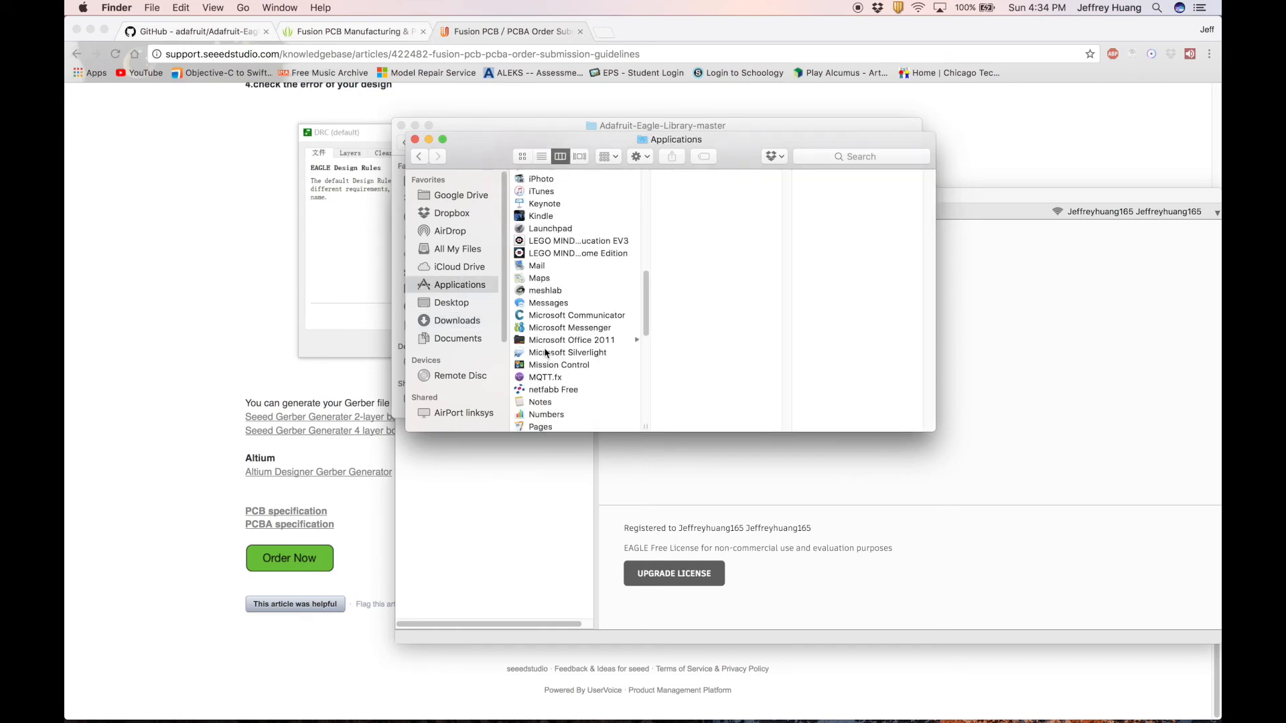
{"action": "scroll", "coordinate": [544, 352], "scroll_direction": "up", "scroll_amount": 10}
{"action": "scroll", "coordinate": [544, 352], "scroll_direction": "up", "scroll_amount": 5}
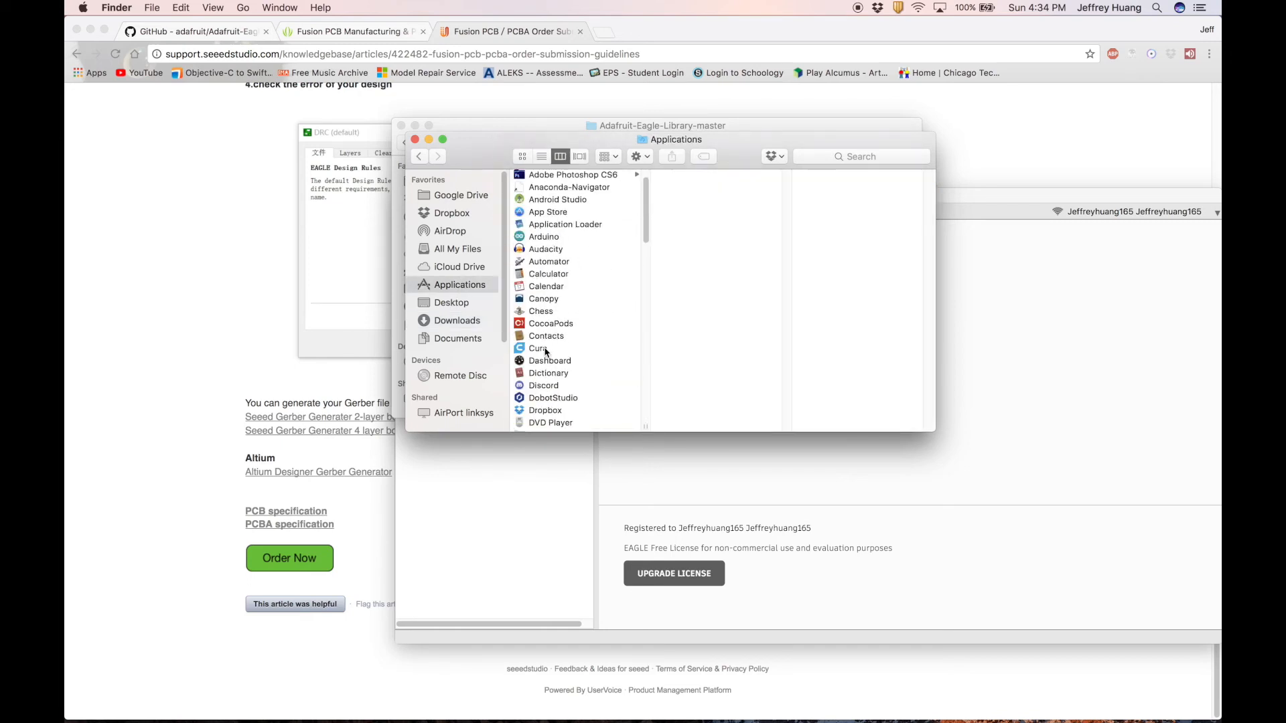
{"action": "scroll", "coordinate": [555, 281], "scroll_direction": "down", "scroll_amount": 3}
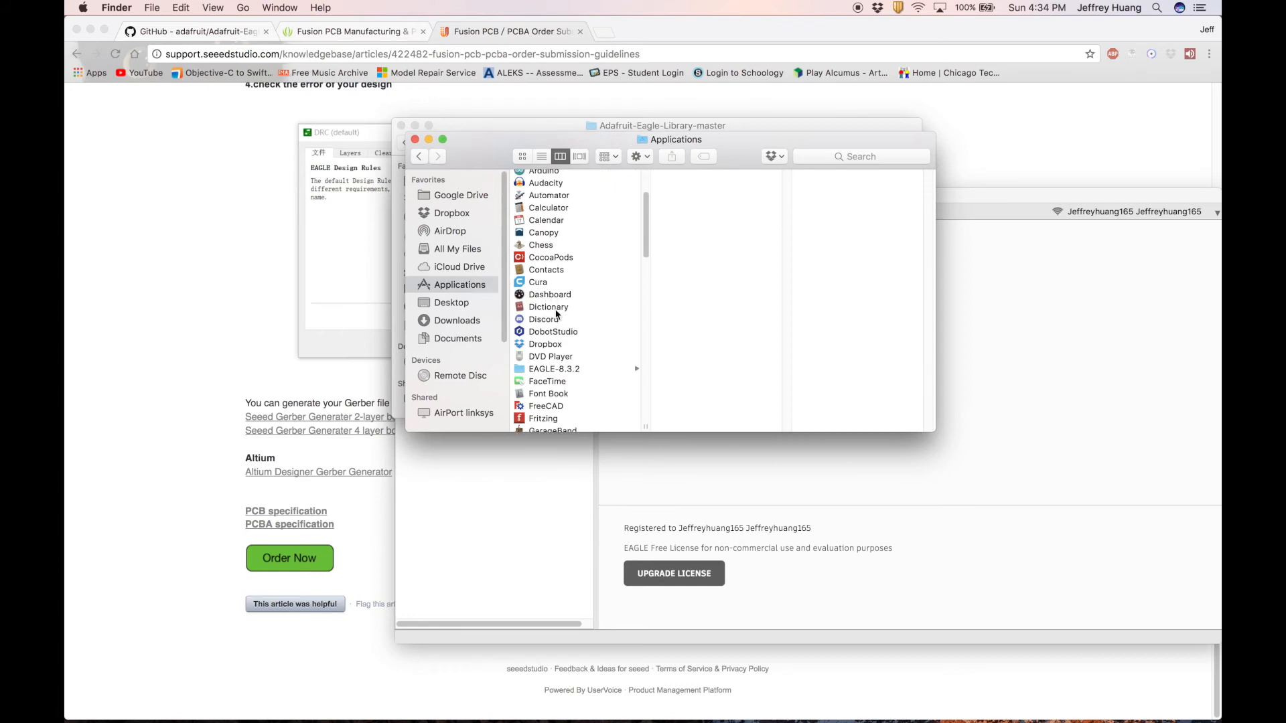
{"action": "left_click", "coordinate": [568, 369]}
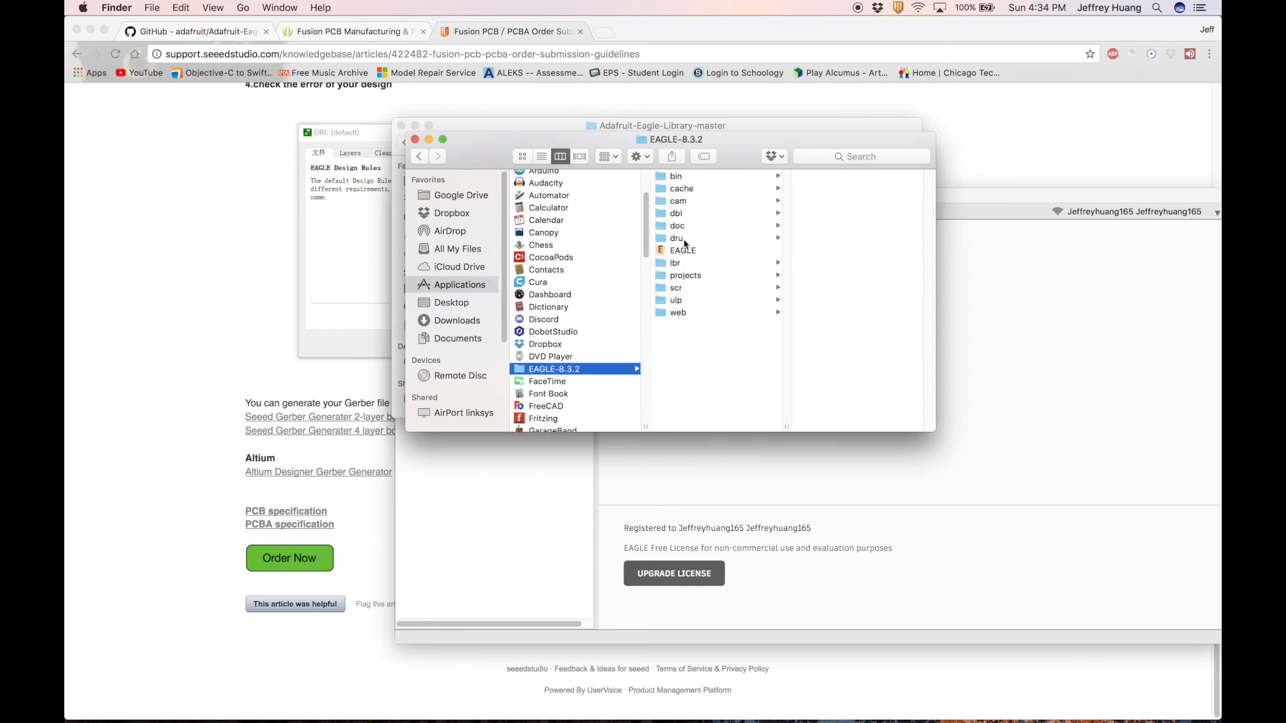
{"action": "left_click", "coordinate": [677, 202]}
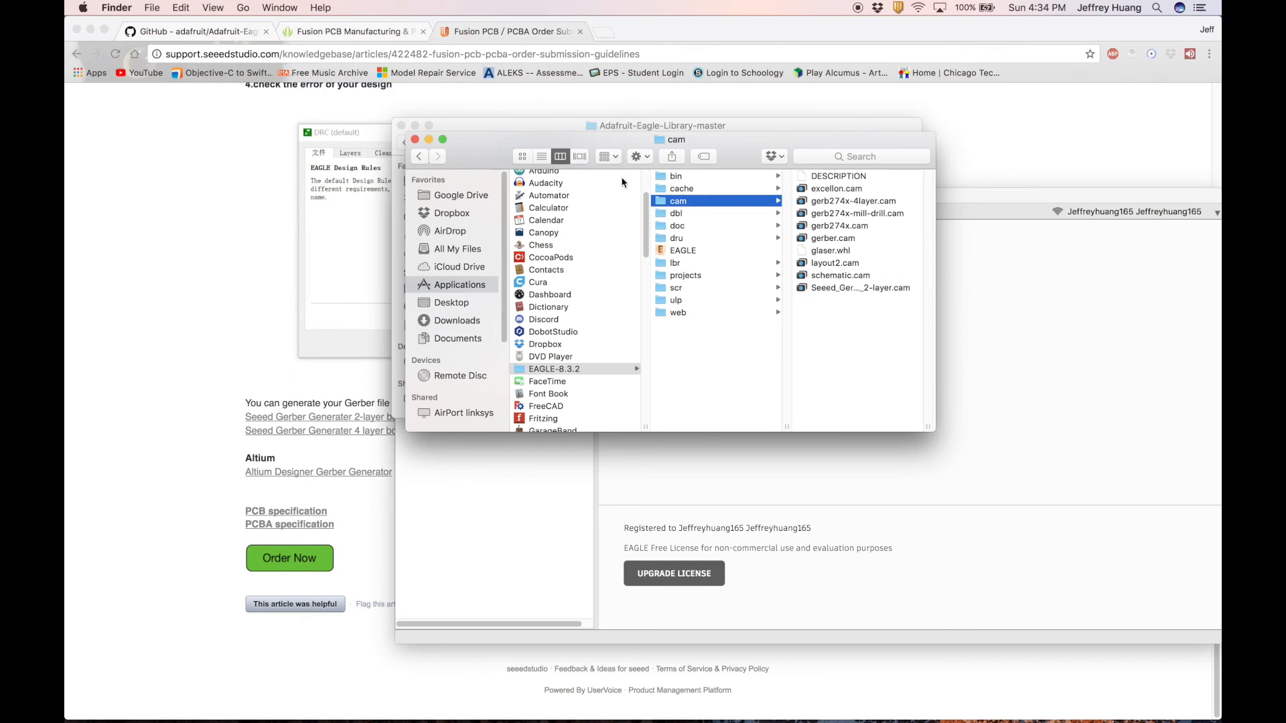
{"action": "key", "text": "super+Tab"}
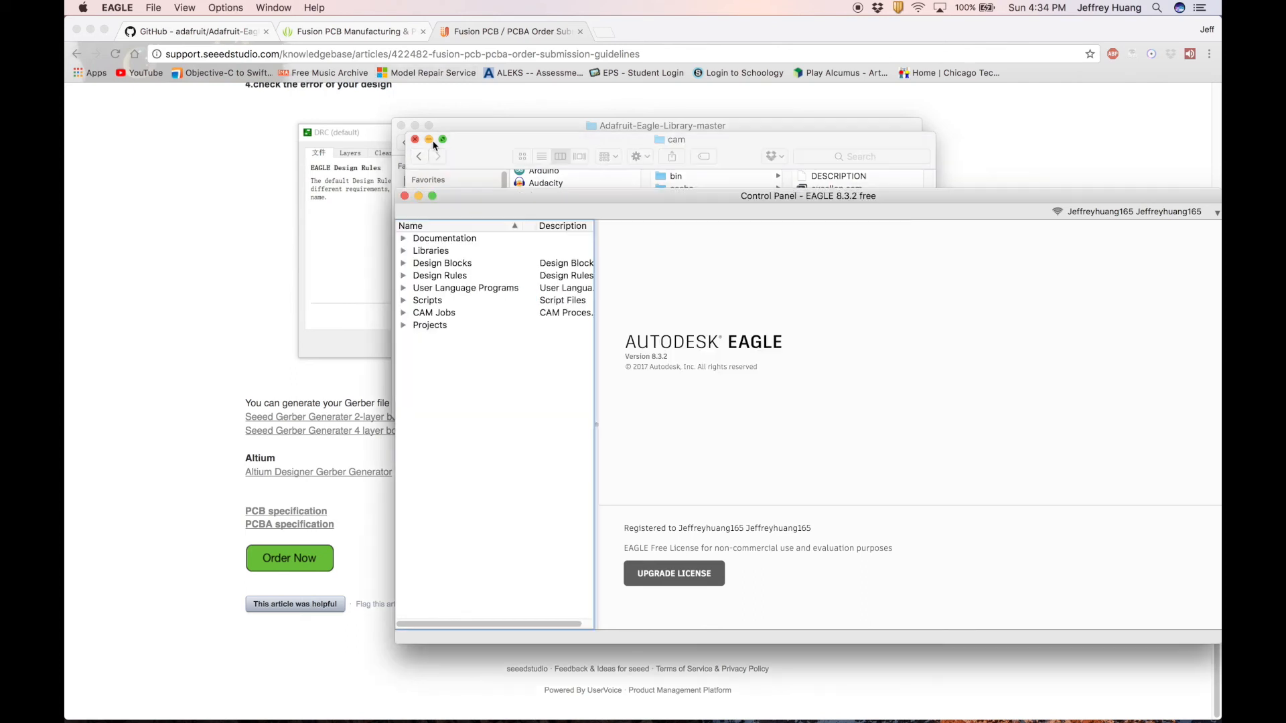
{"action": "left_click", "coordinate": [258, 8]}
Open ledboard.brd in the CAM Processor and load the Seeed 2-layer Gerber generator job.
{"action": "left_click", "coordinate": [278, 56]}
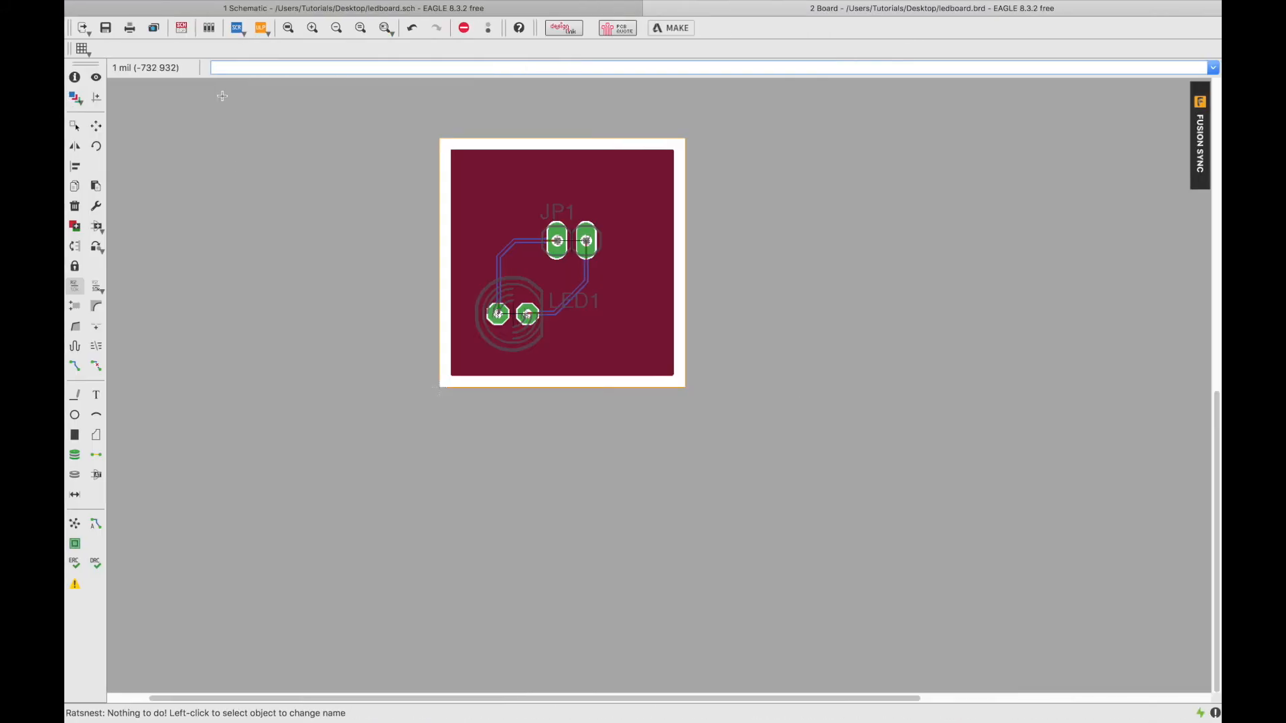
{"action": "left_click", "coordinate": [152, 28]}
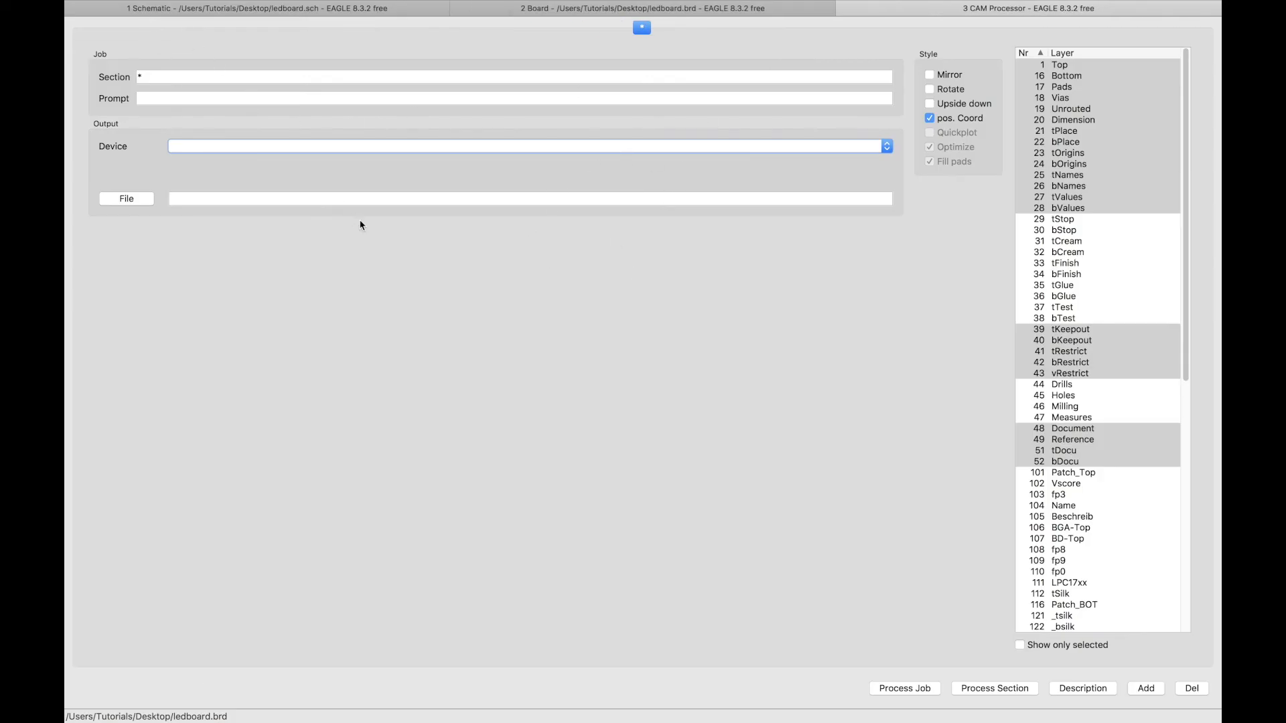
{"action": "mouse_move", "coordinate": [105, 4]}
{"action": "left_click", "coordinate": [153, 8]}
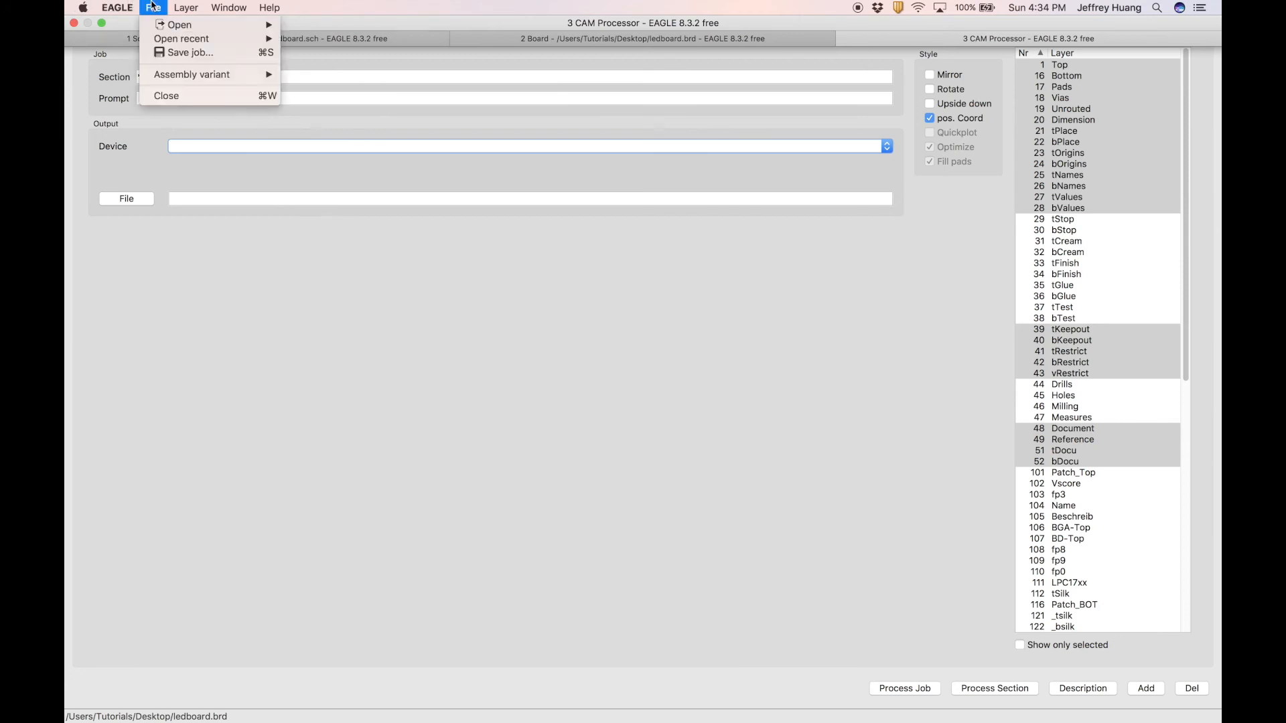
{"action": "mouse_move", "coordinate": [165, 30]}
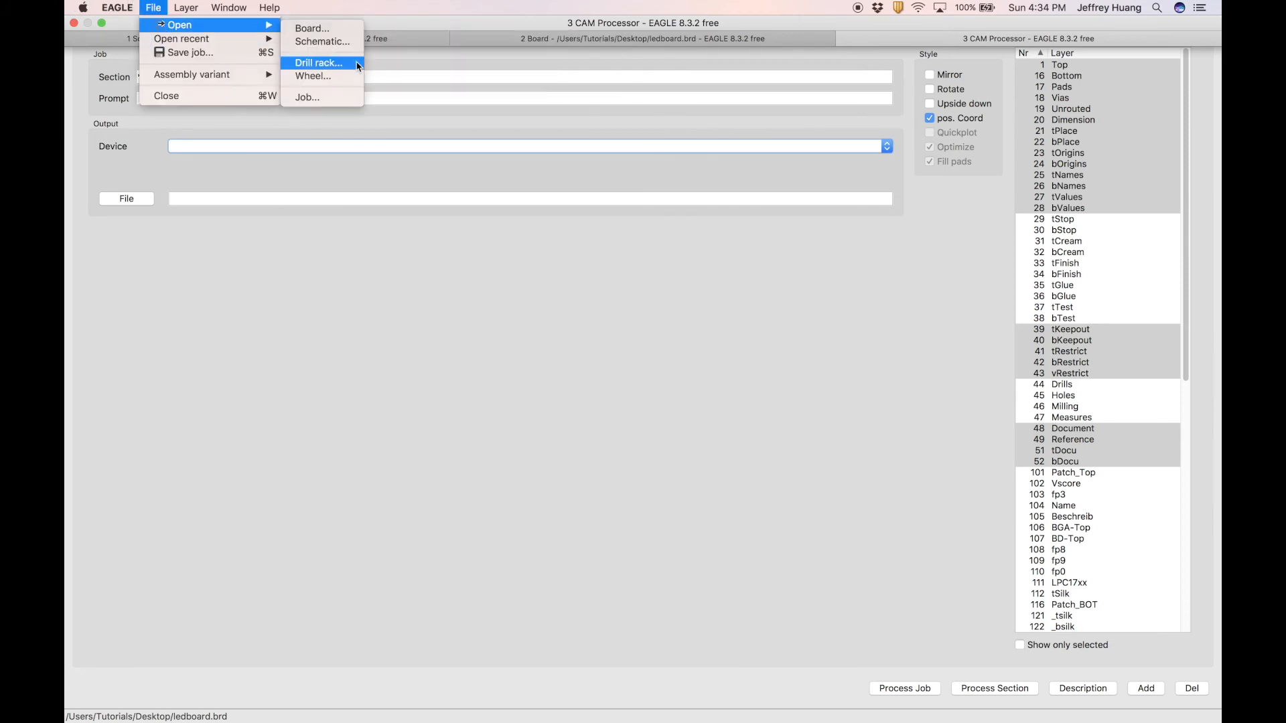
{"action": "left_click", "coordinate": [334, 98]}
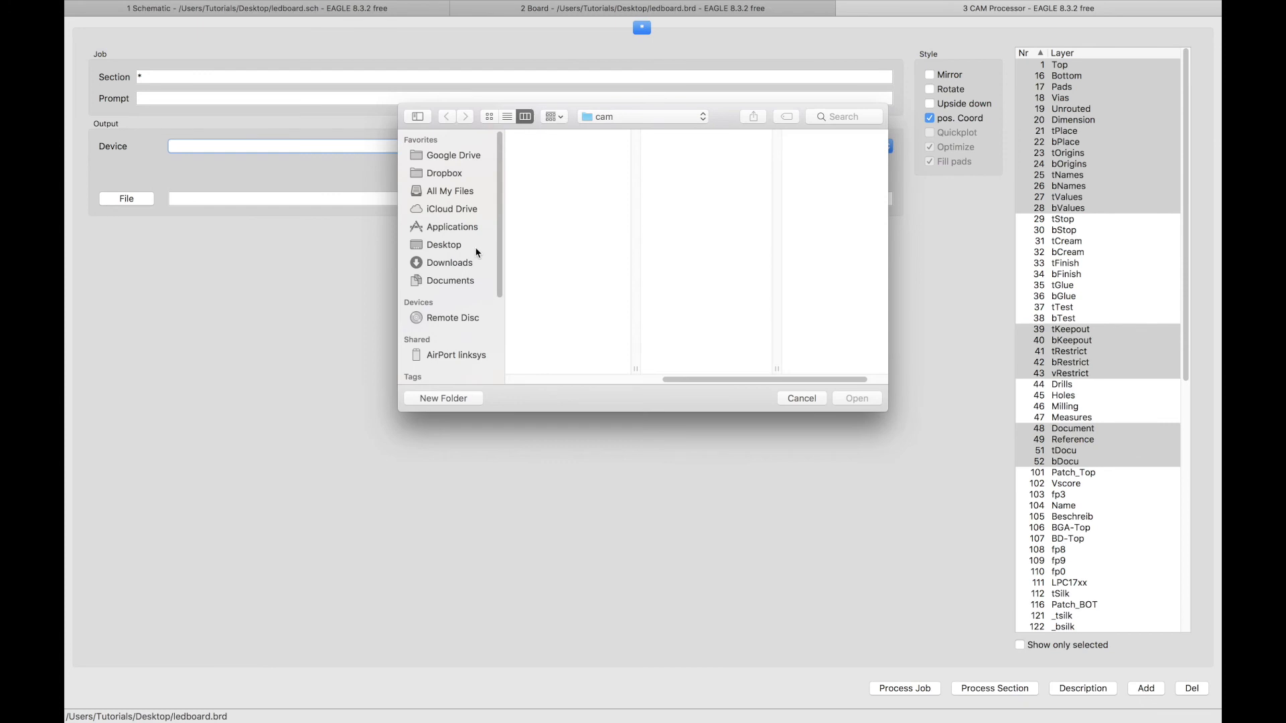
{"action": "left_click", "coordinate": [808, 249]}
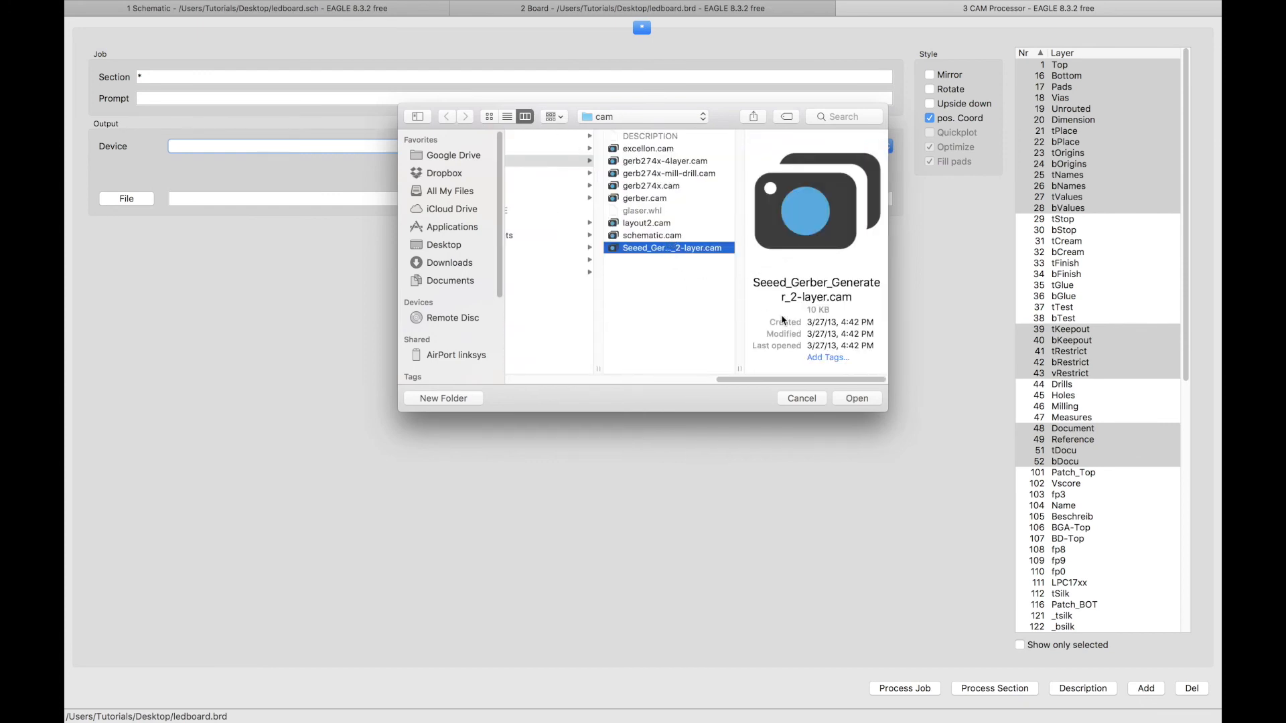
{"action": "left_click", "coordinate": [843, 399]}
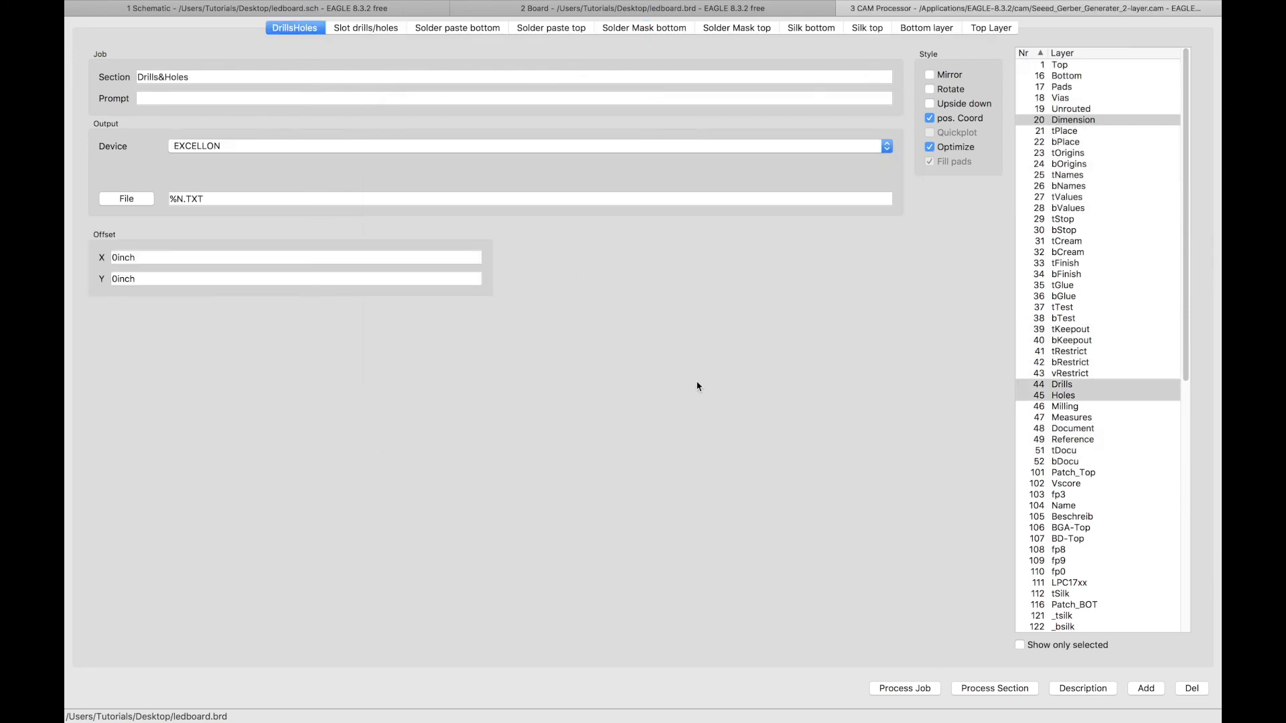
Process the CAM job to generate Gerber and drill files, saving ledboard.brd first.
{"action": "left_click", "coordinate": [888, 689]}
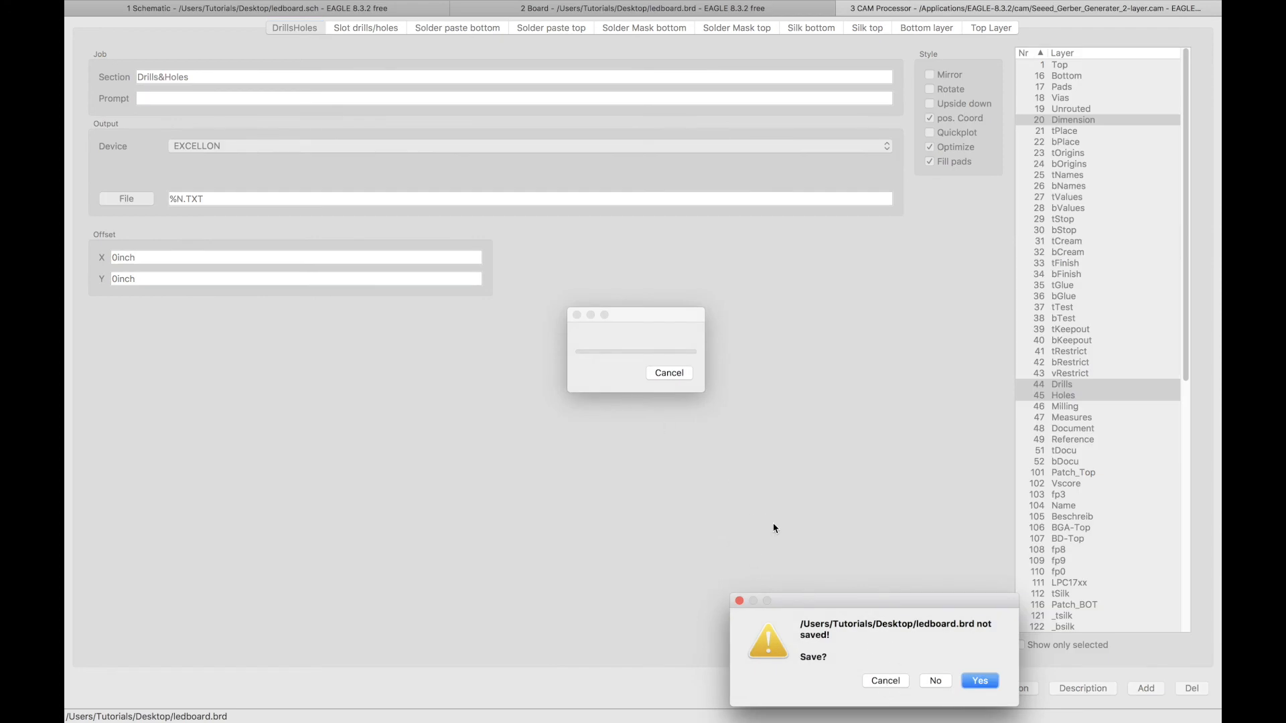
{"action": "left_click", "coordinate": [974, 683]}
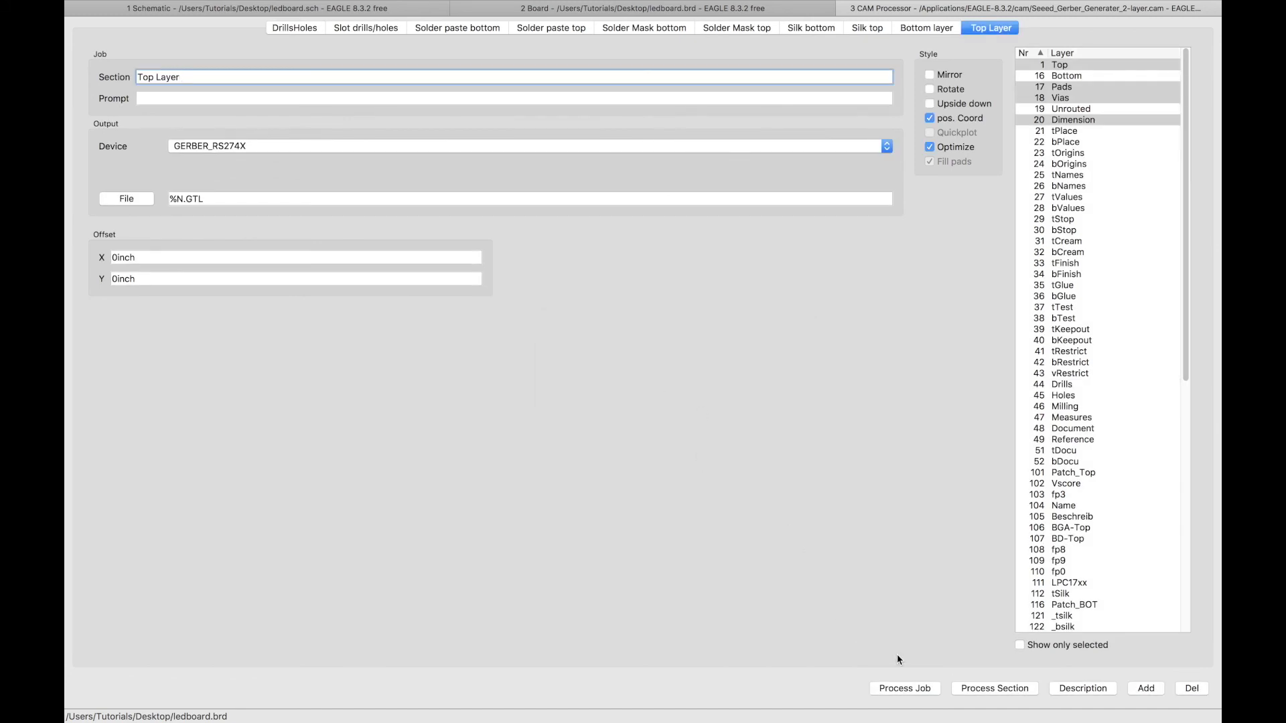
{"action": "key", "text": "super+Tab"}
{"action": "key", "text": "super+Tab"}
{"action": "key", "text": "super+Tab"}
{"action": "key", "text": "super+Tab"}
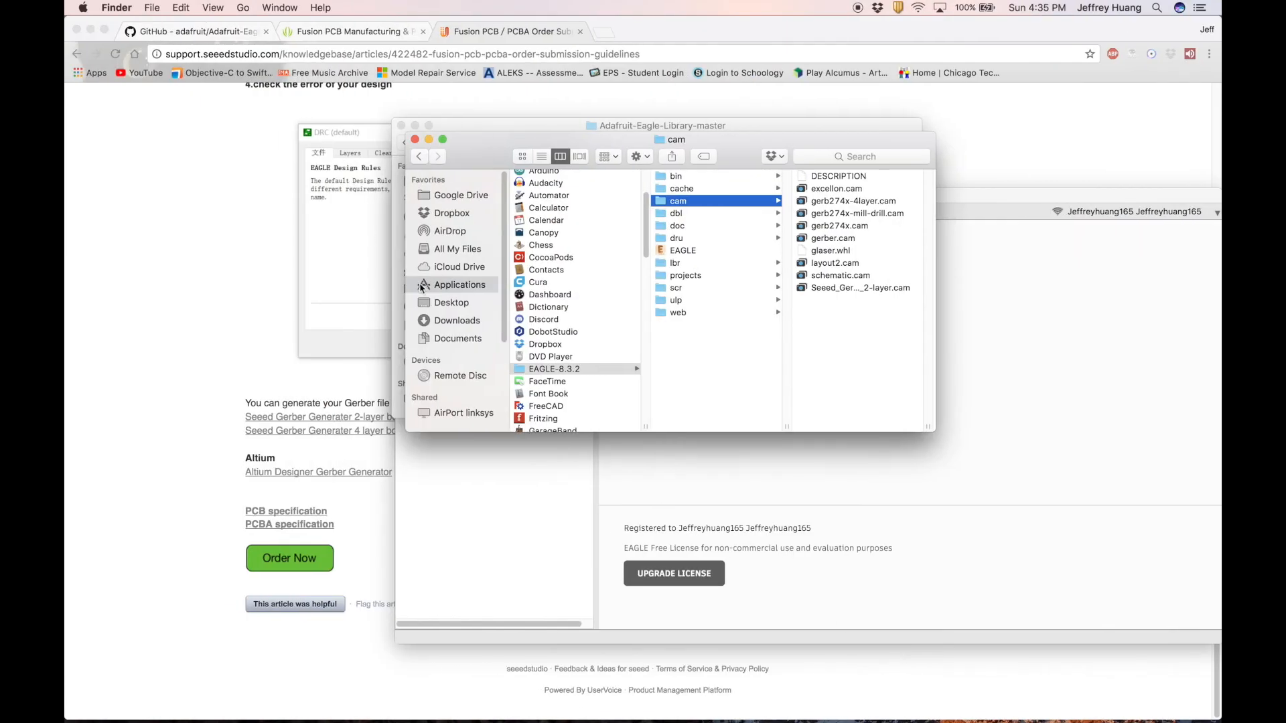
Group the 11 ledboard output files on the Desktop into New Folder With Items.
{"action": "left_click", "coordinate": [451, 302]}
{"action": "scroll", "coordinate": [545, 381], "scroll_direction": "down", "scroll_amount": 2}
{"action": "scroll", "coordinate": [544, 387], "scroll_direction": "down", "scroll_amount": 5}
{"action": "scroll", "coordinate": [557, 395], "scroll_direction": "up", "scroll_amount": 3}
{"action": "scroll", "coordinate": [550, 359], "scroll_direction": "up", "scroll_amount": 2}
{"action": "left_click", "coordinate": [554, 354]}
{"action": "scroll", "coordinate": [554, 361], "scroll_direction": "down", "scroll_amount": 4}
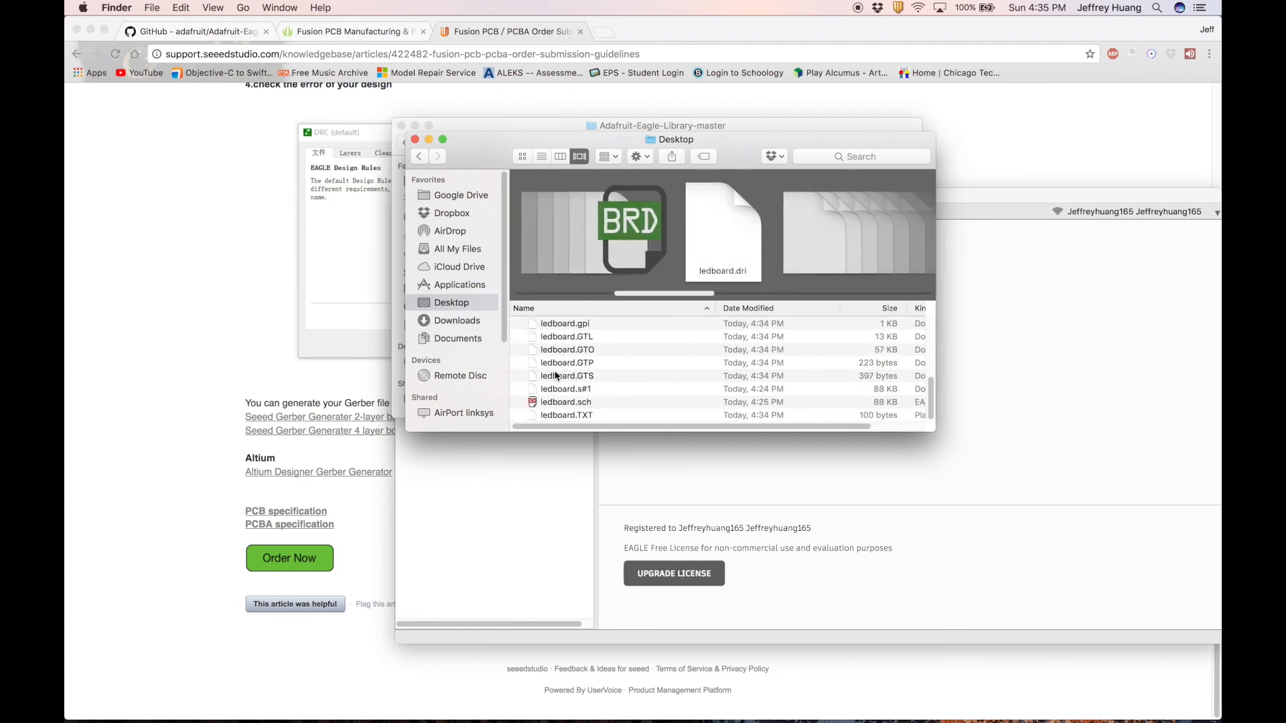
{"action": "left_click", "coordinate": [555, 376], "text": "shift"}
{"action": "right_click", "coordinate": [555, 365]}
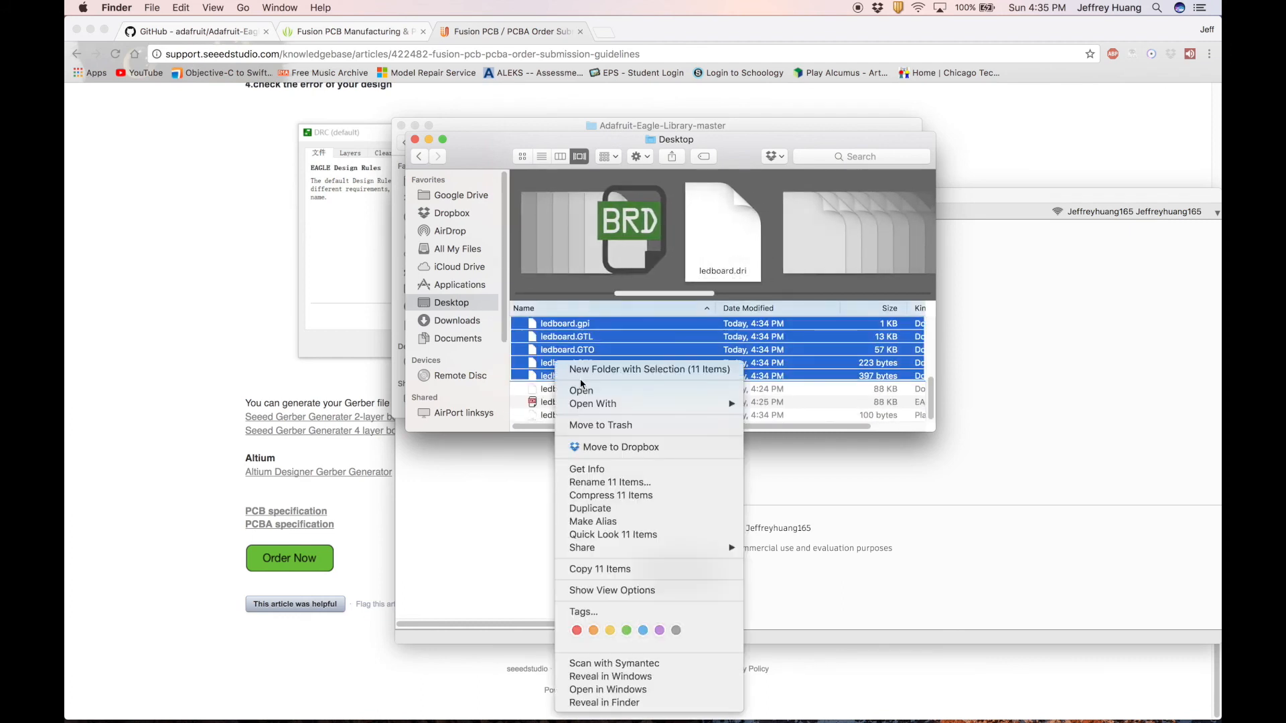
{"action": "left_click", "coordinate": [585, 374]}
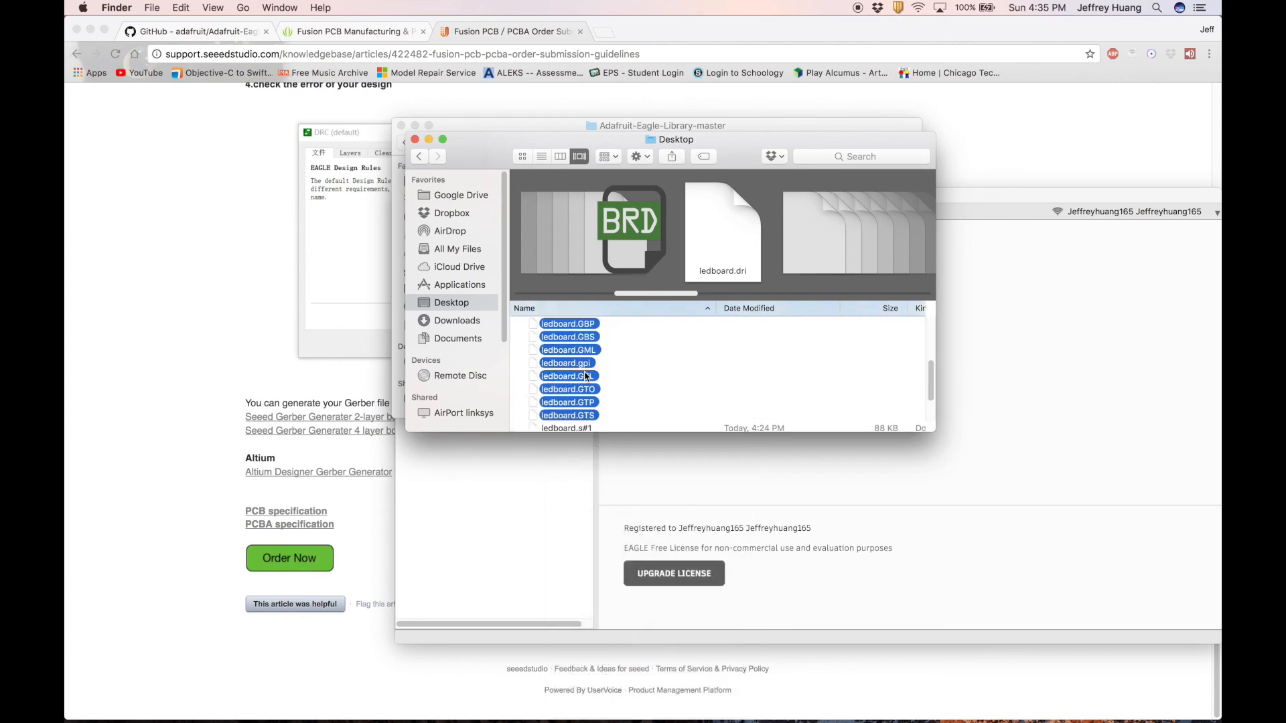
{"action": "key", "text": "Return"}
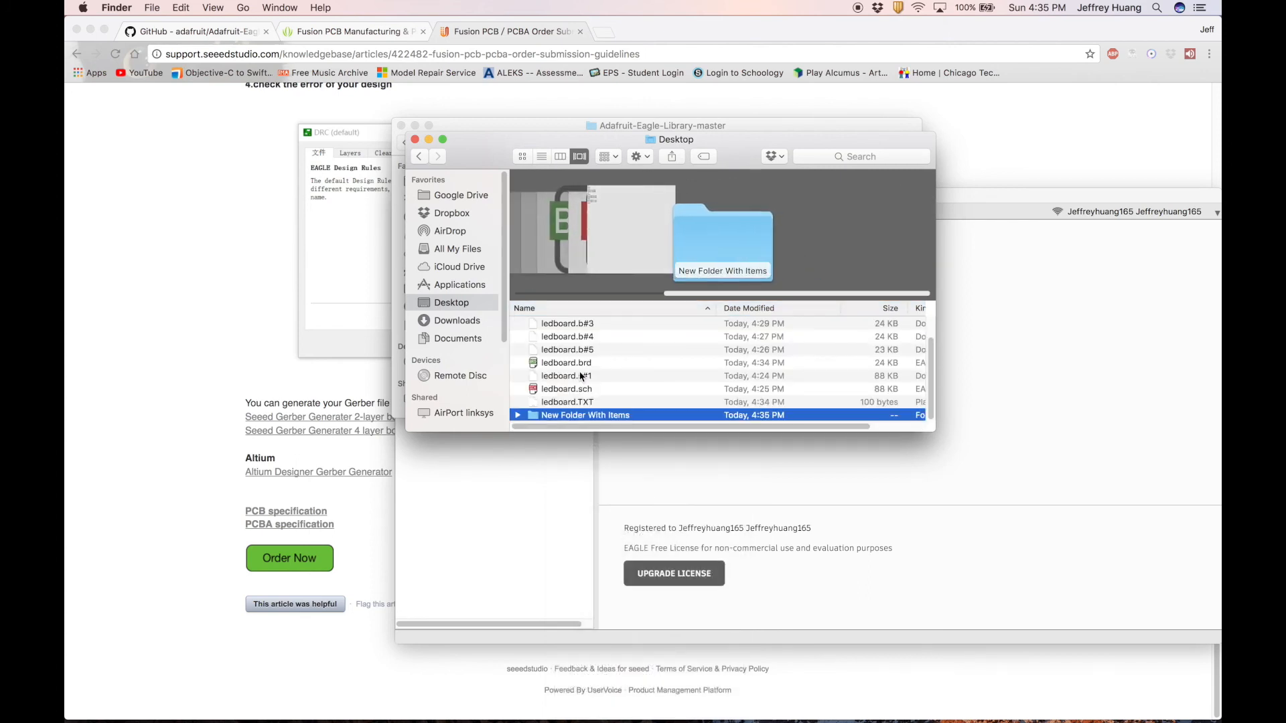
Move the ledboard.TXT drill file into New Folder With Items.
{"action": "scroll", "coordinate": [548, 394], "scroll_direction": "right", "scroll_amount": 1}
{"action": "left_click", "coordinate": [548, 403]}
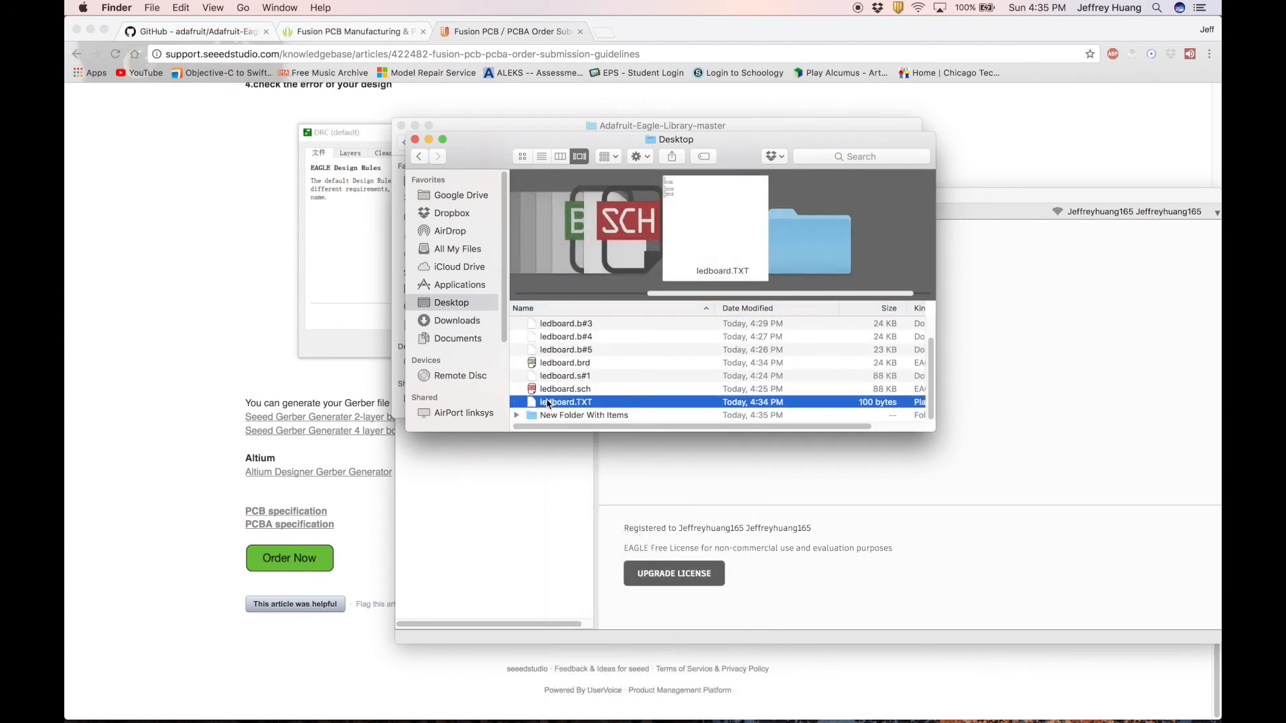
{"action": "left_click_drag", "start_coordinate": [549, 403], "coordinate": [575, 417]}
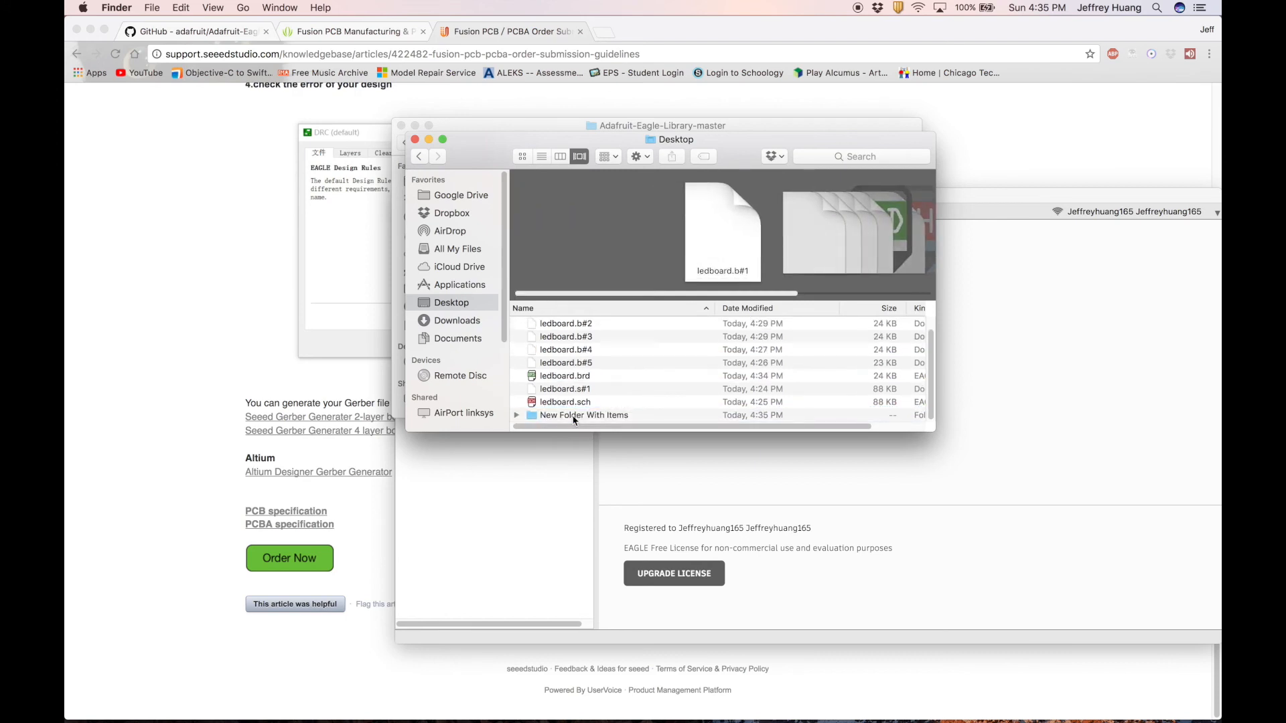
{"action": "left_click", "coordinate": [573, 417]}
Compress New Folder With Items into a zip and drop it onto Seeed's Gerber upload area.
{"action": "left_click", "coordinate": [134, 280]}
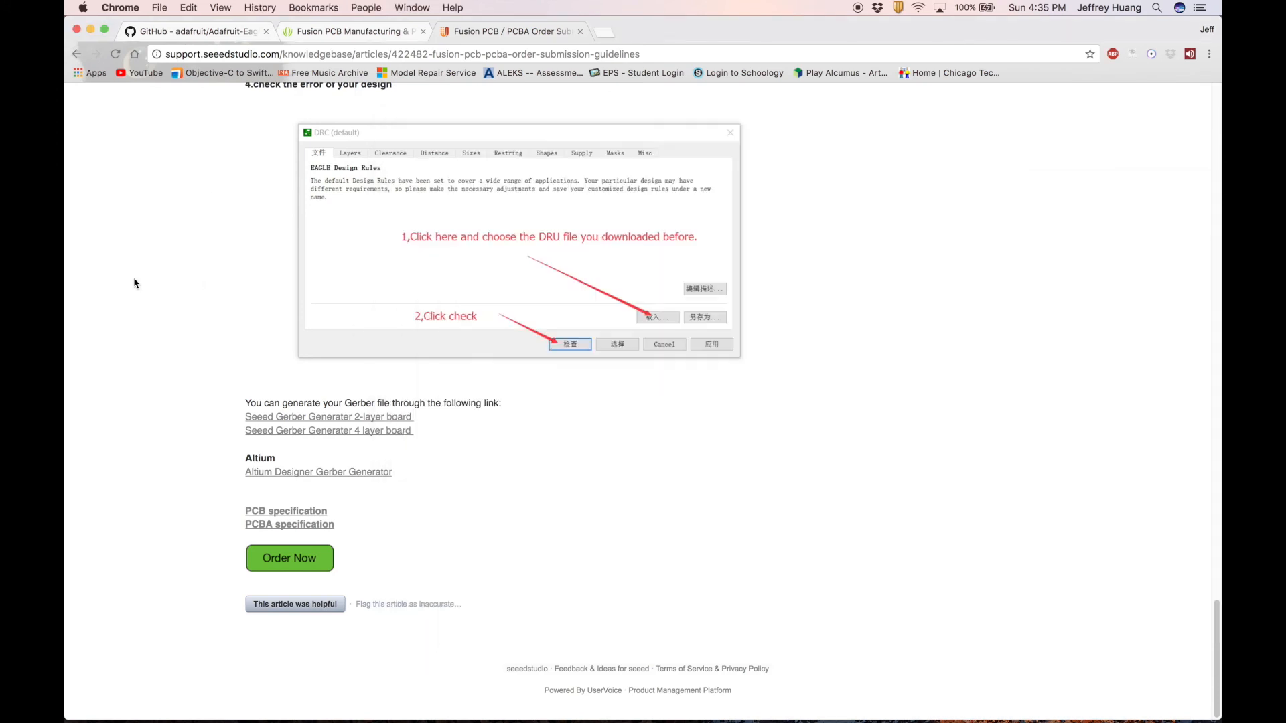
{"action": "left_click", "coordinate": [328, 33]}
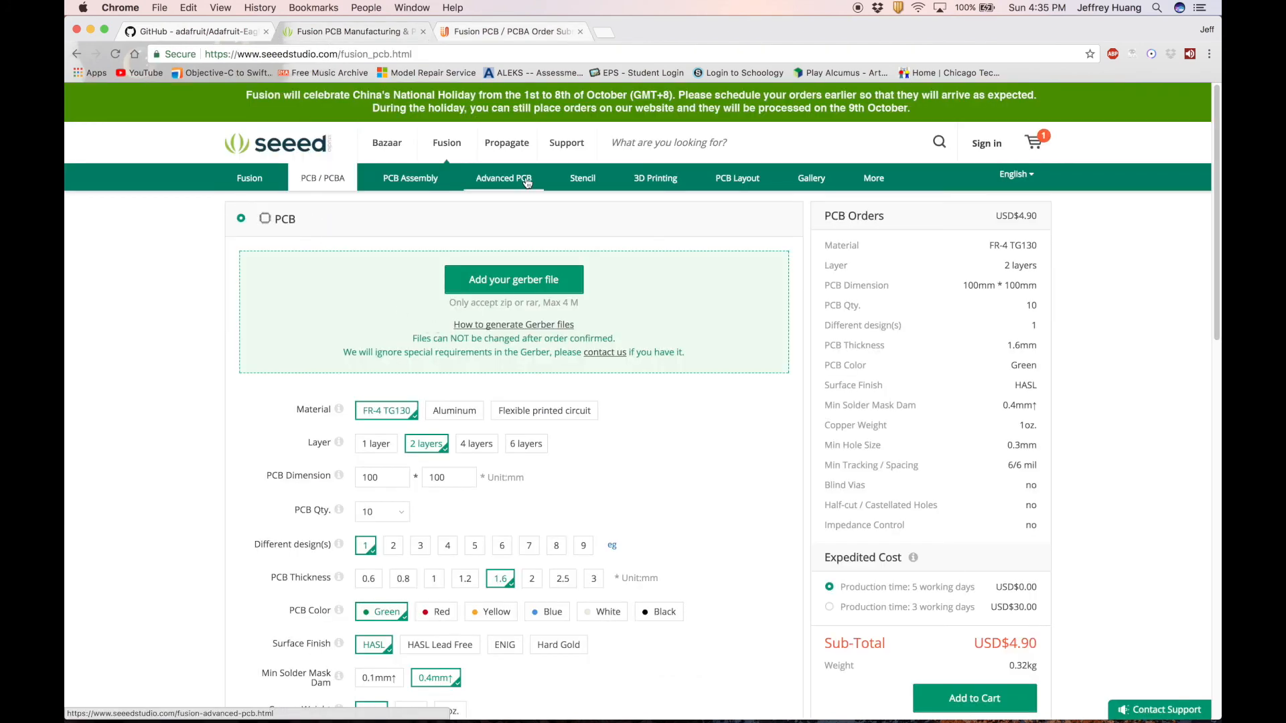
{"action": "key", "text": "super+Tab"}
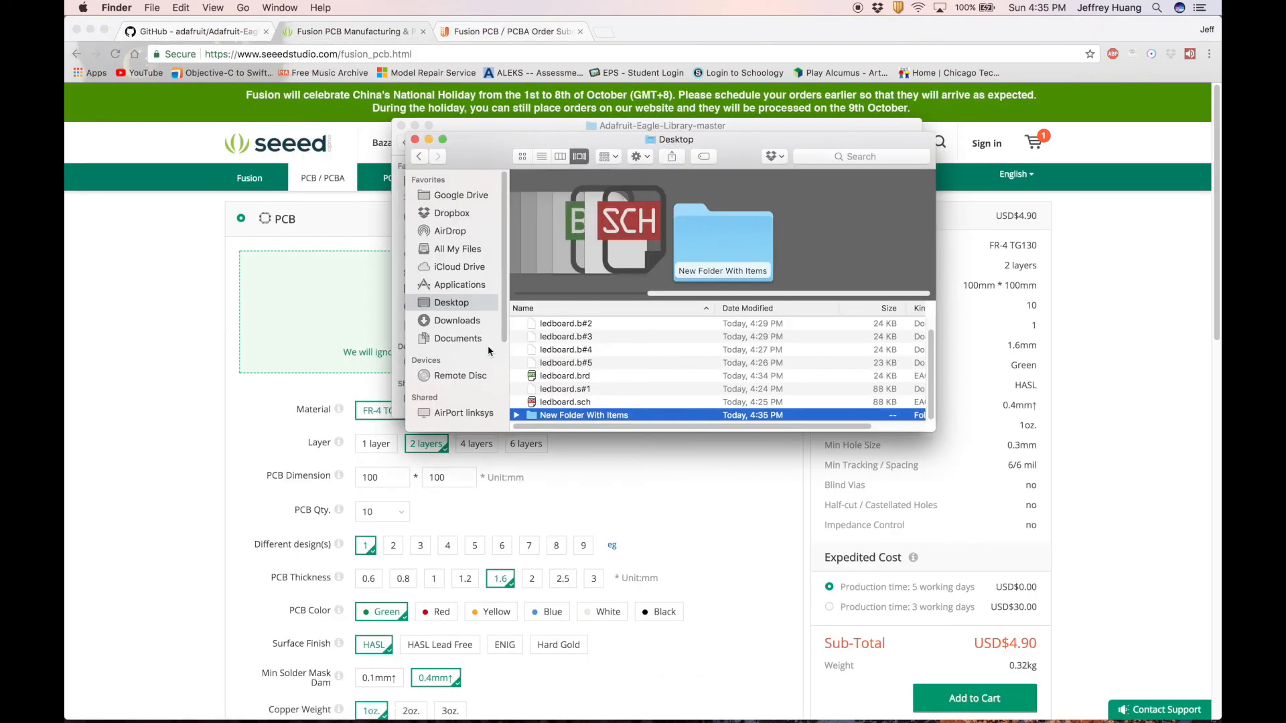
{"action": "right_click", "coordinate": [571, 421]}
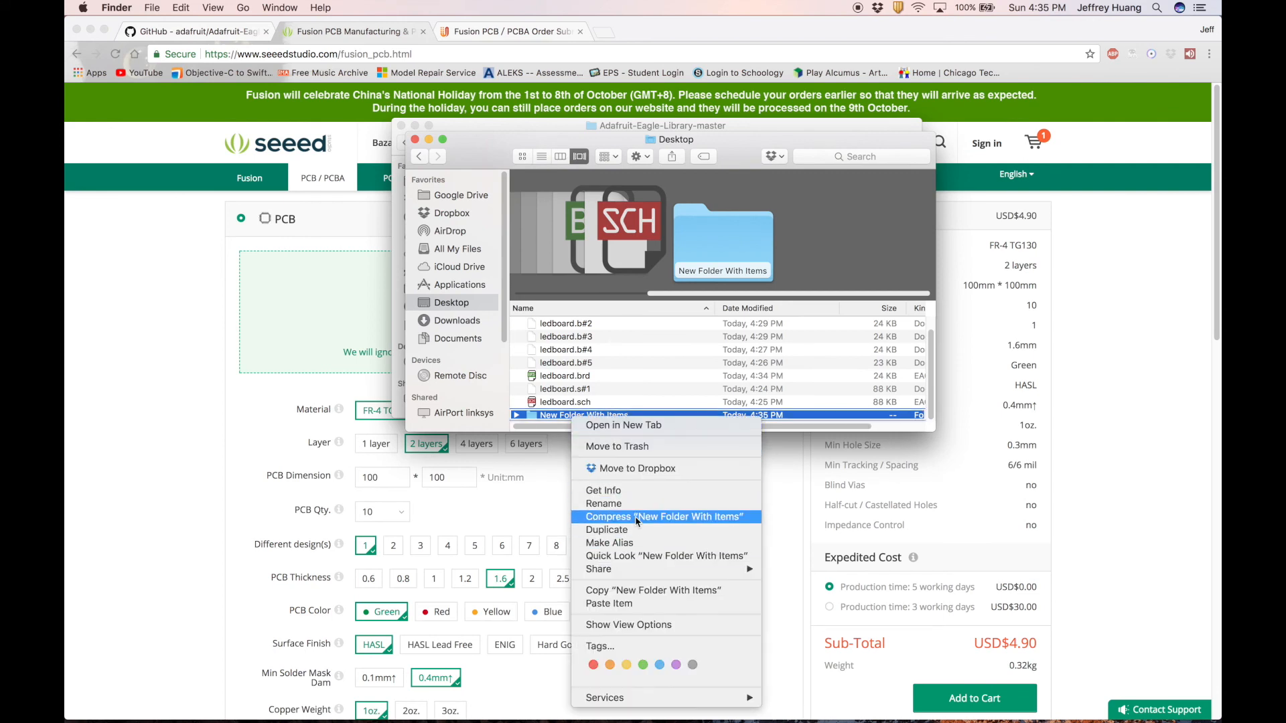
{"action": "left_click", "coordinate": [600, 518]}
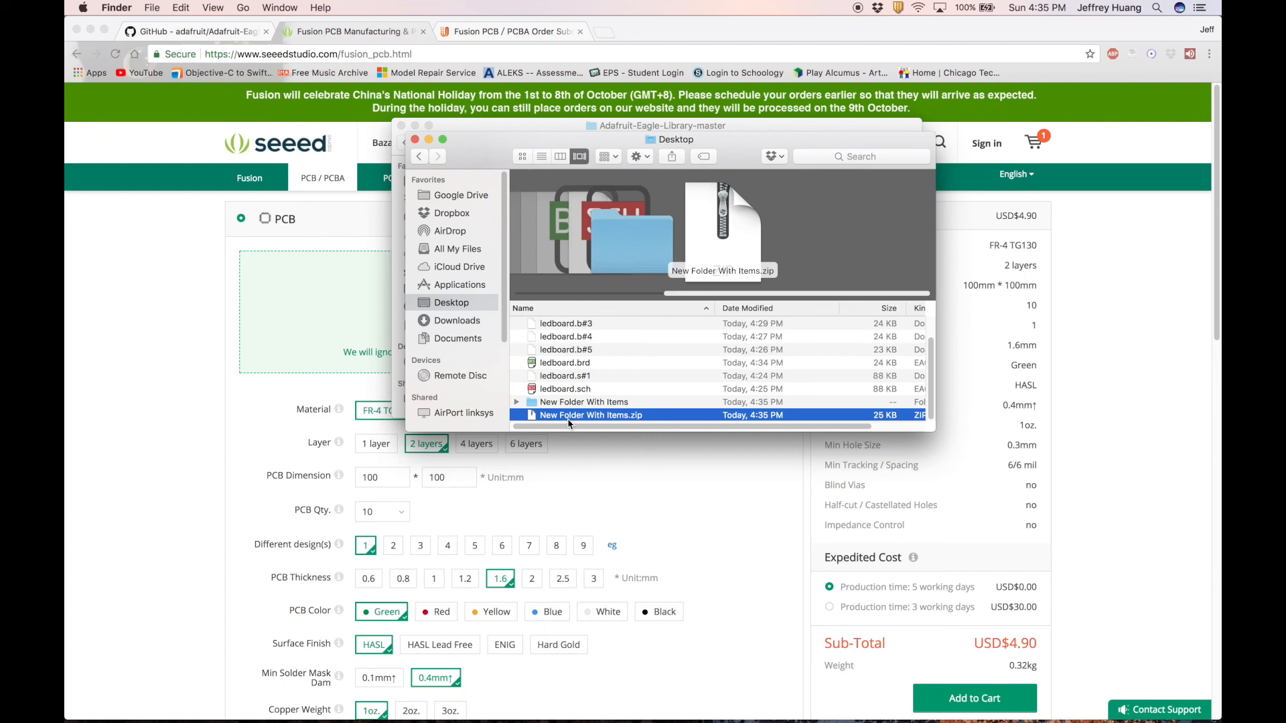
{"action": "left_click_drag", "start_coordinate": [568, 423], "coordinate": [395, 318]}
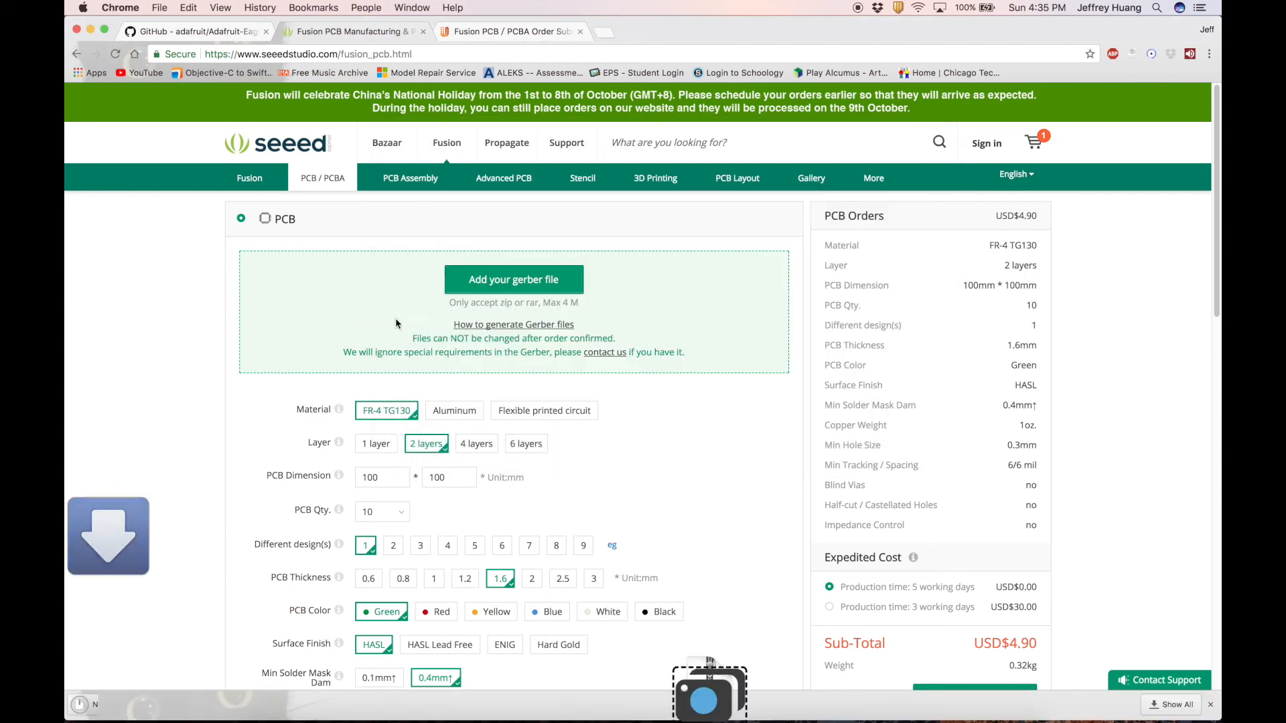
Upload New Folder With Items.zip from the Desktop to the order page and launch the Gerber Viewer.
{"action": "left_click", "coordinate": [473, 279]}
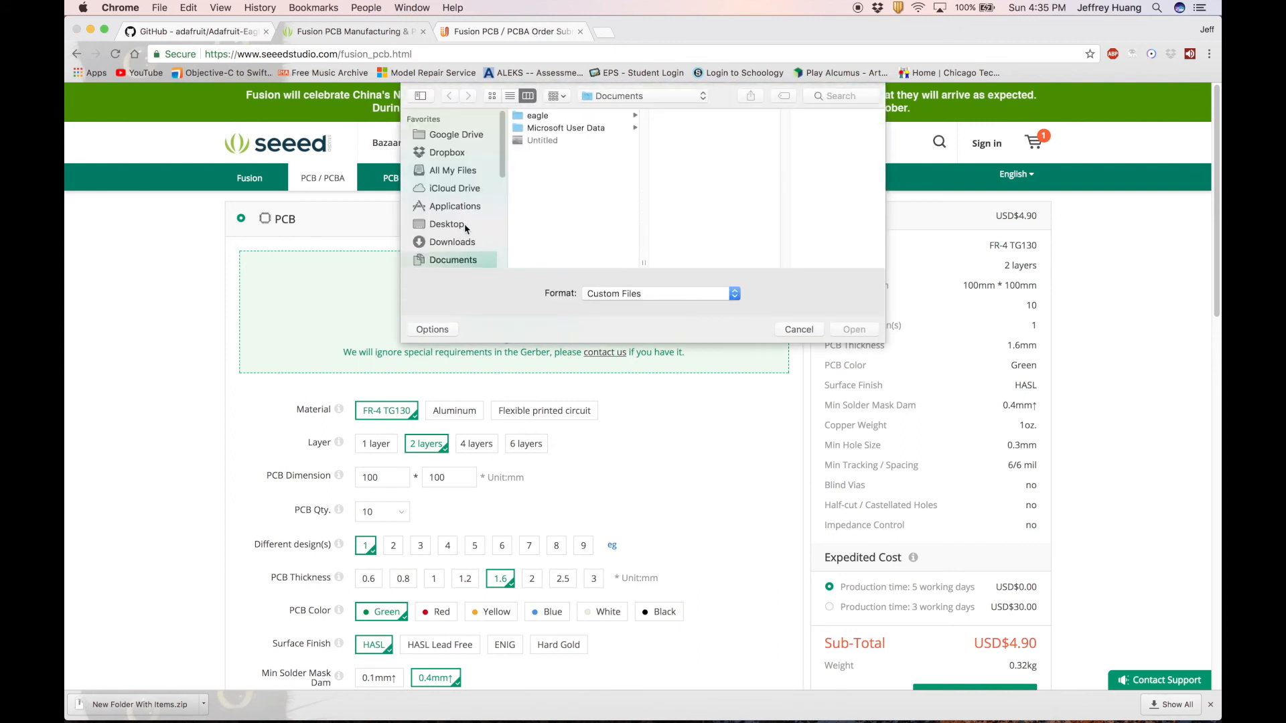
{"action": "left_click", "coordinate": [466, 225]}
{"action": "left_click", "coordinate": [544, 228]}
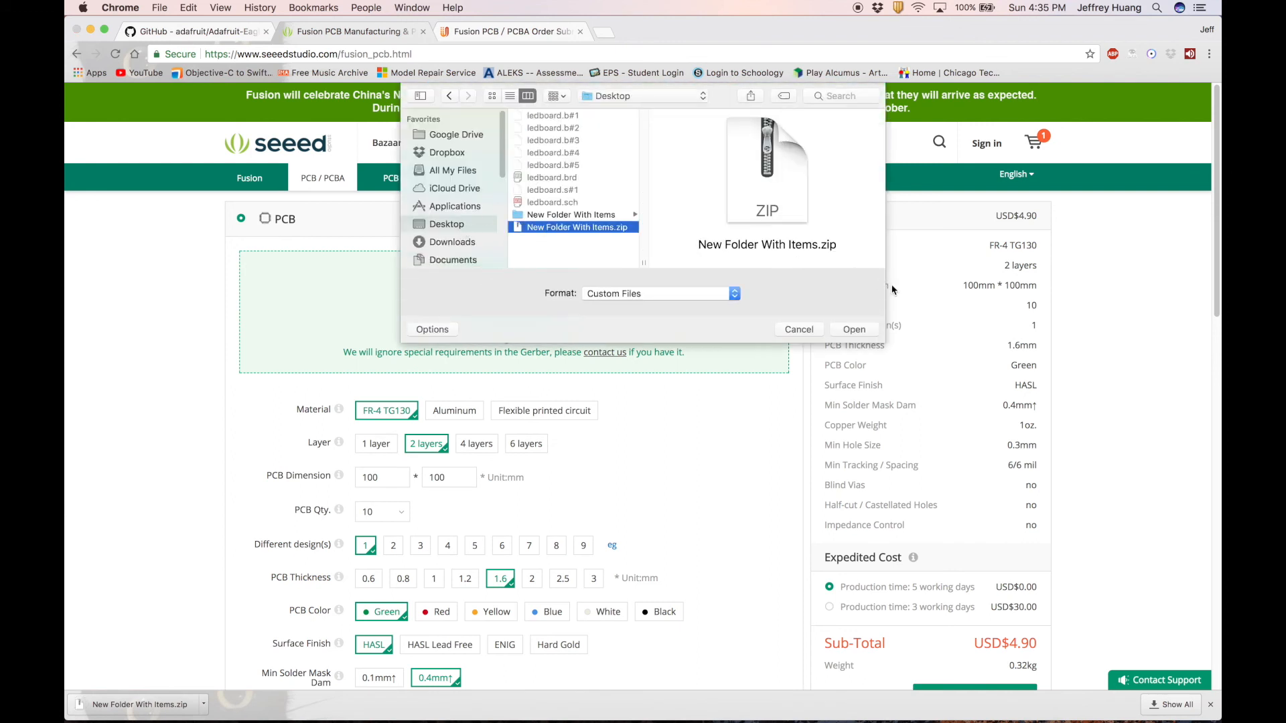
{"action": "left_click", "coordinate": [853, 329]}
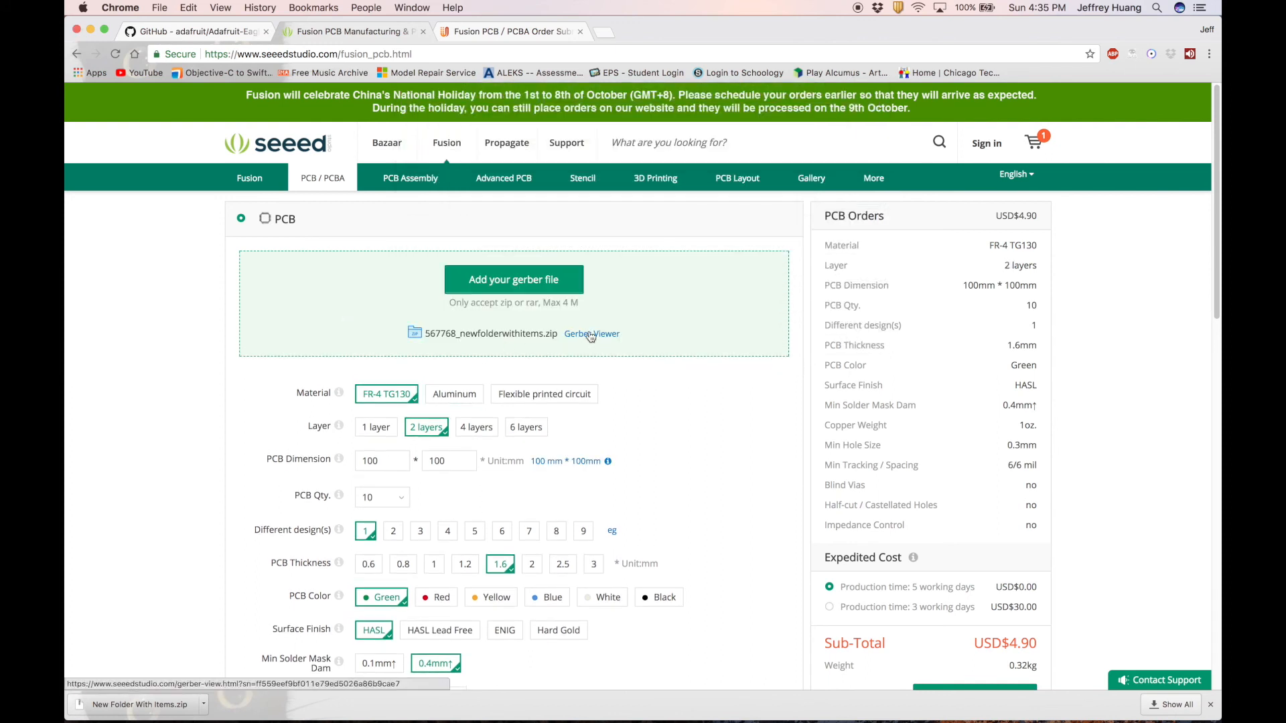
{"action": "left_click", "coordinate": [589, 334]}
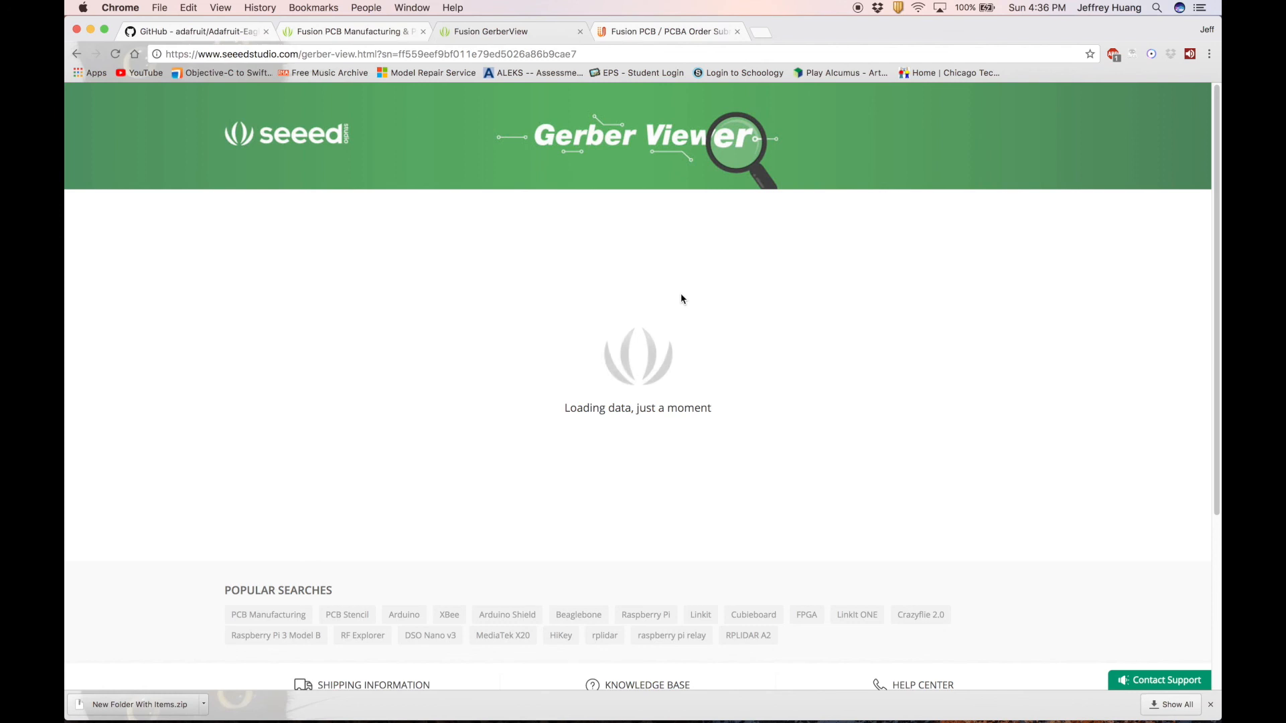
Zoom around the Gerber Viewer's LED board render, then go back to the PCB order page.
{"action": "scroll", "coordinate": [411, 501], "scroll_direction": "down", "scroll_amount": 2}
{"action": "scroll", "coordinate": [413, 492], "scroll_direction": "up", "scroll_amount": 5}
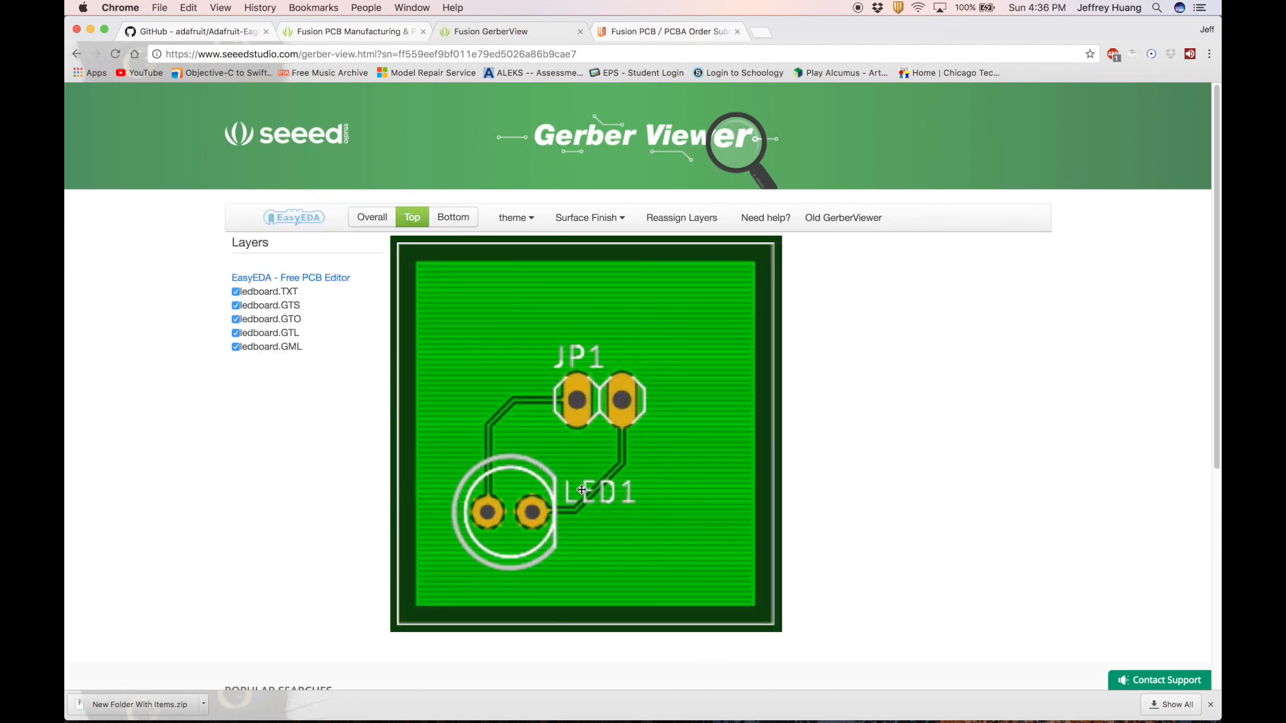
{"action": "scroll", "coordinate": [577, 489], "scroll_direction": "down", "scroll_amount": 1}
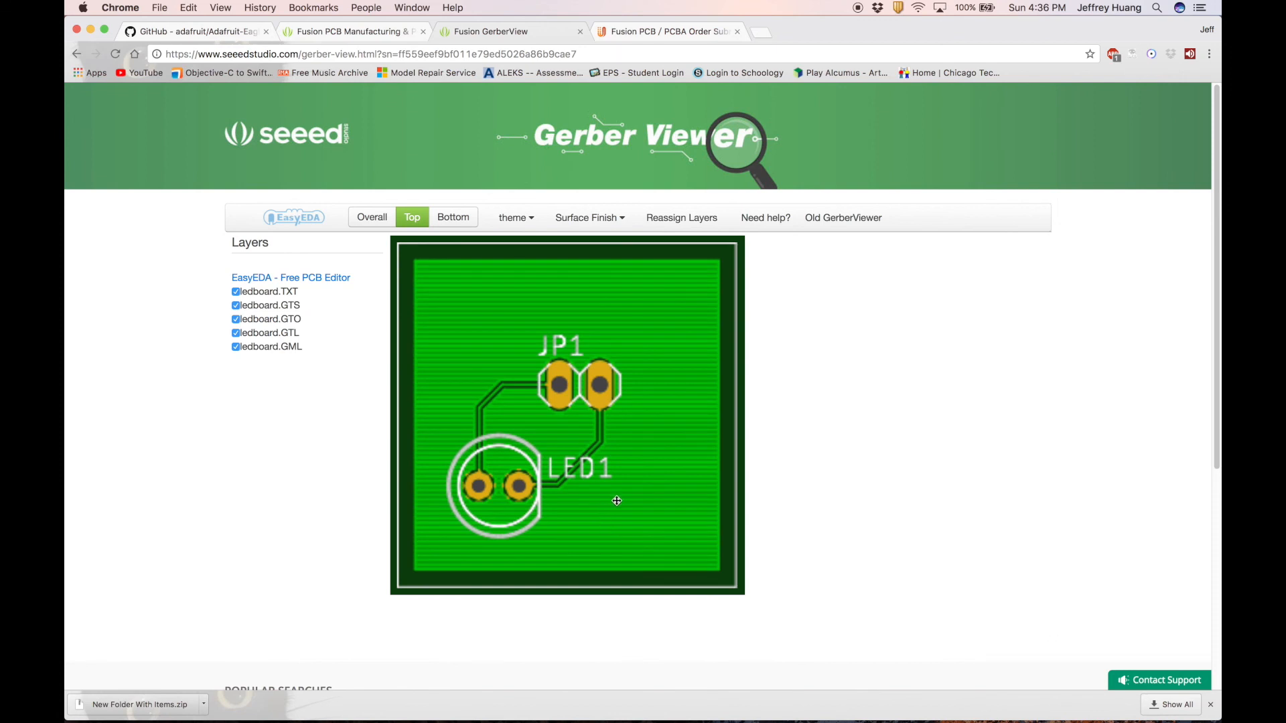
{"action": "key", "text": "super+Tab"}
{"action": "key", "text": "super+Tab"}
{"action": "left_click", "coordinate": [373, 36]}
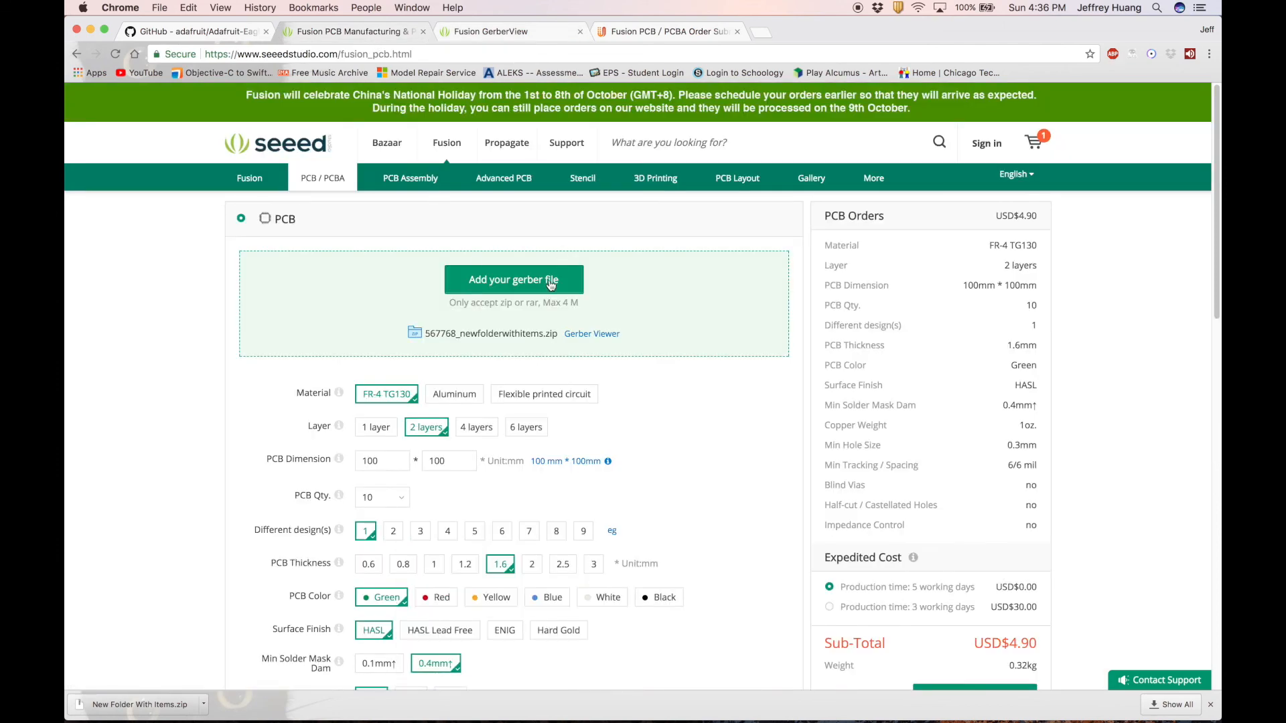
{"action": "scroll", "coordinate": [487, 499], "scroll_direction": "down", "scroll_amount": 7}
{"action": "scroll", "coordinate": [488, 500], "scroll_direction": "up", "scroll_amount": 8}
{"action": "scroll", "coordinate": [416, 472], "scroll_direction": "down", "scroll_amount": 1}
{"action": "scroll", "coordinate": [416, 472], "scroll_direction": "down", "scroll_amount": 2}
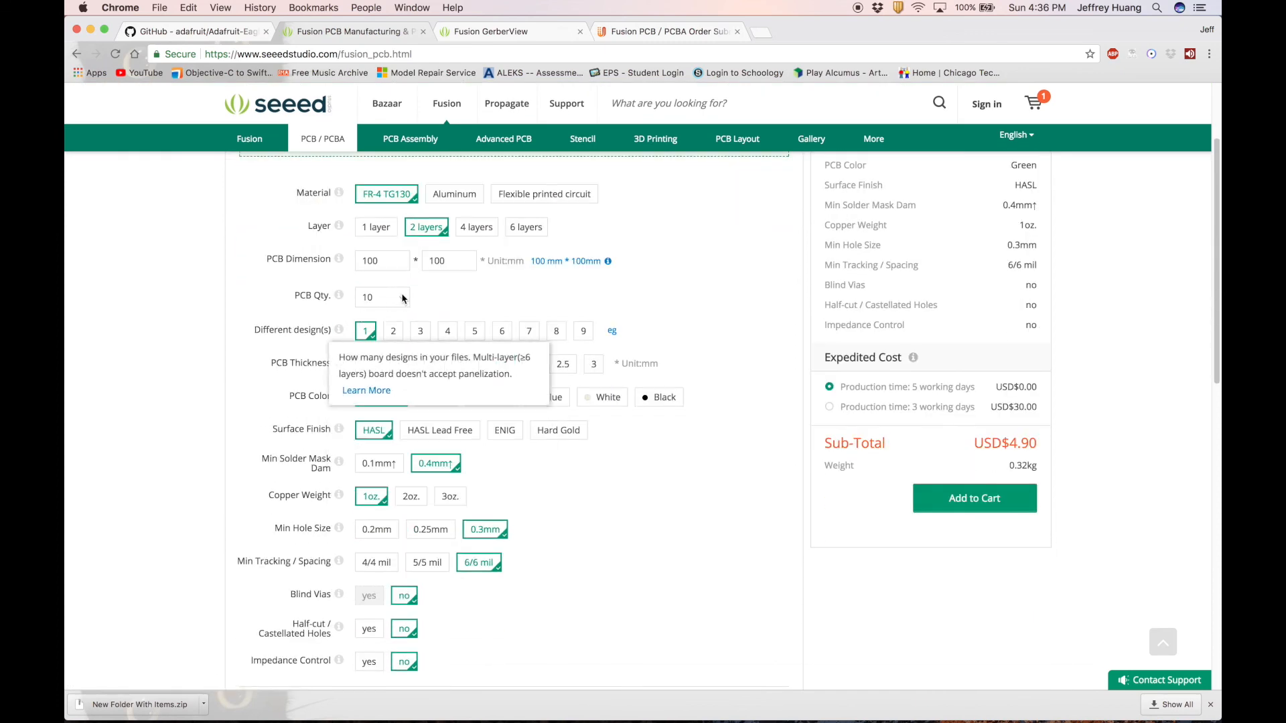
{"action": "left_click", "coordinate": [378, 297]}
{"action": "left_click", "coordinate": [592, 390]}
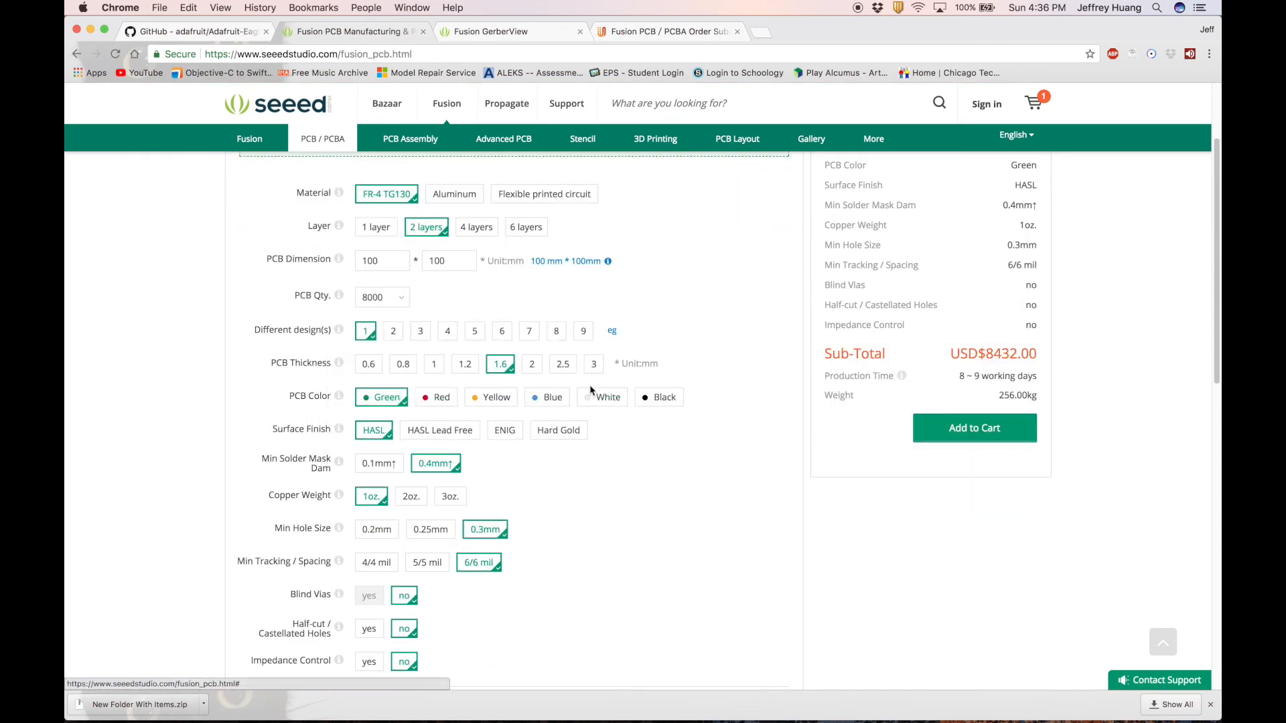
{"action": "left_click", "coordinate": [396, 296]}
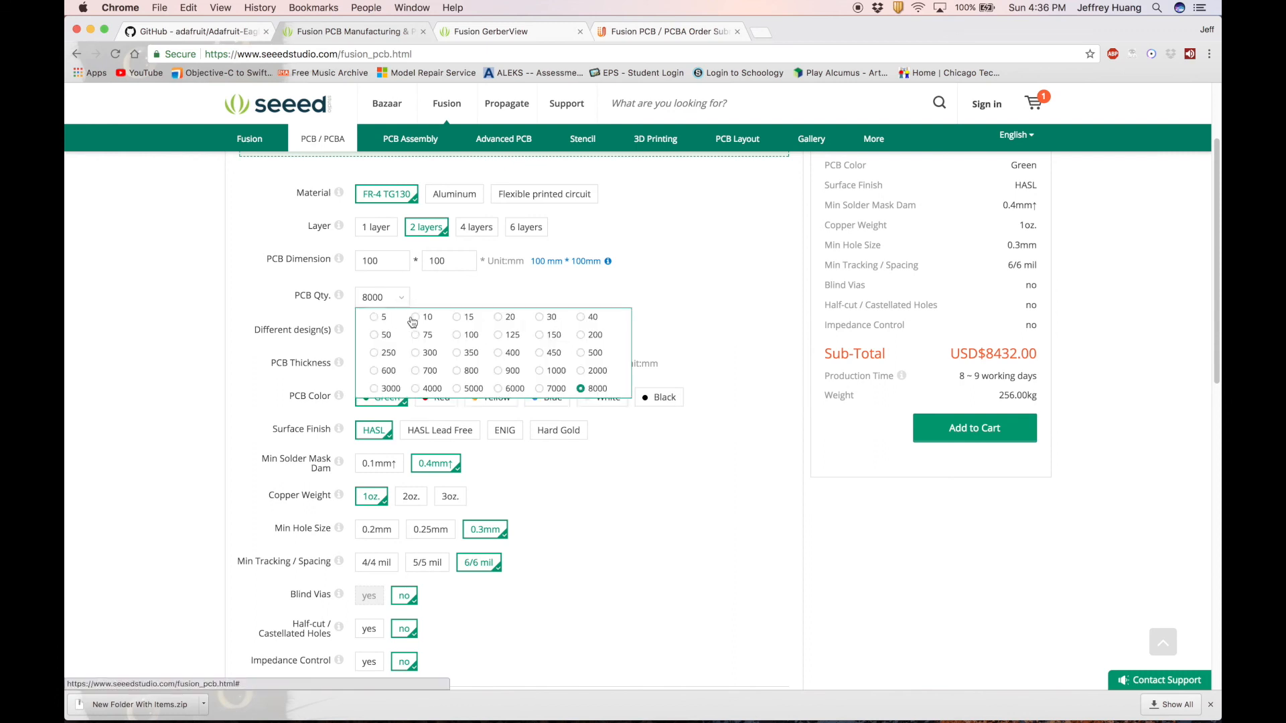
{"action": "left_click", "coordinate": [408, 317]}
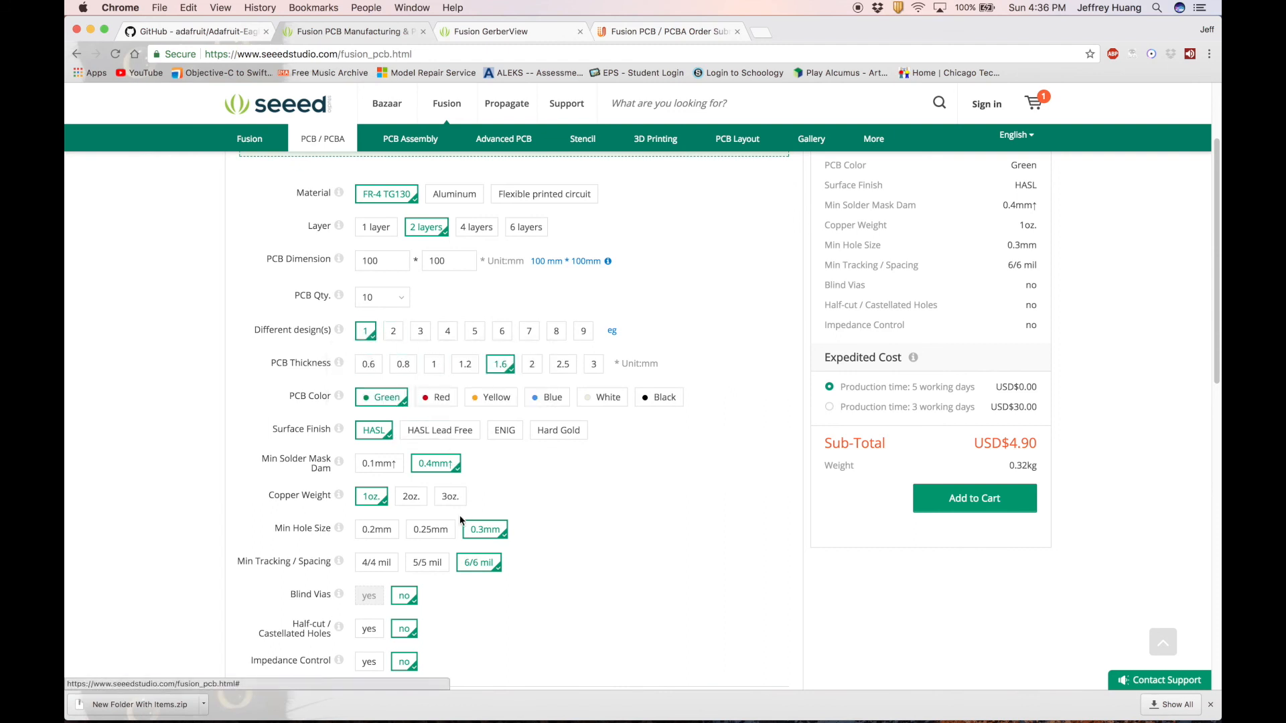
{"action": "scroll", "coordinate": [478, 561], "scroll_direction": "down", "scroll_amount": 3}
{"action": "scroll", "coordinate": [478, 561], "scroll_direction": "up", "scroll_amount": 6}
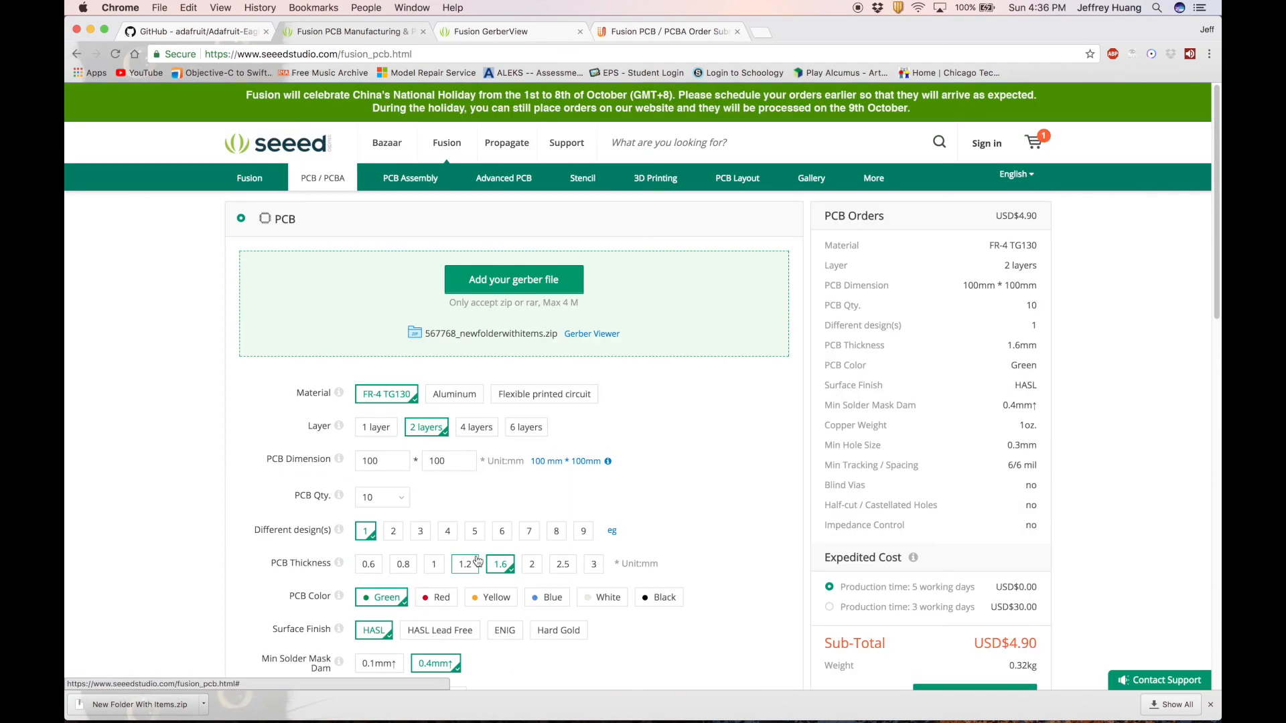
{"action": "scroll", "coordinate": [823, 548], "scroll_direction": "down", "scroll_amount": 3}
{"action": "scroll", "coordinate": [820, 550], "scroll_direction": "up", "scroll_amount": 3}
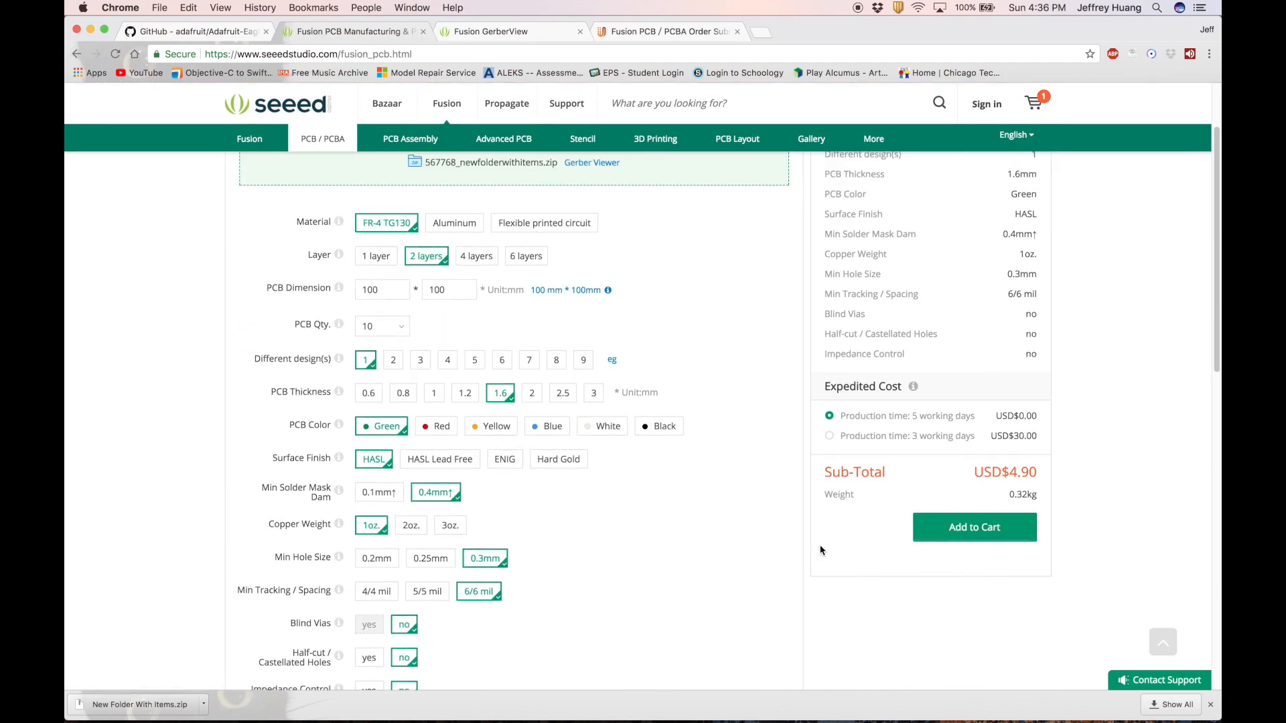
{"action": "scroll", "coordinate": [820, 550], "scroll_direction": "down", "scroll_amount": 1}
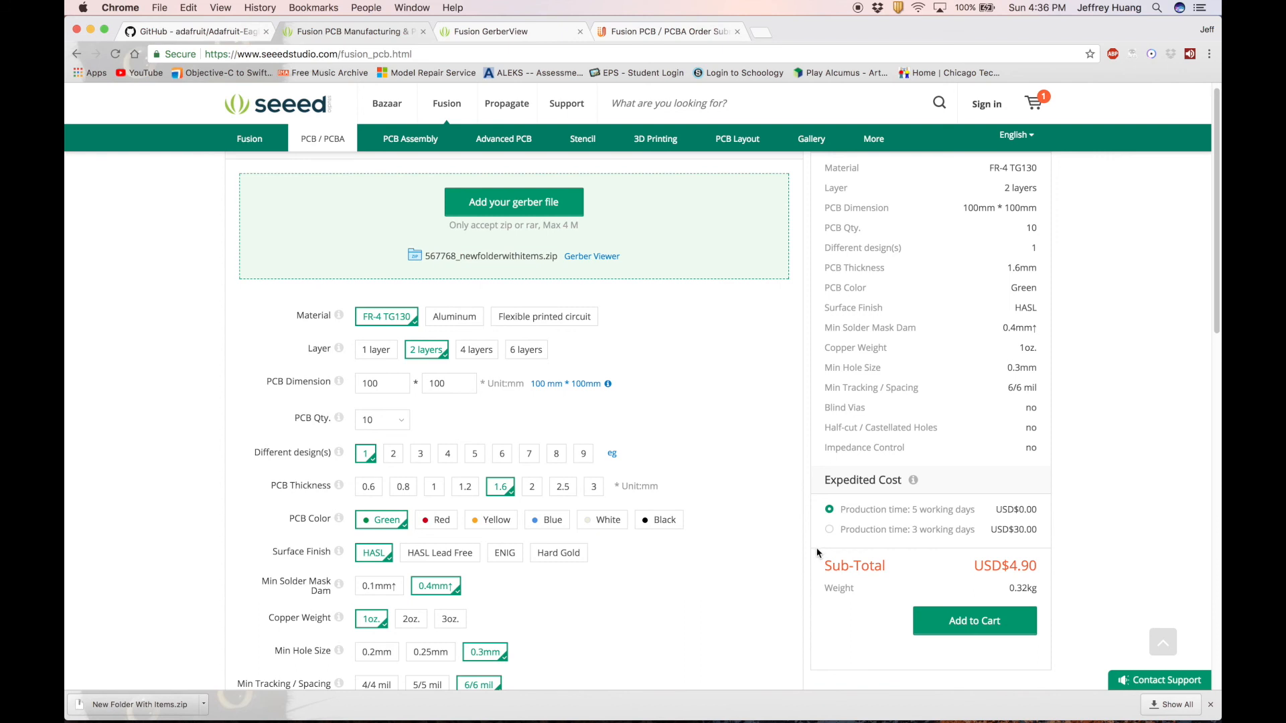
{"action": "scroll", "coordinate": [818, 553], "scroll_direction": "down", "scroll_amount": 1}
{"action": "scroll", "coordinate": [817, 553], "scroll_direction": "down", "scroll_amount": 1}
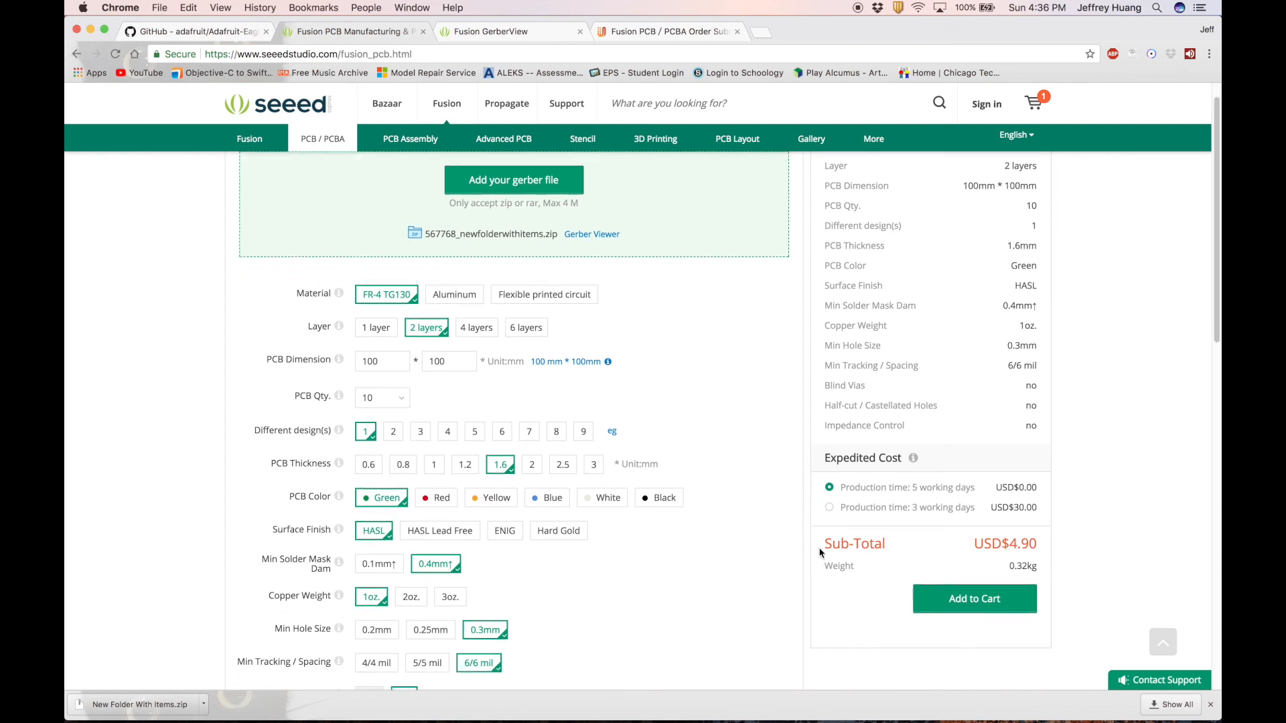
Add the 10-board USD$4.90 PCB order to the cart, confirming the 100mm*100mm dimensions warning.
{"action": "left_click", "coordinate": [969, 596]}
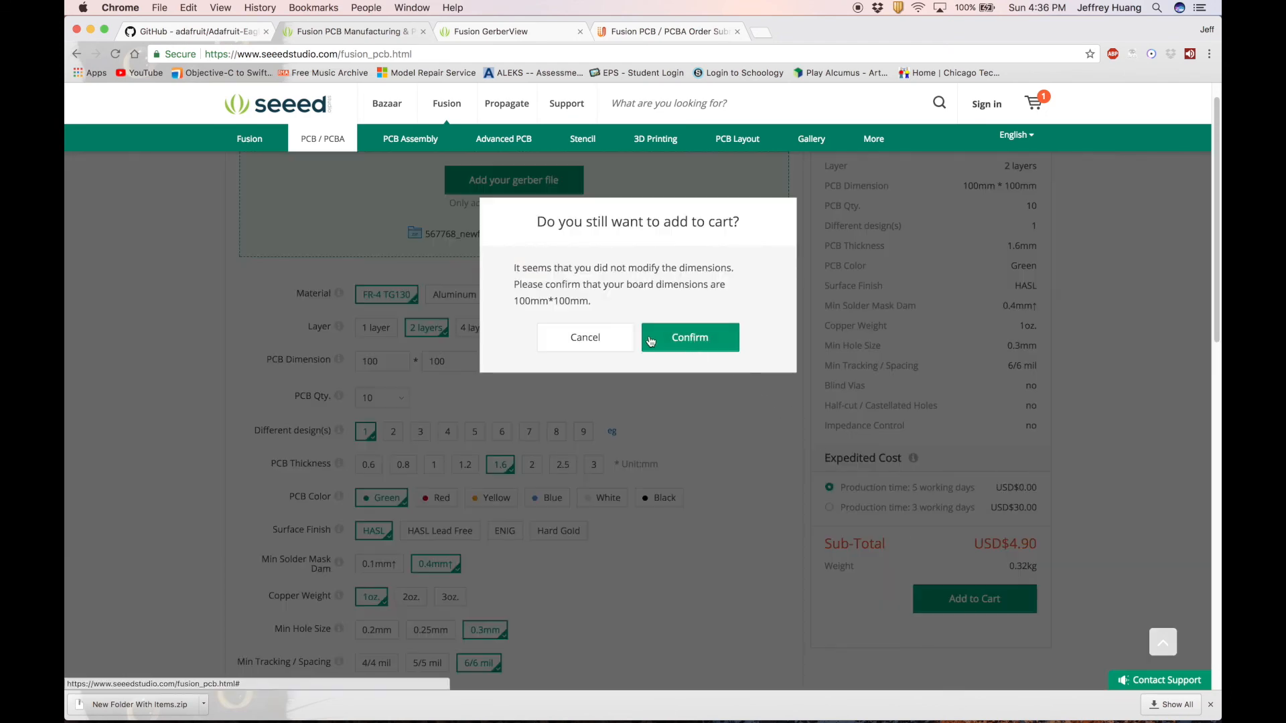
{"action": "left_click", "coordinate": [679, 344]}
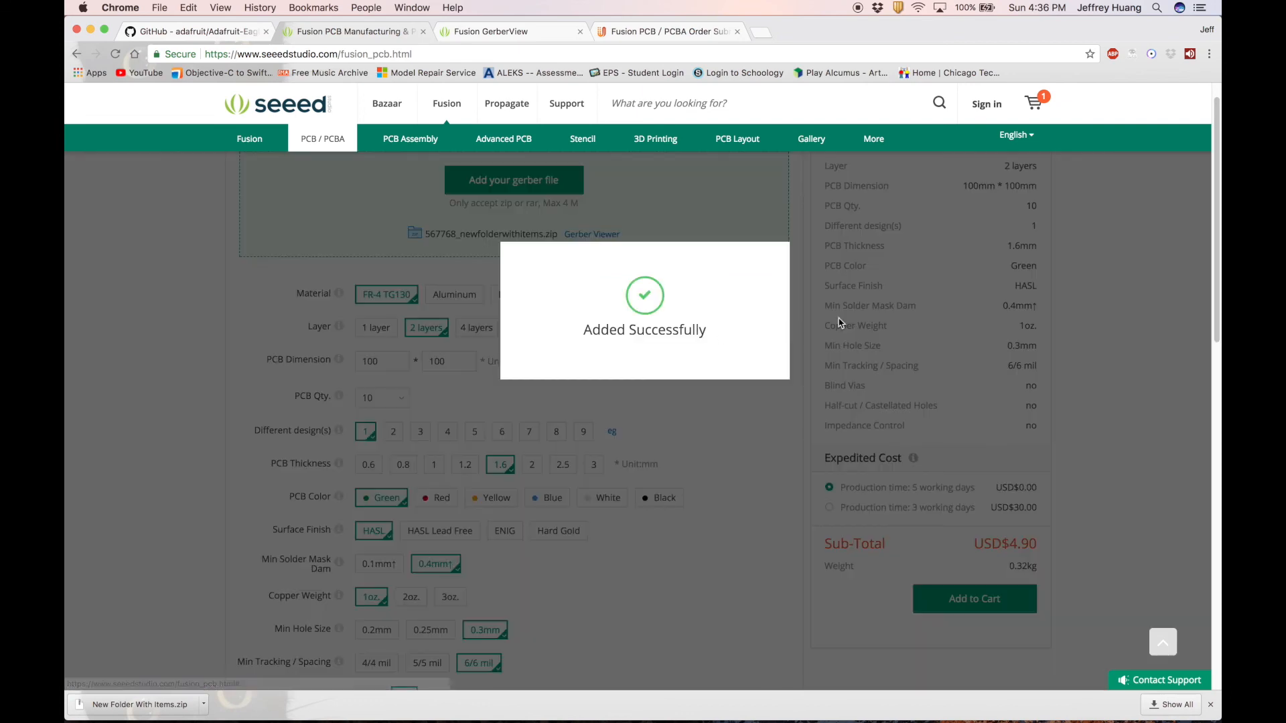
{"action": "mouse_move", "coordinate": [1034, 109]}
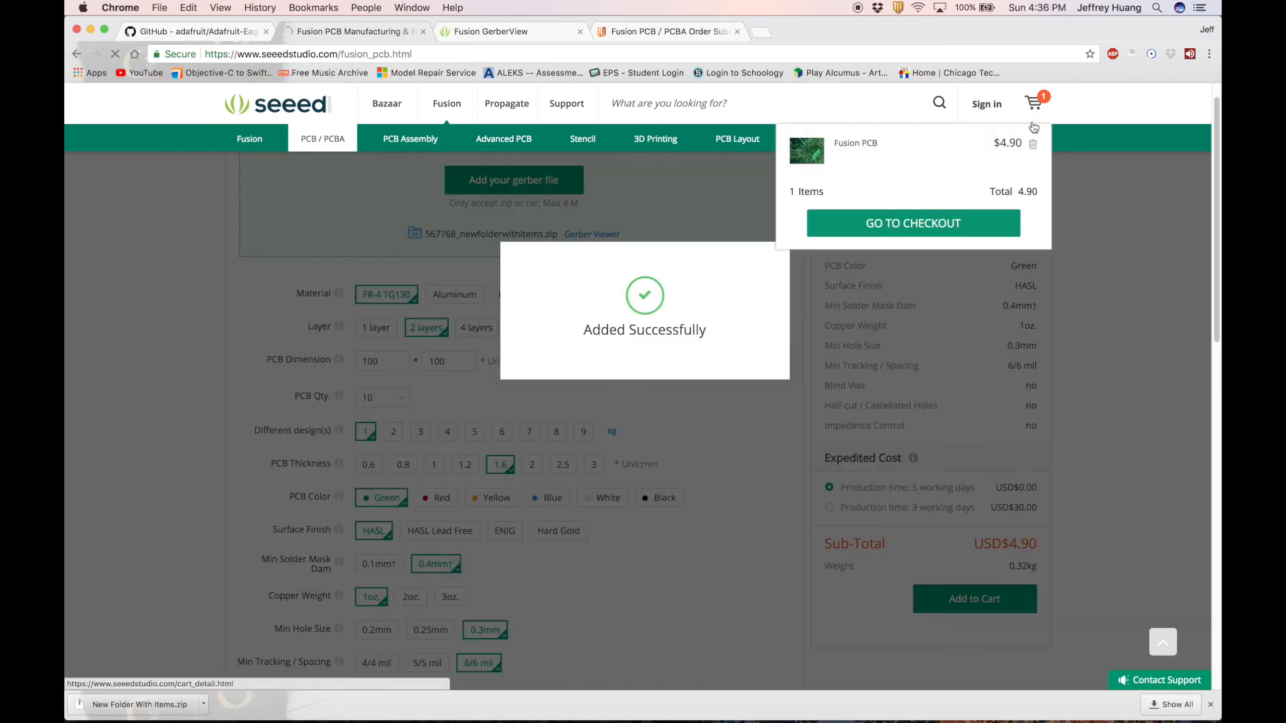